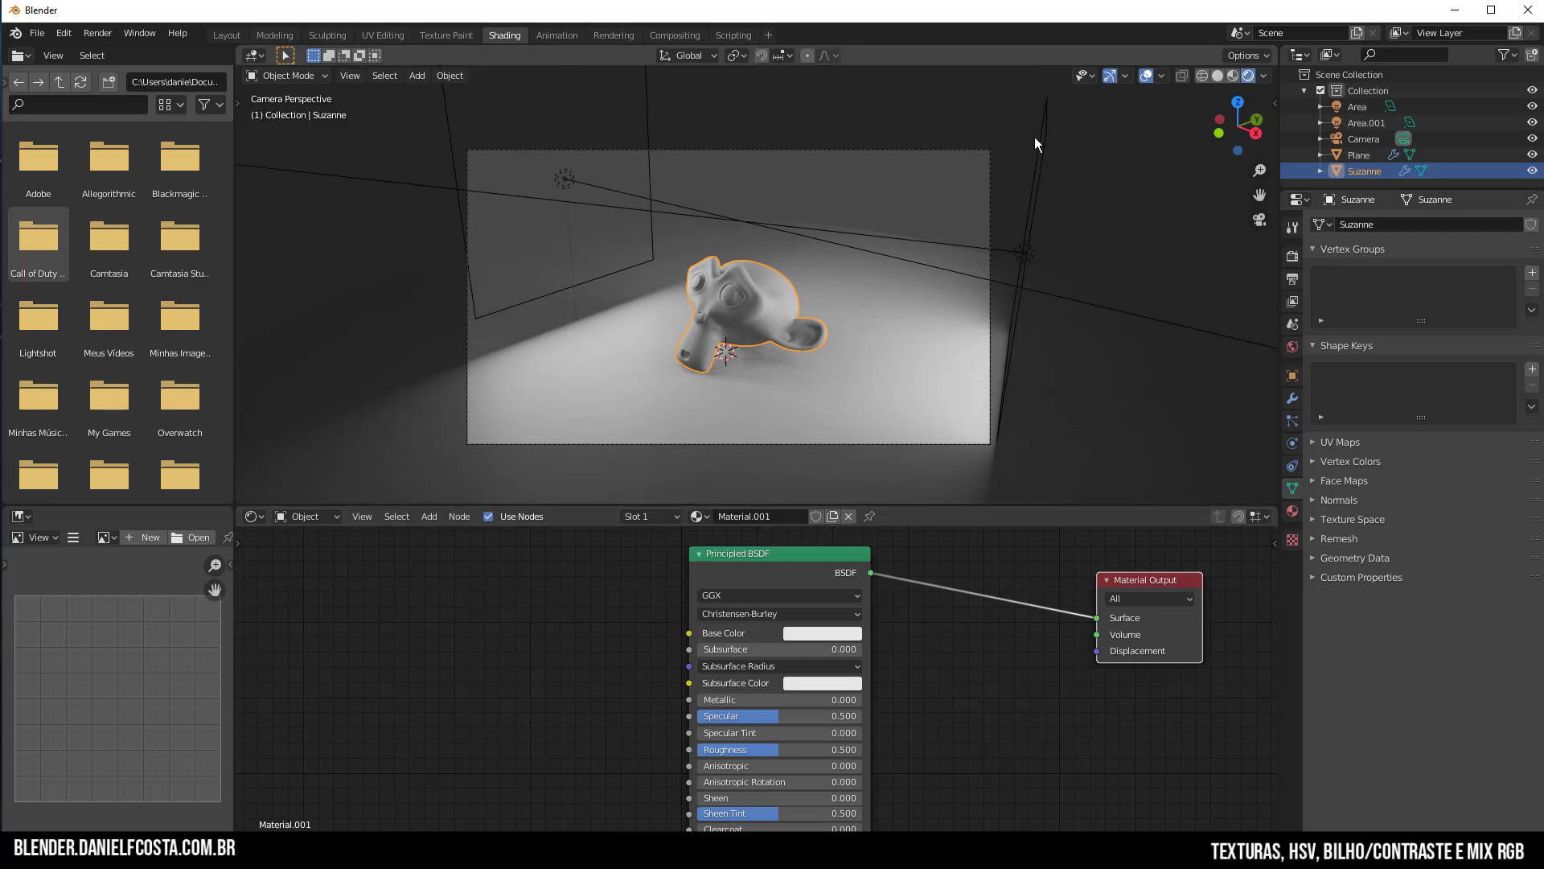
Compare the monkey head in Material Preview shading with the Rendered viewport shading
{"action": "left_click", "coordinate": [1233, 76]}
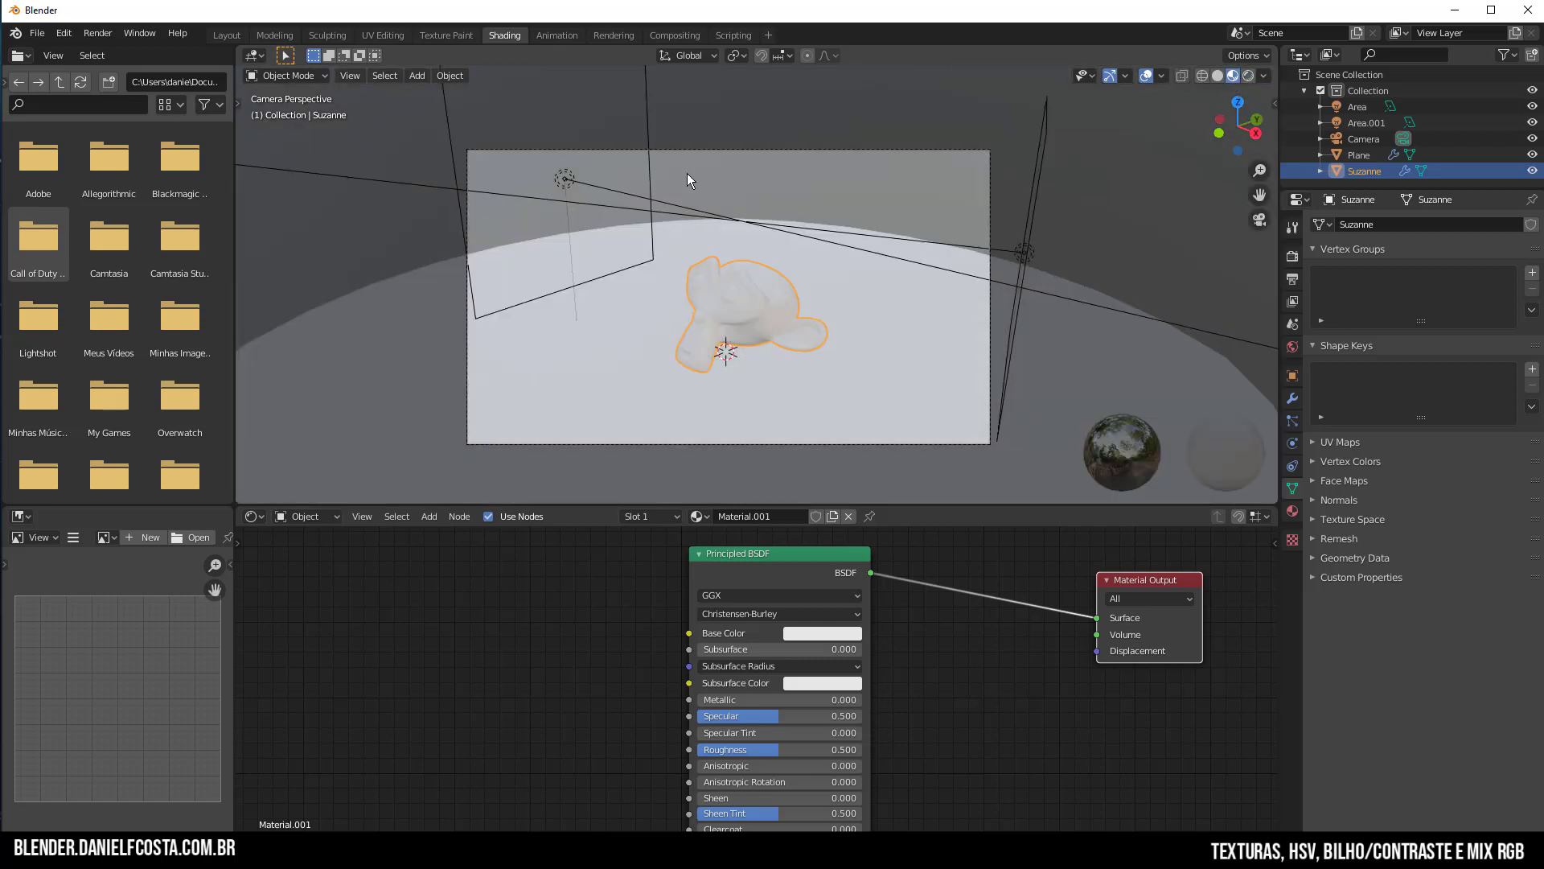
{"action": "left_click", "coordinate": [1248, 76]}
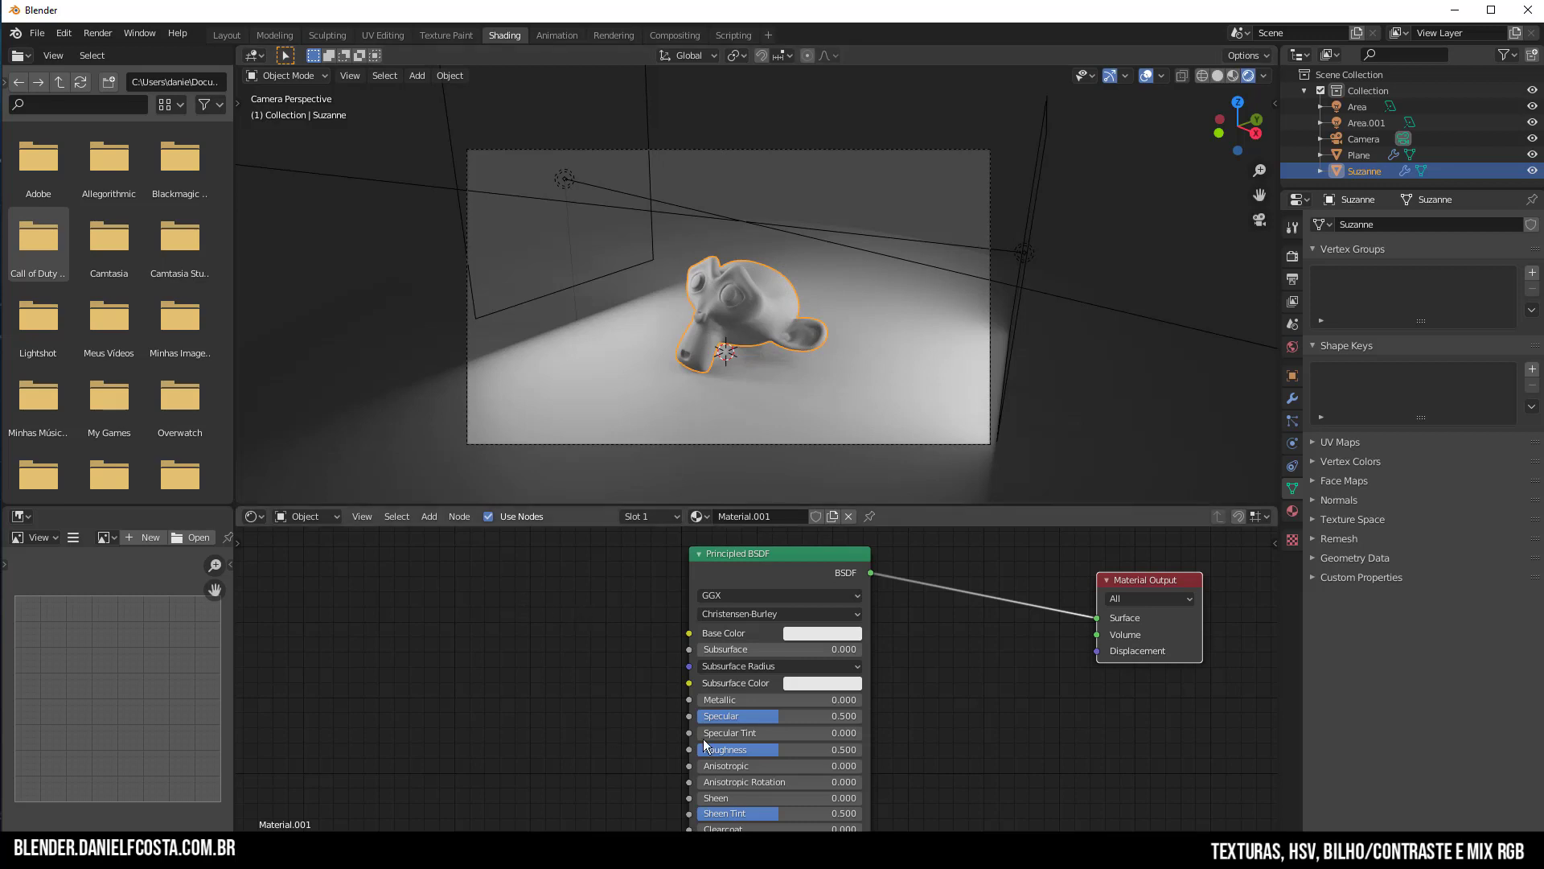
Set the Base Color of Suzanne's Principled BSDF to a bright green
{"action": "scroll", "coordinate": [748, 692], "scroll_direction": "up", "scroll_amount": 1}
{"action": "scroll", "coordinate": [732, 641], "scroll_direction": "down", "scroll_amount": 2}
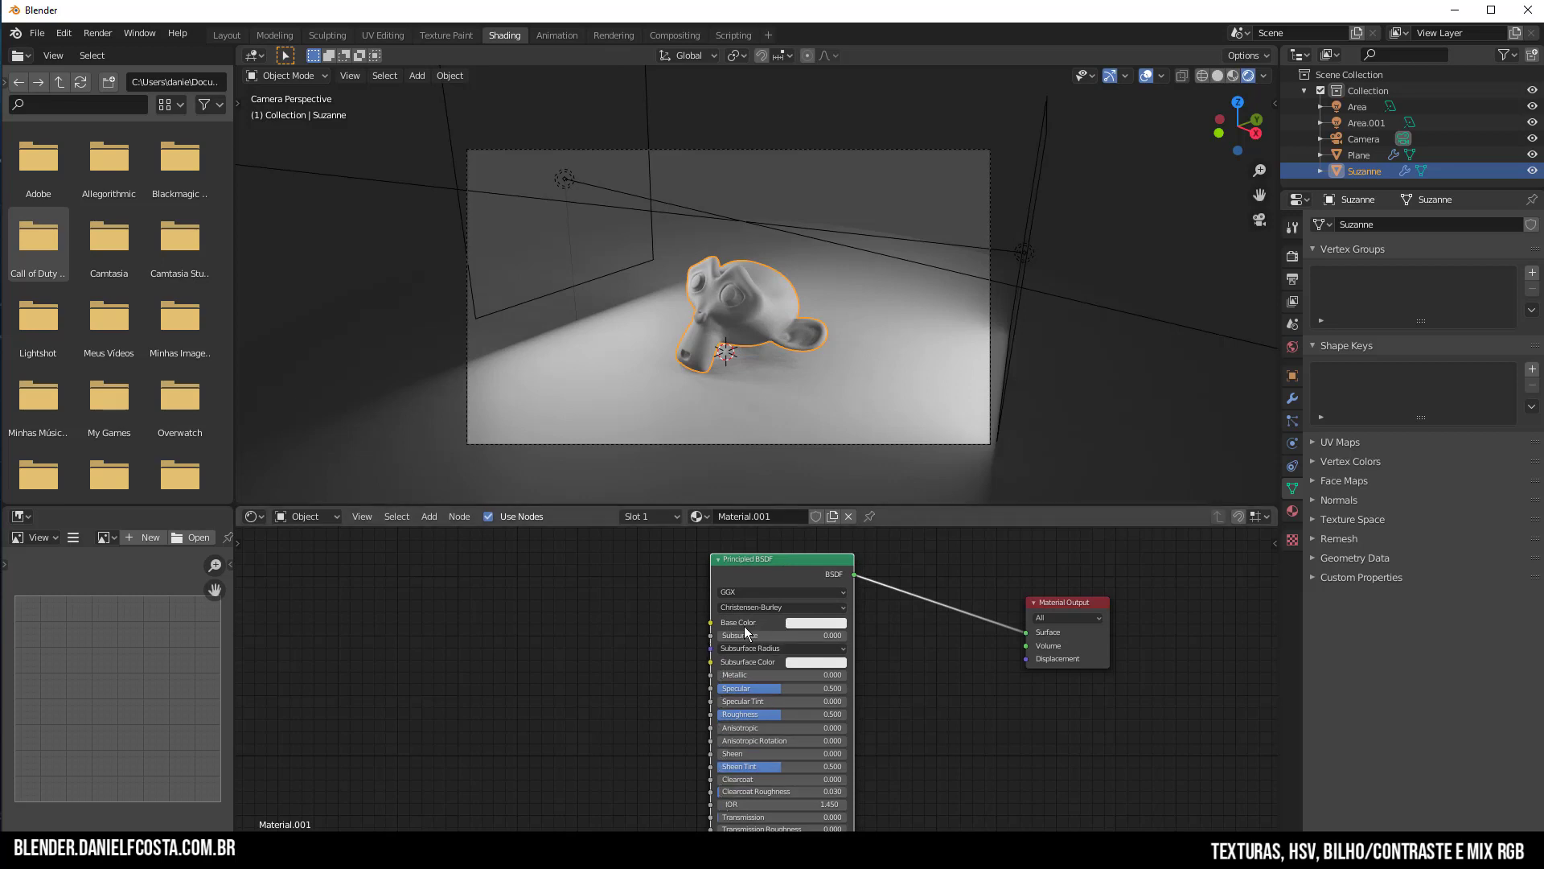
{"action": "scroll", "coordinate": [814, 645], "scroll_direction": "up", "scroll_amount": 1}
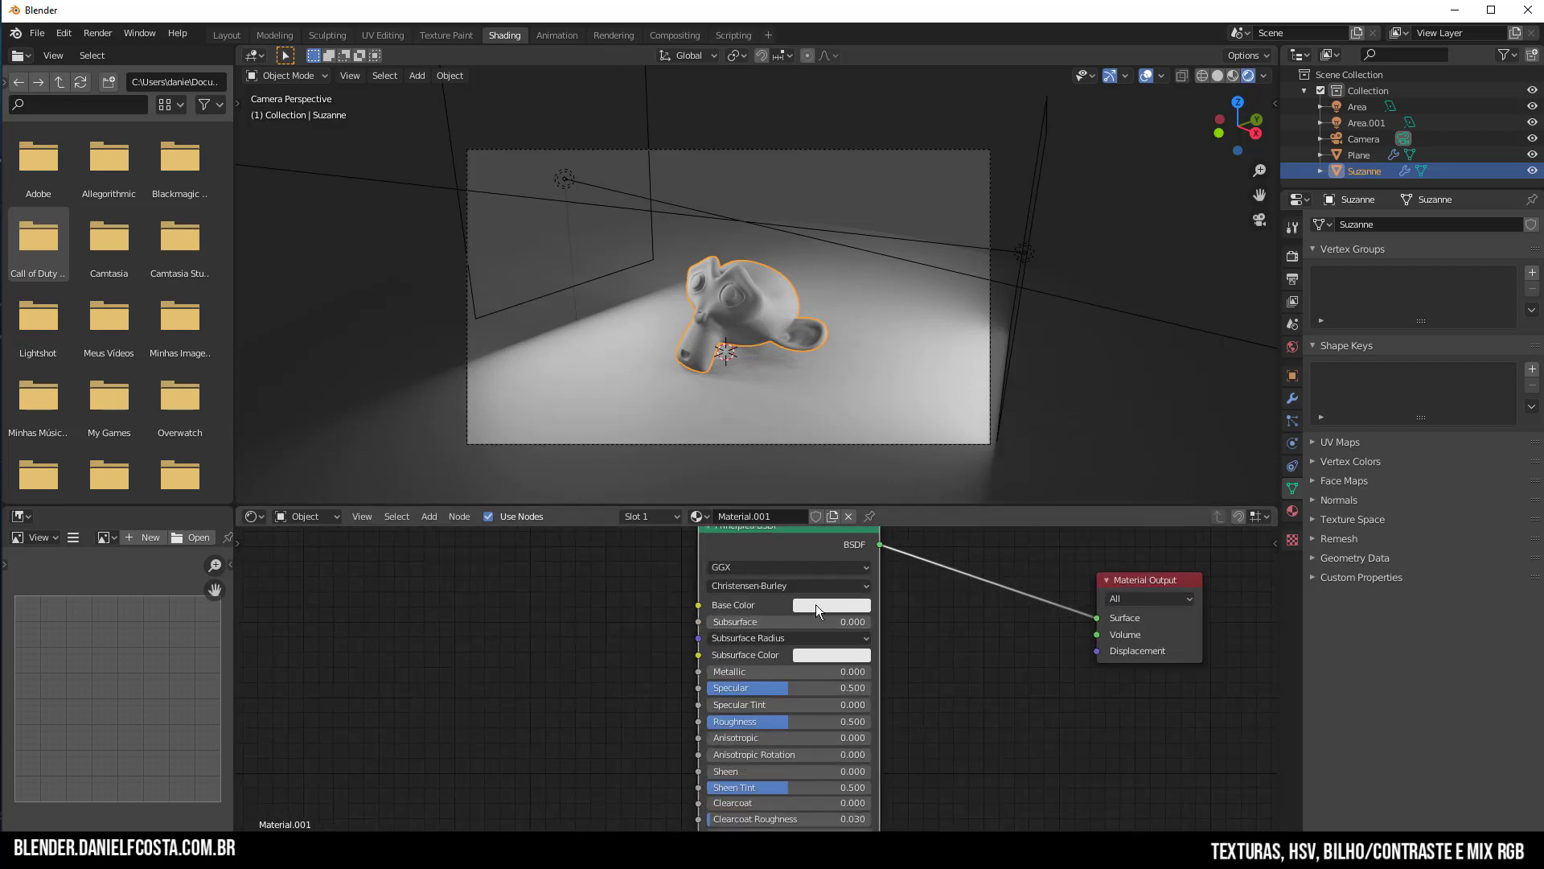
{"action": "left_click", "coordinate": [824, 600]}
{"action": "mouse_move", "coordinate": [856, 442]}
{"action": "left_mouse_down"}
{"action": "mouse_move", "coordinate": [829, 412]}
{"action": "mouse_move", "coordinate": [812, 451]}
{"action": "left_mouse_up"}
{"action": "scroll", "coordinate": [508, 705], "scroll_direction": "up", "scroll_amount": 1}
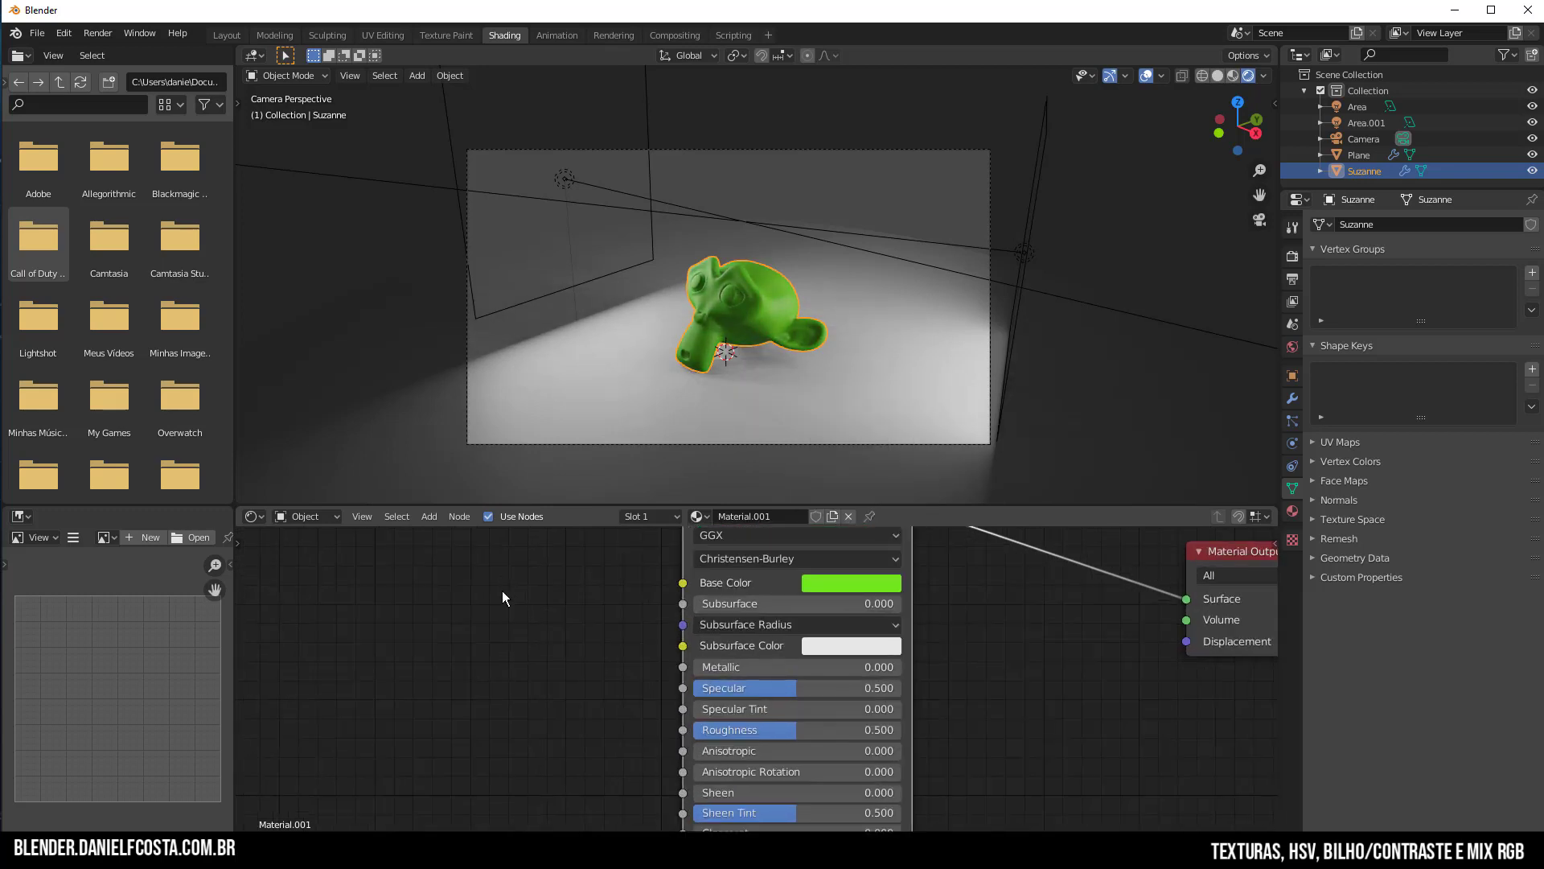
Add an RGB node linked to the Principled BSDF's Base Color and set its colour to light purple
{"action": "key", "text": "shift+a"}
{"action": "mouse_move", "coordinate": [407, 592]}
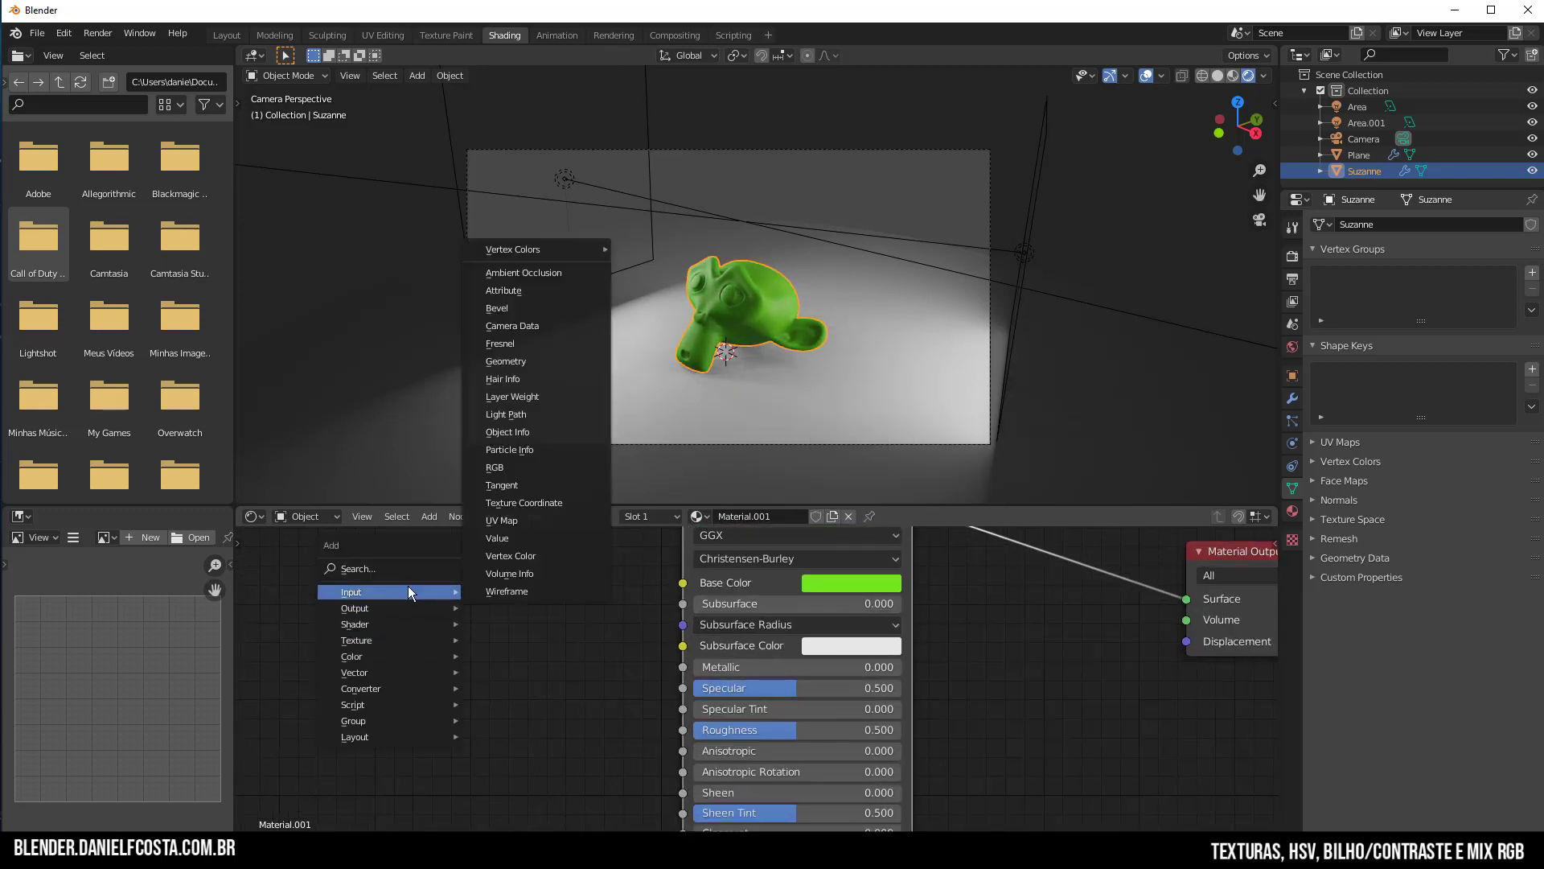
{"action": "left_click", "coordinate": [518, 467]}
{"action": "left_click", "coordinate": [392, 565]}
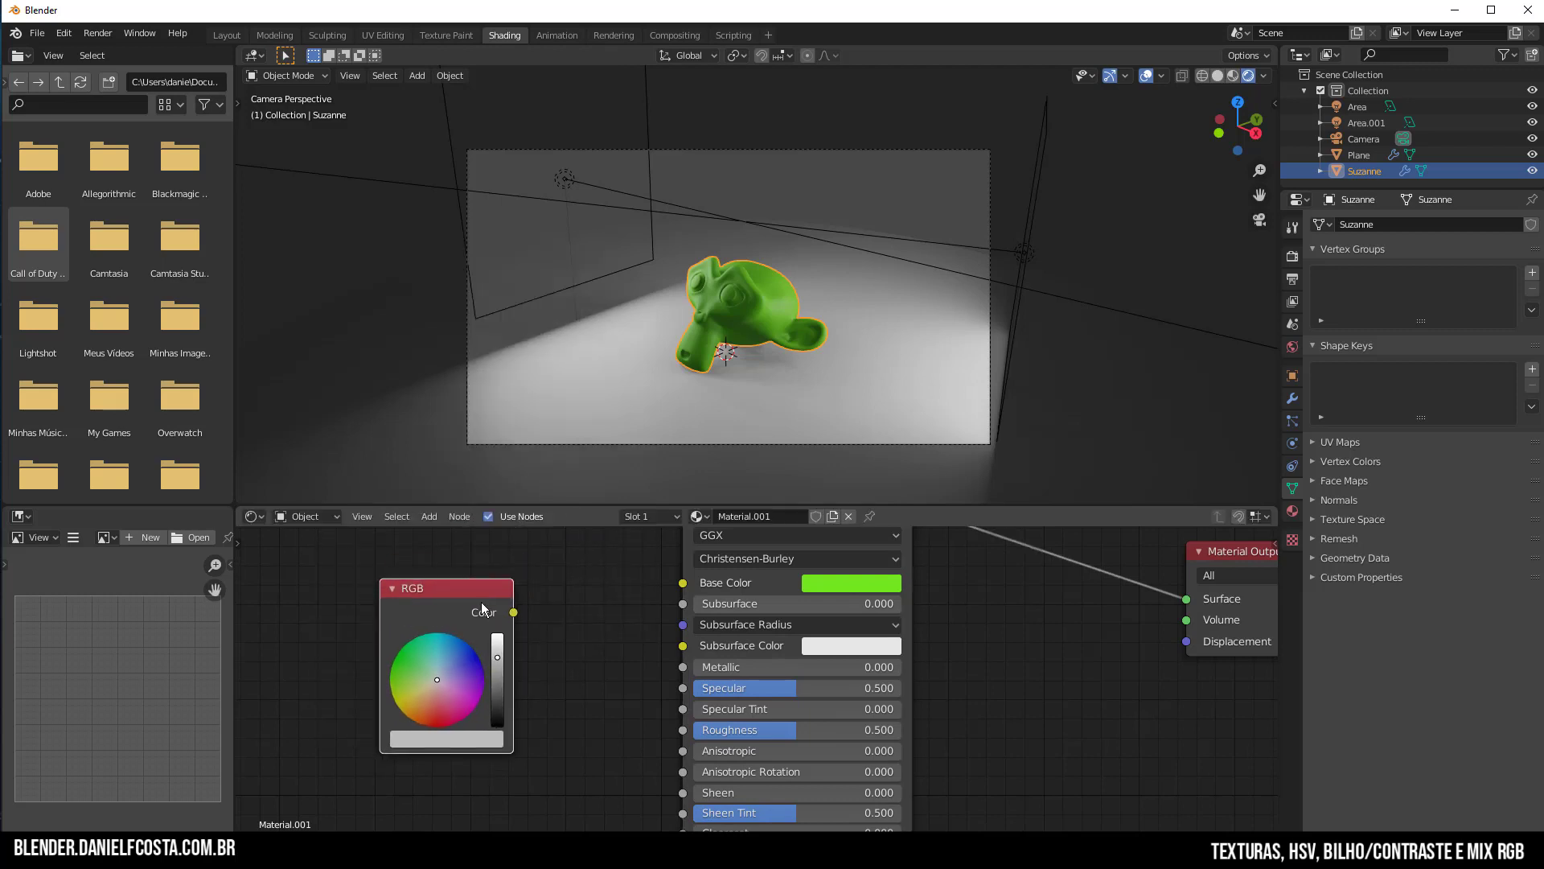
{"action": "left_click_drag", "start_coordinate": [543, 595], "coordinate": [675, 584]}
{"action": "mouse_move", "coordinate": [433, 674]}
{"action": "left_mouse_down"}
{"action": "mouse_move", "coordinate": [437, 641]}
{"action": "mouse_move", "coordinate": [414, 698]}
{"action": "mouse_move", "coordinate": [407, 679]}
{"action": "mouse_move", "coordinate": [447, 687]}
{"action": "left_mouse_up"}
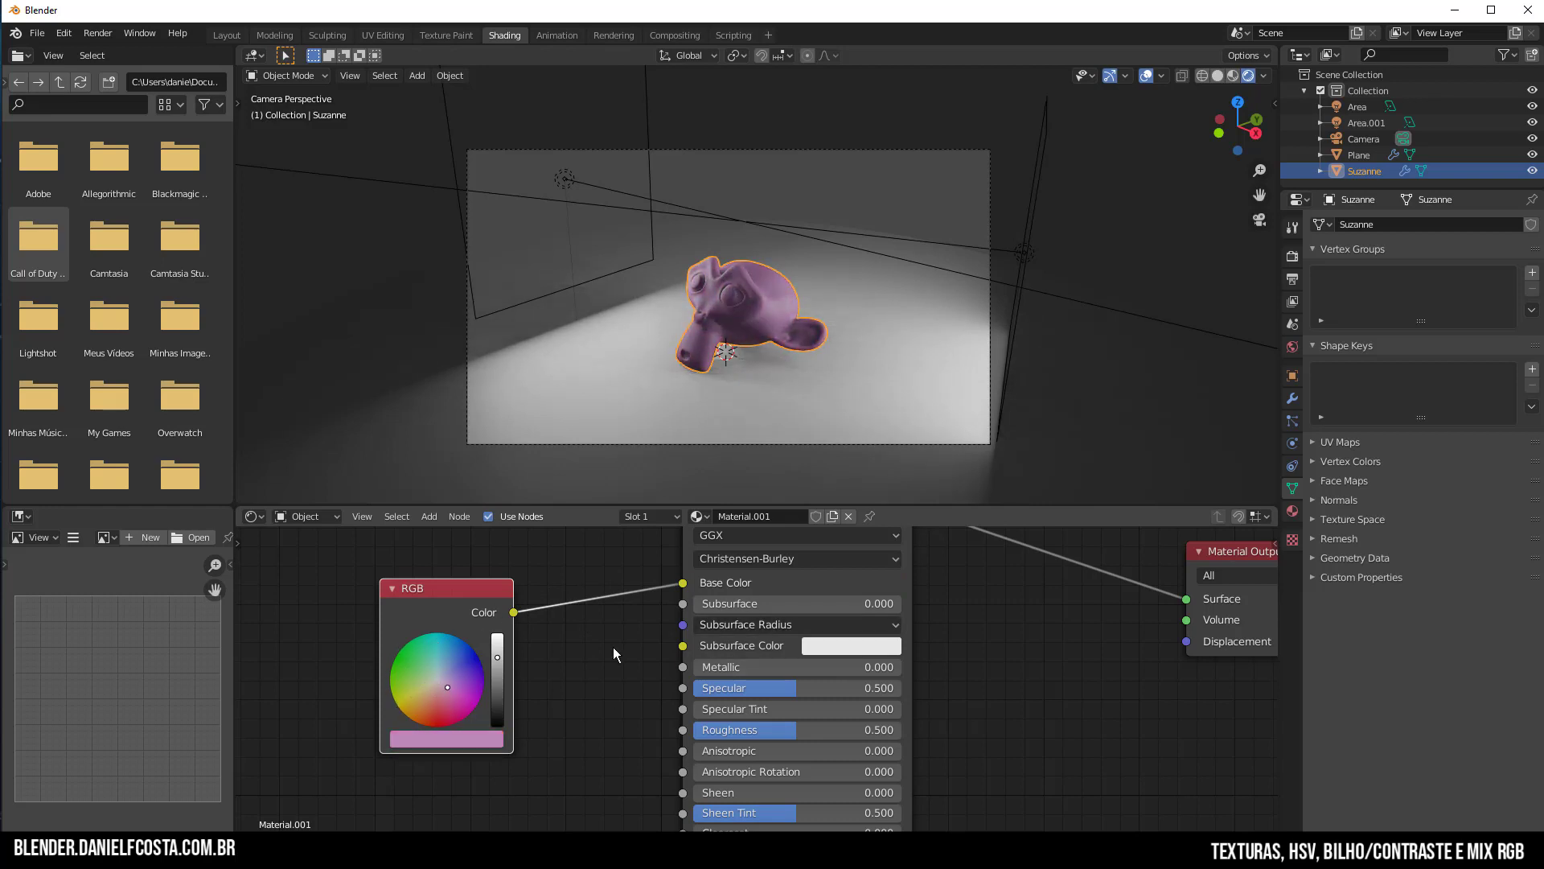
Disconnect the RGB node from the Base Color and delete it
{"action": "left_click_drag", "start_coordinate": [668, 583], "coordinate": [644, 595]}
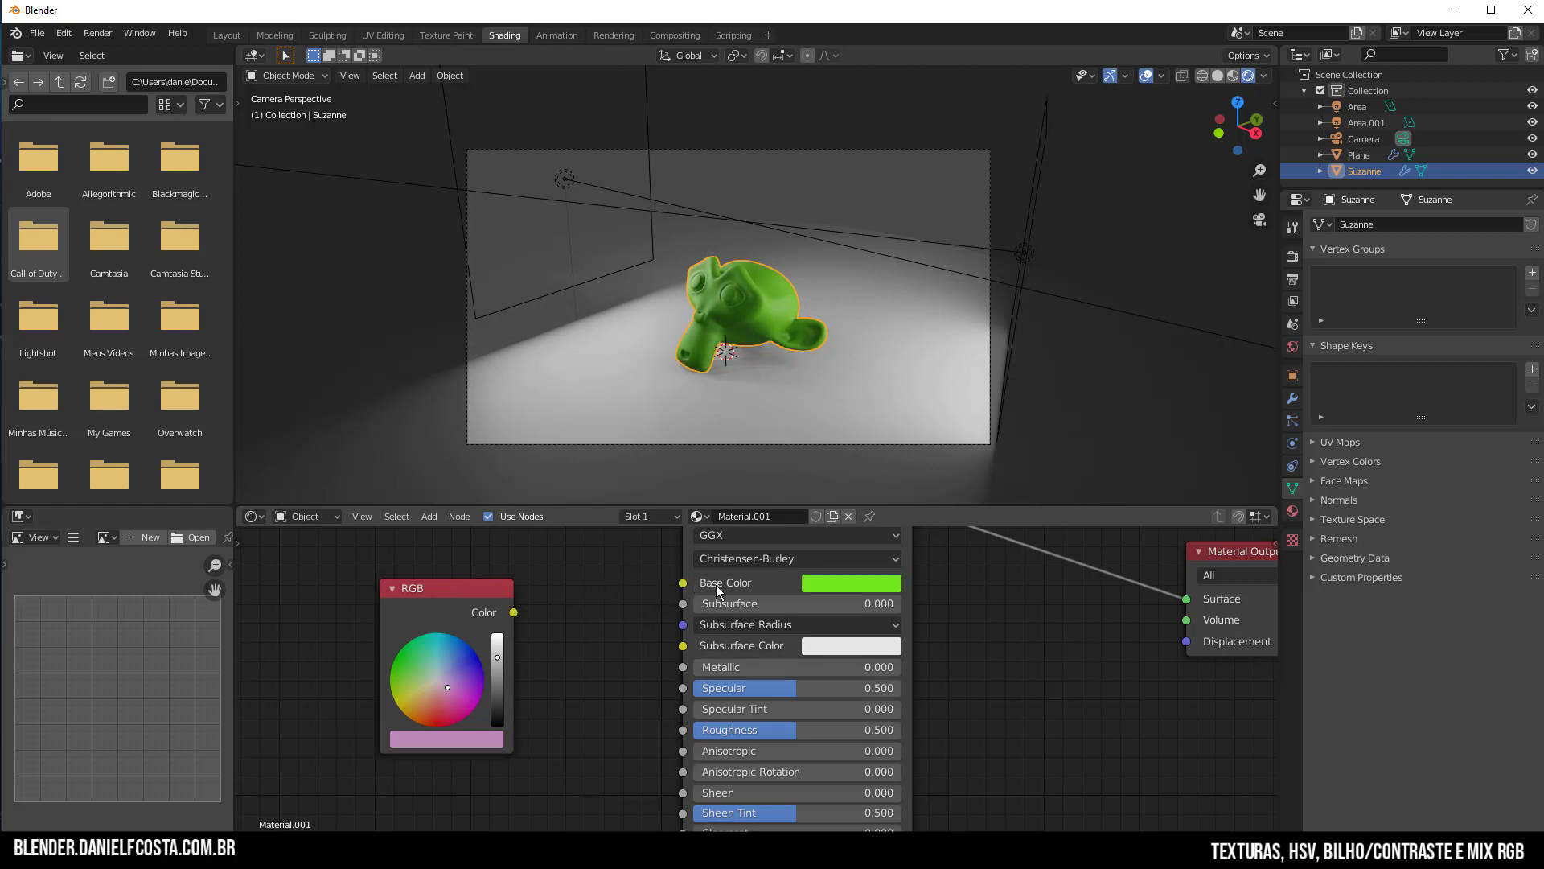
{"action": "left_click", "coordinate": [457, 607]}
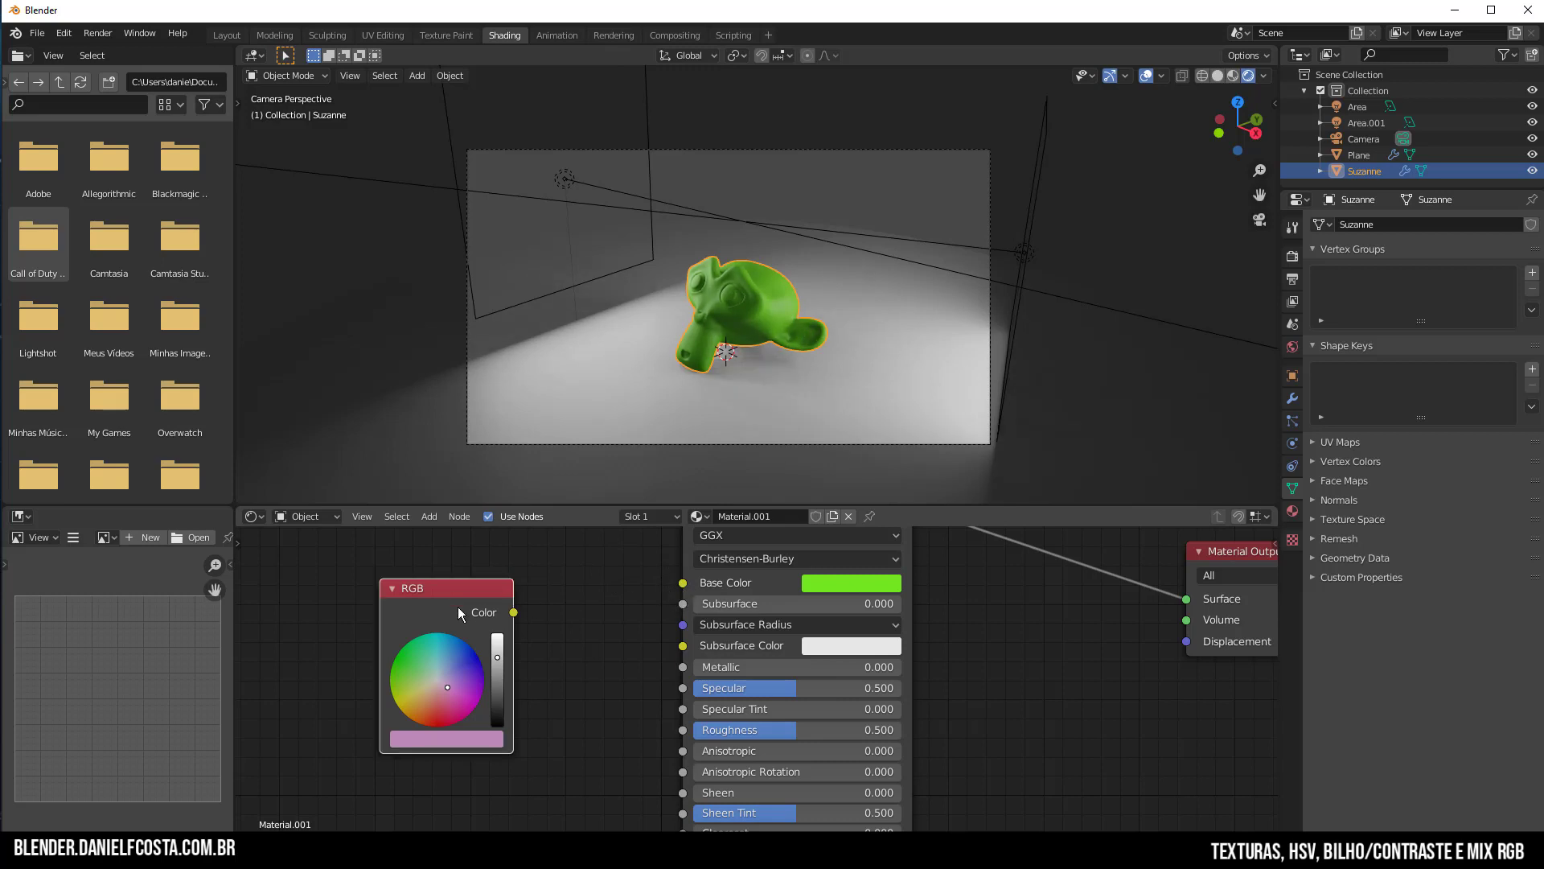
{"action": "key", "text": "x"}
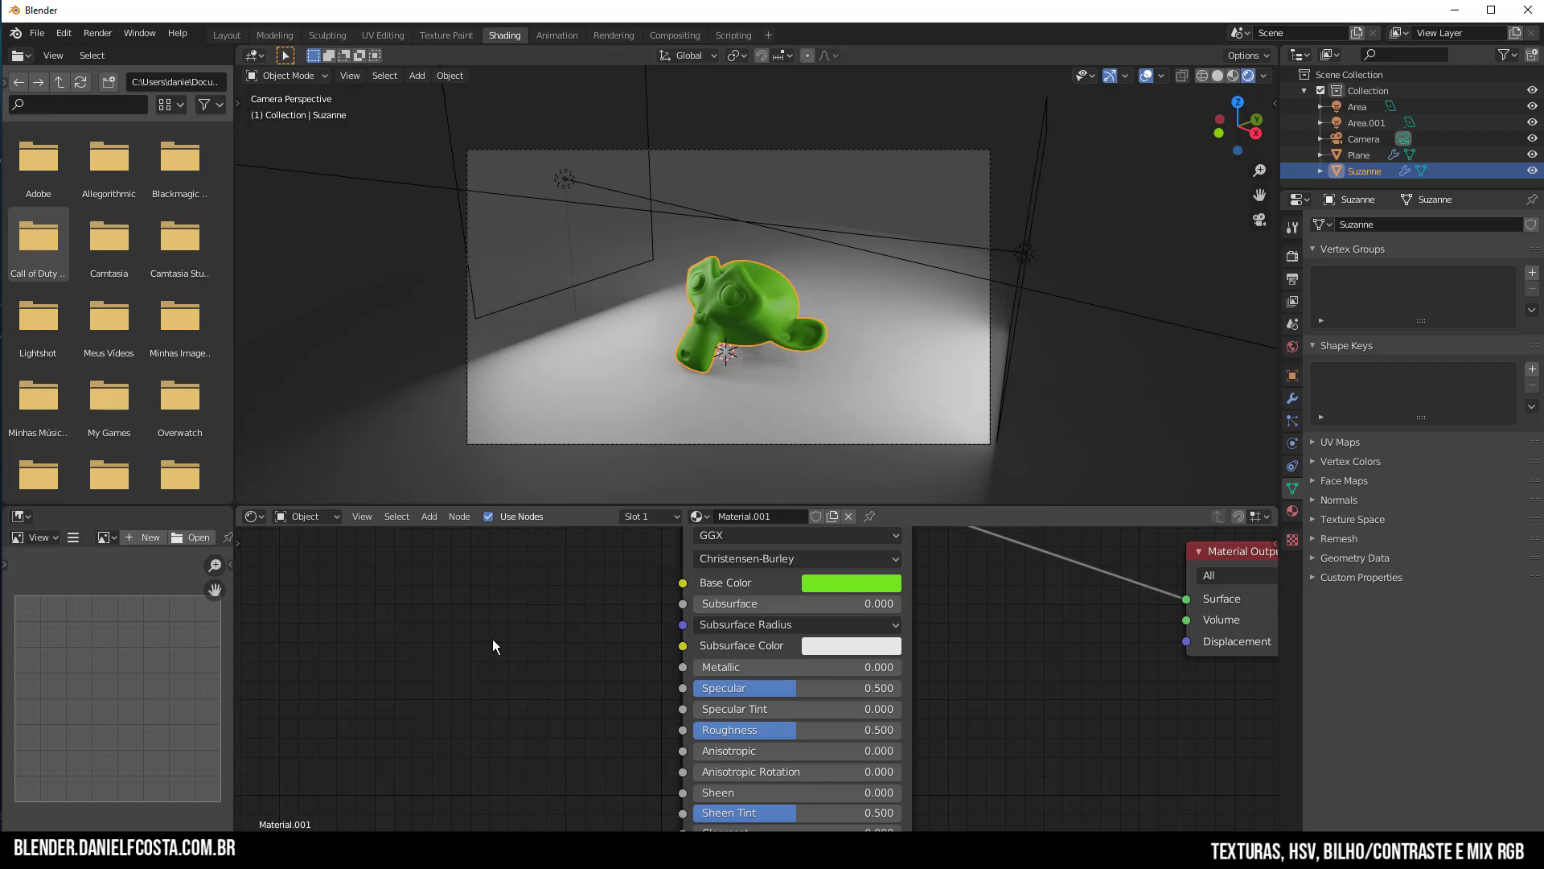
Switch to the browser, look through the Plastic Packaging textures on textures.com and reopen the blue Plastic0027 texture
{"action": "key", "text": "alt+Tab"}
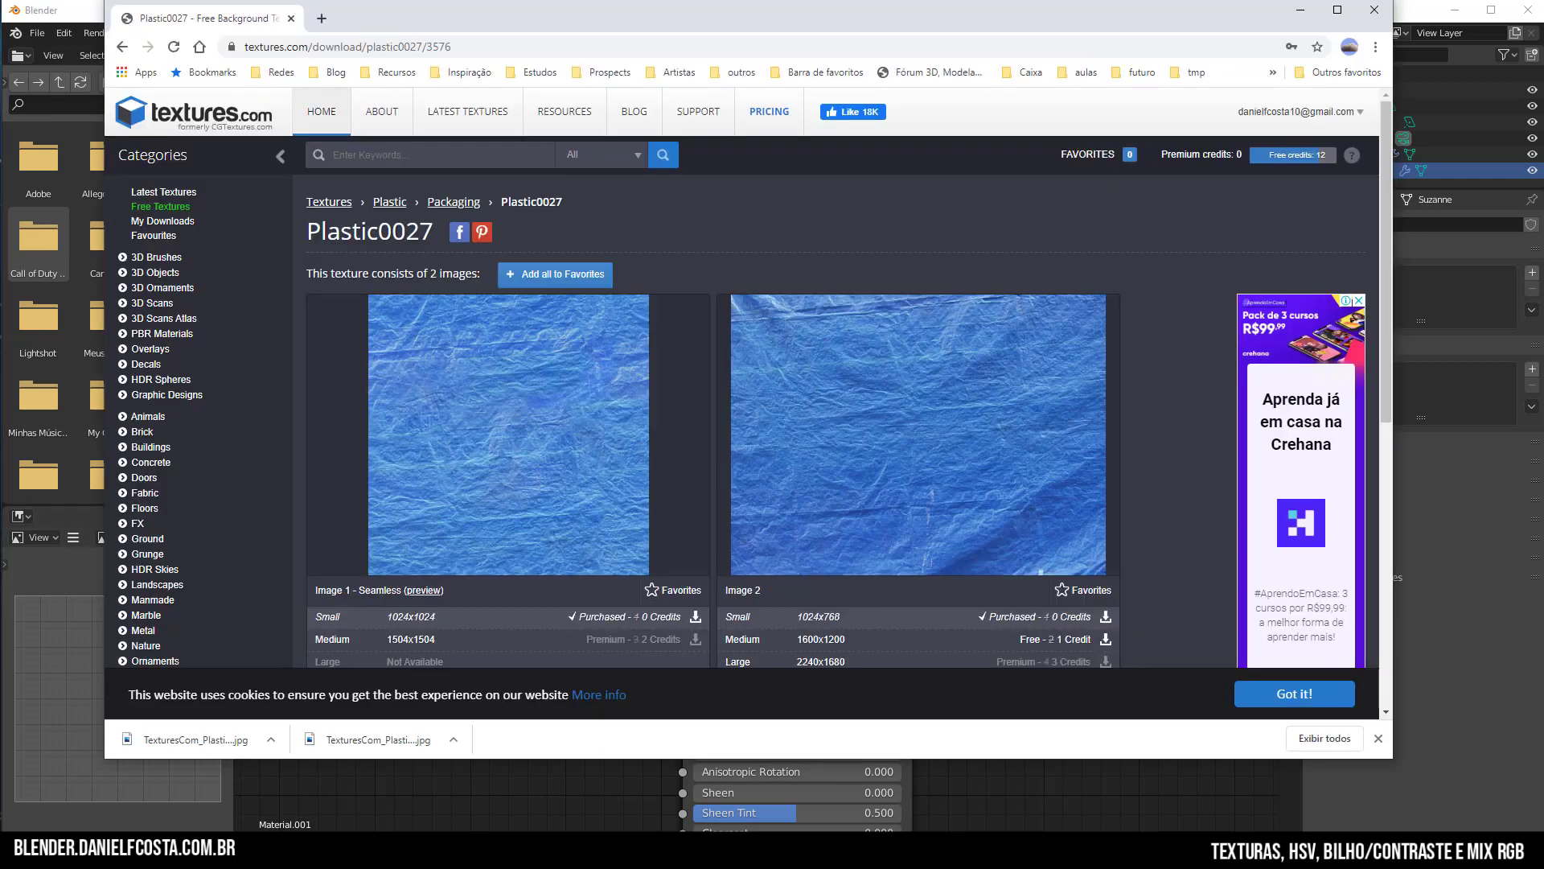
{"action": "left_click", "coordinate": [121, 52]}
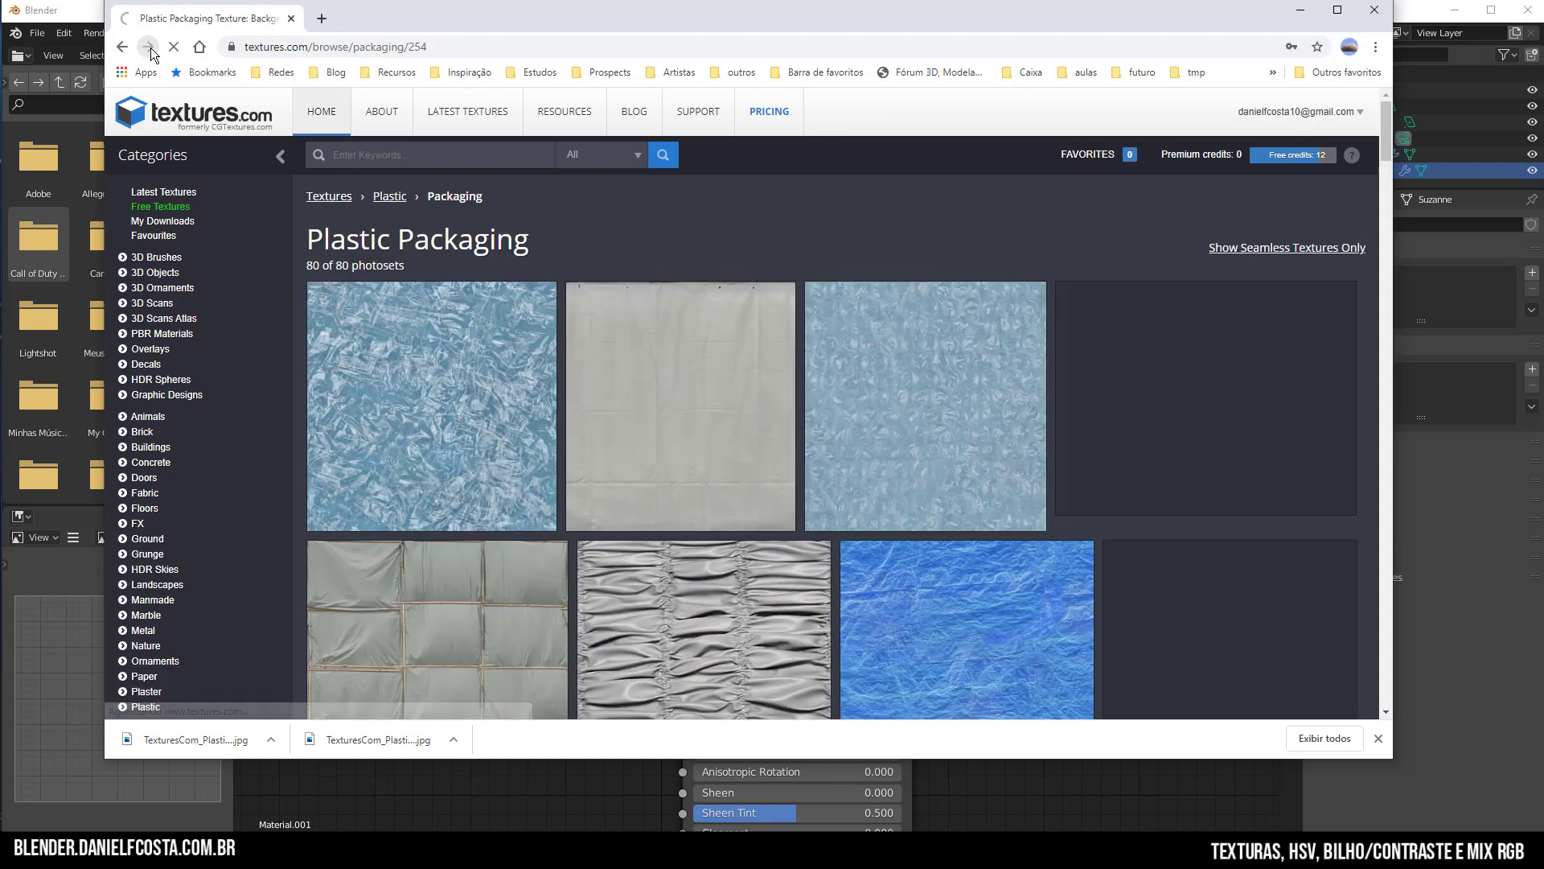
{"action": "left_click", "coordinate": [148, 47]}
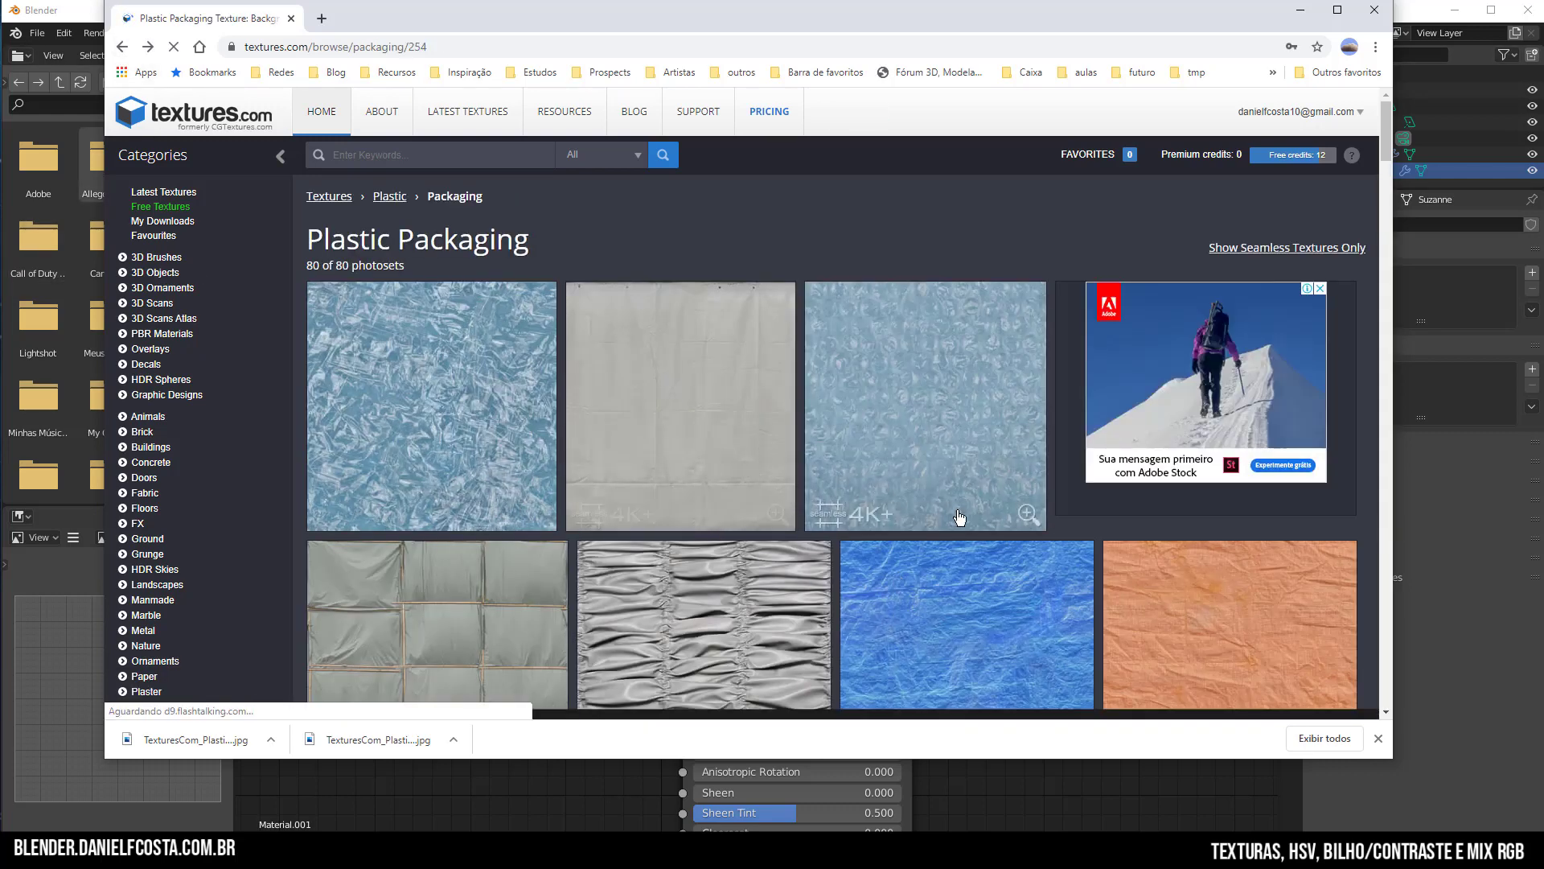
{"action": "scroll", "coordinate": [615, 482], "scroll_direction": "down", "scroll_amount": 4}
{"action": "scroll", "coordinate": [724, 482], "scroll_direction": "down", "scroll_amount": 4}
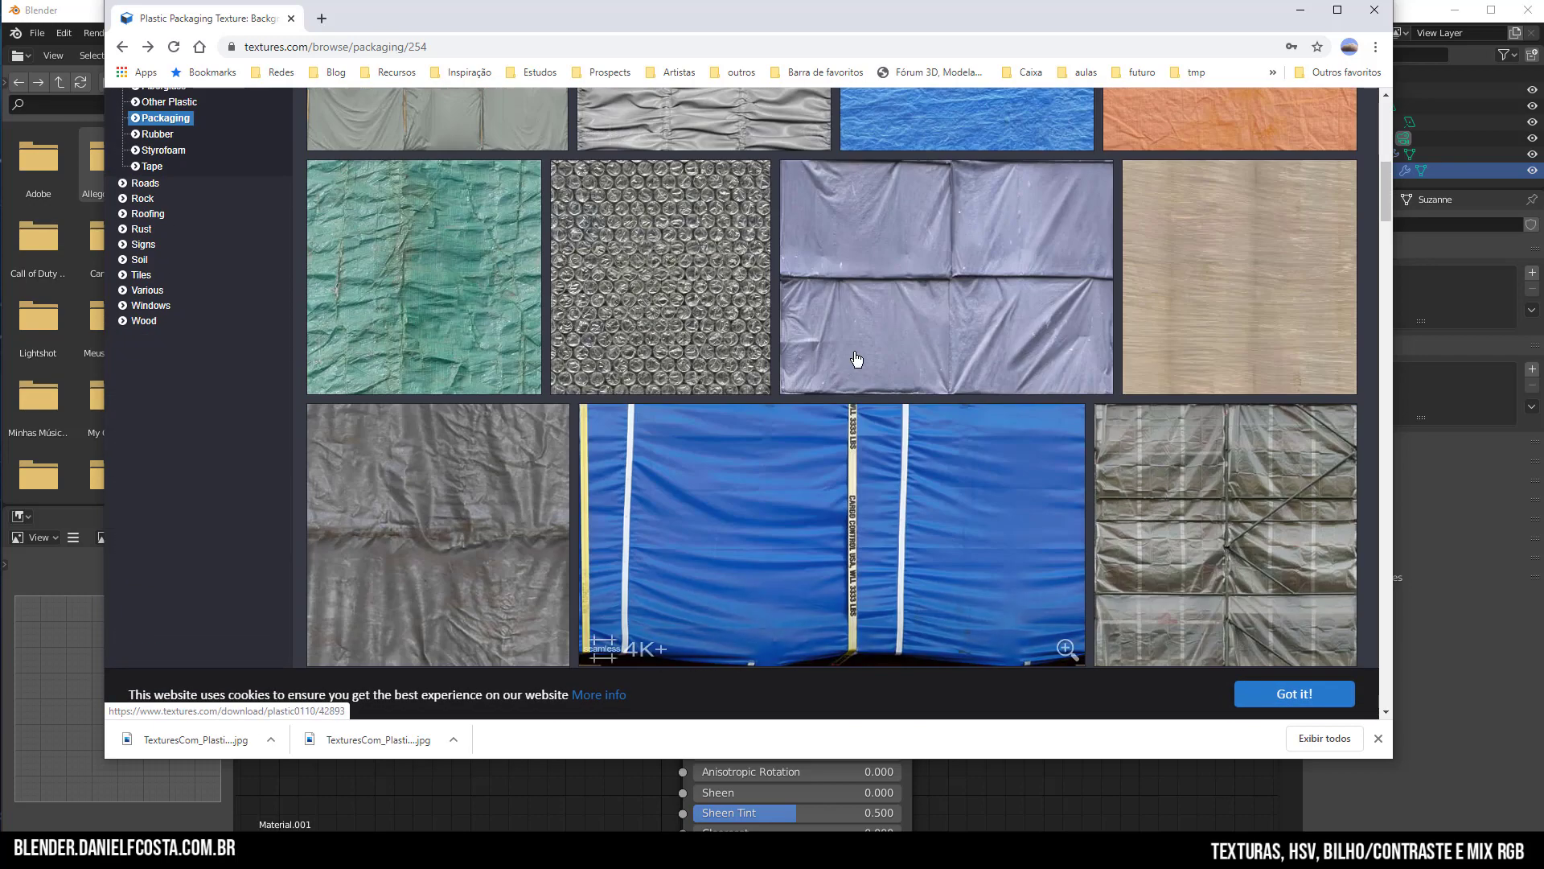
{"action": "scroll", "coordinate": [812, 389], "scroll_direction": "down", "scroll_amount": 5}
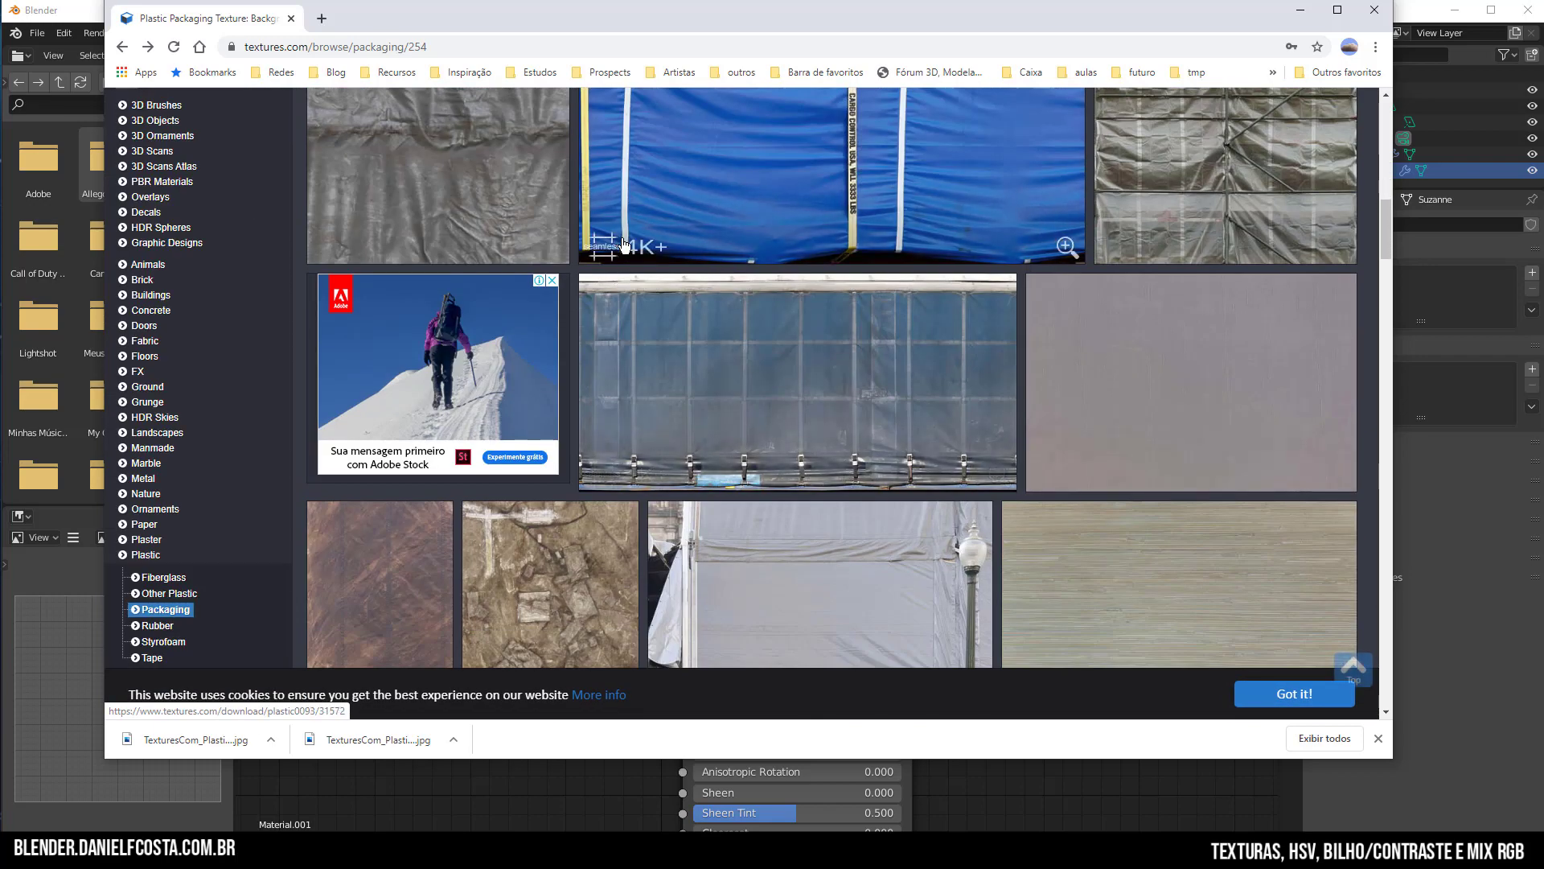
{"action": "scroll", "coordinate": [1092, 404], "scroll_direction": "down", "scroll_amount": 2}
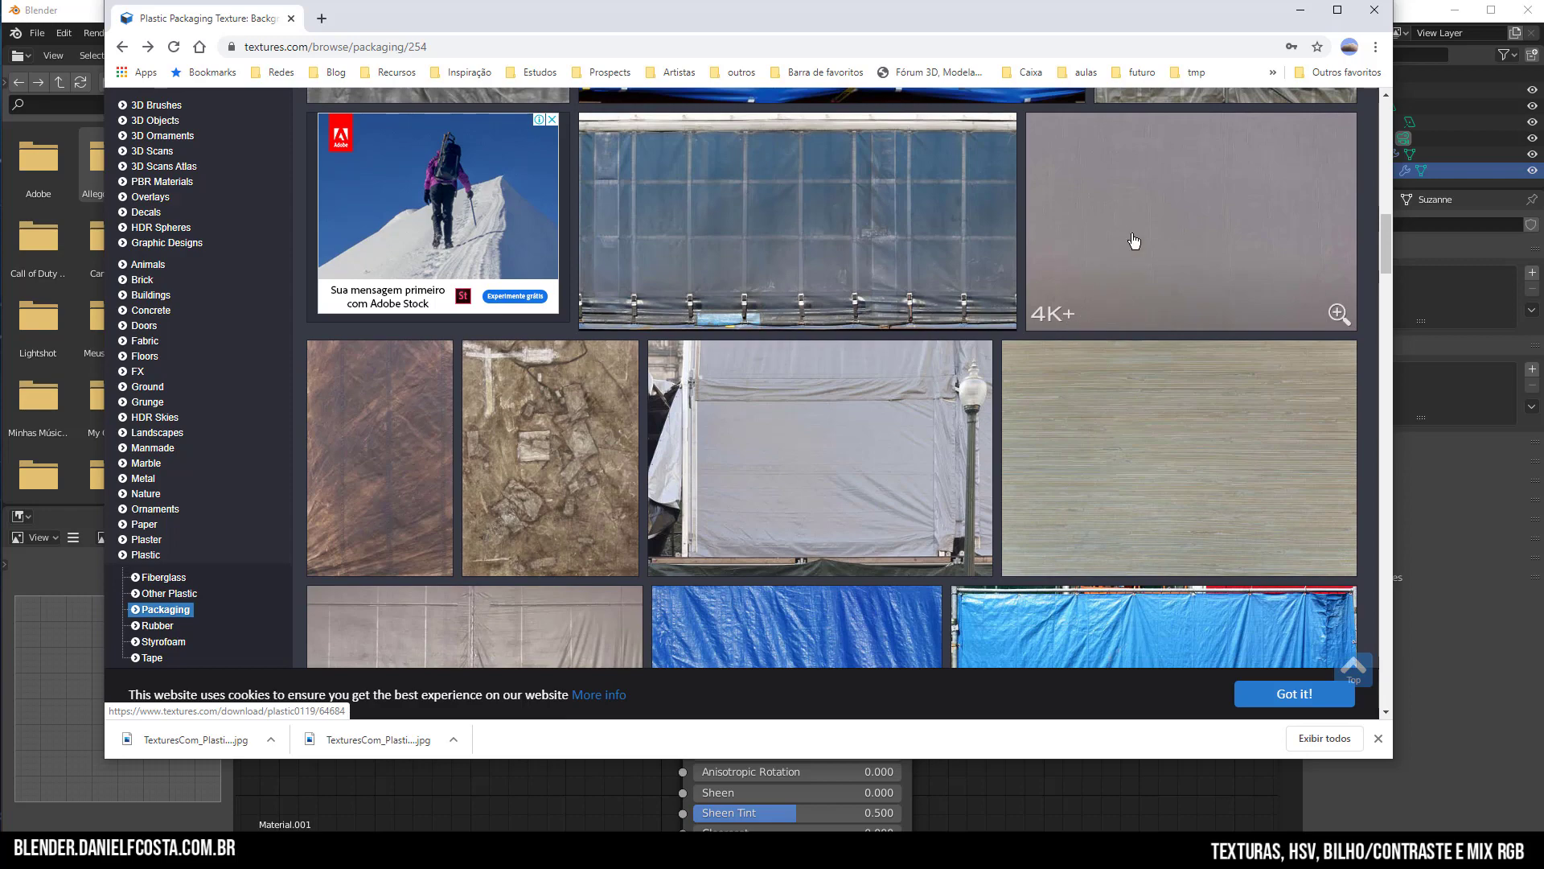
{"action": "scroll", "coordinate": [875, 366], "scroll_direction": "up", "scroll_amount": 12}
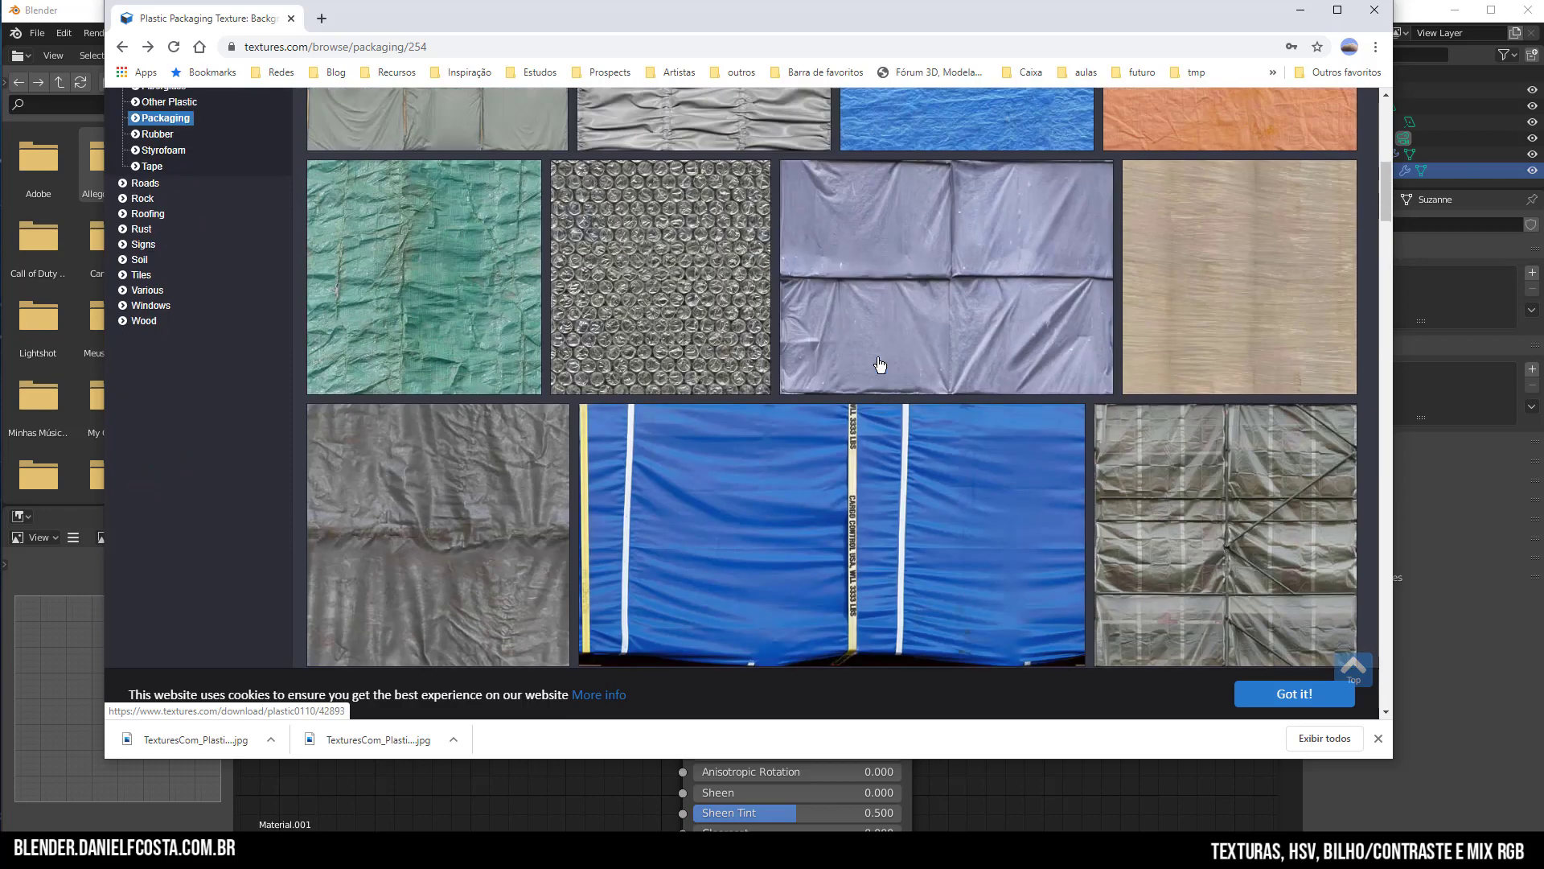
{"action": "left_click", "coordinate": [961, 435]}
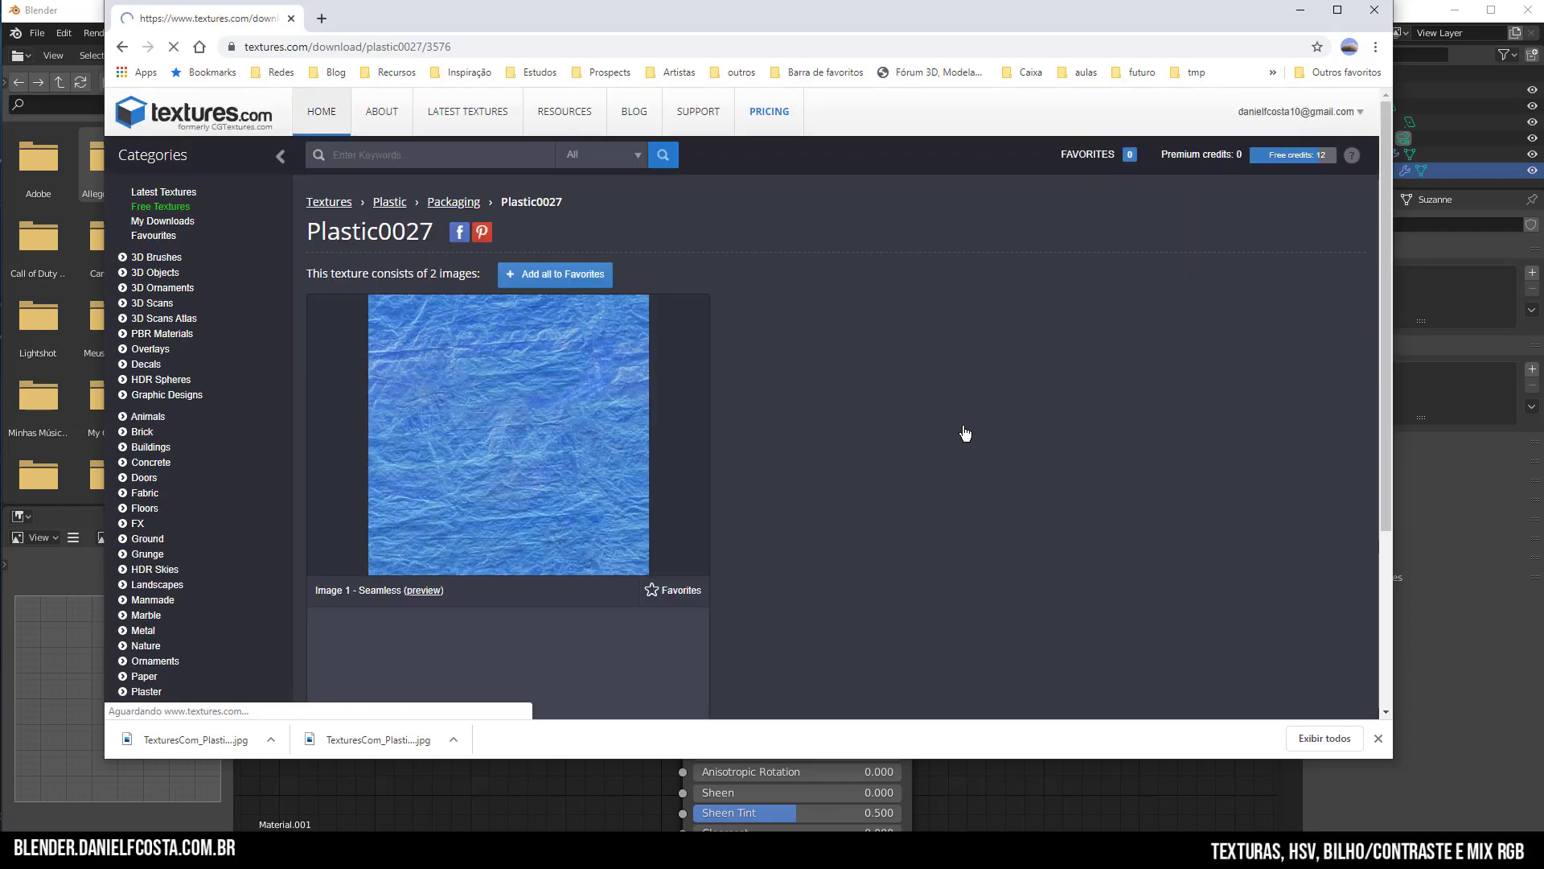
{"action": "scroll", "coordinate": [386, 515], "scroll_direction": "down", "scroll_amount": 2}
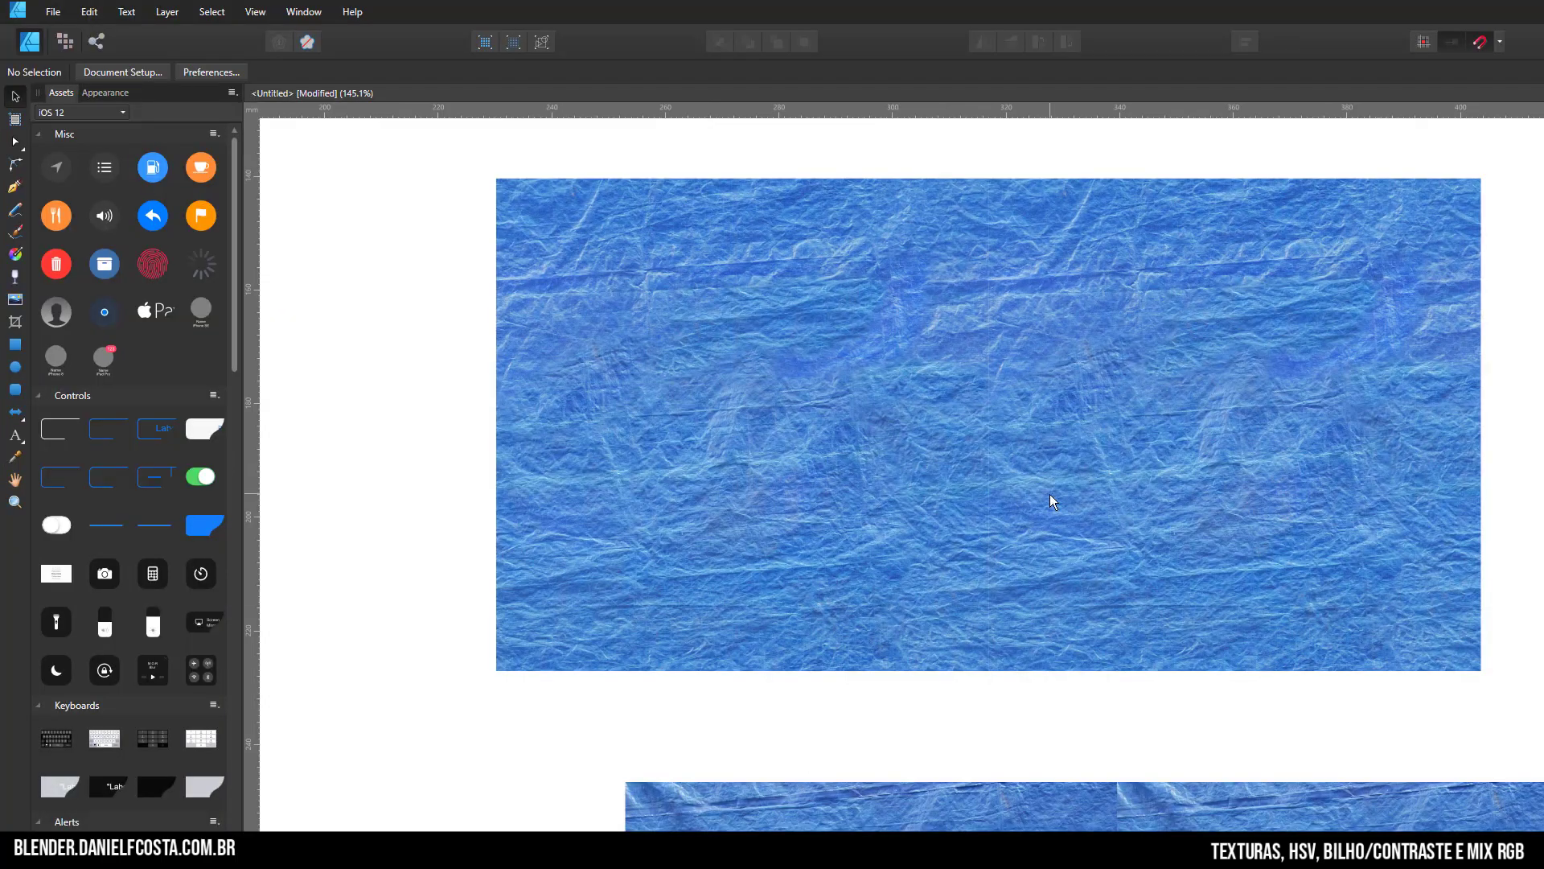
In Affinity Designer, duplicate the seamless blue plastic image to extend its row to three tiles
{"action": "left_click", "coordinate": [1050, 494]}
{"action": "left_click_drag", "start_coordinate": [1083, 530], "coordinate": [1474, 617]}
{"action": "scroll", "coordinate": [1239, 556], "scroll_direction": "down", "scroll_amount": 2, "text": "ctrl"}
{"action": "middle_click_drag", "start_coordinate": [1407, 593], "coordinate": [997, 696]}
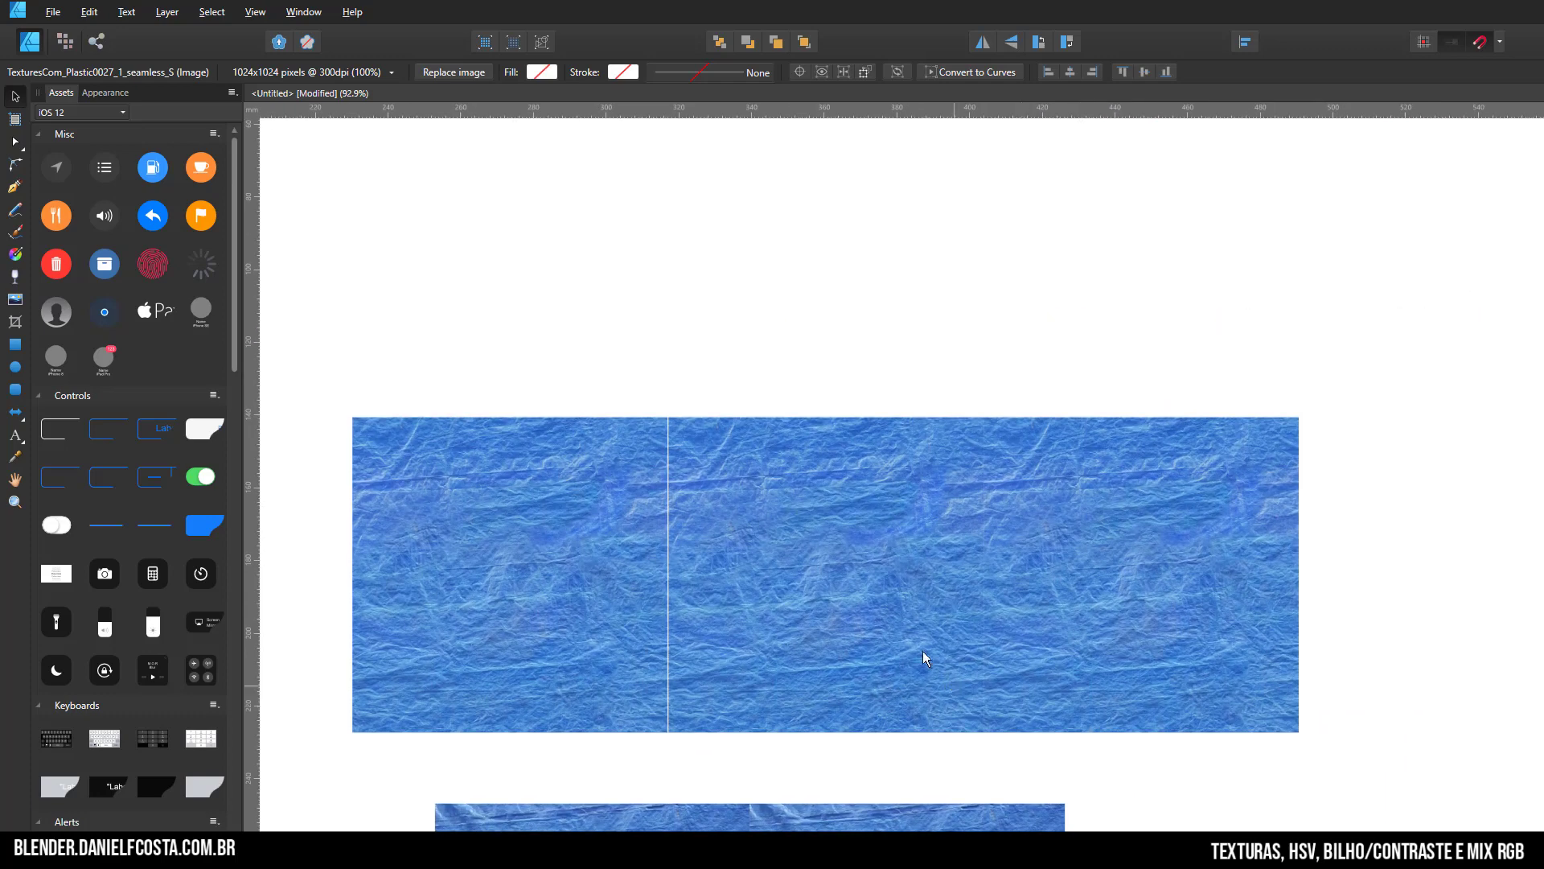
Duplicate the two right-hand seamless tiles directly above the row and inspect the joins up close
{"action": "left_click", "coordinate": [924, 658], "text": "shift"}
{"action": "left_click_drag", "start_coordinate": [1006, 655], "coordinate": [1089, 351], "text": "ctrl"}
{"action": "left_click", "coordinate": [1332, 447]}
{"action": "scroll", "coordinate": [1127, 385], "scroll_direction": "up", "scroll_amount": 4}
{"action": "scroll", "coordinate": [1292, 494], "scroll_direction": "down", "scroll_amount": 3}
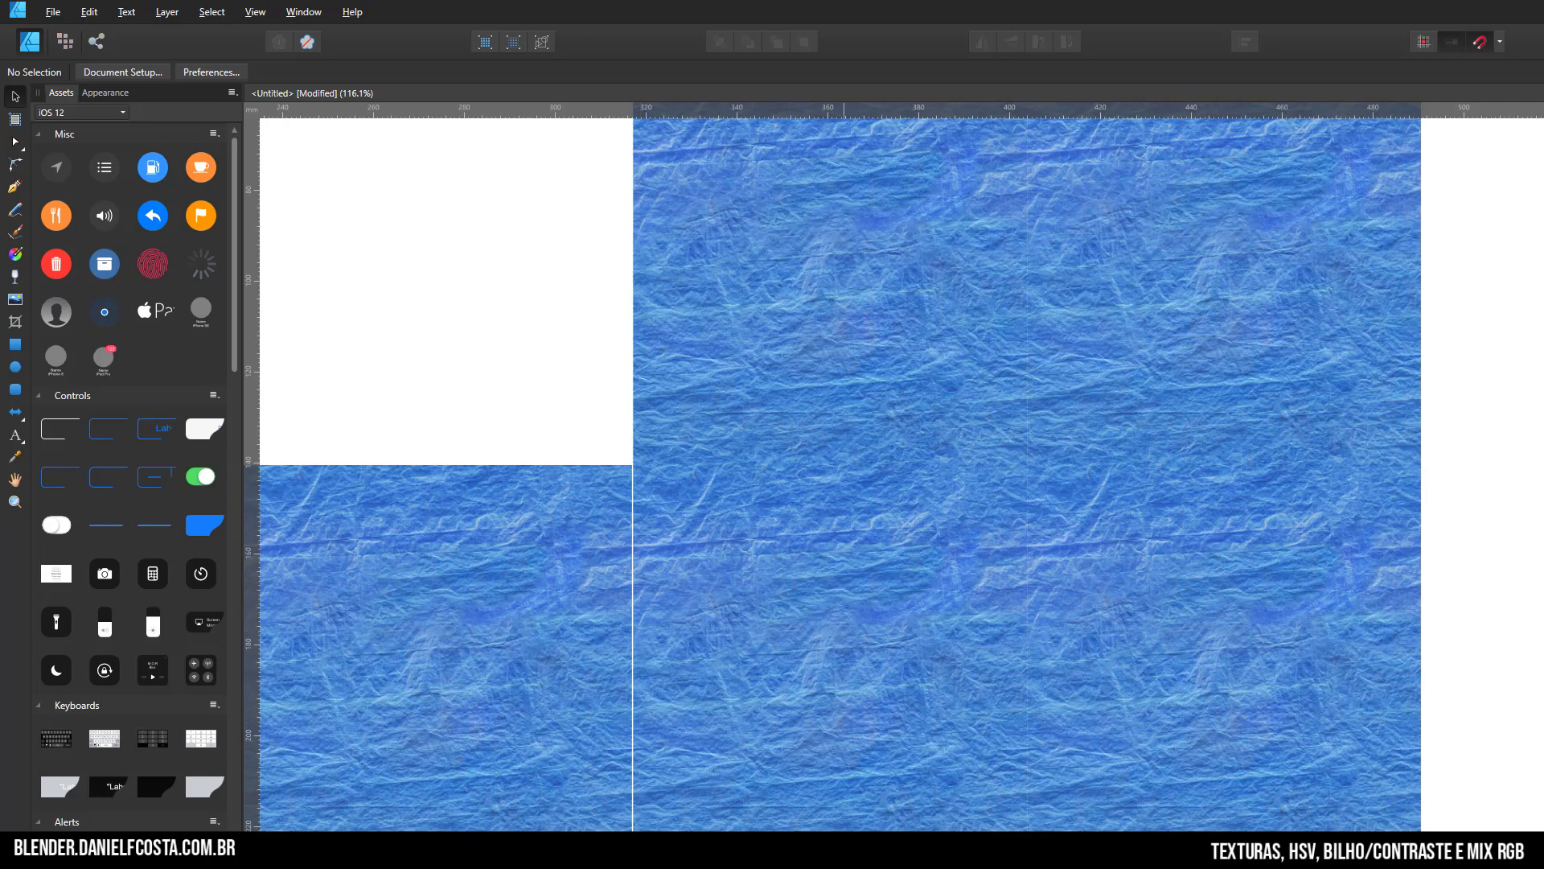
Duplicate the pair of non-seamless blue plastic images directly below themselves and inspect the seams between them
{"action": "scroll", "coordinate": [855, 379], "scroll_direction": "down", "scroll_amount": 10}
{"action": "scroll", "coordinate": [1078, 614], "scroll_direction": "up", "scroll_amount": 5, "text": "ctrl"}
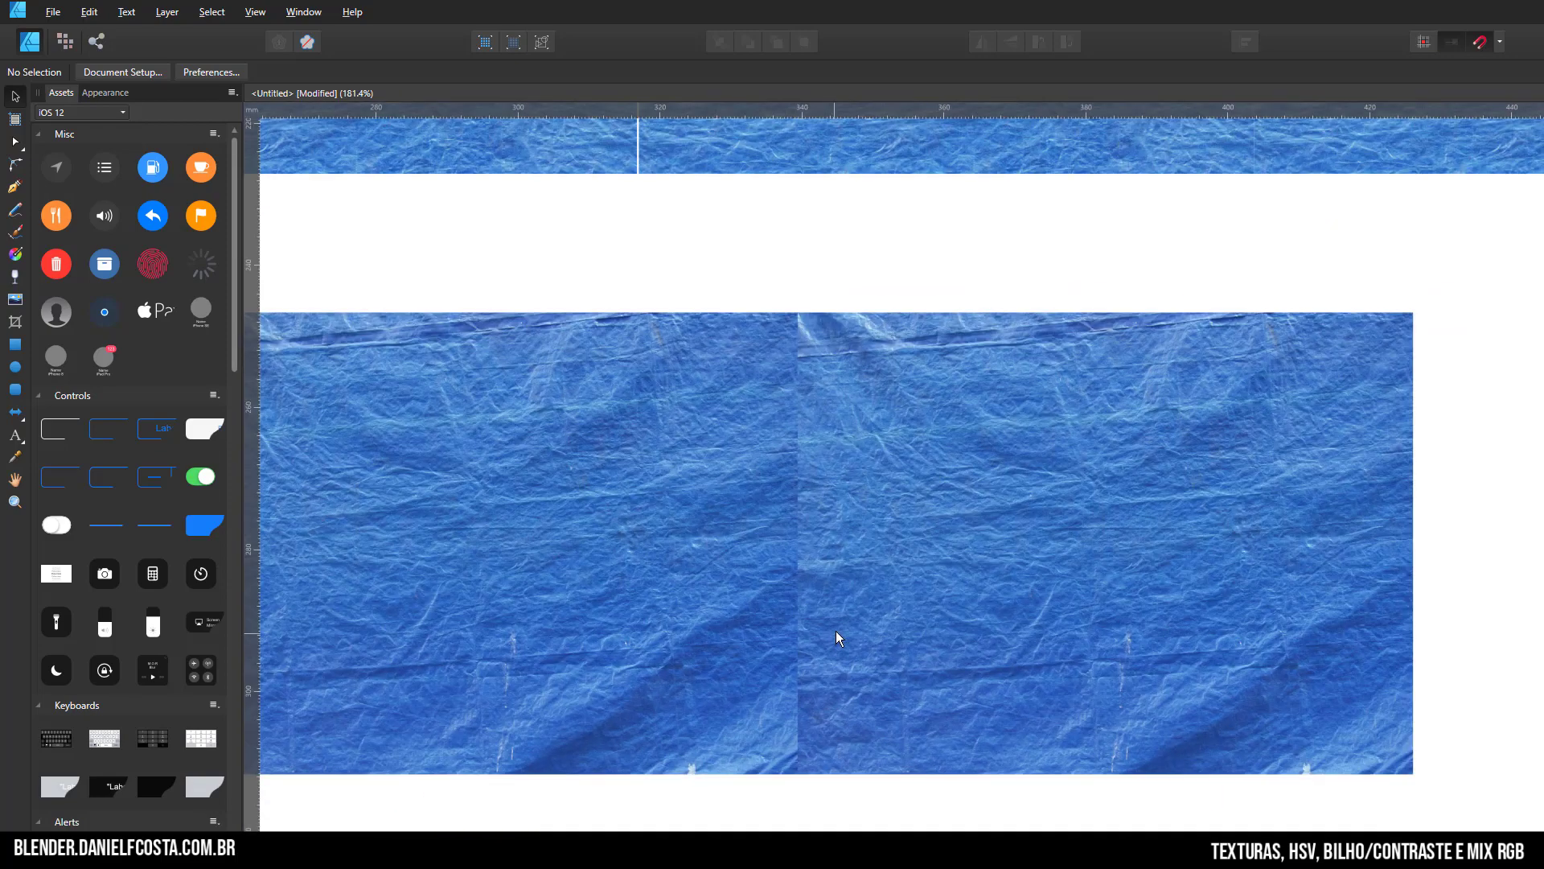
{"action": "left_click", "coordinate": [894, 494]}
{"action": "left_click", "coordinate": [687, 548], "text": "shift"}
{"action": "scroll", "coordinate": [804, 513], "scroll_direction": "down", "scroll_amount": 4, "text": "ctrl"}
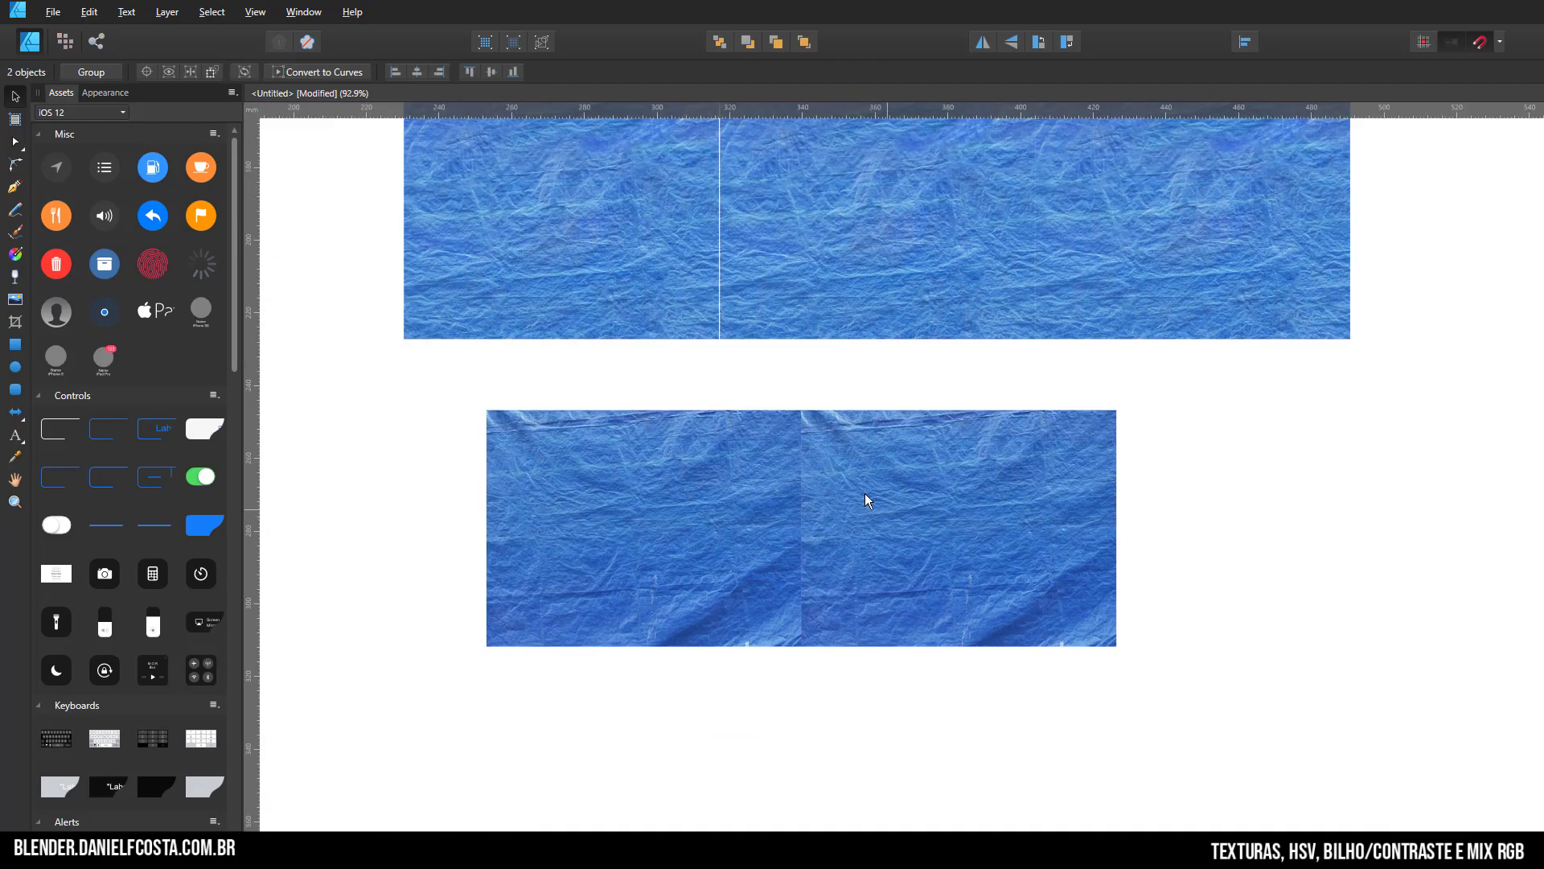
{"action": "left_click_drag", "start_coordinate": [842, 670], "coordinate": [838, 734], "text": "alt"}
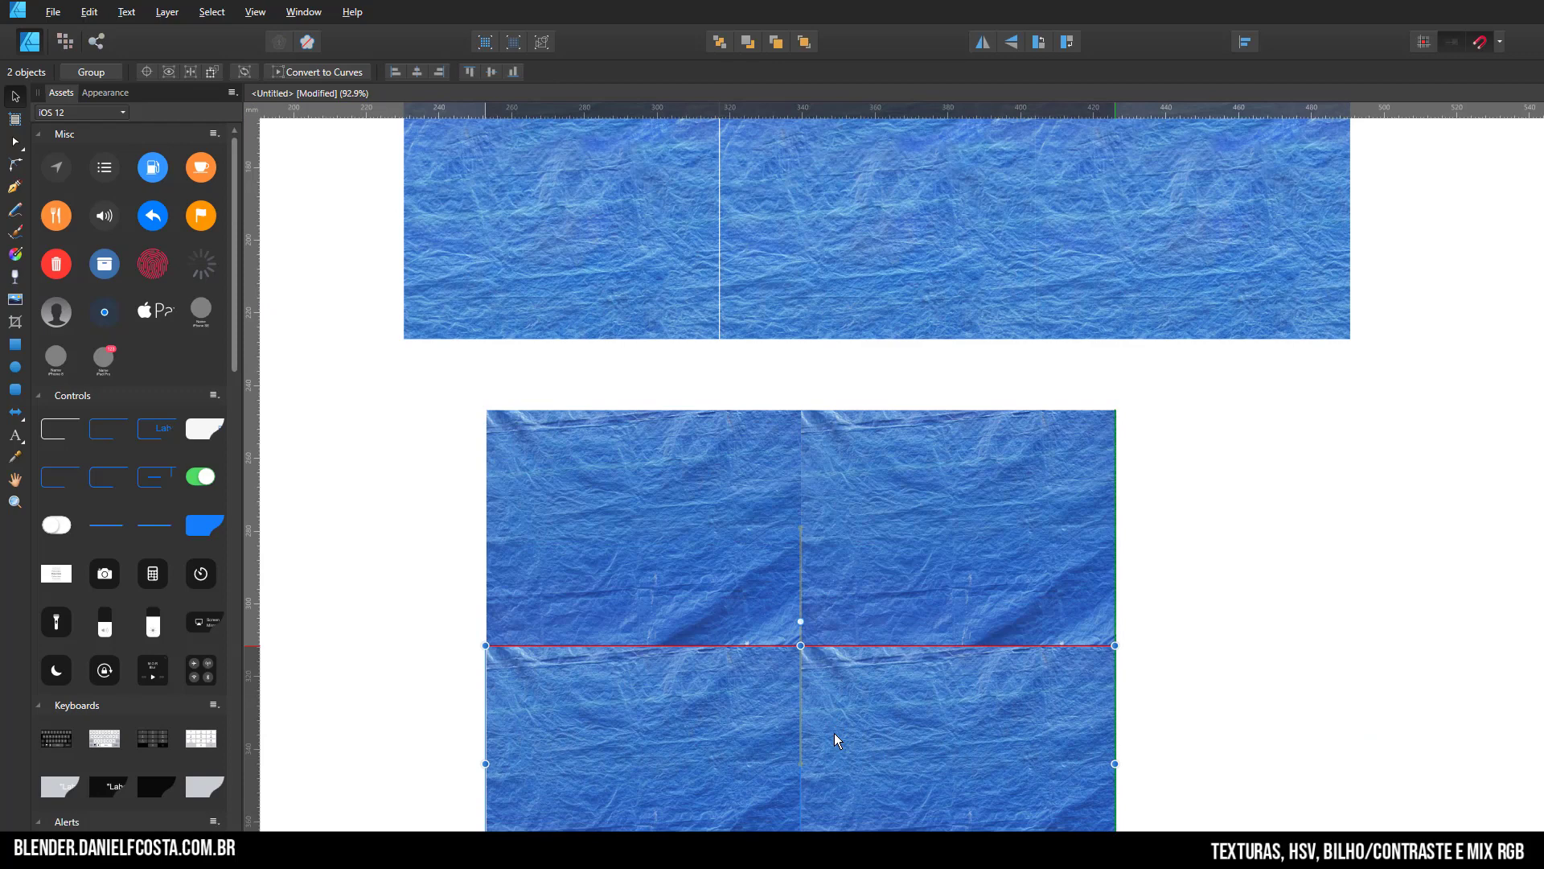
{"action": "left_click", "coordinate": [1148, 662]}
{"action": "scroll", "coordinate": [1054, 684], "scroll_direction": "up", "scroll_amount": 4, "text": "ctrl"}
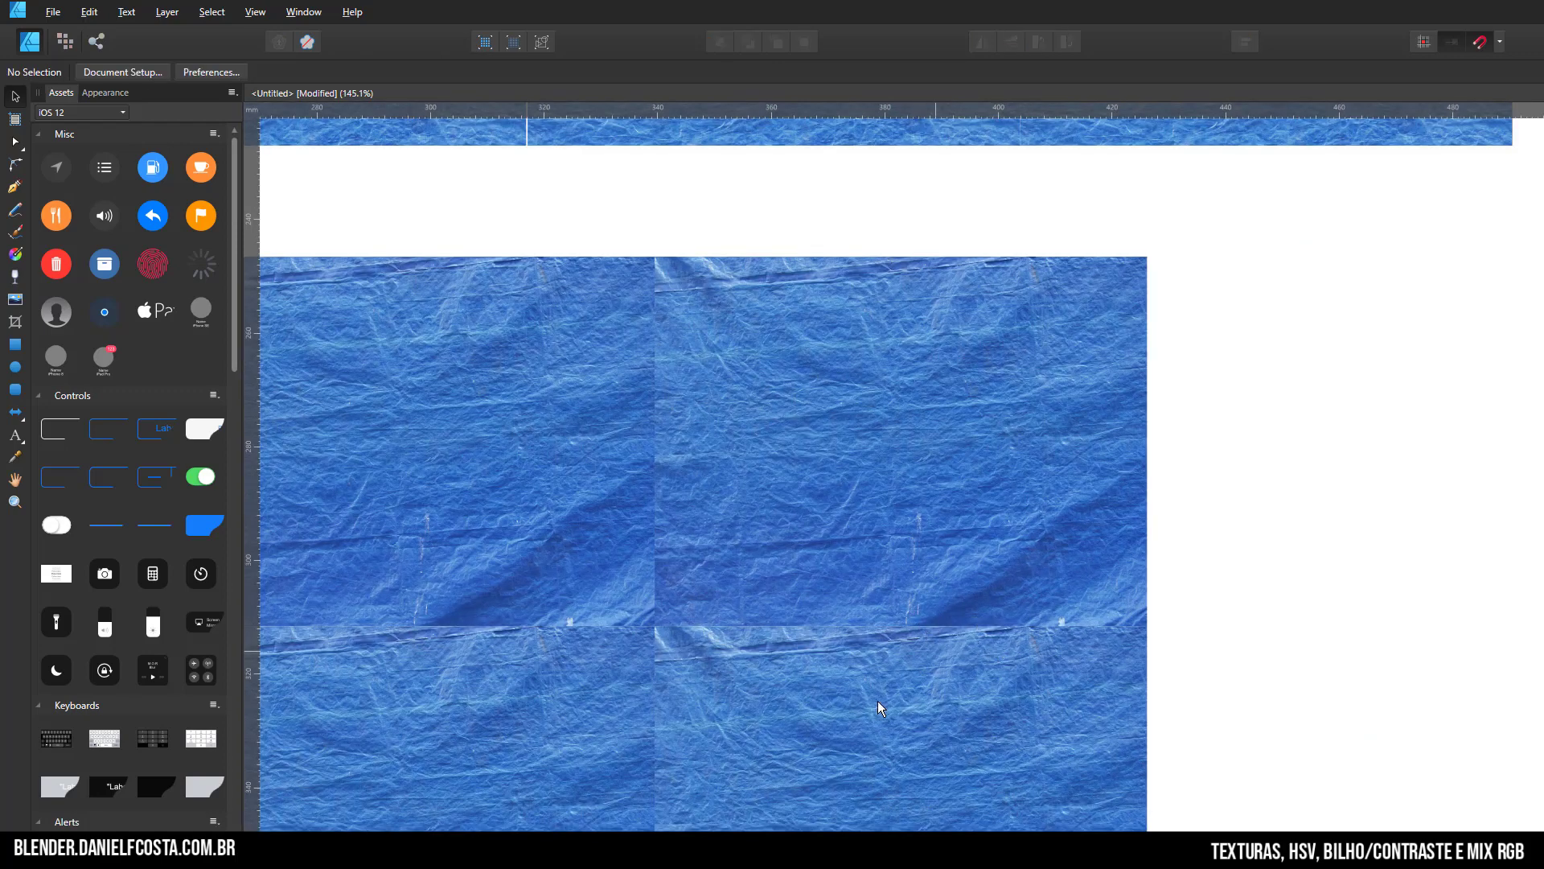
Review the Plastic0027 texture page in the browser again and return to Blender
{"action": "key", "text": "alt+Tab"}
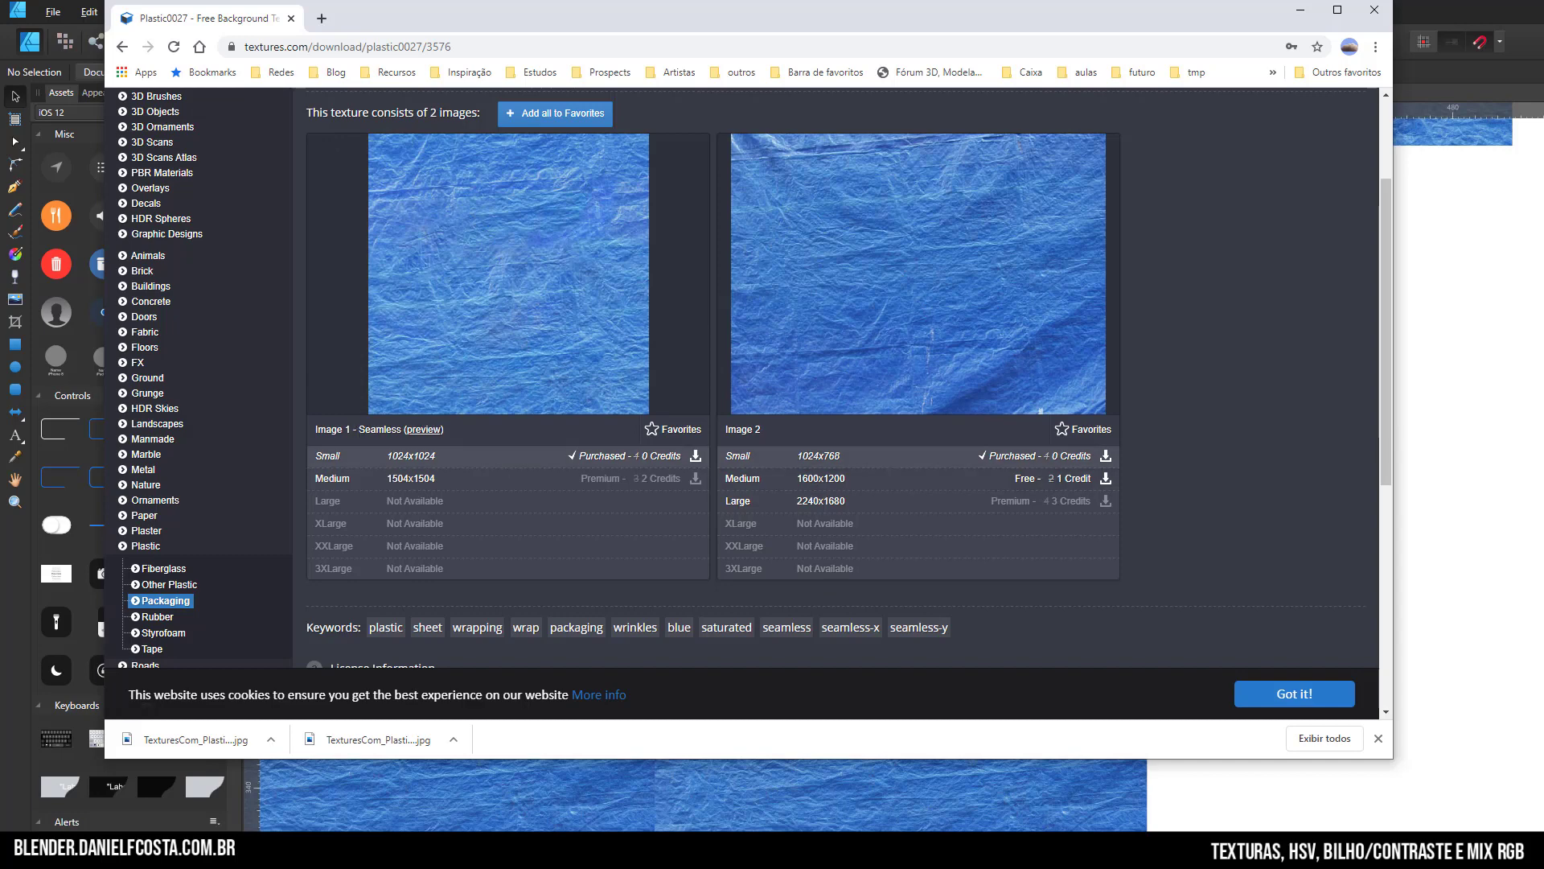
{"action": "key", "text": "alt+Tab"}
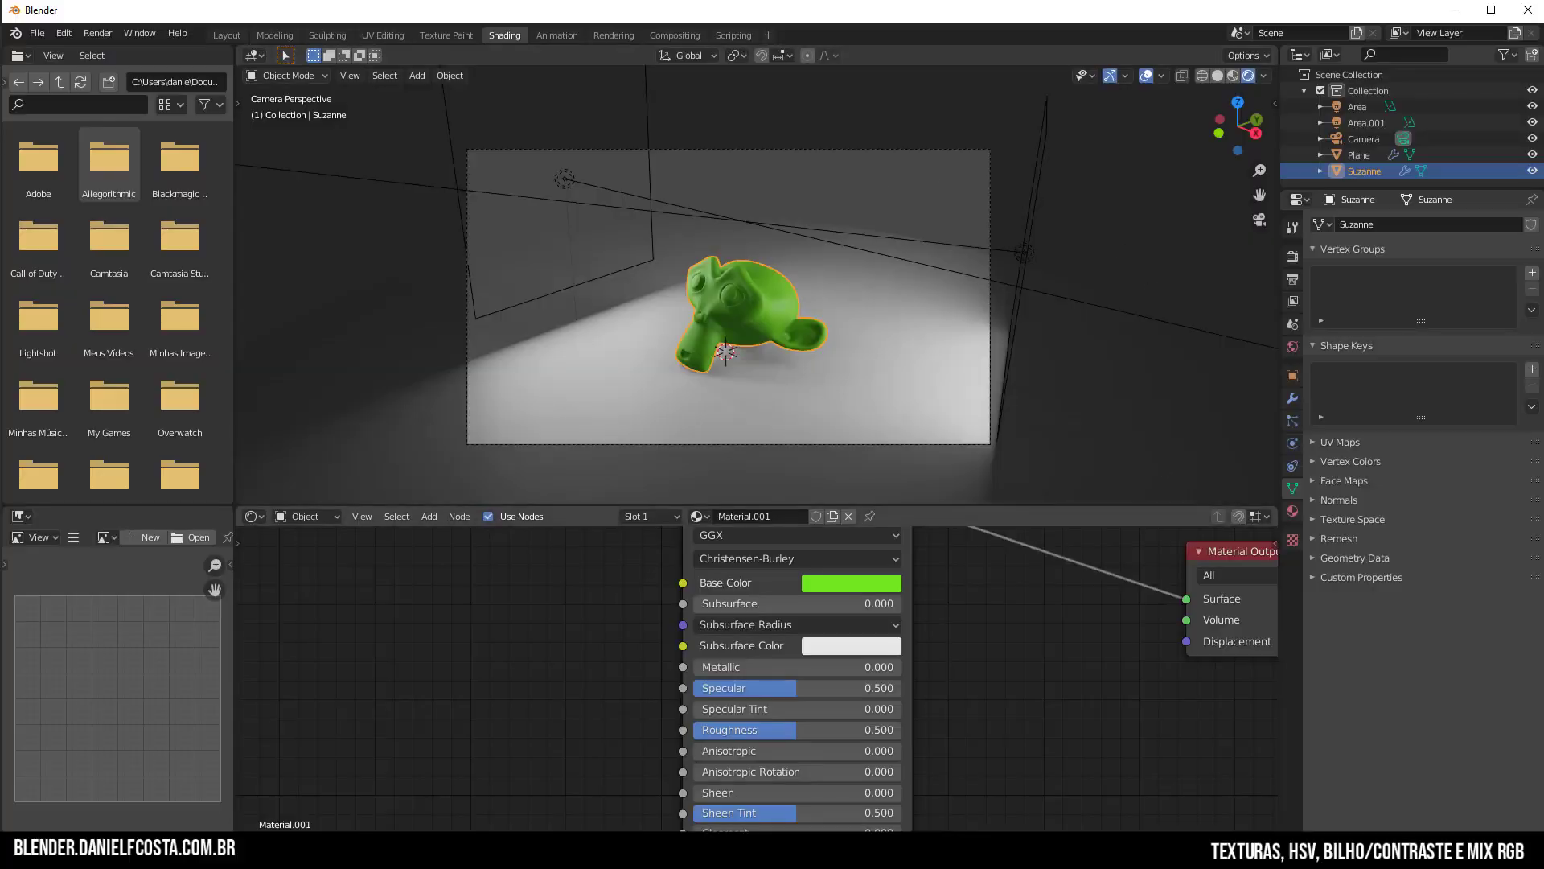
{"action": "key", "text": "alt+Tab"}
{"action": "scroll", "coordinate": [1266, 152], "scroll_direction": "up", "scroll_amount": 2}
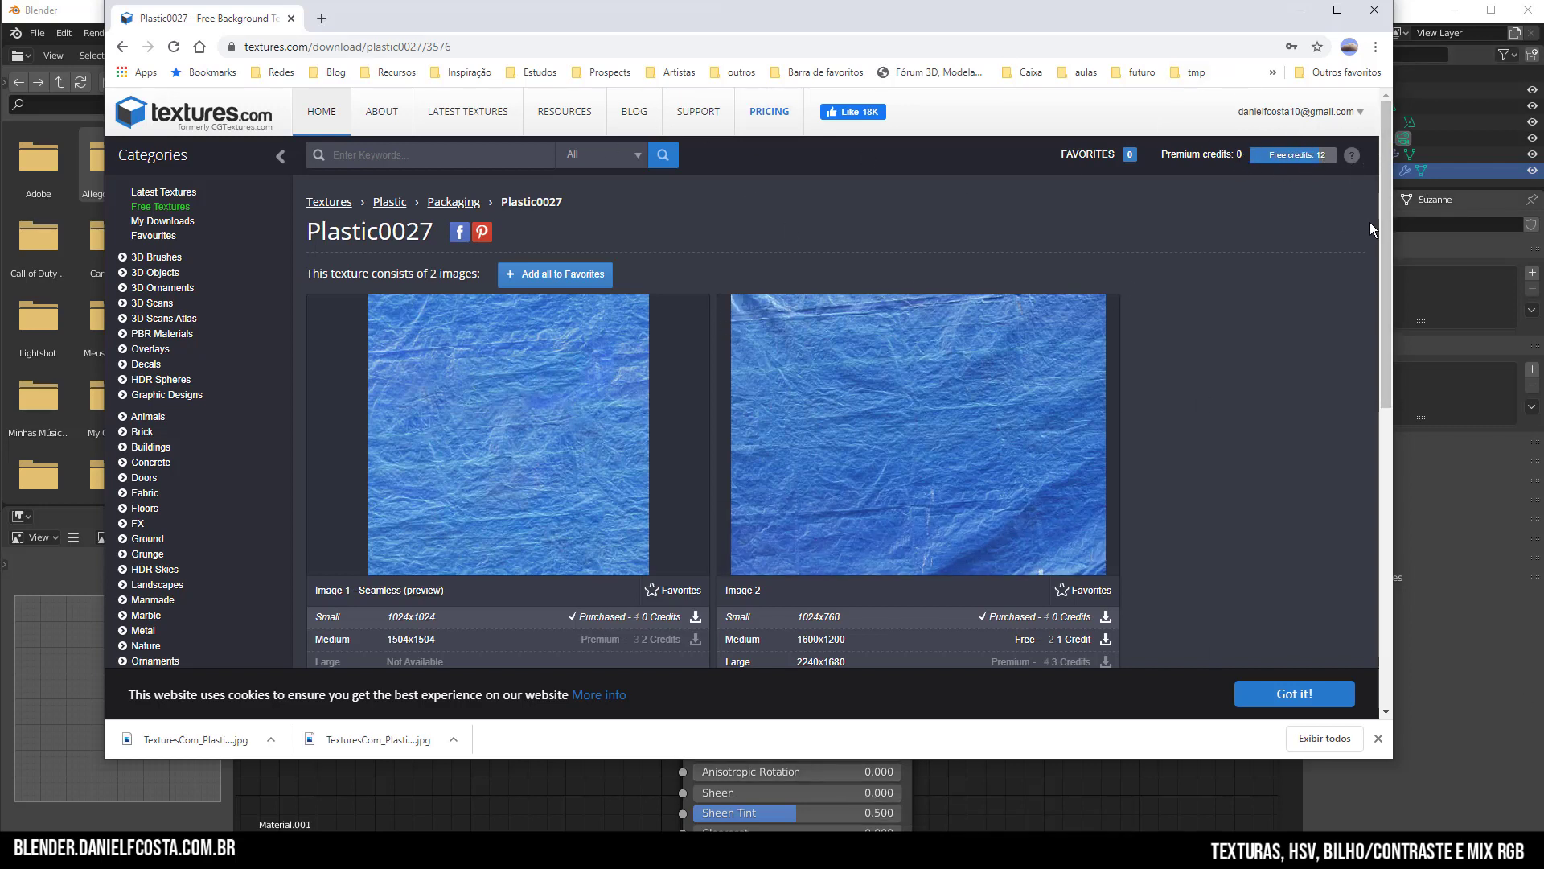
{"action": "left_click", "coordinate": [1459, 761]}
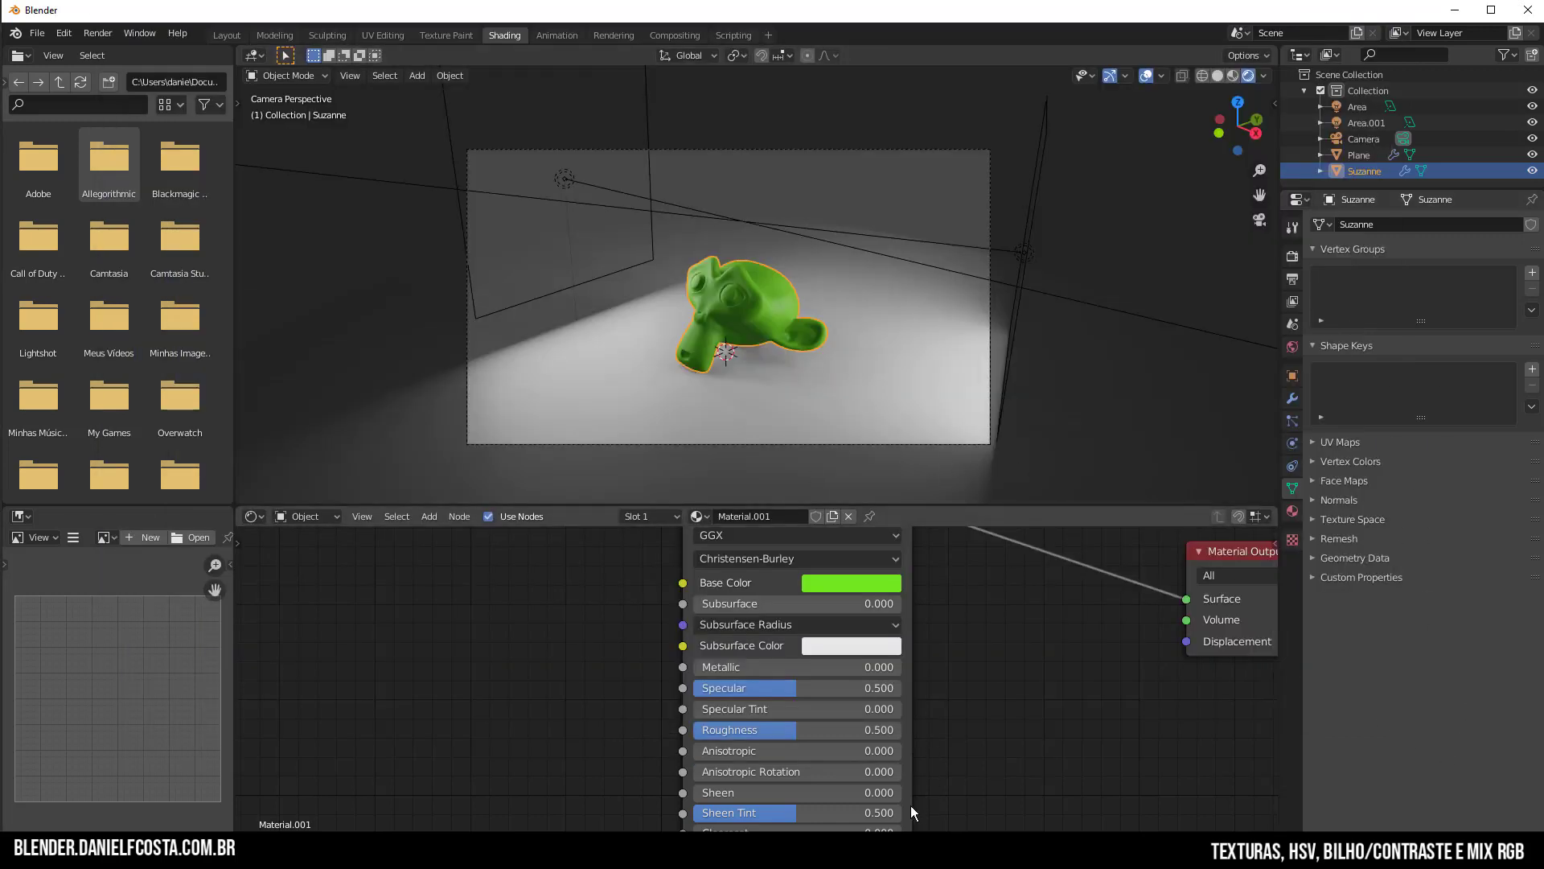
Add an Image Texture node beside the Principled BSDF node in Suzanne's material
{"action": "scroll", "coordinate": [837, 731], "scroll_direction": "down", "scroll_amount": 2}
{"action": "middle_click_drag", "start_coordinate": [837, 731], "coordinate": [954, 772]}
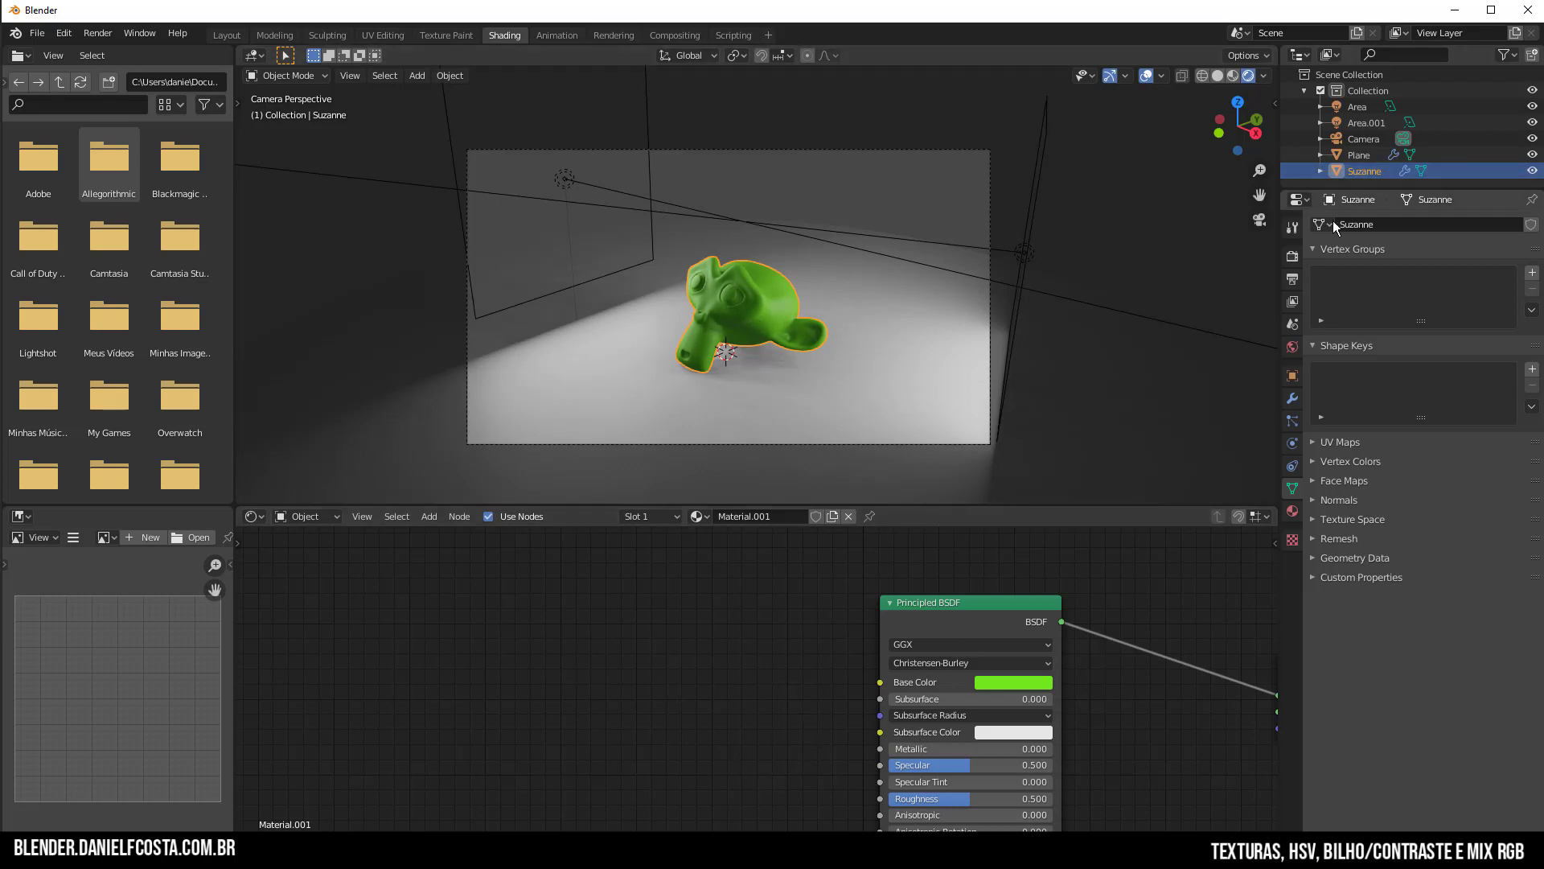
{"action": "key", "text": "shift+a"}
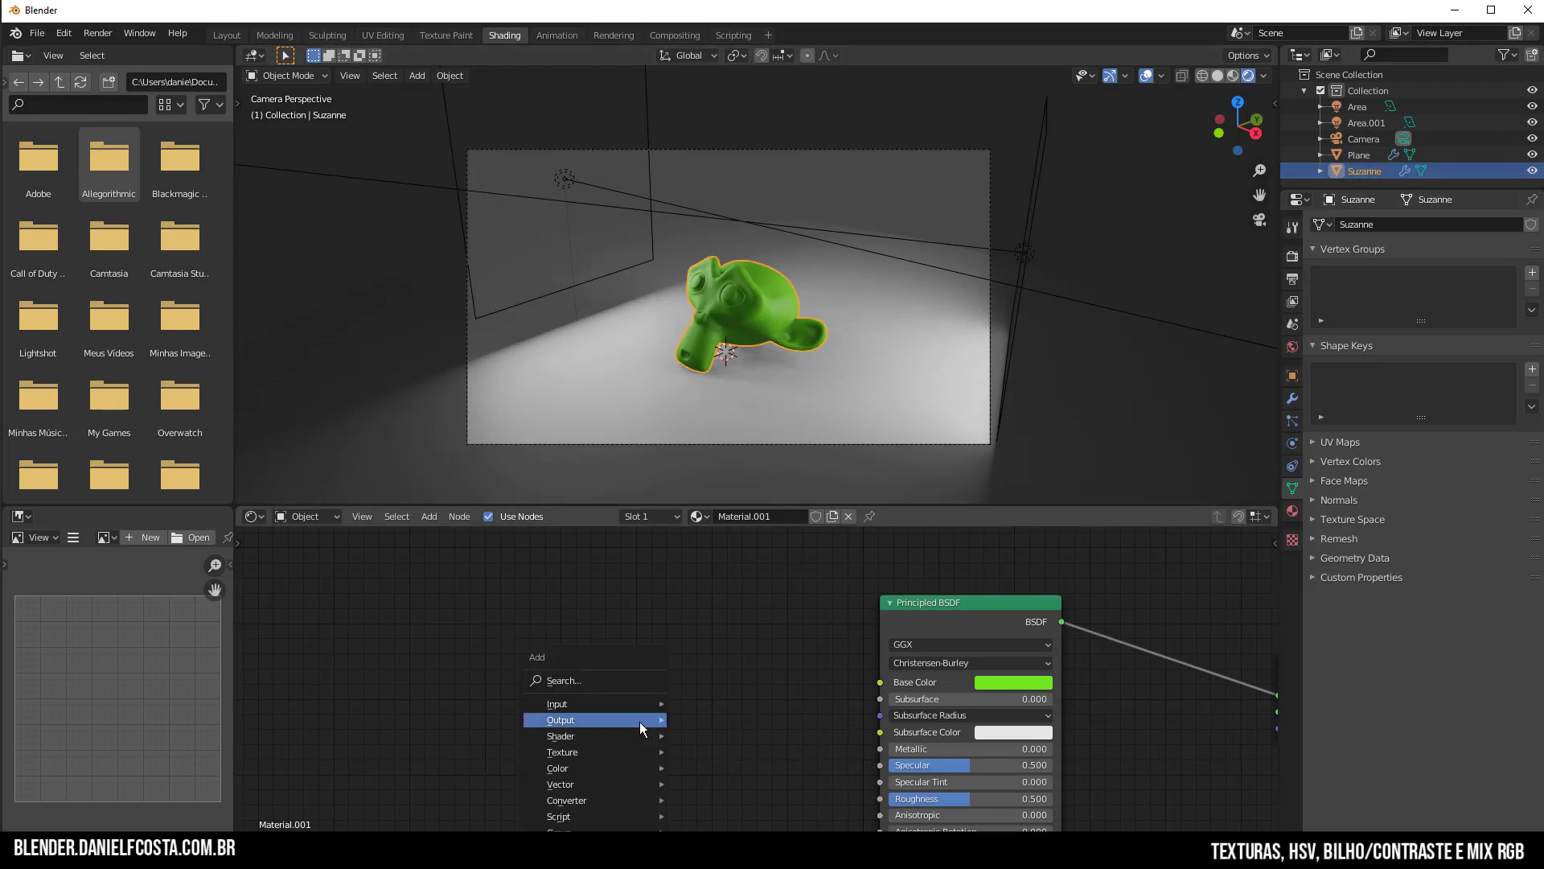
{"action": "mouse_move", "coordinate": [612, 759]}
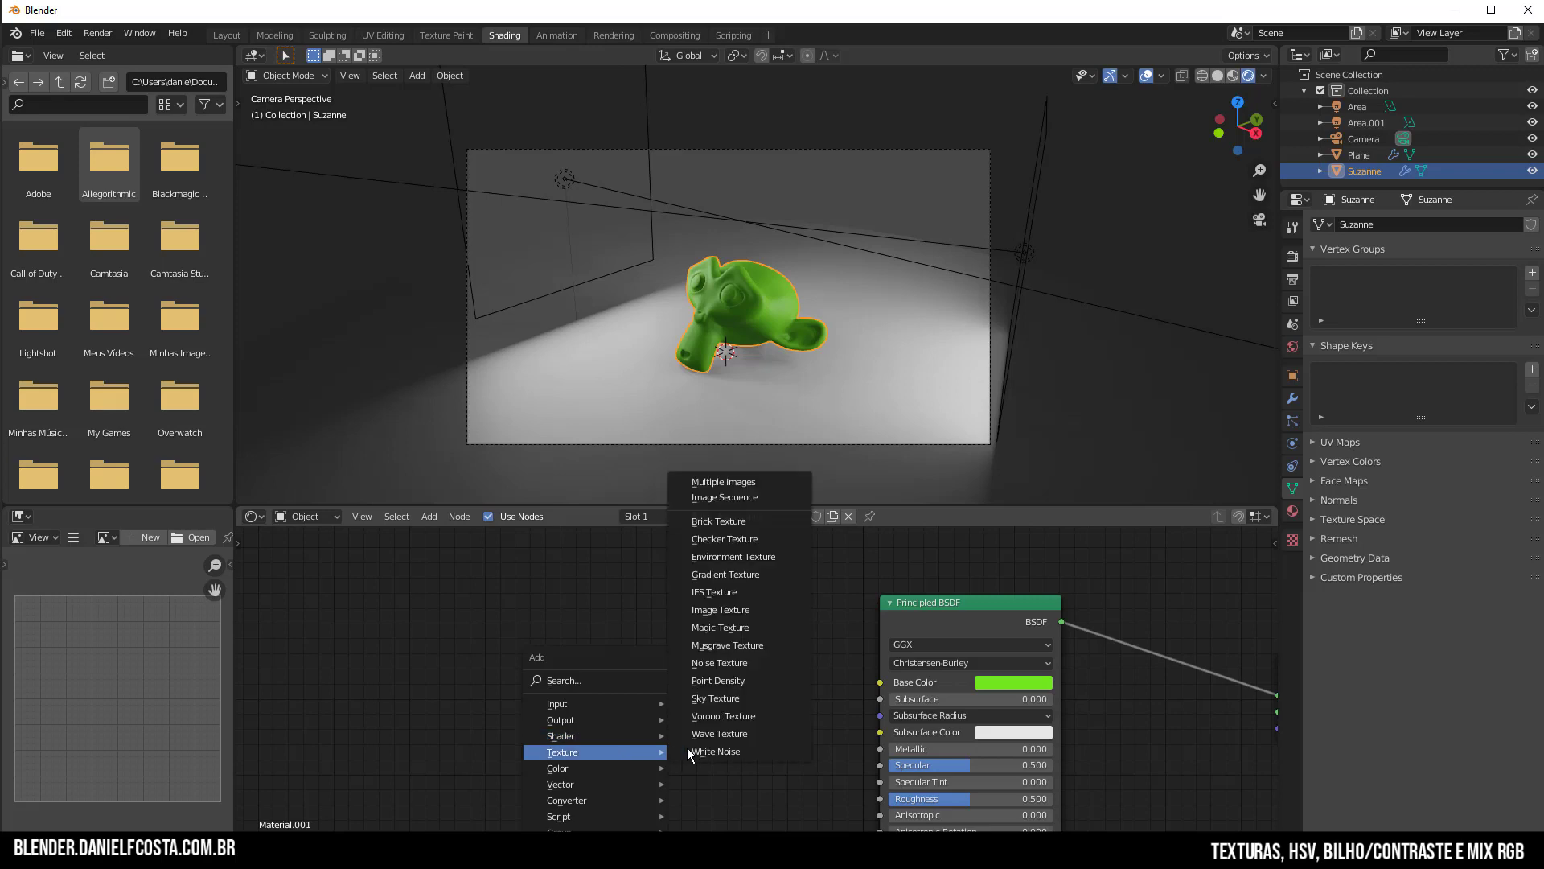
{"action": "left_click", "coordinate": [741, 611]}
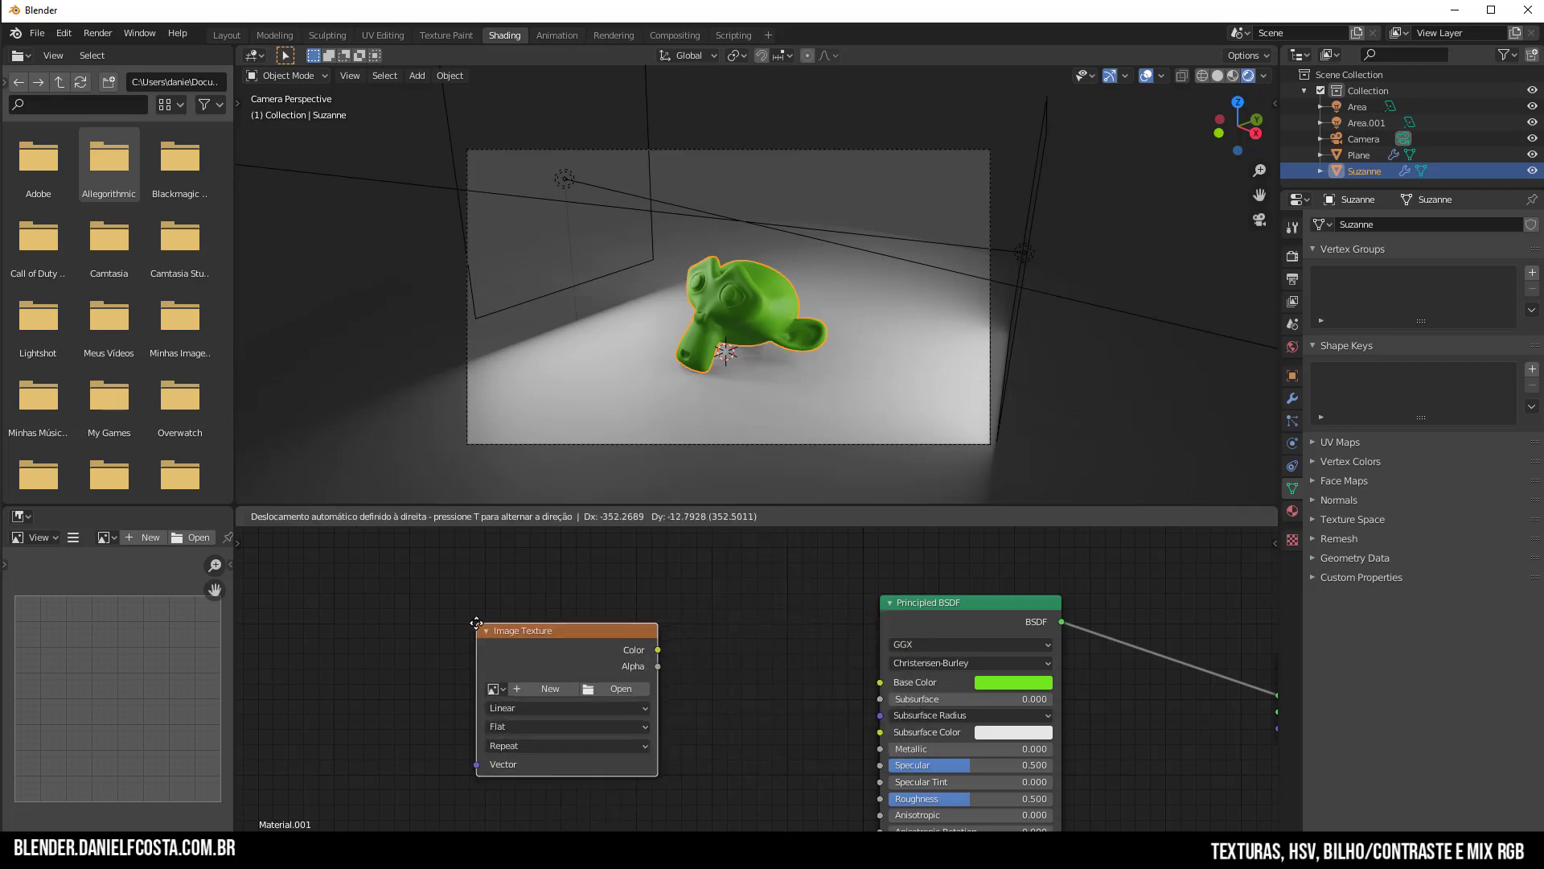
{"action": "left_click", "coordinate": [459, 626]}
Load the seamless Plastic0027 image from the 06-texturas folder into the Image Texture node and connect its Color output to Base Color
{"action": "left_click", "coordinate": [644, 690]}
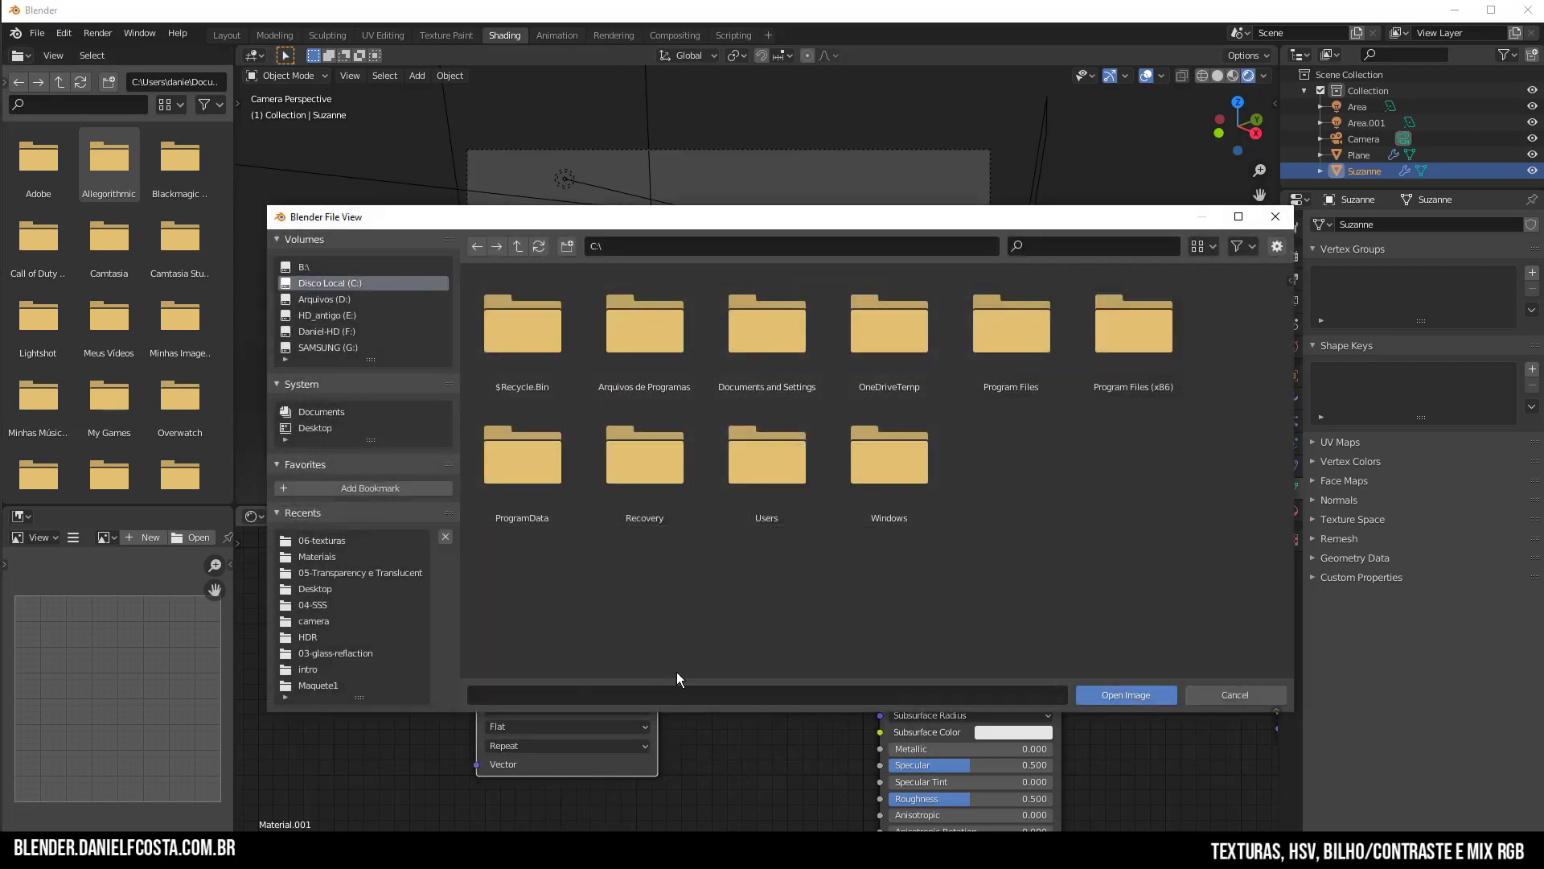
{"action": "left_click", "coordinate": [343, 541]}
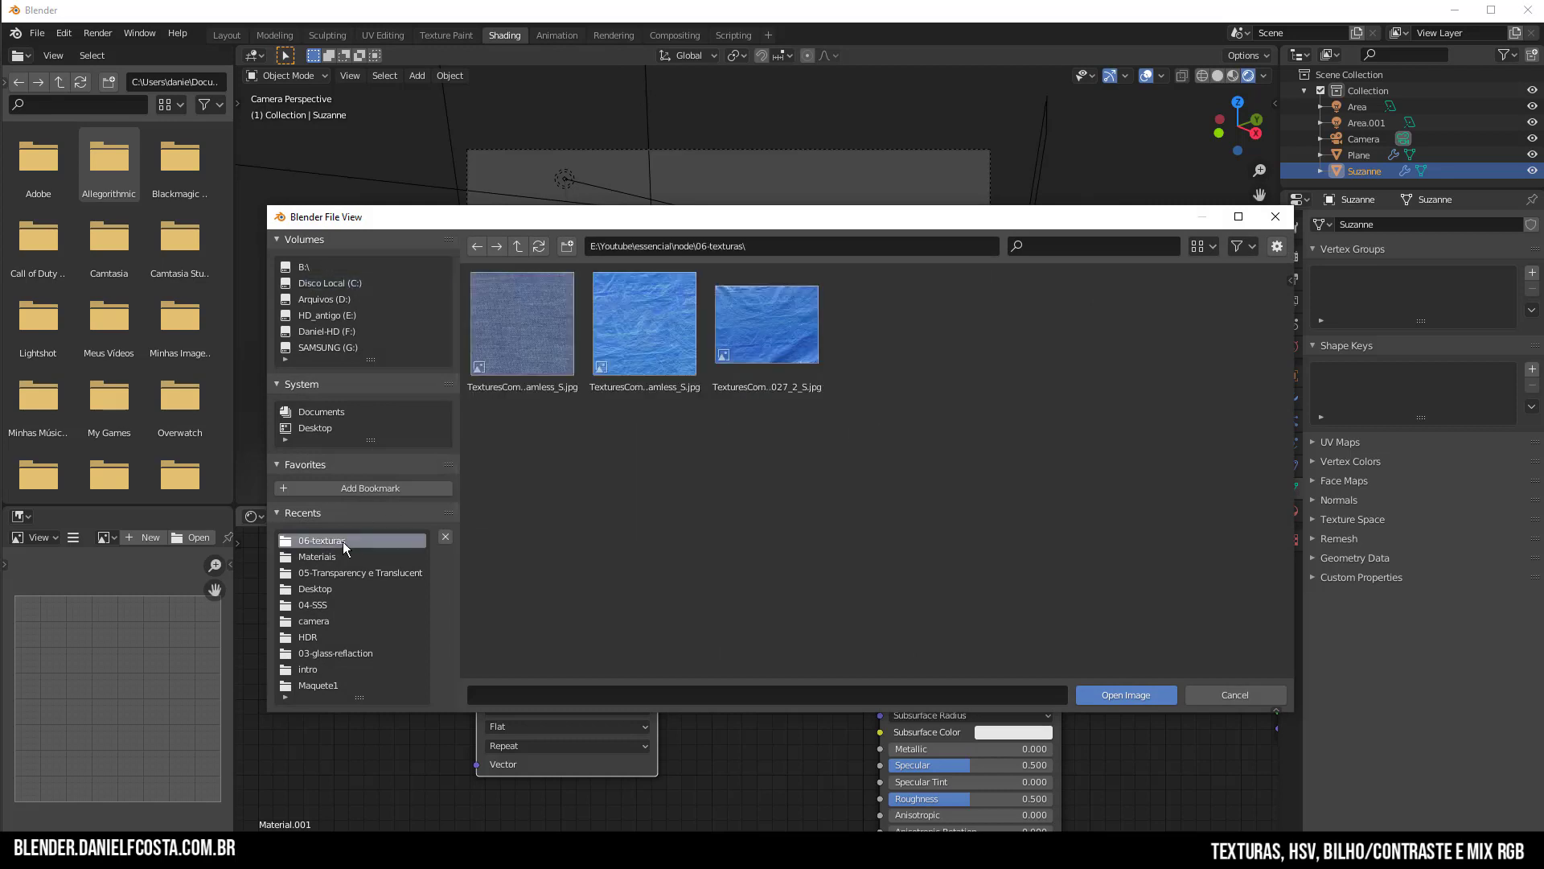
{"action": "double_click", "coordinate": [678, 365]}
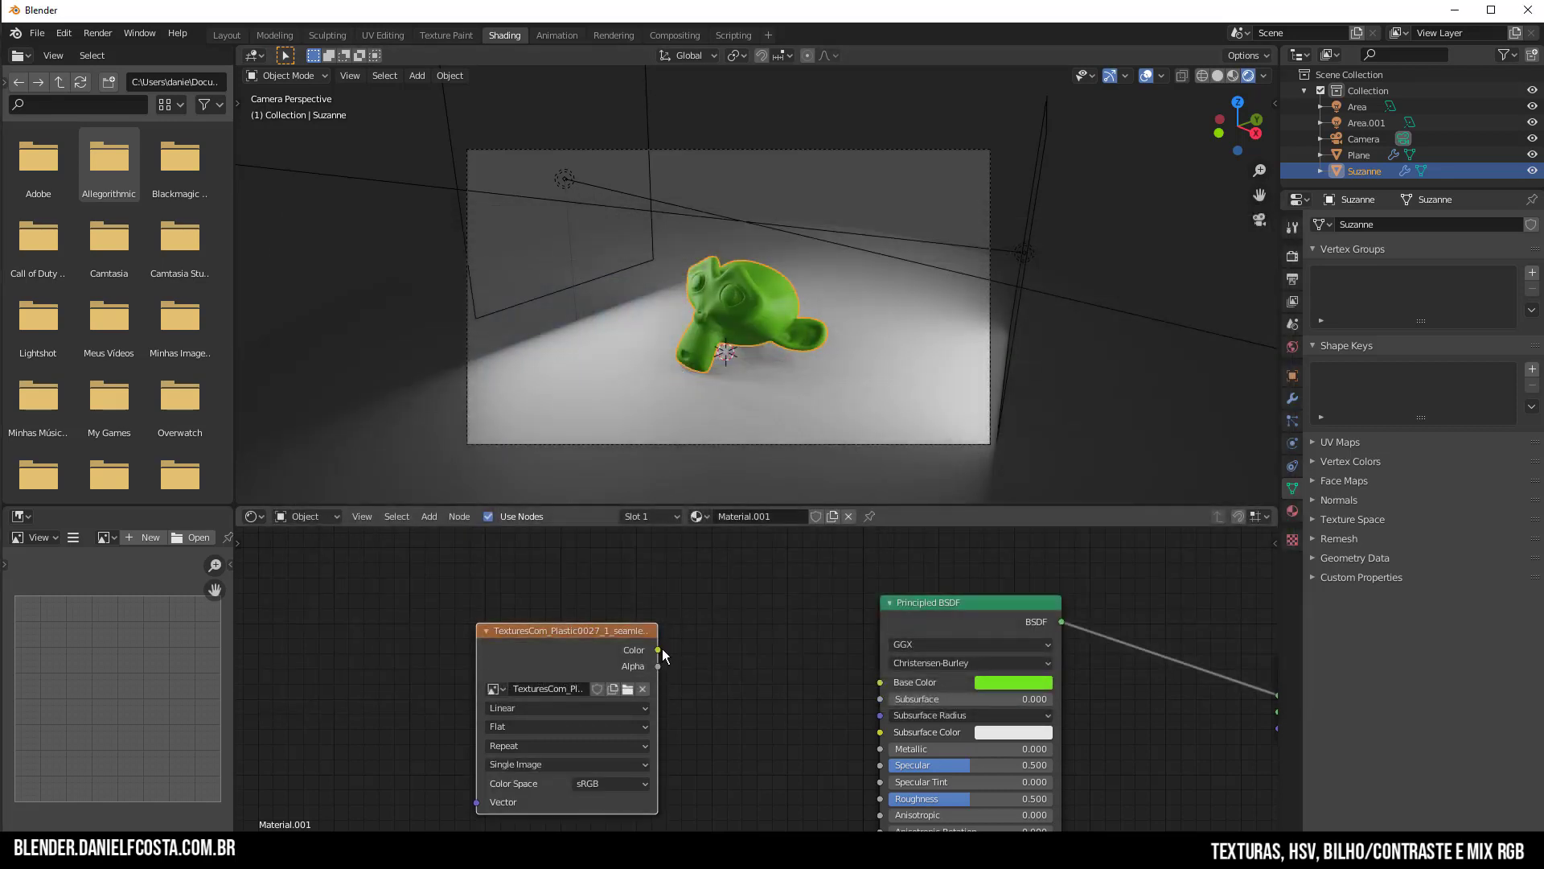
{"action": "left_click_drag", "start_coordinate": [658, 649], "coordinate": [880, 682]}
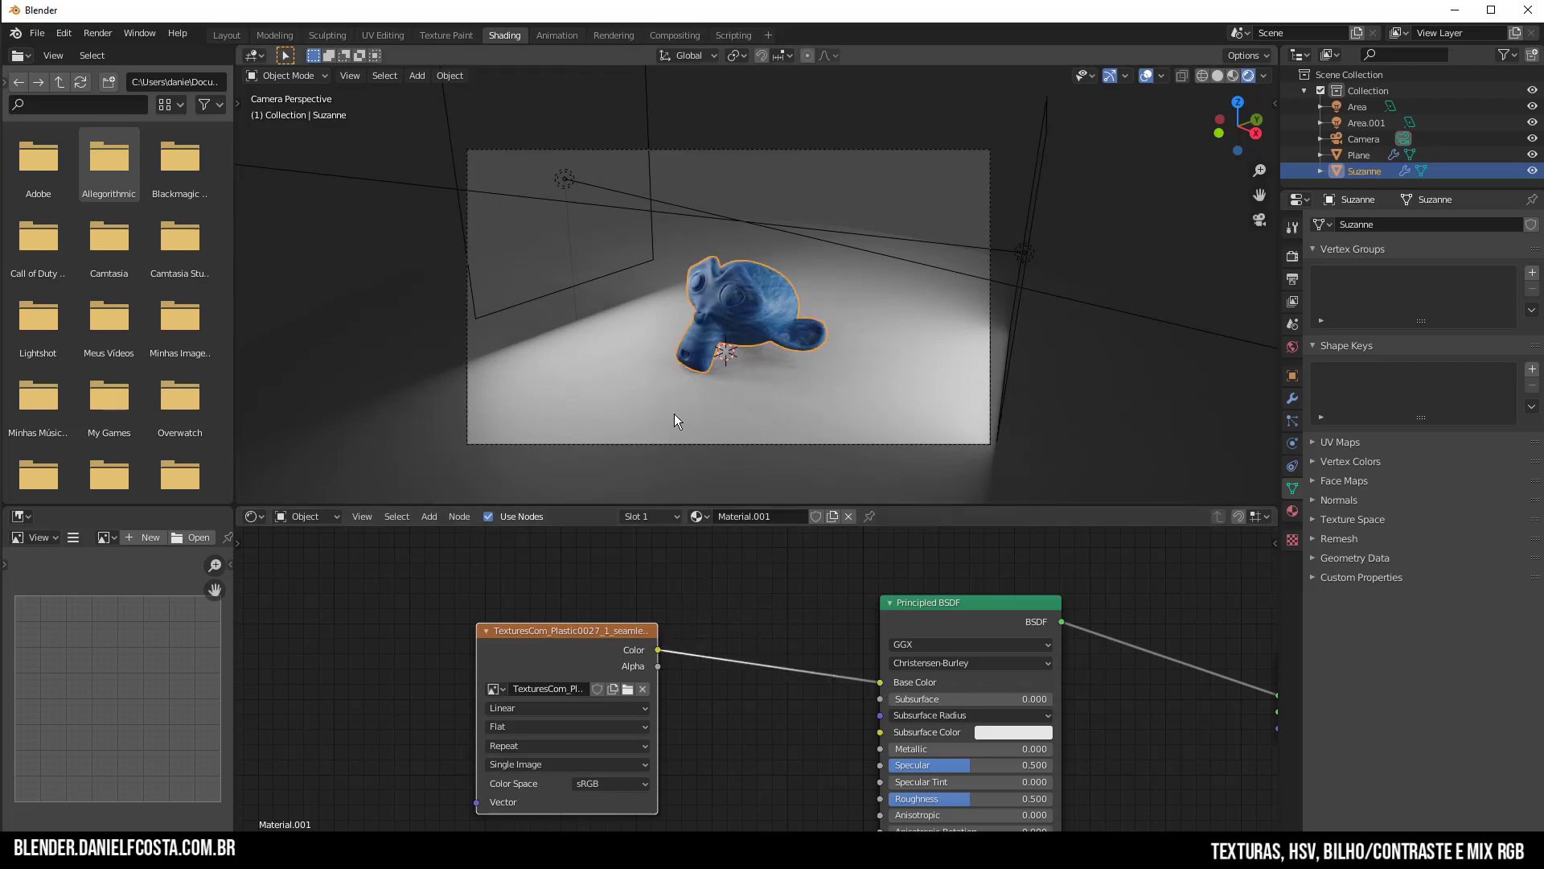
Inspect the plastic texture on Suzanne up close and move the Image Texture node slightly closer to the Principled BSDF node
{"action": "scroll", "coordinate": [674, 414], "scroll_direction": "up", "scroll_amount": 4}
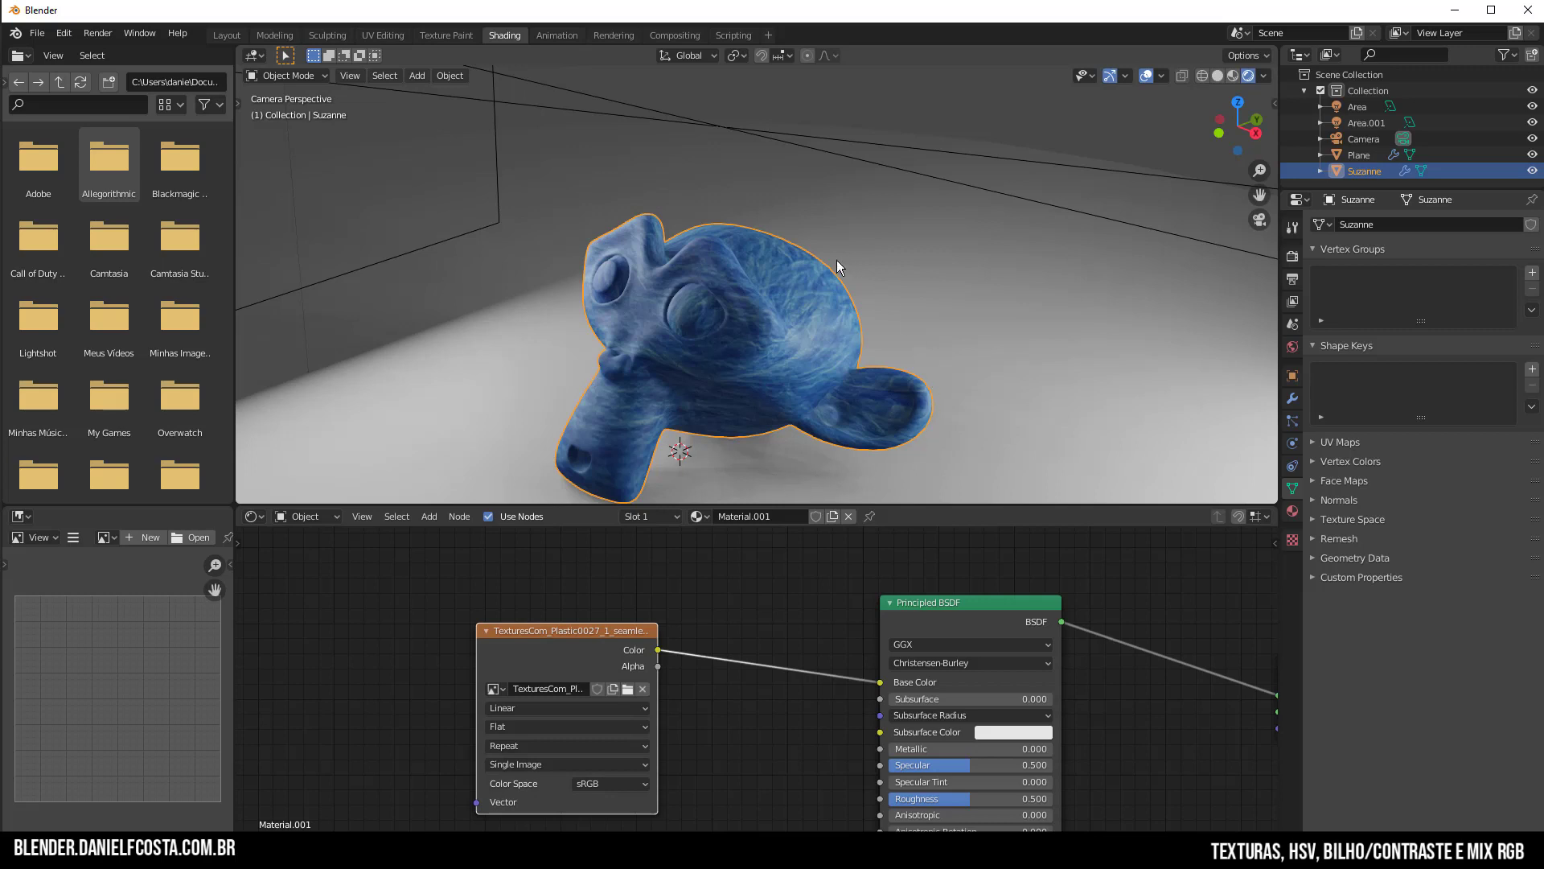
{"action": "scroll", "coordinate": [770, 714], "scroll_direction": "down", "scroll_amount": 2}
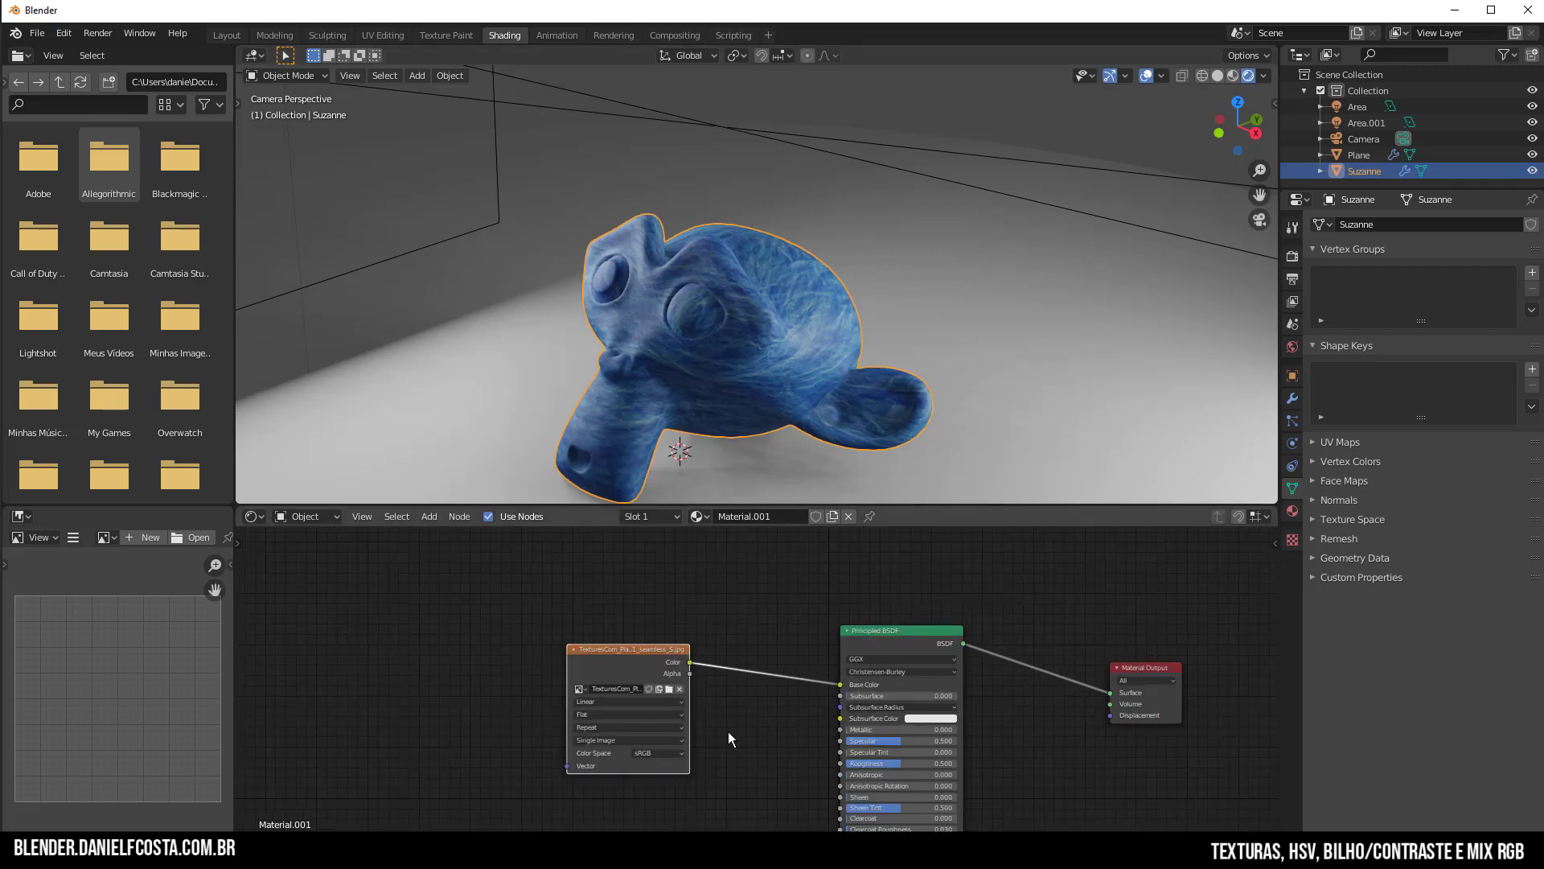
{"action": "scroll", "coordinate": [727, 731], "scroll_direction": "left", "scroll_amount": 2, "text": "ctrl"}
{"action": "scroll", "coordinate": [802, 295], "scroll_direction": "up", "scroll_amount": 3}
{"action": "scroll", "coordinate": [800, 291], "scroll_direction": "up", "scroll_amount": 1}
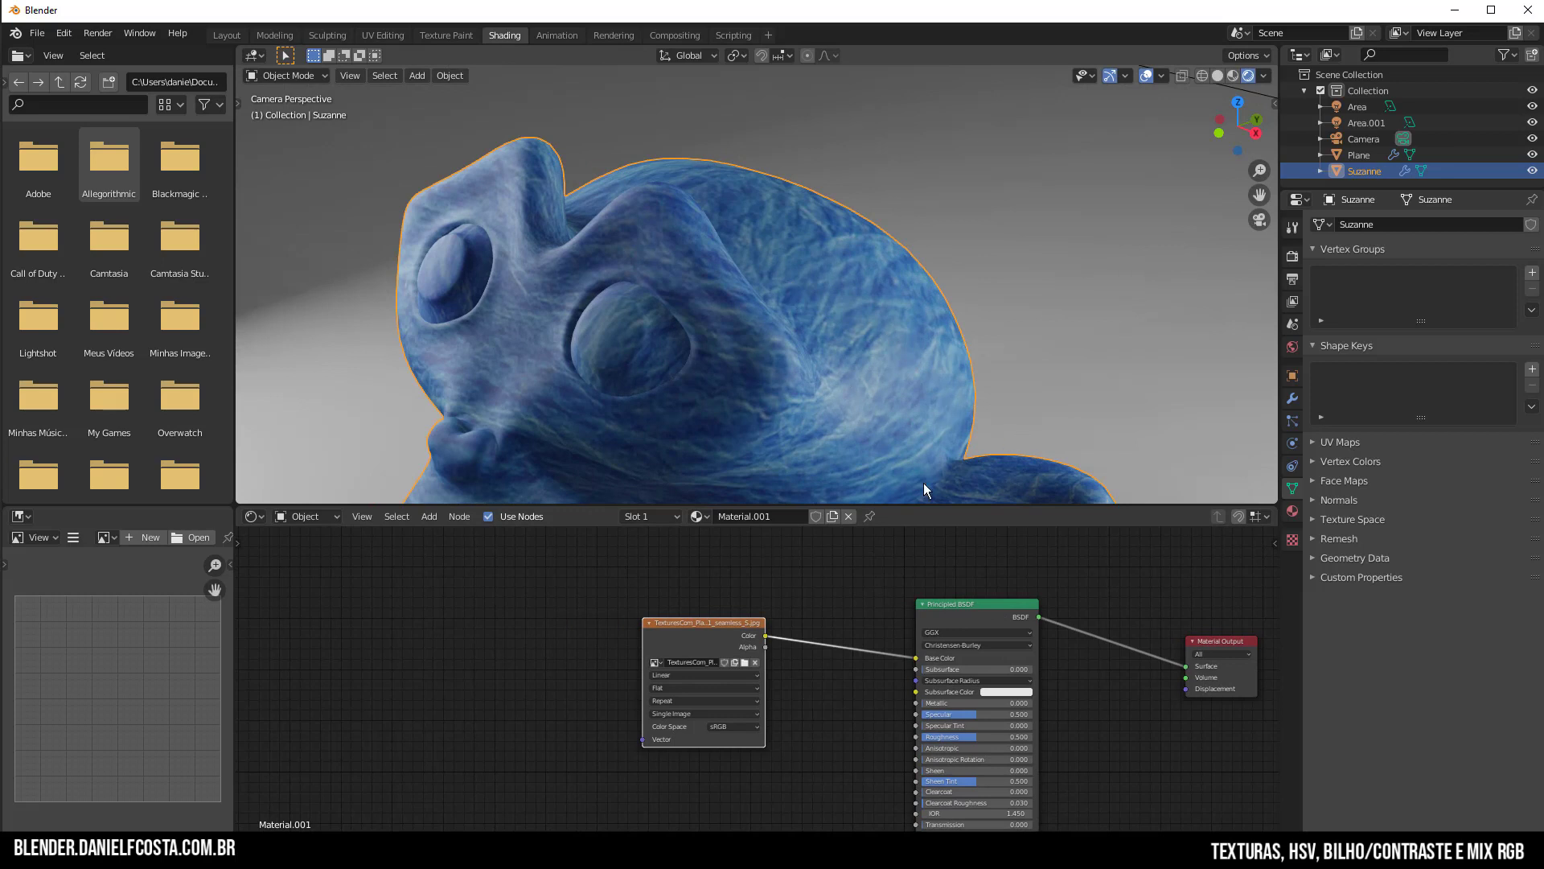
{"action": "scroll", "coordinate": [724, 711], "scroll_direction": "up", "scroll_amount": 2}
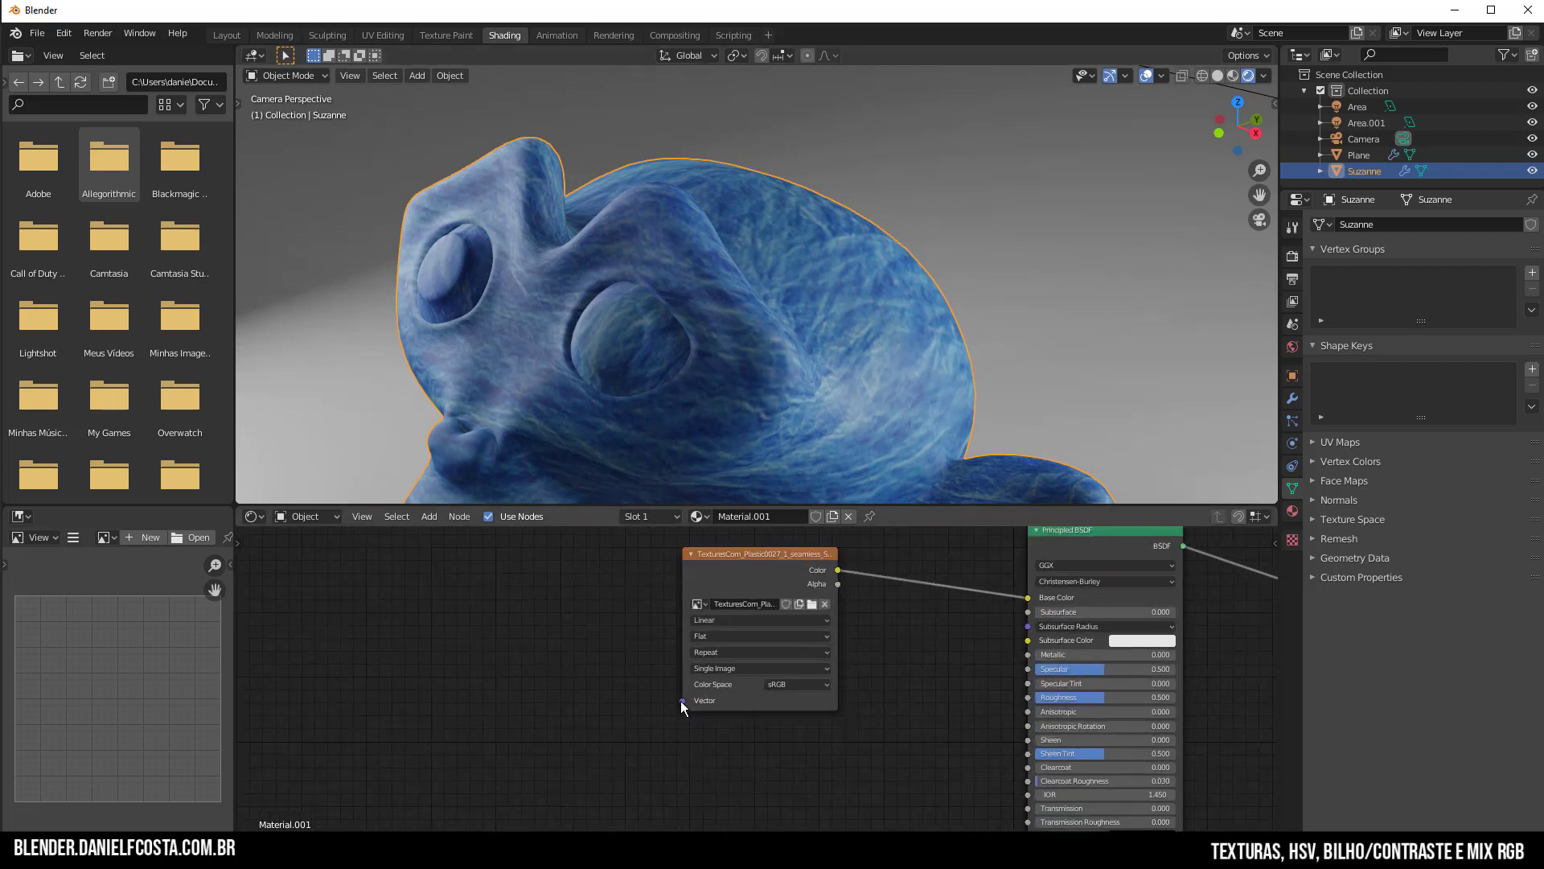
{"action": "left_click_drag", "start_coordinate": [680, 702], "coordinate": [610, 703]}
{"action": "left_click_drag", "start_coordinate": [750, 563], "coordinate": [797, 578]}
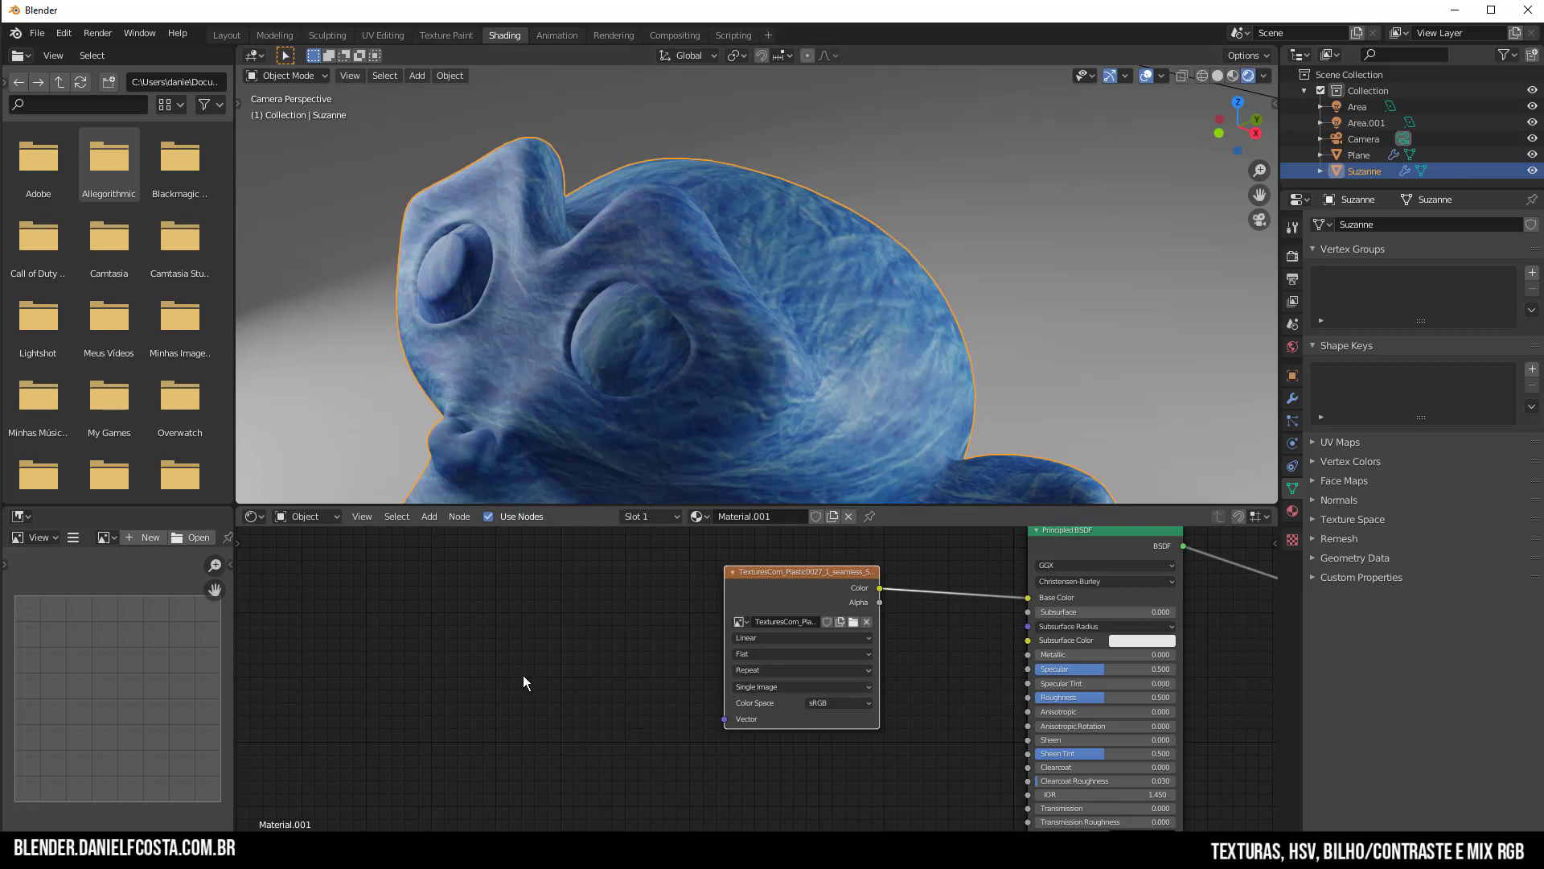
Add a Mapping node and connect its Vector output to the Image Texture node's Vector input
{"action": "key", "text": "shift+a"}
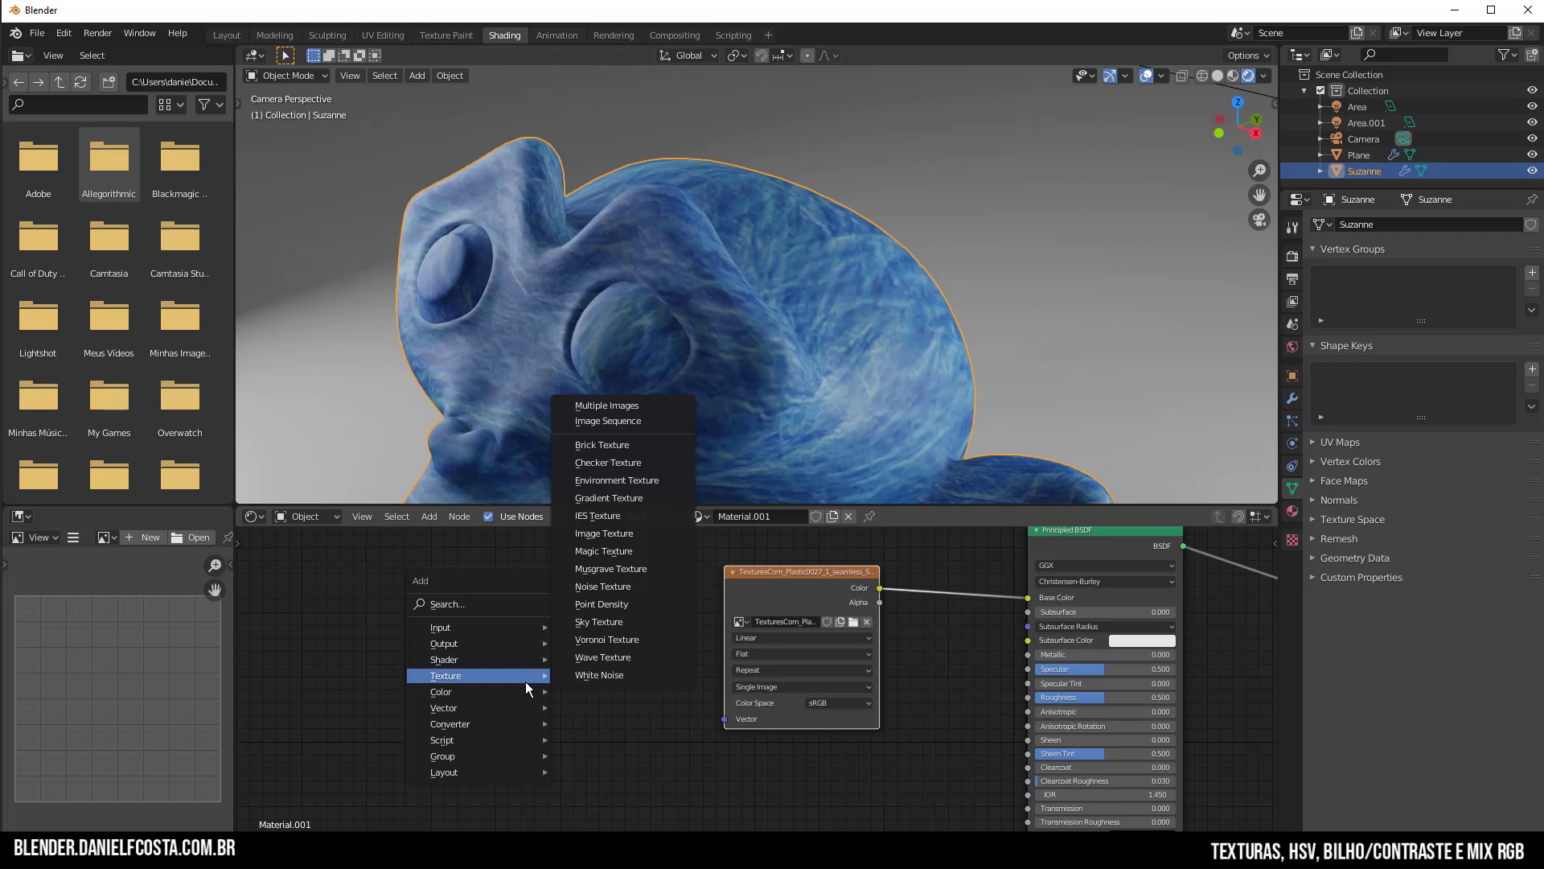
{"action": "mouse_move", "coordinate": [489, 709]}
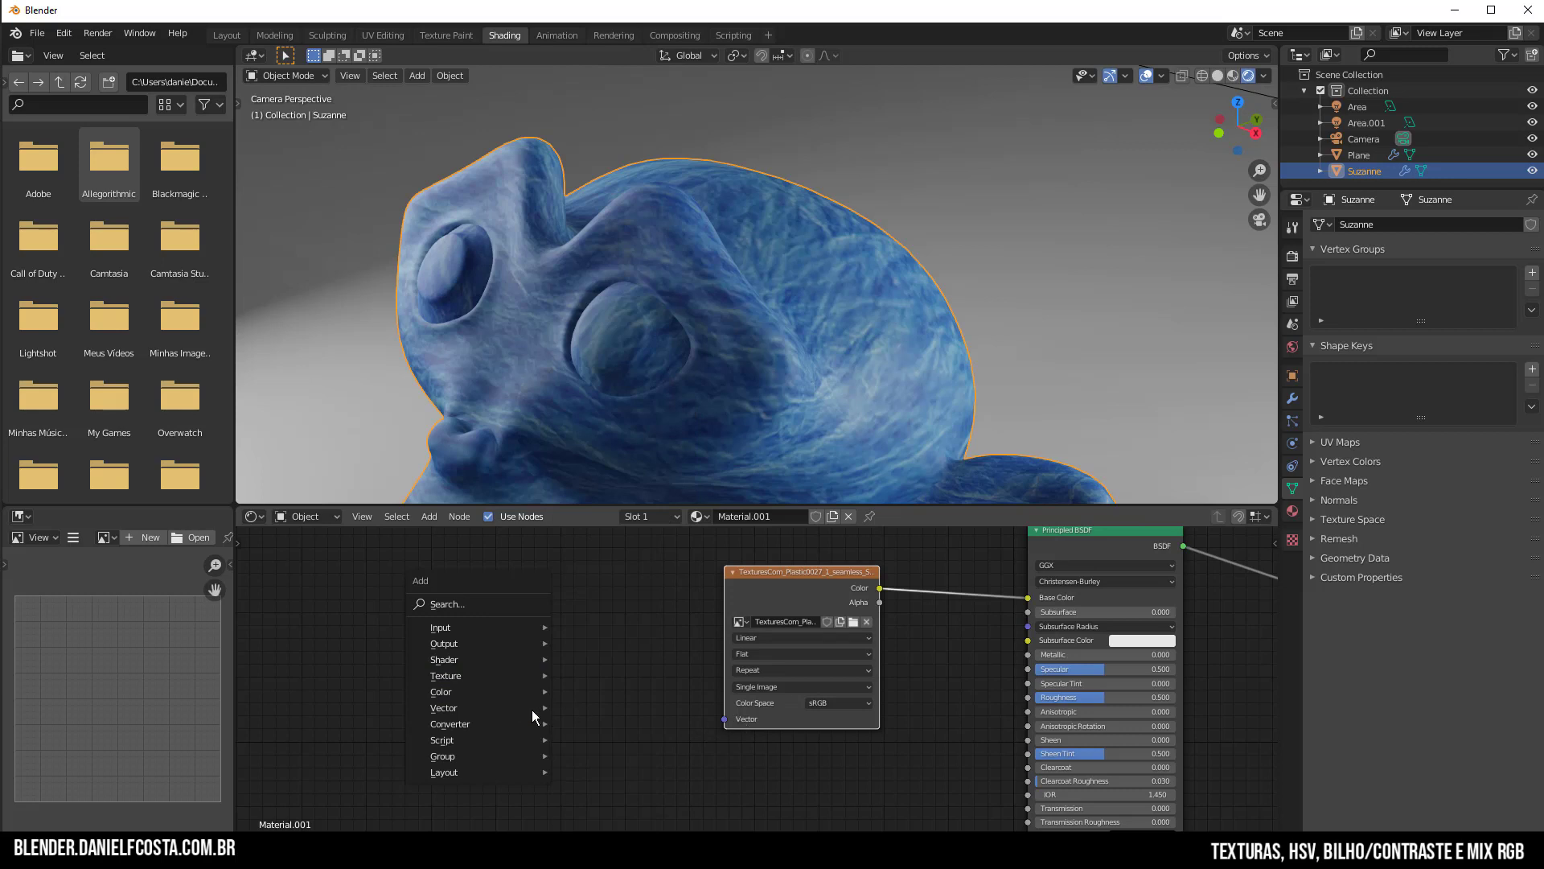
{"action": "left_click", "coordinate": [592, 742]}
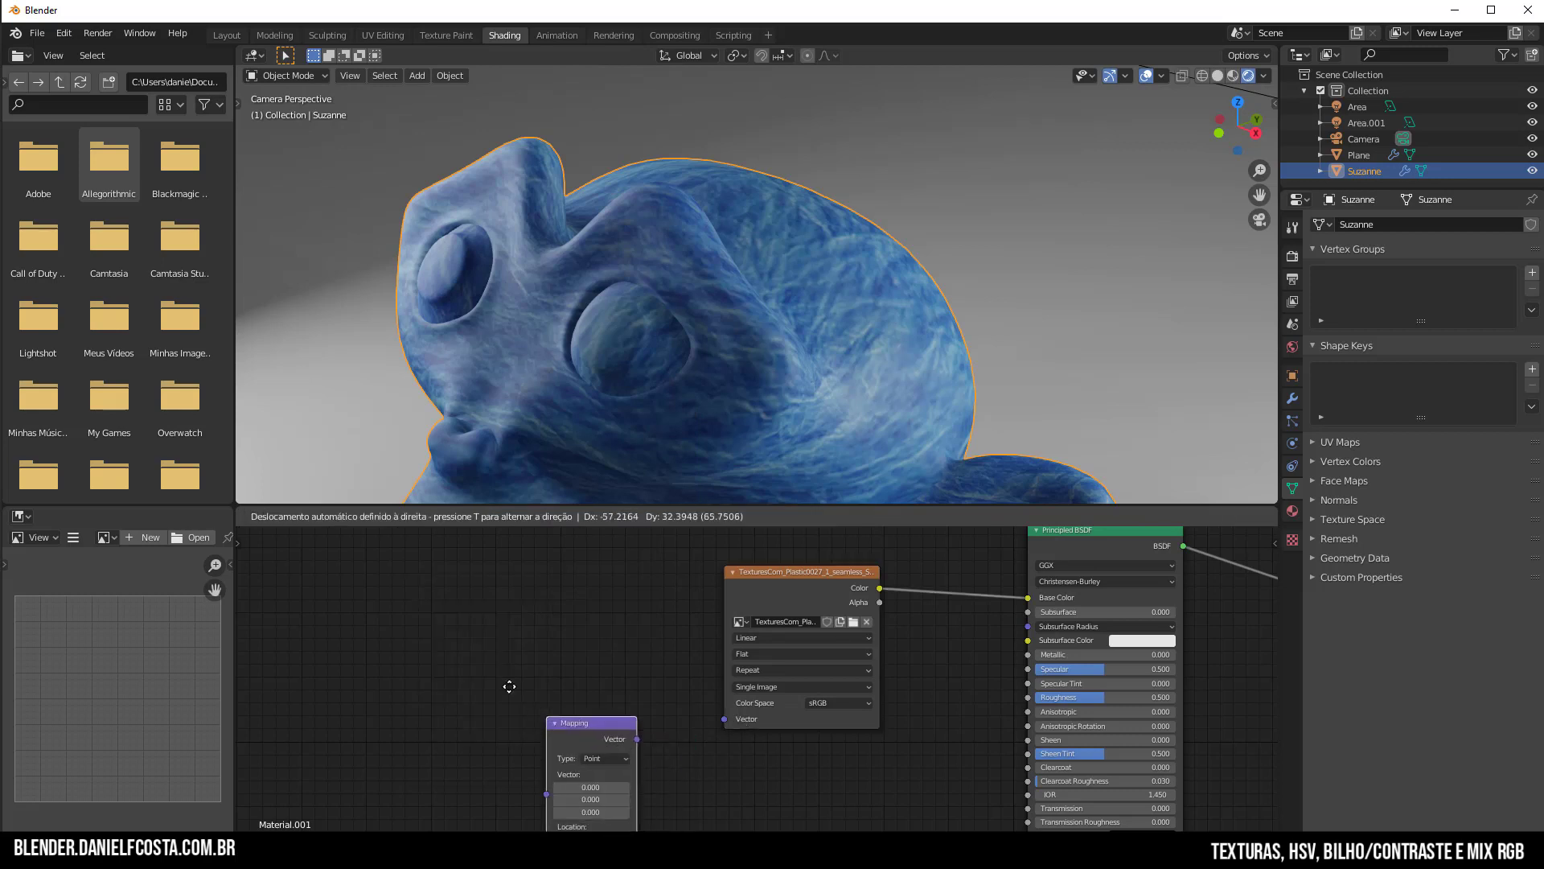
{"action": "left_click_drag", "start_coordinate": [552, 639], "coordinate": [725, 719]}
Add a Texture Coordinate node before the Mapping node and connect its Generated output to the Mapping node's Vector input
{"action": "middle_click_drag", "start_coordinate": [656, 680], "coordinate": [810, 612]}
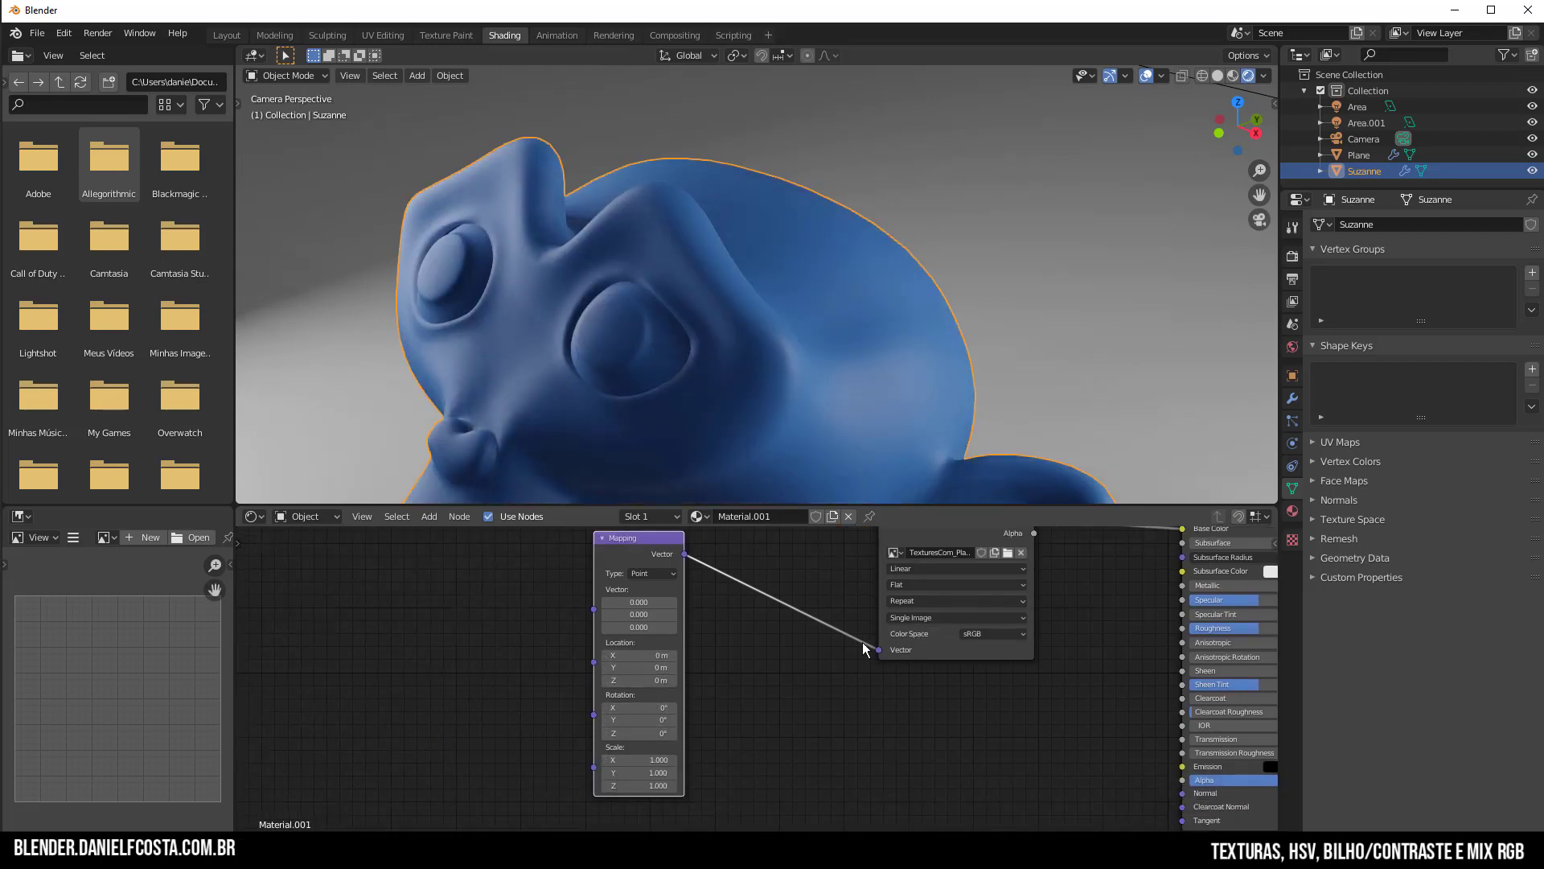
{"action": "middle_click_drag", "start_coordinate": [904, 559], "coordinate": [803, 647]}
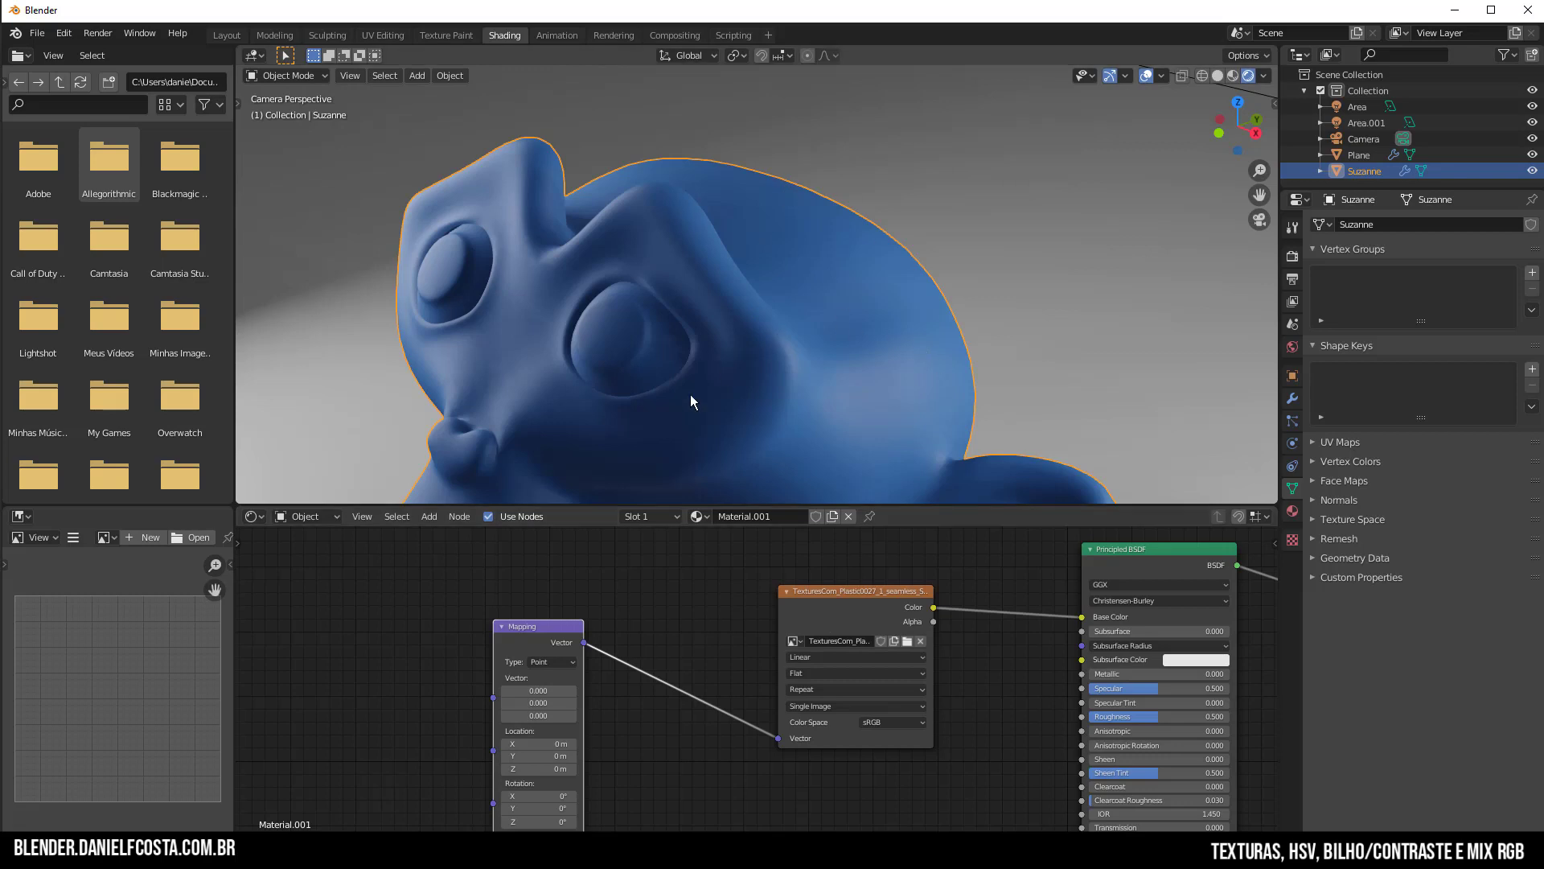
{"action": "middle_click_drag", "start_coordinate": [631, 687], "coordinate": [982, 679]}
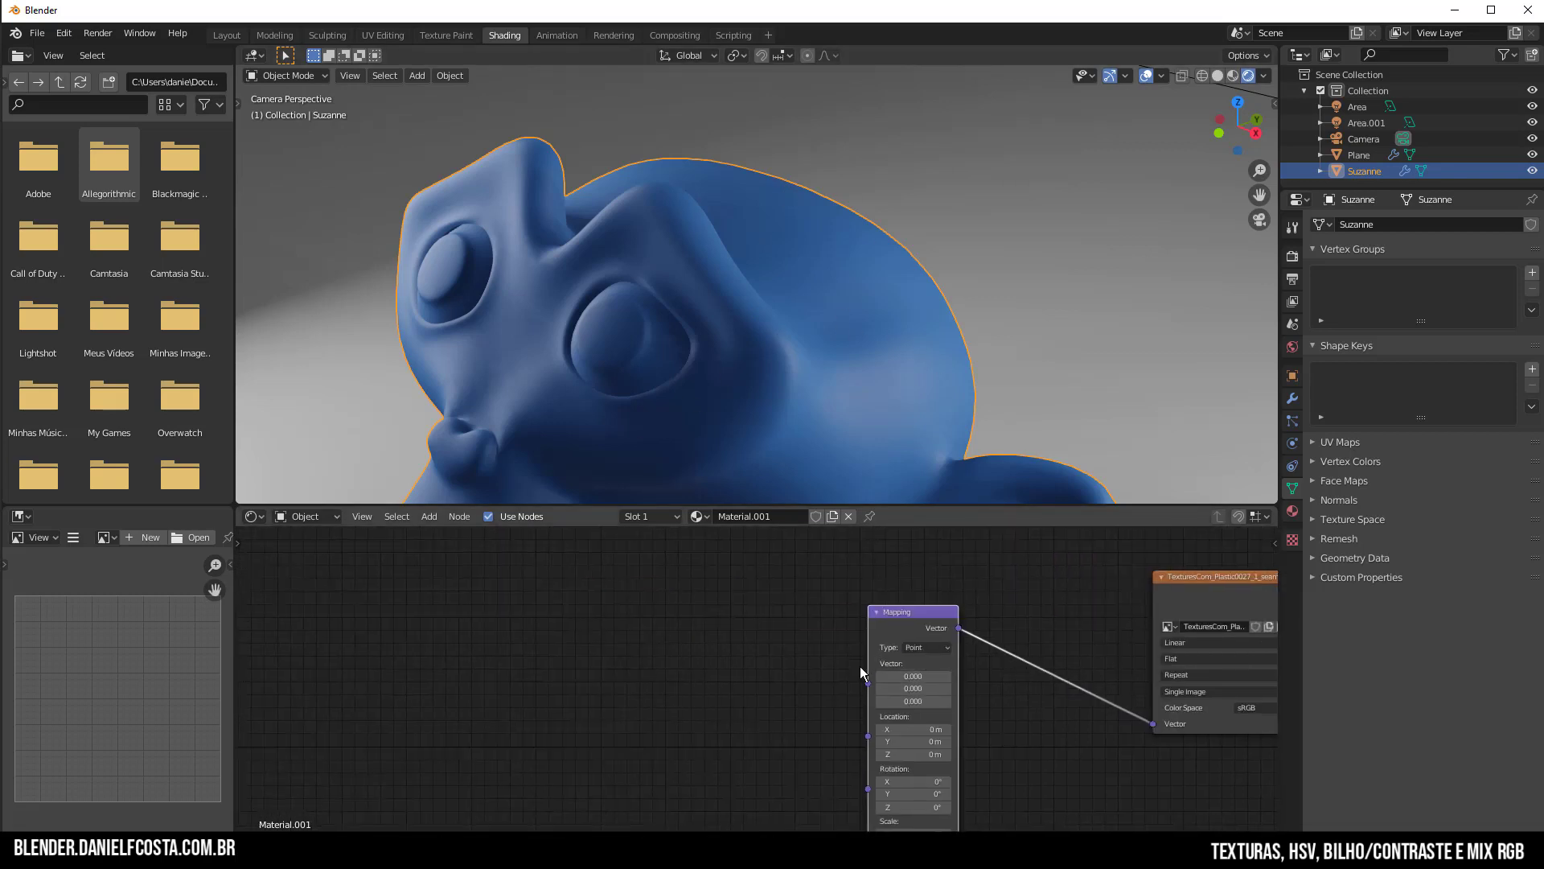
{"action": "middle_click_drag", "start_coordinate": [870, 761], "coordinate": [811, 780]}
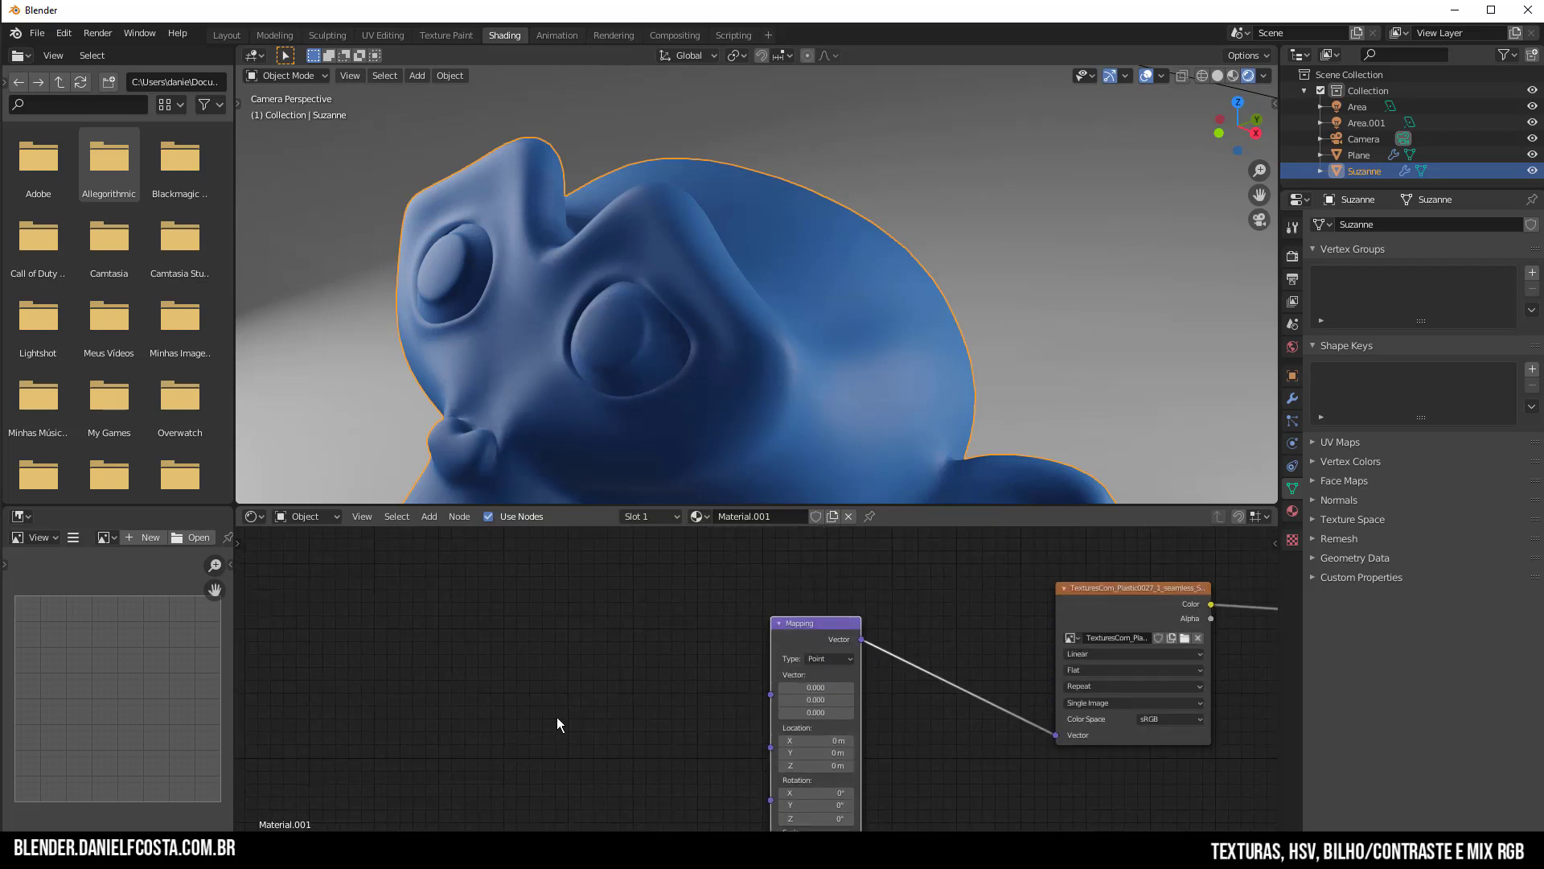
{"action": "key", "text": "shift+a"}
{"action": "mouse_move", "coordinate": [529, 636]}
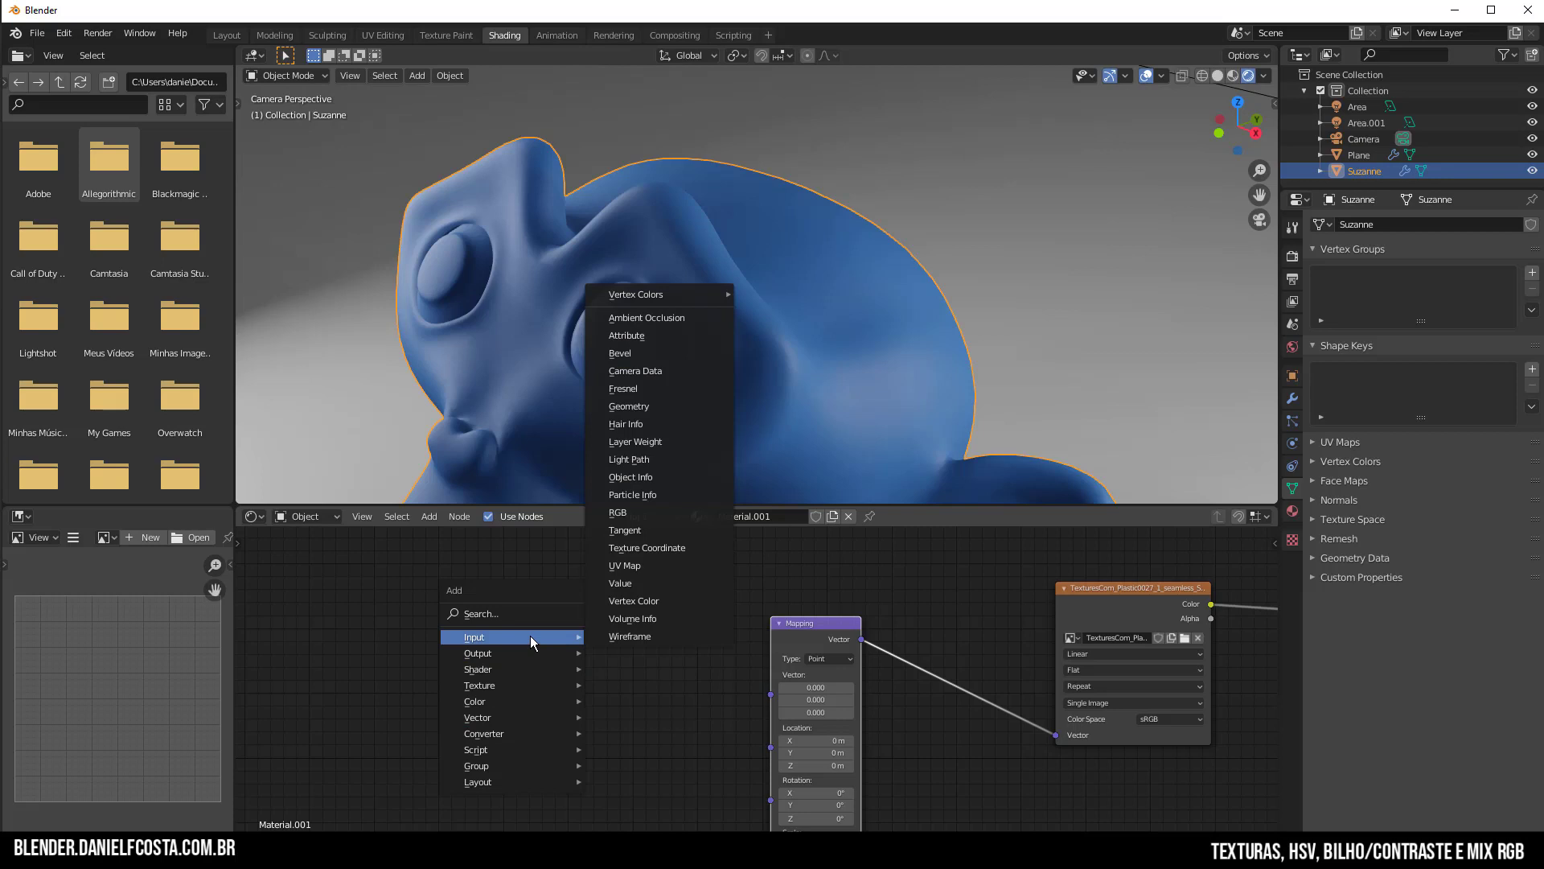
{"action": "left_click", "coordinate": [648, 553]}
{"action": "left_click", "coordinate": [697, 765]}
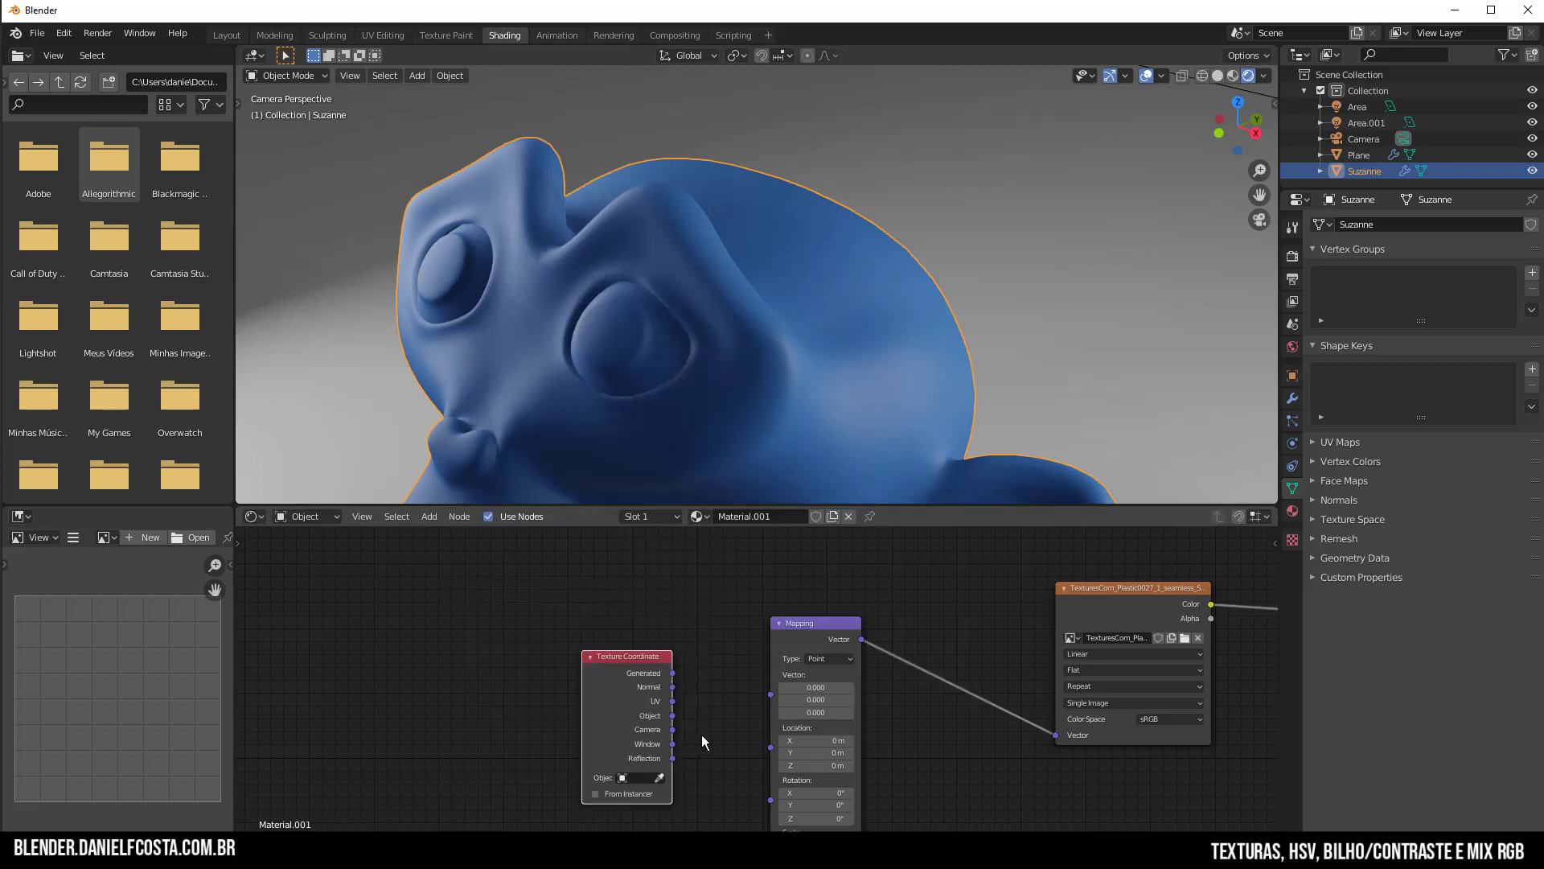
{"action": "left_click_drag", "start_coordinate": [673, 674], "coordinate": [764, 696]}
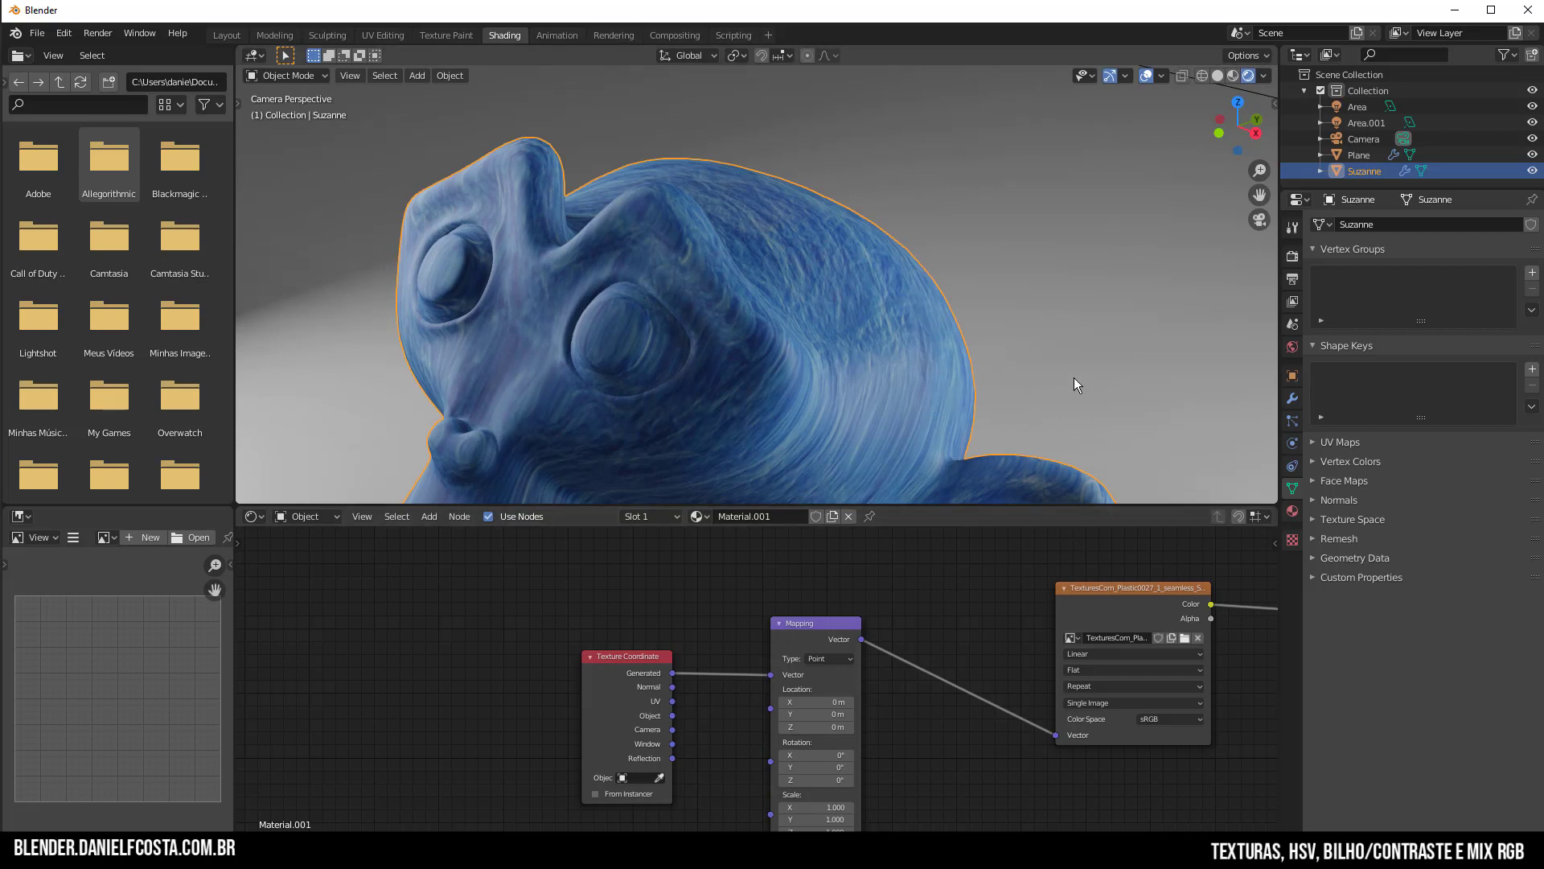
Try an X rotation of 12.9° and an X scale of 2.100 on the Mapping node
{"action": "middle_click_drag", "start_coordinate": [814, 755], "coordinate": [581, 690]}
{"action": "scroll", "coordinate": [581, 689], "scroll_direction": "up", "scroll_amount": 3}
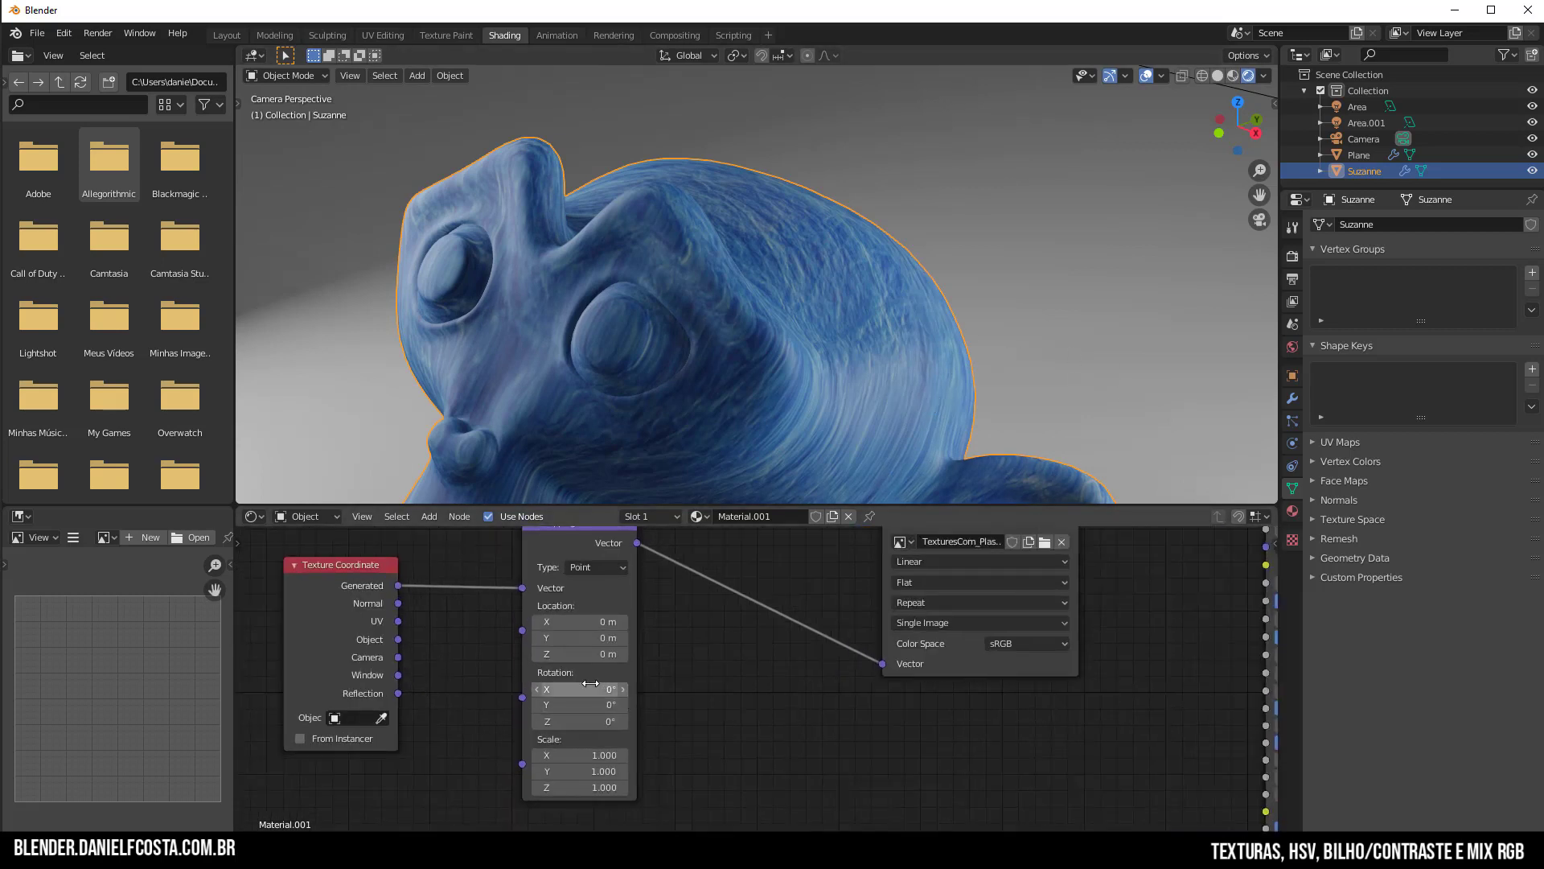
{"action": "left_click_drag", "start_coordinate": [581, 689], "coordinate": [632, 690]}
{"action": "left_click_drag", "start_coordinate": [584, 757], "coordinate": [607, 757]}
Reset the Mapping node's X scale to 1 and its X rotation to 0°
{"action": "left_click", "coordinate": [594, 756]}
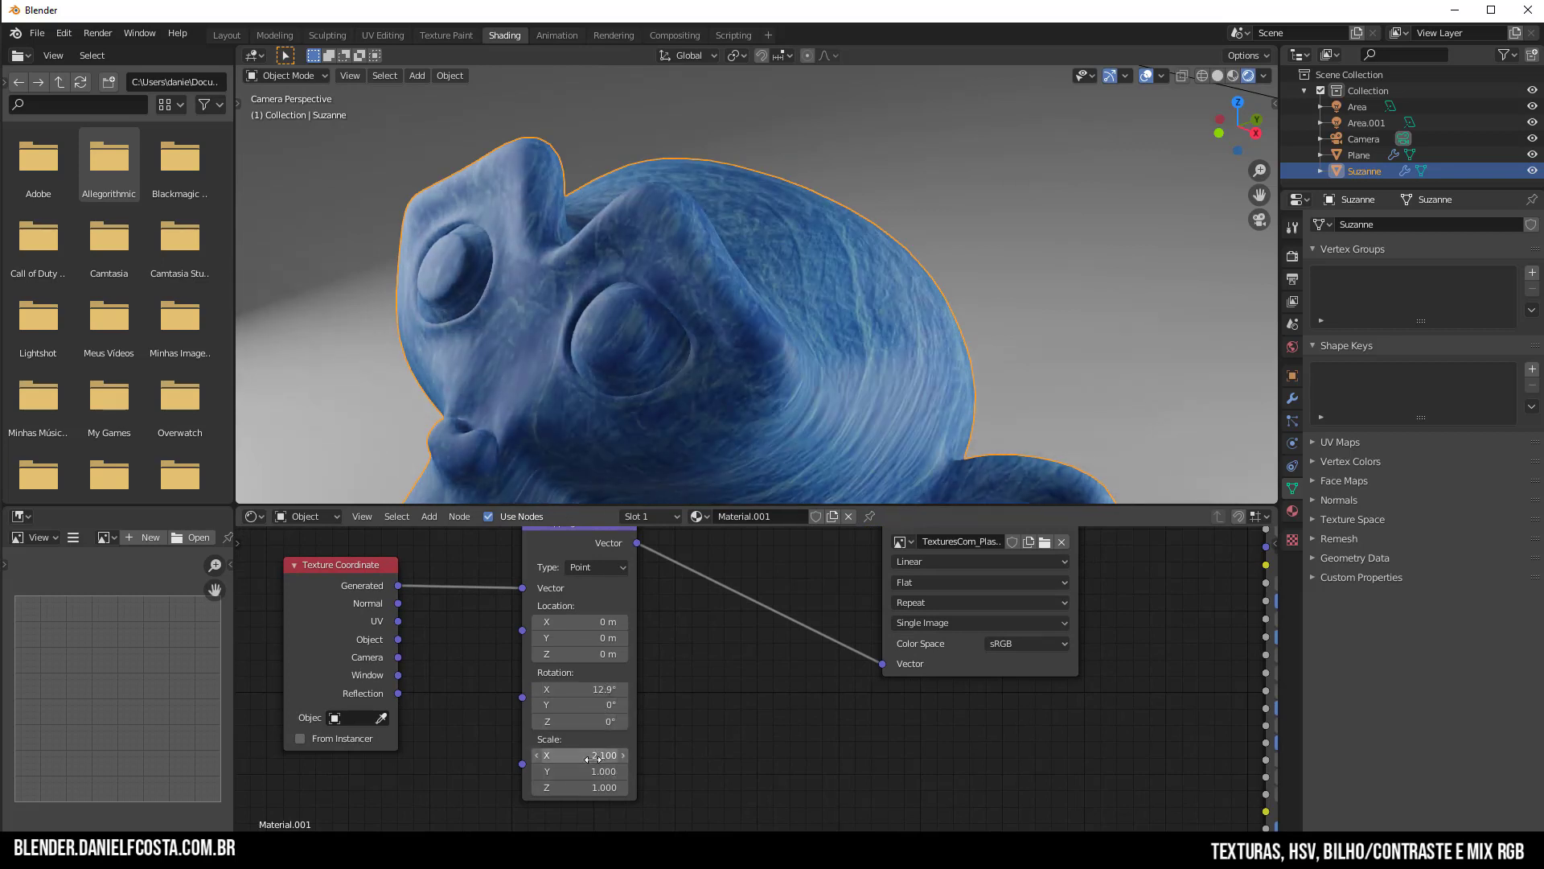
{"action": "type", "text": "1"}
{"action": "key", "text": "Return"}
{"action": "left_click", "coordinate": [591, 689]}
{"action": "type", "text": "0"}
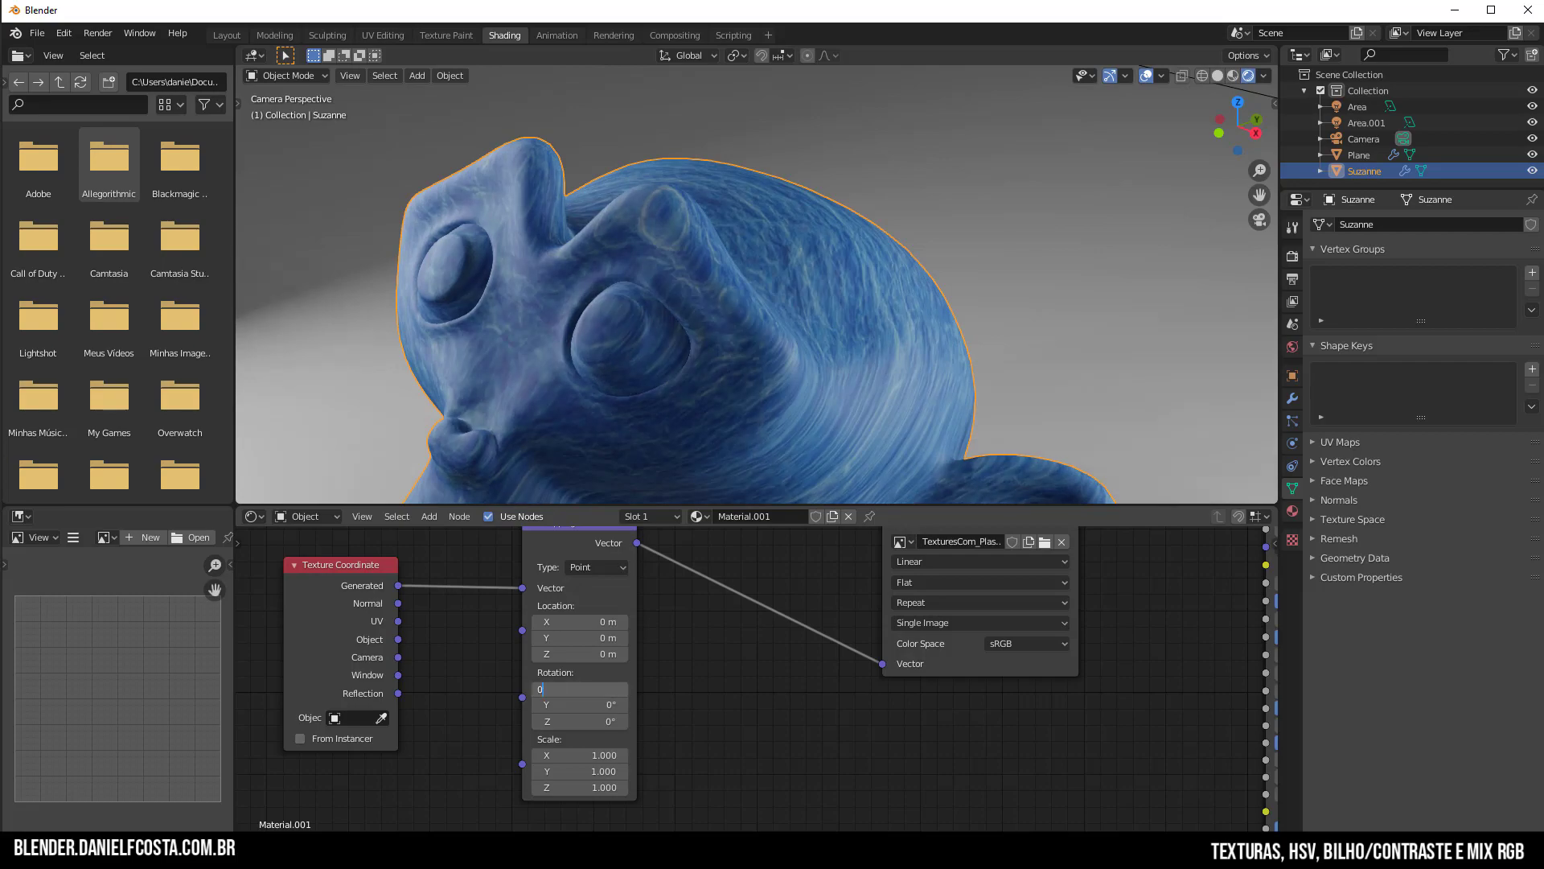
{"action": "key", "text": "Return"}
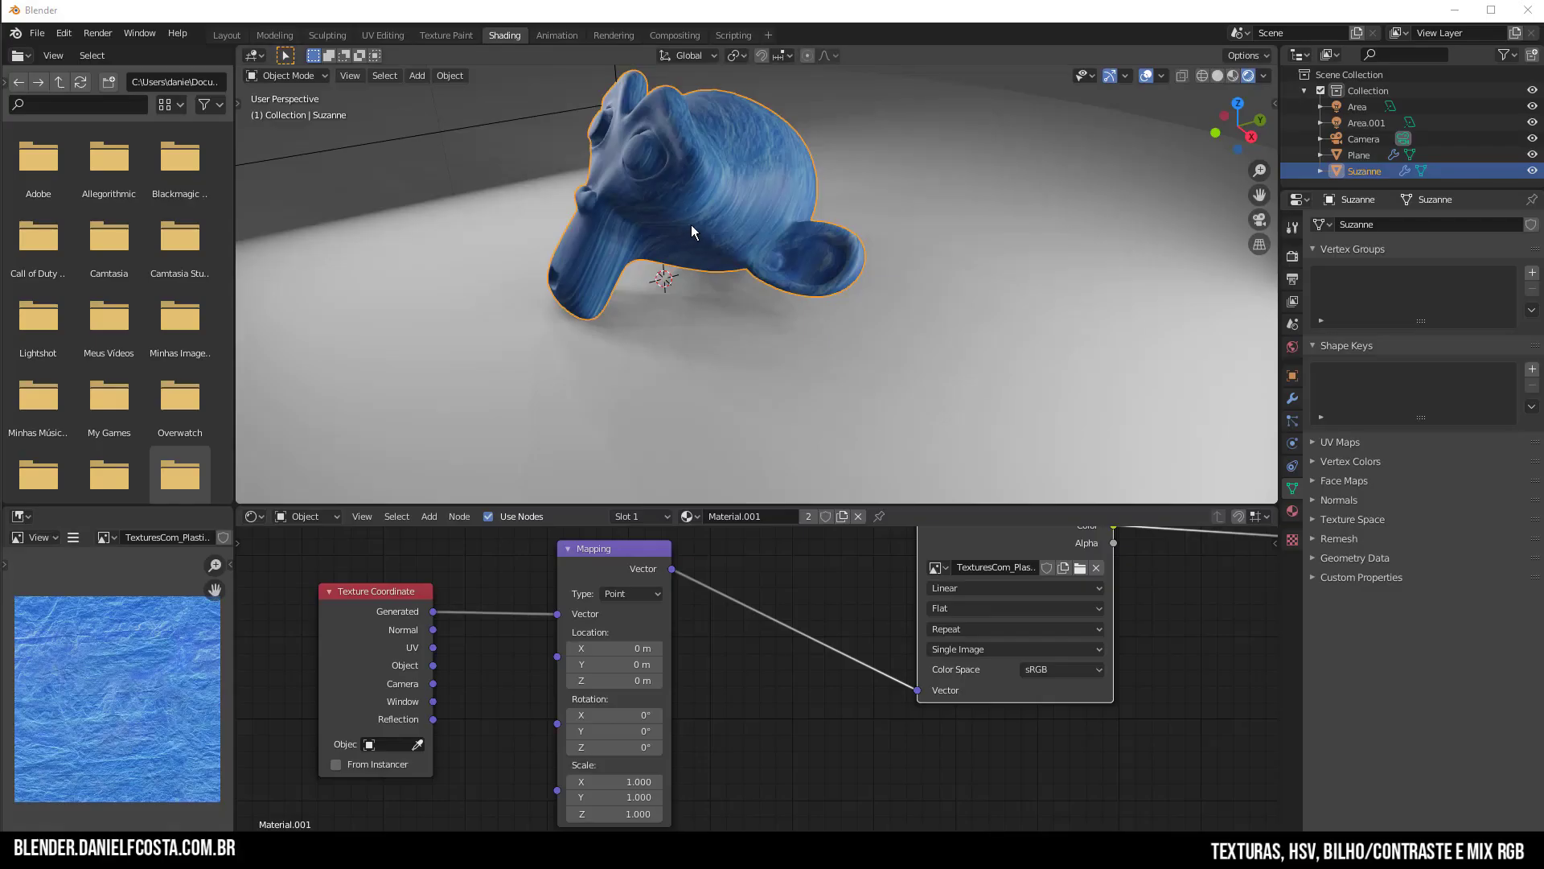
Inspect the texture stretching across Suzanne's head and ear, review the Image Texture projection options, and keep Flat
{"action": "middle_click_drag", "start_coordinate": [691, 225], "coordinate": [708, 257]}
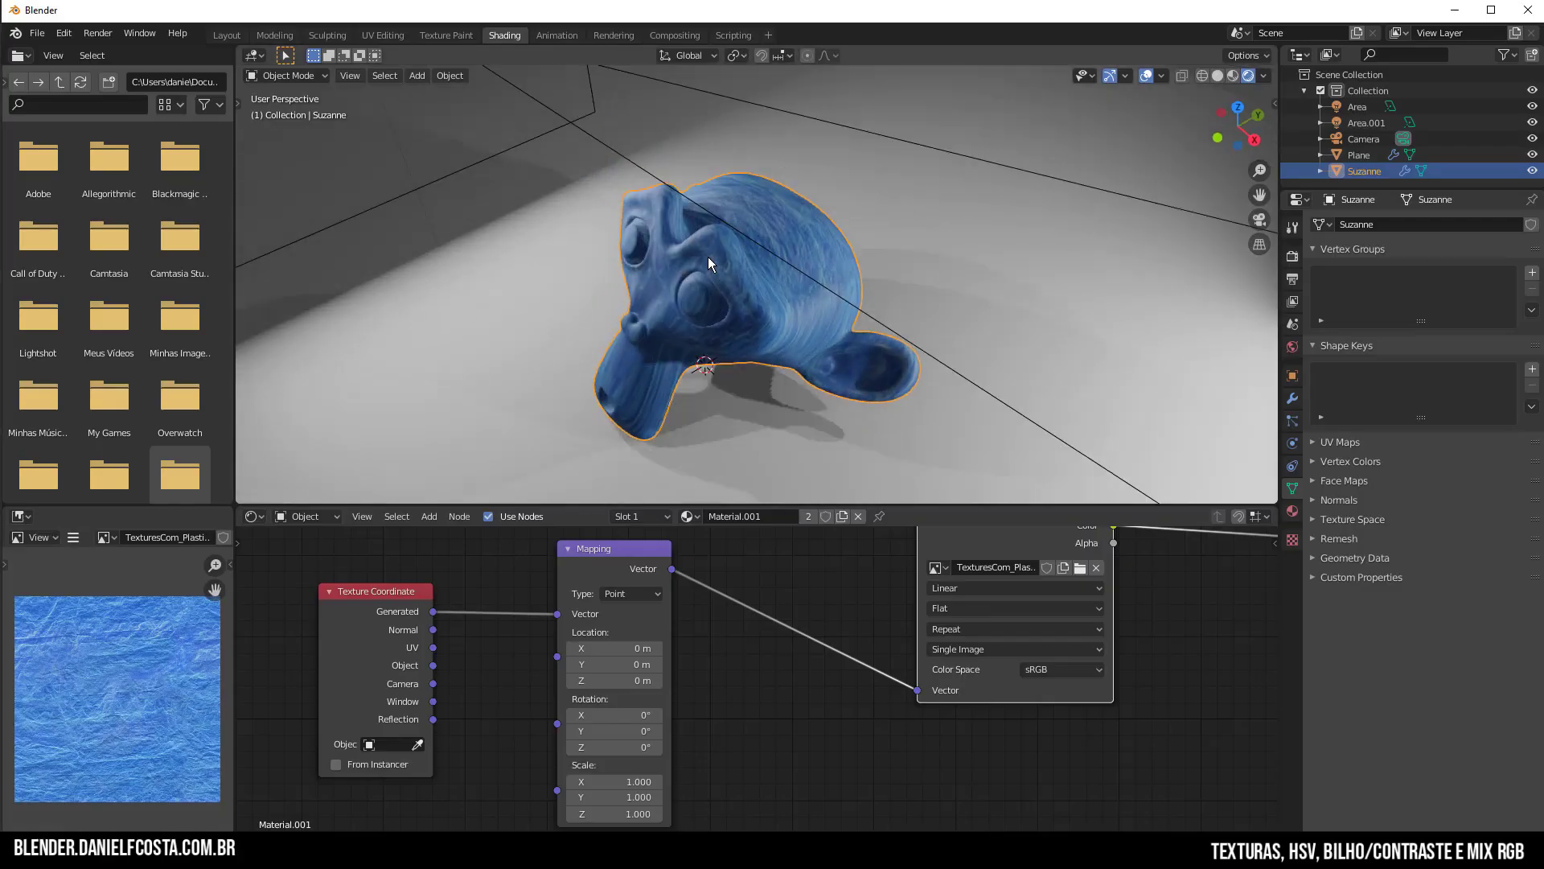
{"action": "scroll", "coordinate": [805, 282], "scroll_direction": "up", "scroll_amount": 5}
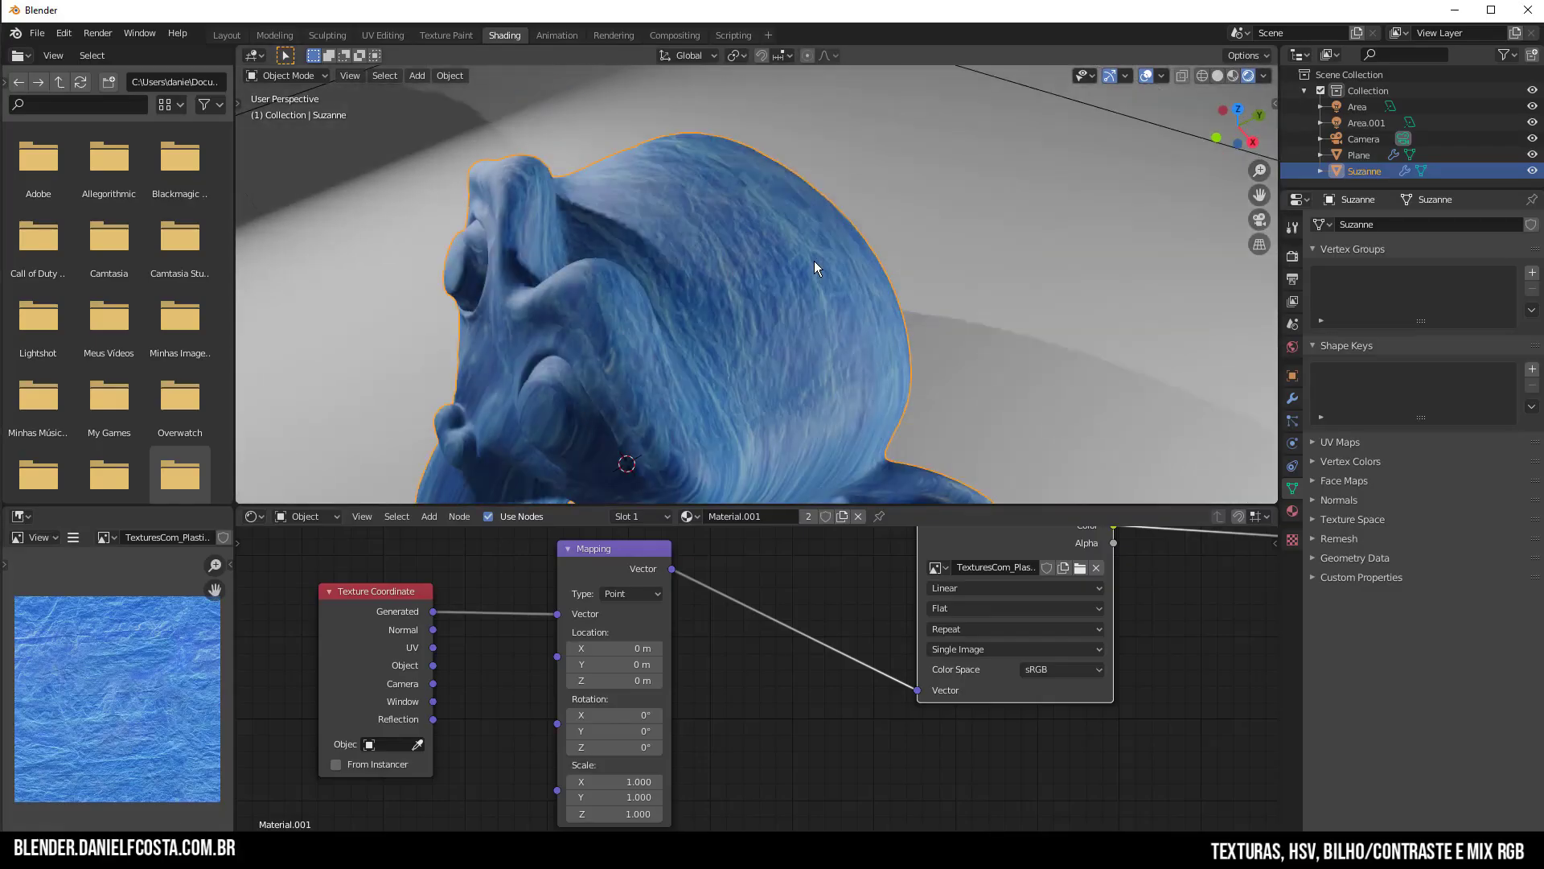
{"action": "middle_click_drag", "start_coordinate": [745, 284], "coordinate": [677, 200]}
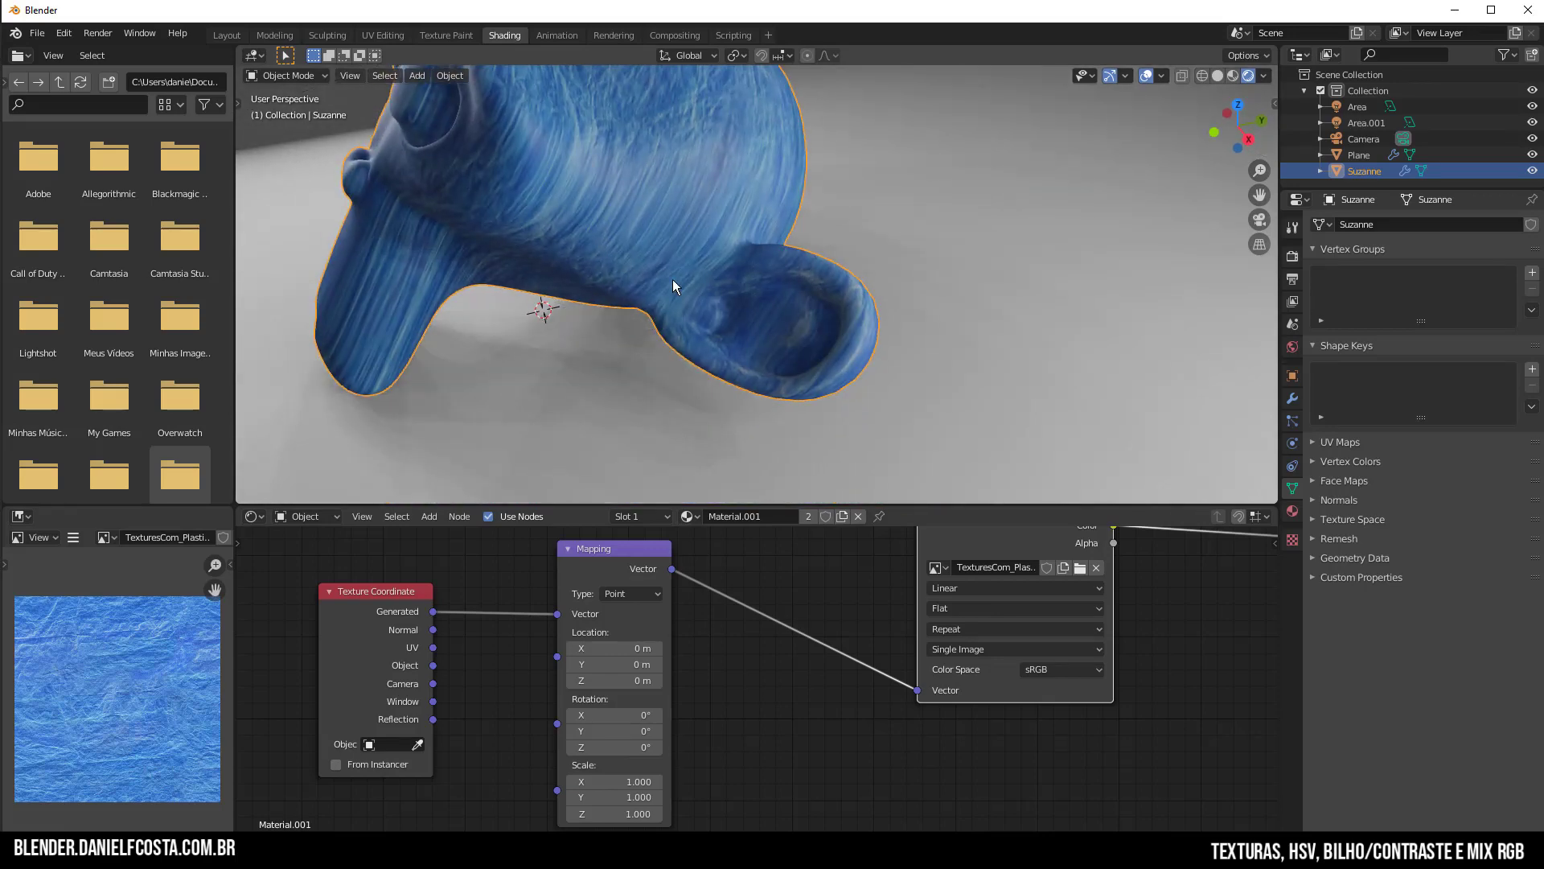
{"action": "middle_click_drag", "start_coordinate": [818, 637], "coordinate": [743, 710]}
{"action": "left_click", "coordinate": [881, 680]}
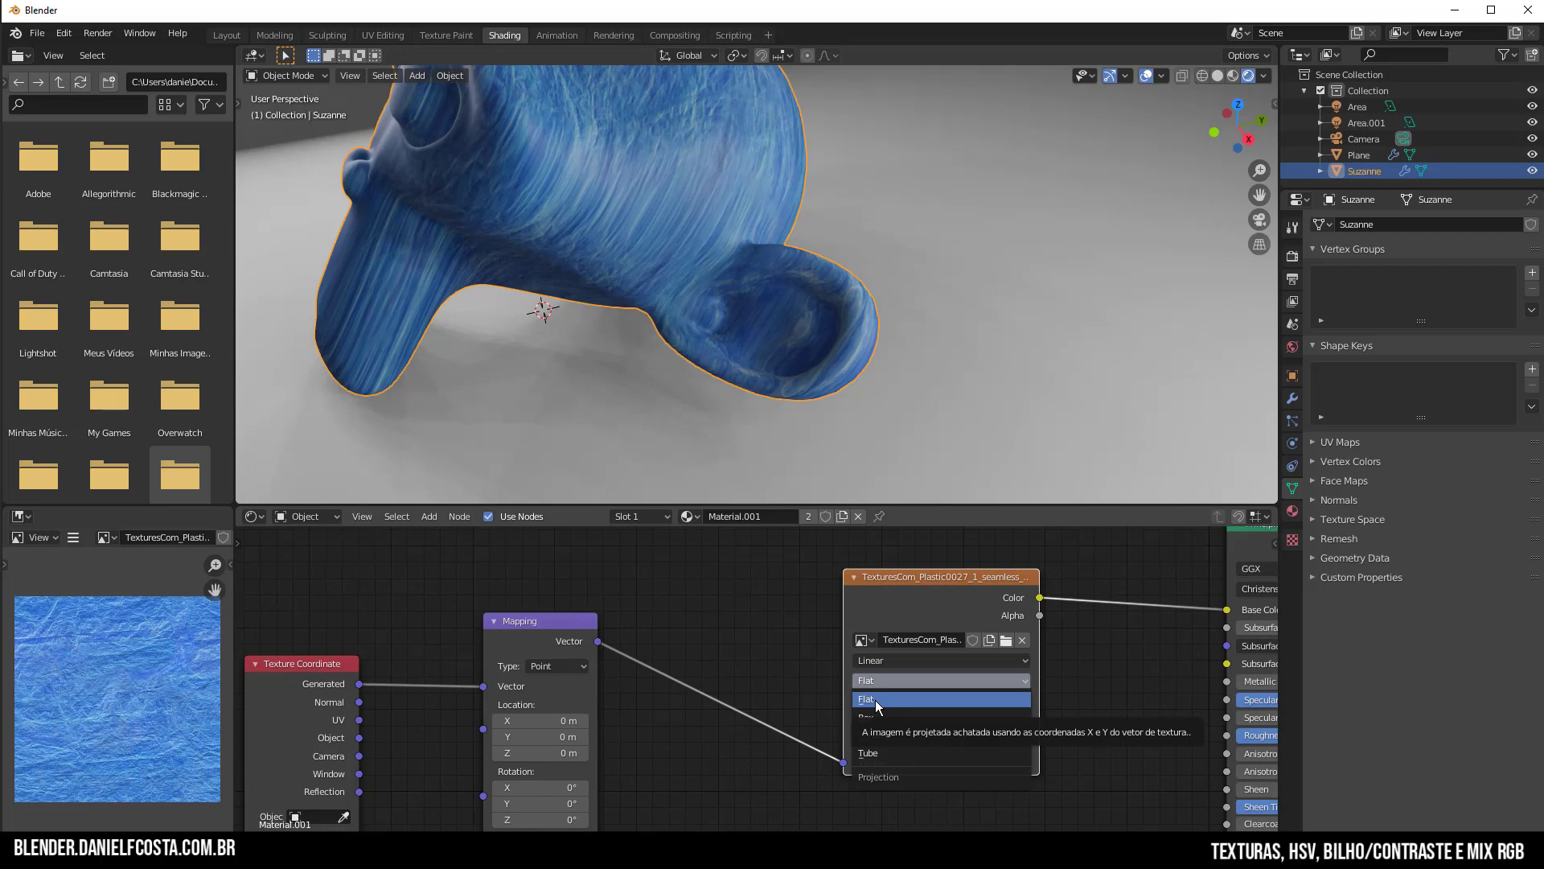
{"action": "left_click", "coordinate": [875, 699]}
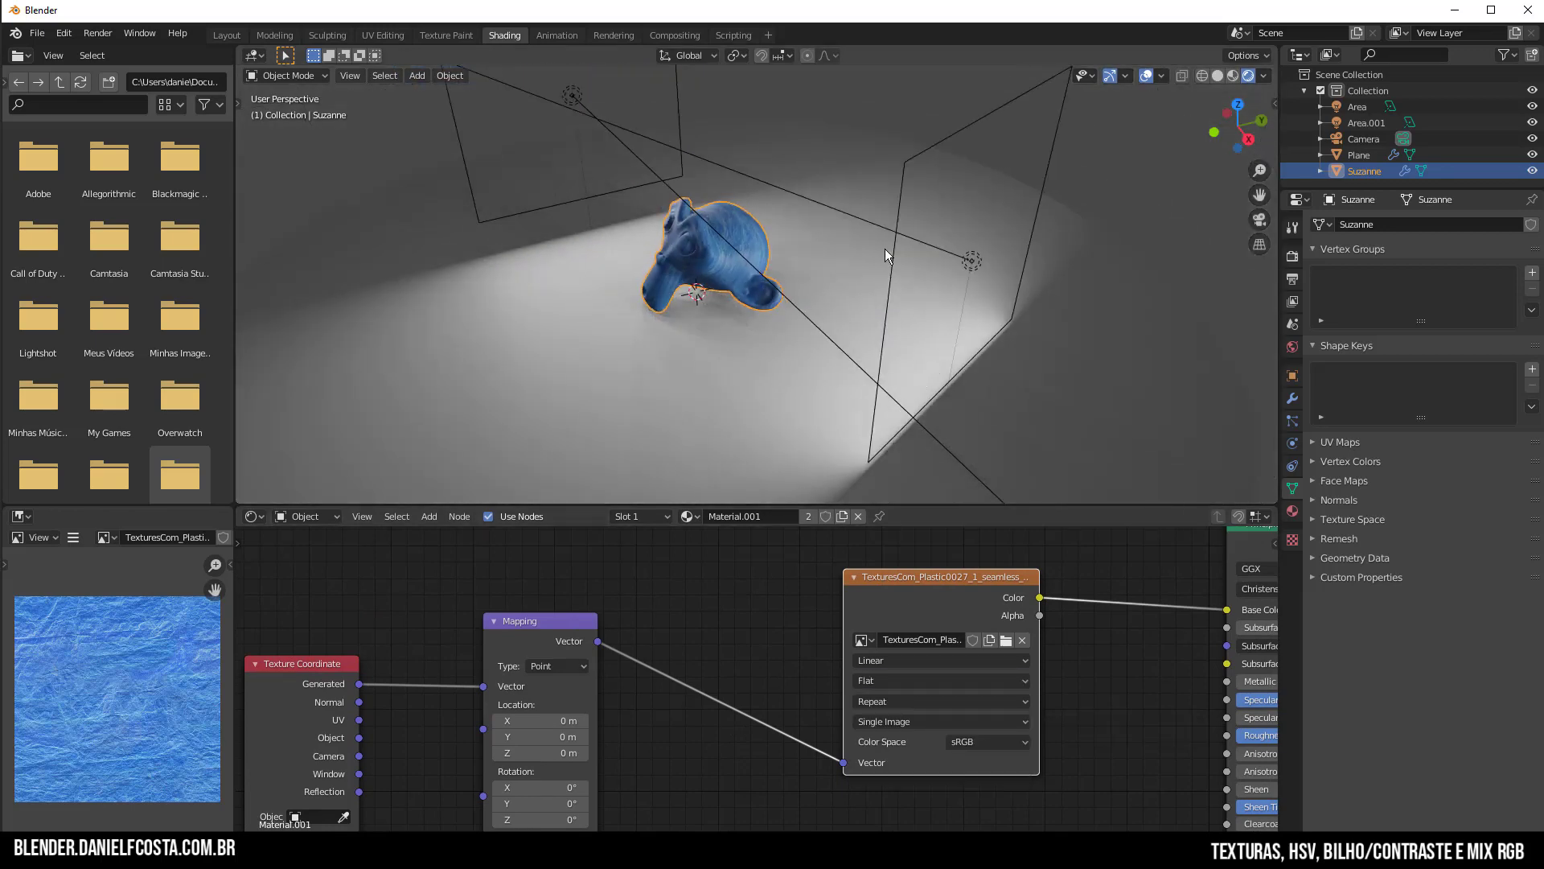
Select the floor plane and switch the selection back to Suzanne
{"action": "left_click", "coordinate": [885, 251]}
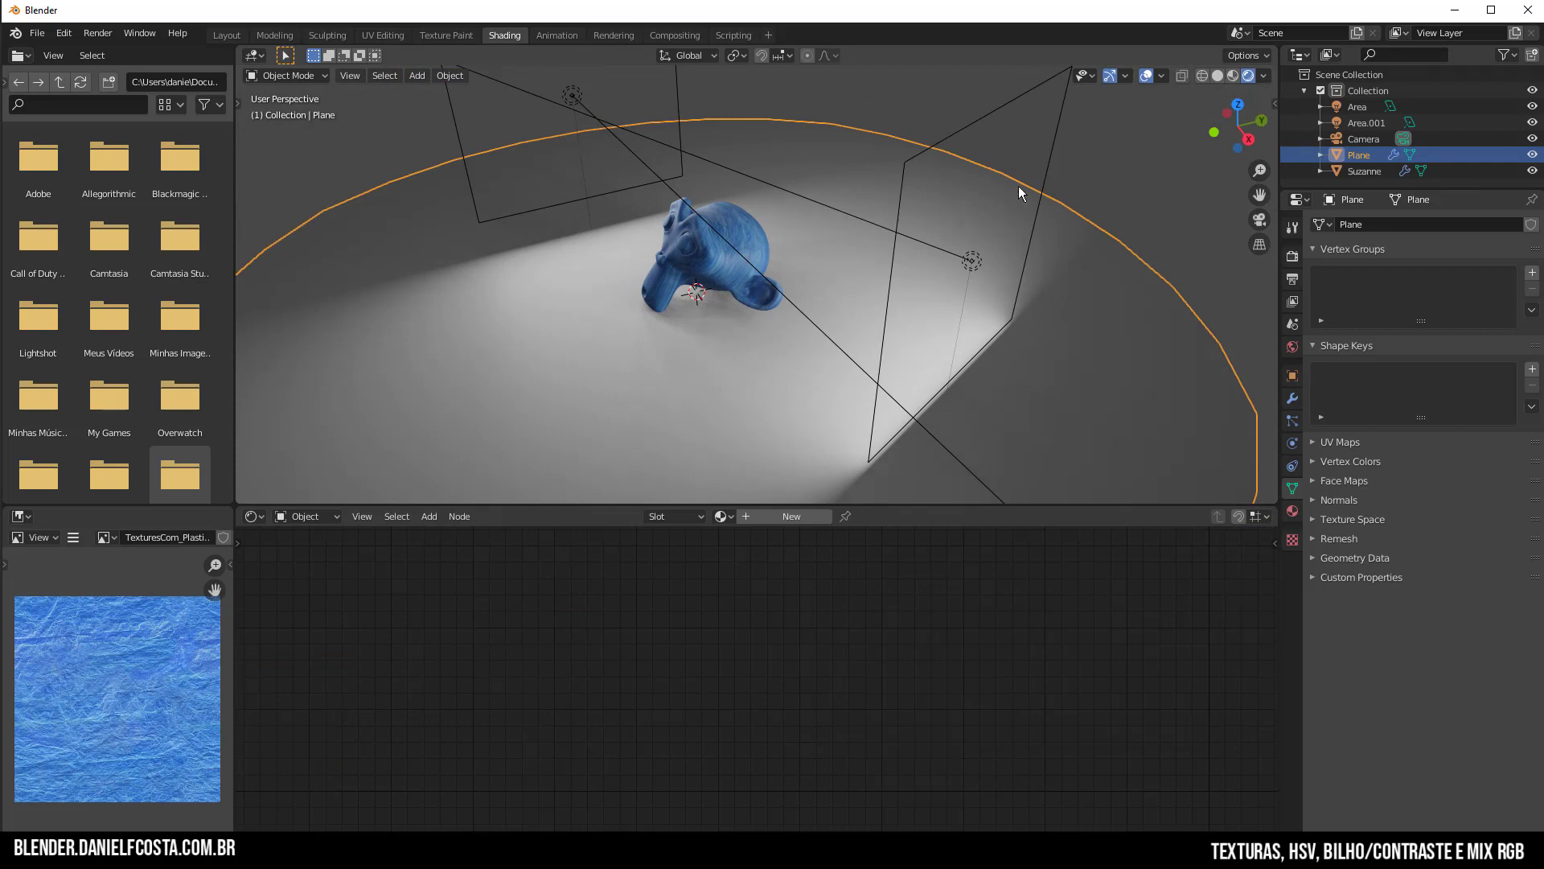
{"action": "scroll", "coordinate": [752, 290], "scroll_direction": "up", "scroll_amount": 4}
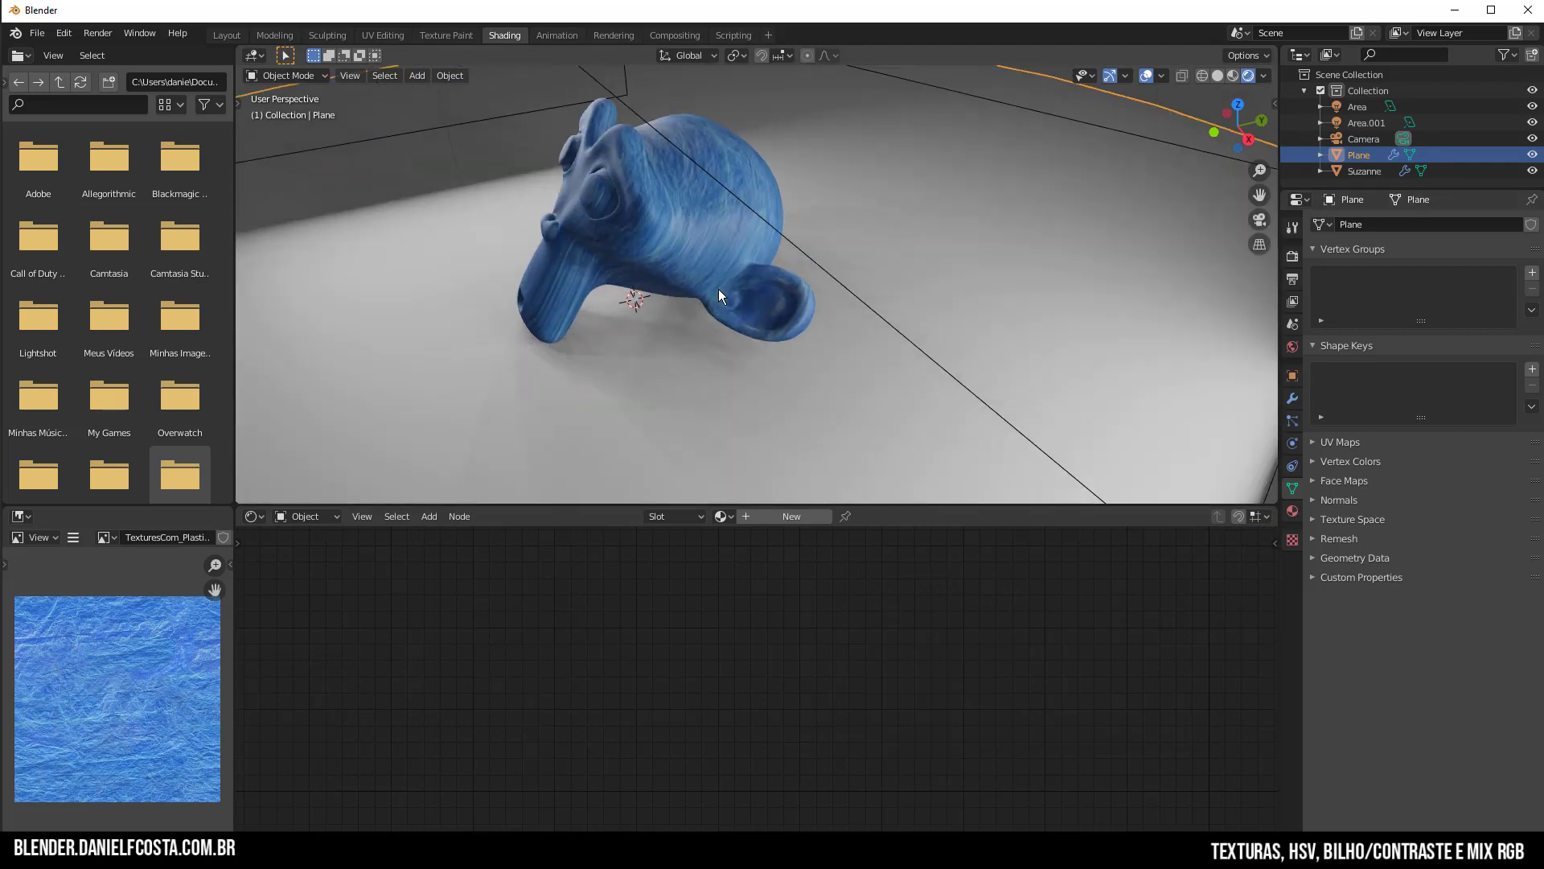
{"action": "left_click", "coordinate": [754, 323]}
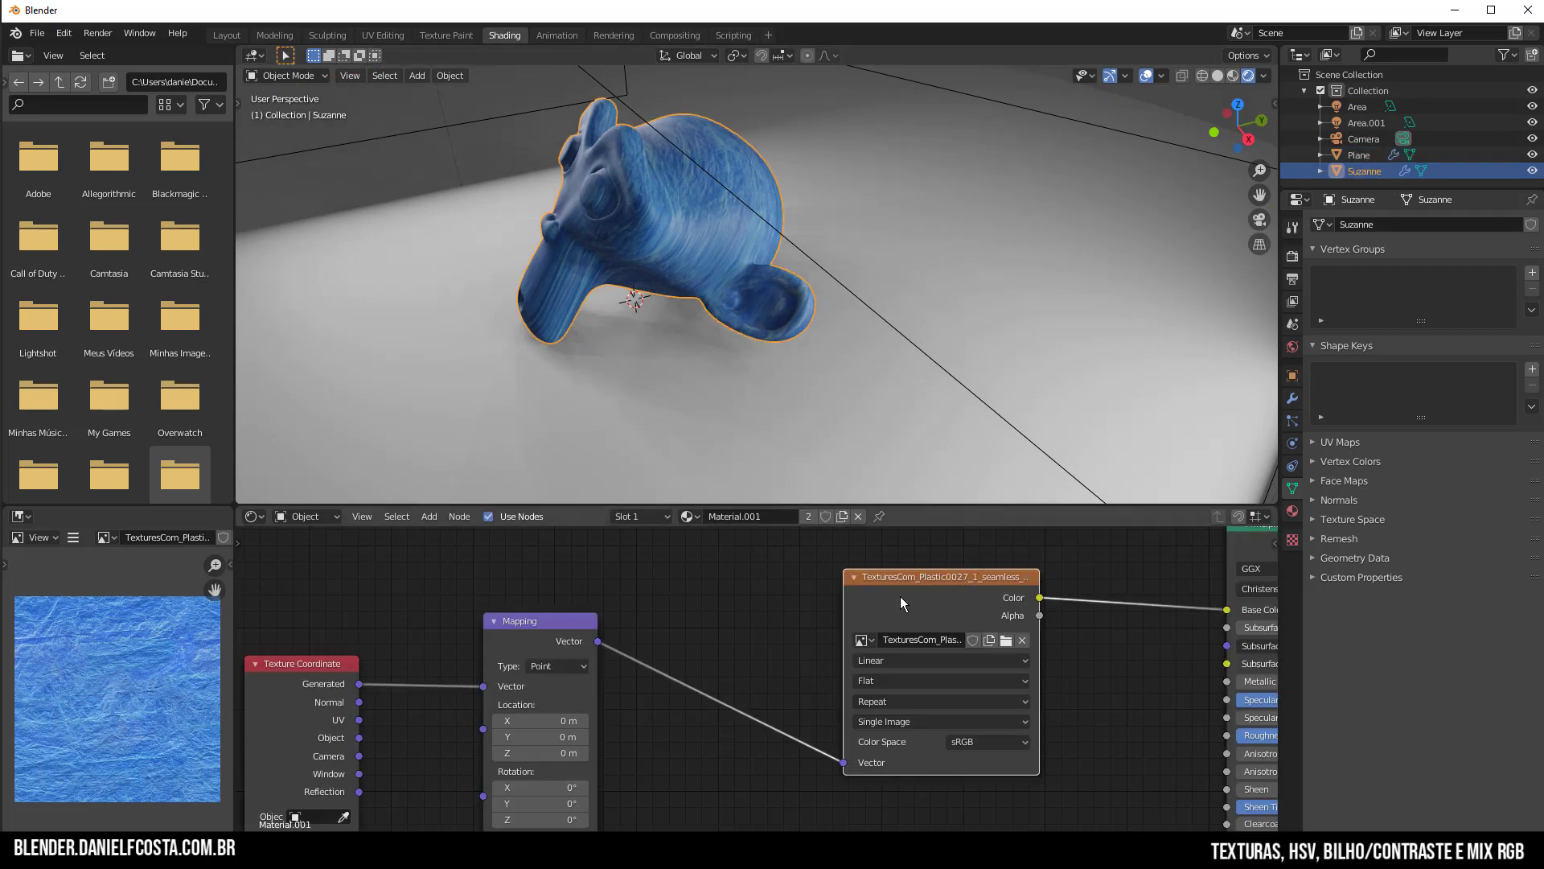
Set the Image Texture node's projection to Box and check the result on Suzanne
{"action": "left_click", "coordinate": [885, 680]}
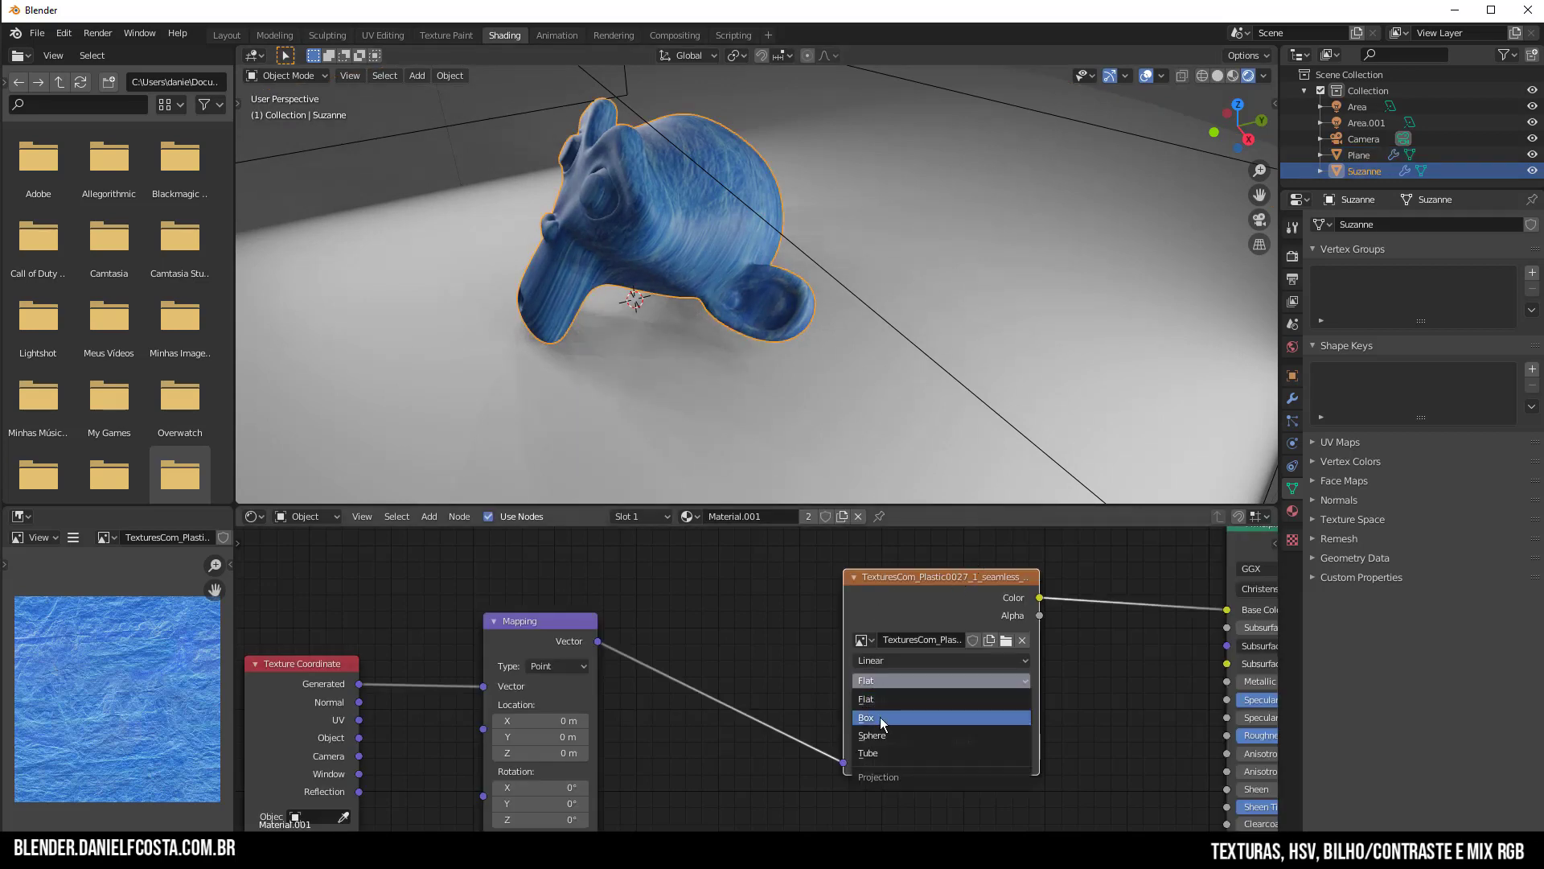
{"action": "left_click", "coordinate": [880, 718]}
{"action": "scroll", "coordinate": [706, 210], "scroll_direction": "up", "scroll_amount": 5}
{"action": "scroll", "coordinate": [674, 277], "scroll_direction": "down", "scroll_amount": 5}
{"action": "scroll", "coordinate": [721, 341], "scroll_direction": "up", "scroll_amount": 3}
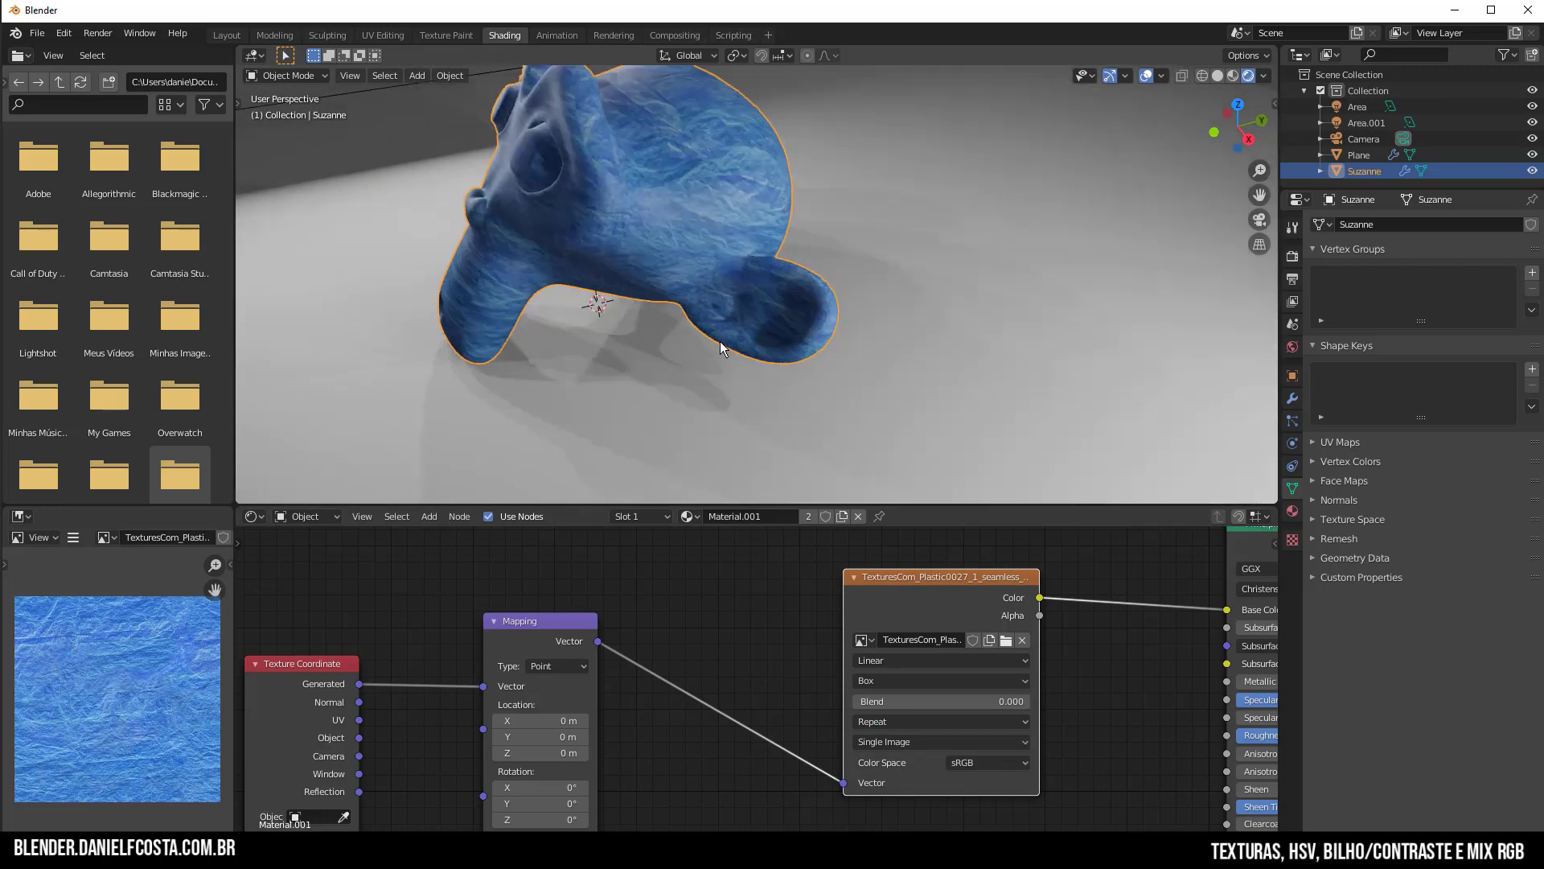
{"action": "scroll", "coordinate": [721, 341], "scroll_direction": "up", "scroll_amount": 2}
{"action": "scroll", "coordinate": [618, 742], "scroll_direction": "down", "scroll_amount": 1}
Set the Mapping node's scale to 5 on X, Y and Z and inspect the texture on Suzanne's head up close
{"action": "middle_click_drag", "start_coordinate": [644, 714], "coordinate": [740, 584]}
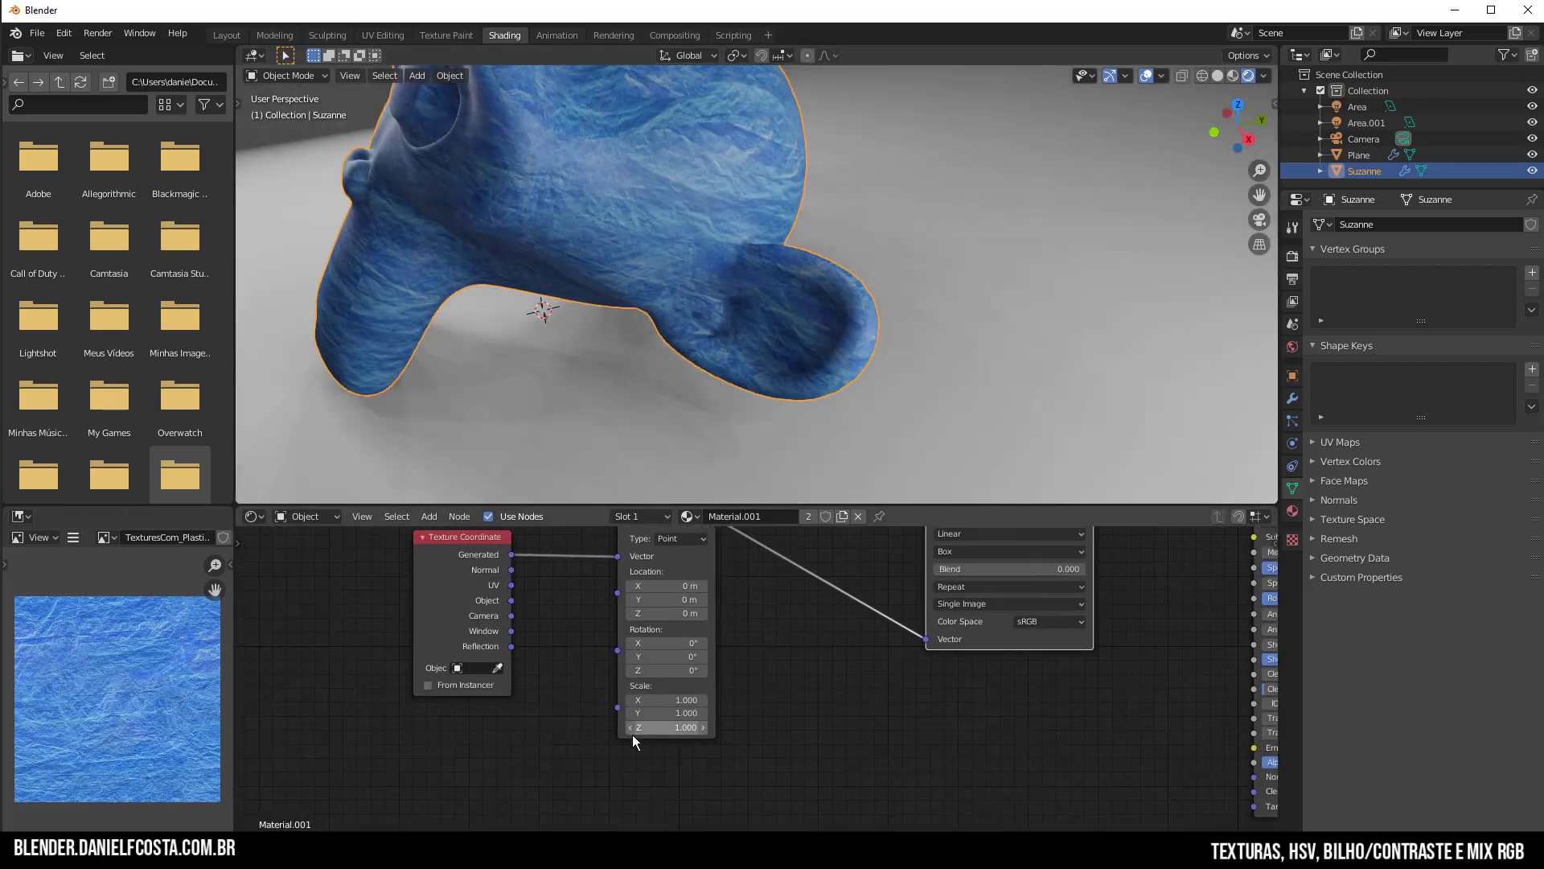
{"action": "scroll", "coordinate": [633, 740], "scroll_direction": "up", "scroll_amount": 1}
{"action": "left_click", "coordinate": [655, 702]}
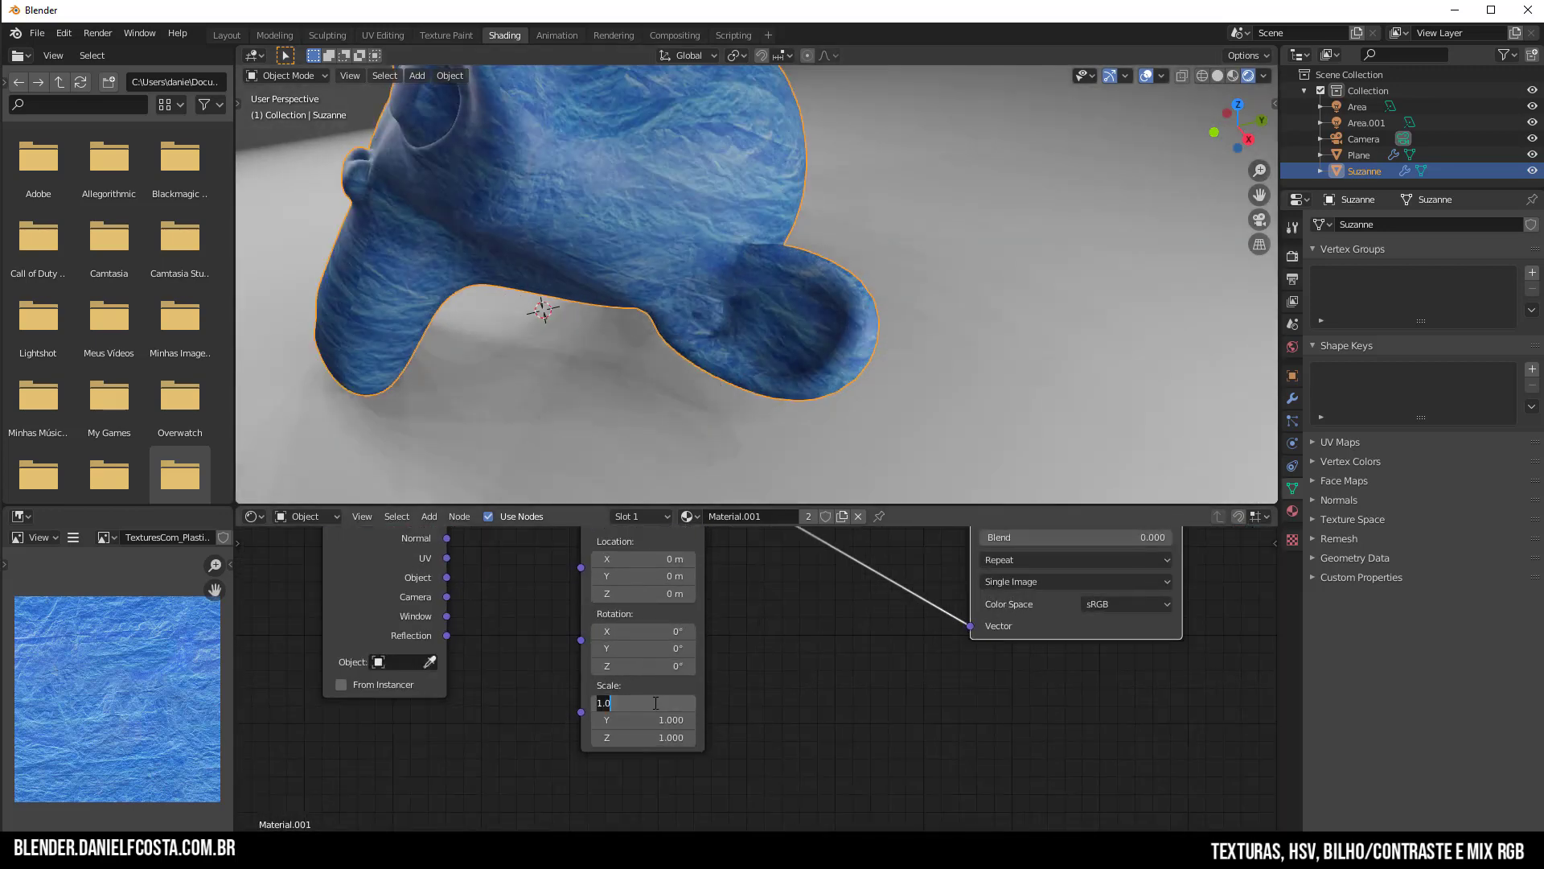
{"action": "type", "text": "5"}
{"action": "key", "text": "Tab"}
{"action": "type", "text": "5"}
{"action": "key", "text": "Tab"}
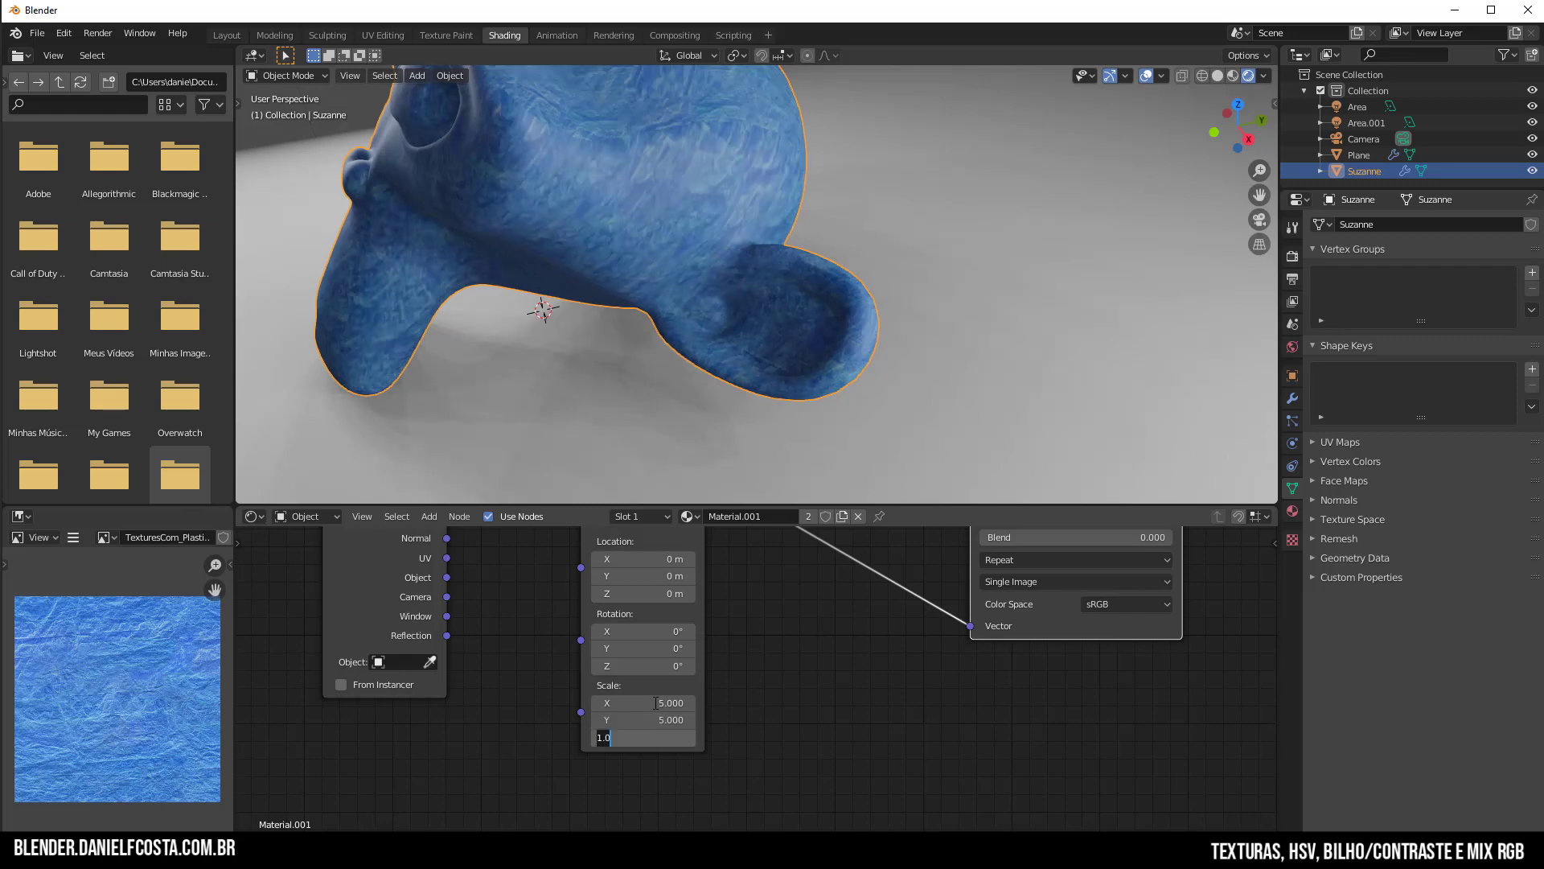
{"action": "type", "text": "5"}
{"action": "key", "text": "Return"}
{"action": "middle_click_drag", "start_coordinate": [901, 418], "coordinate": [958, 379]}
{"action": "scroll", "coordinate": [924, 355], "scroll_direction": "up", "scroll_amount": 2}
{"action": "scroll", "coordinate": [862, 351], "scroll_direction": "up", "scroll_amount": 3}
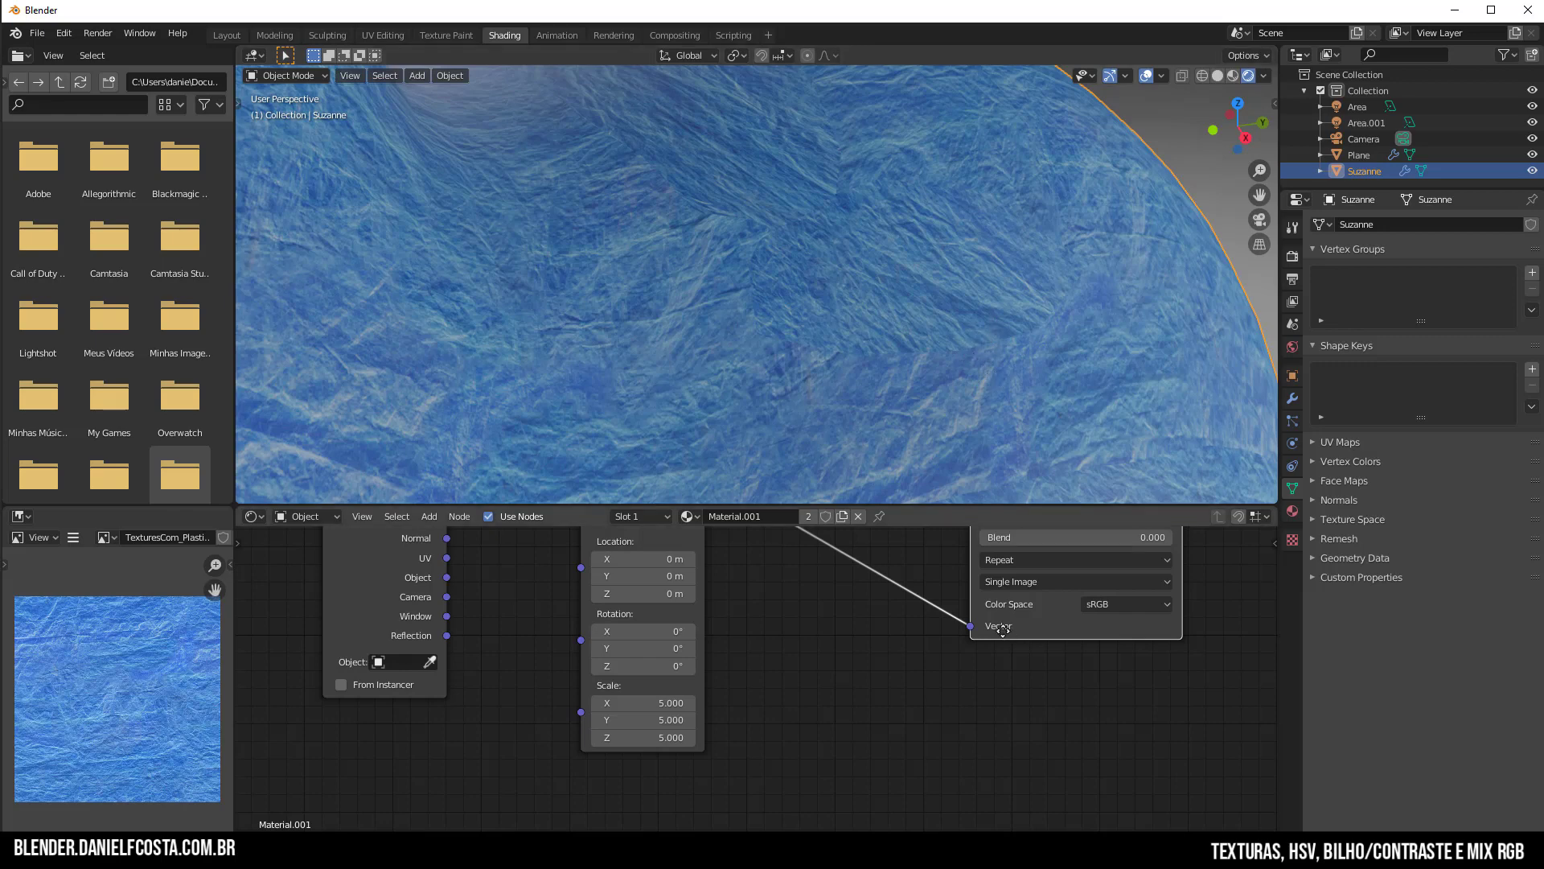
Add a cube and move it beside Suzanne, raised about 1.1 m along Z
{"action": "middle_click_drag", "start_coordinate": [1005, 611], "coordinate": [805, 751]}
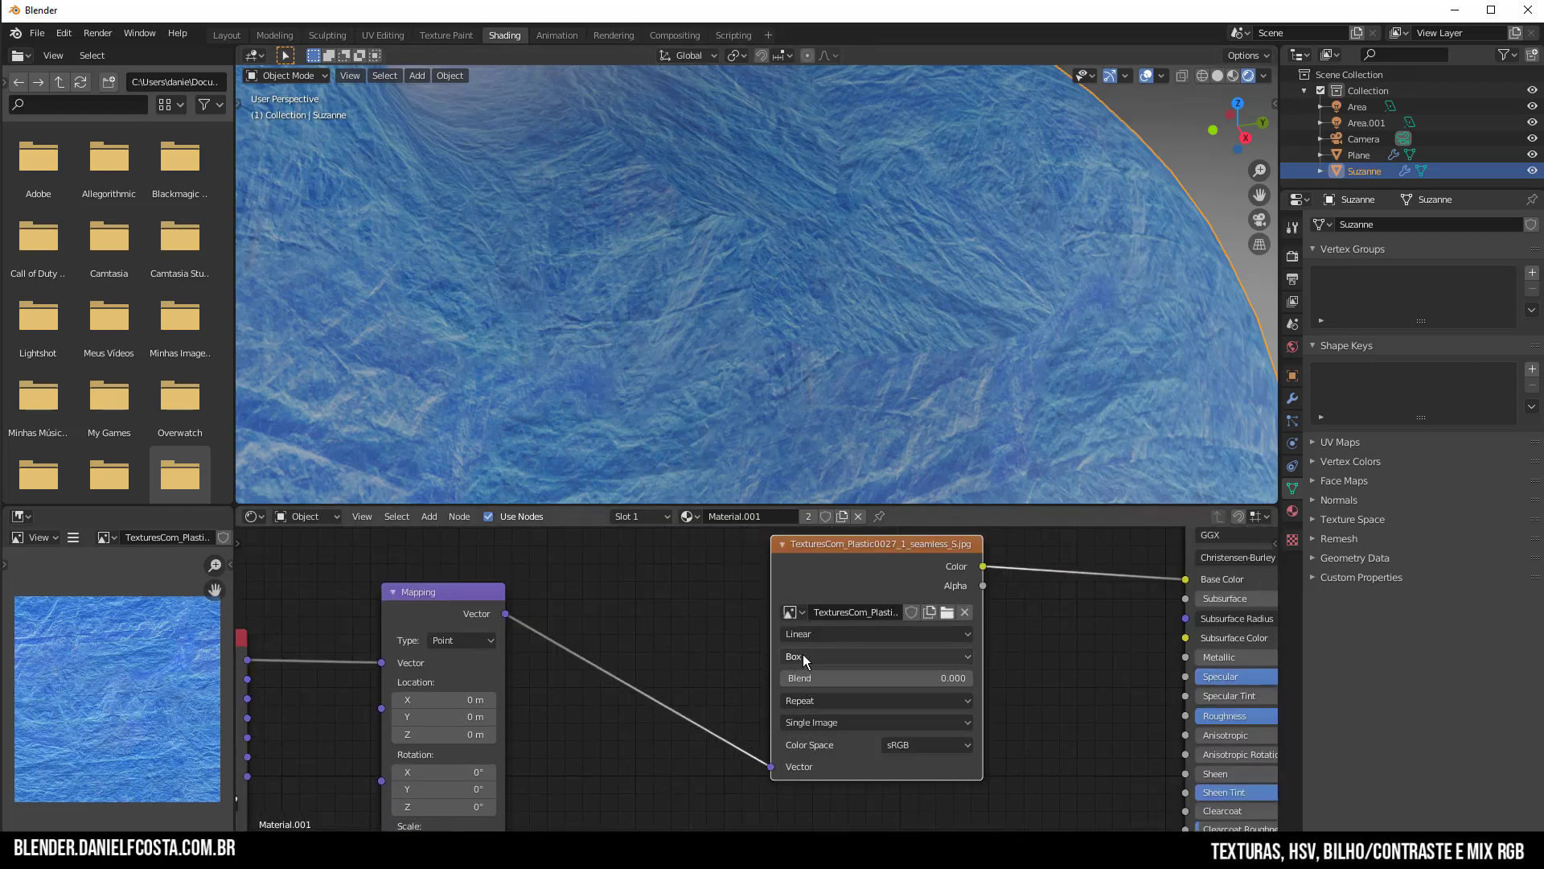
{"action": "scroll", "coordinate": [958, 276], "scroll_direction": "down", "scroll_amount": 10}
{"action": "key", "text": "shift+a"}
{"action": "mouse_move", "coordinate": [962, 269]}
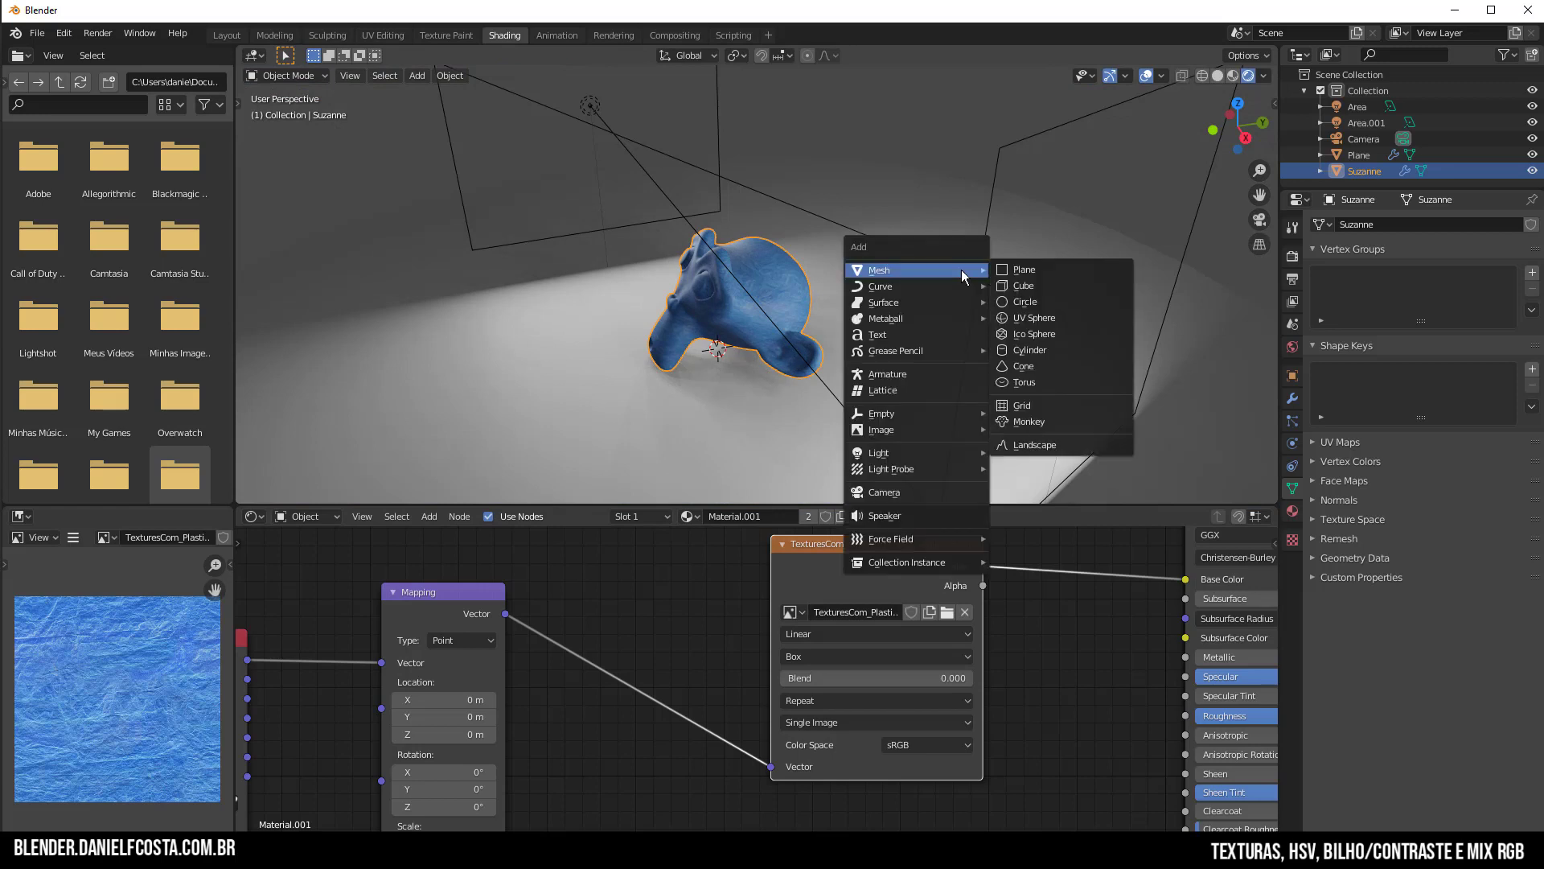
{"action": "left_click", "coordinate": [1014, 285]}
{"action": "key", "text": "g"}
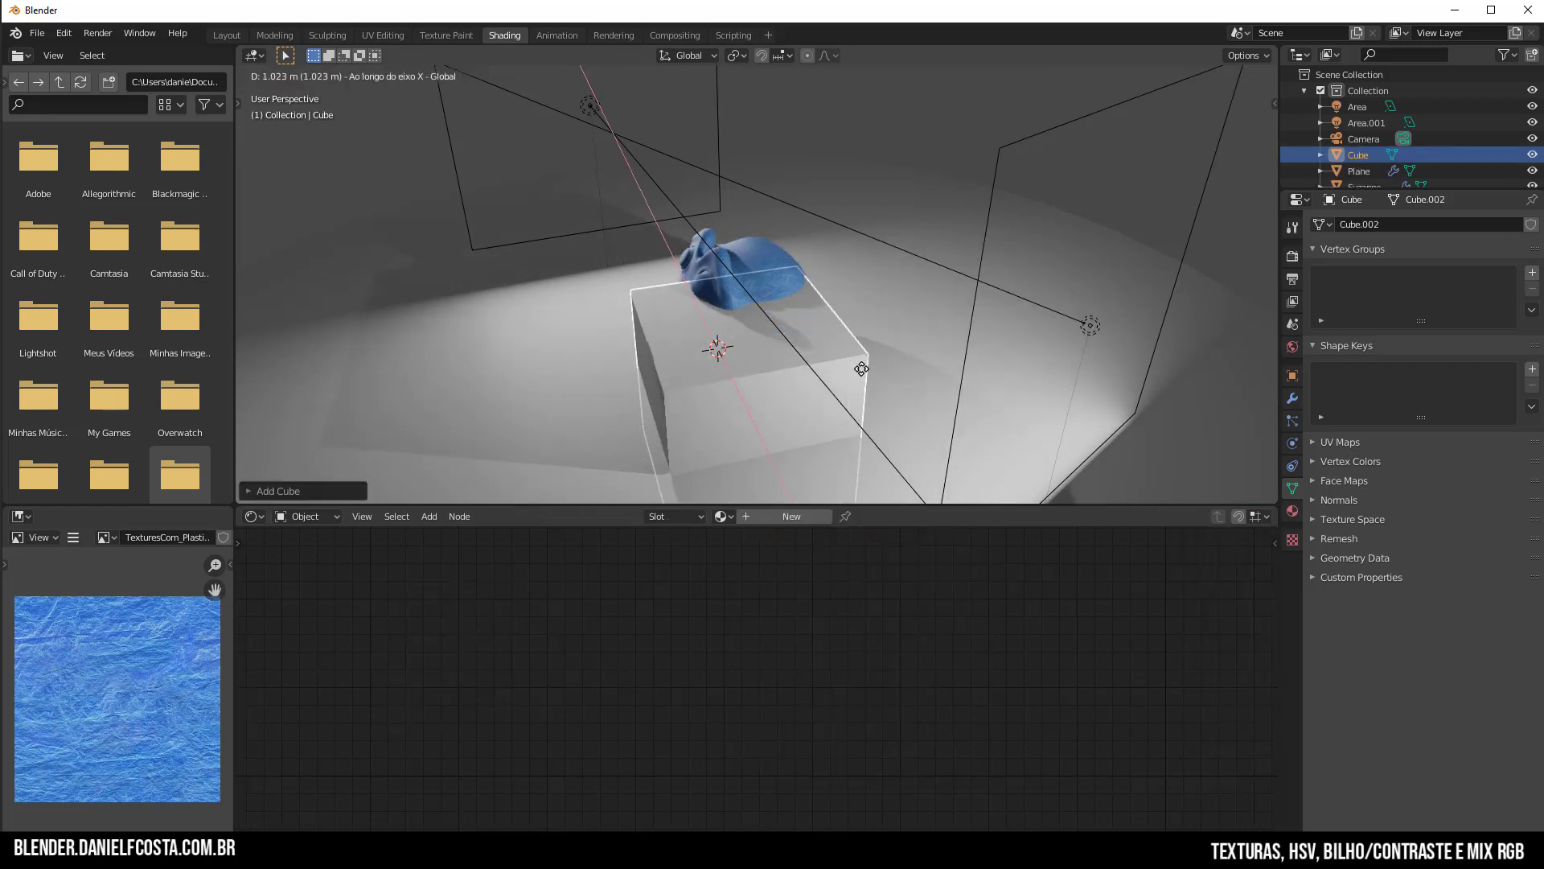
{"action": "left_click", "coordinate": [951, 330]}
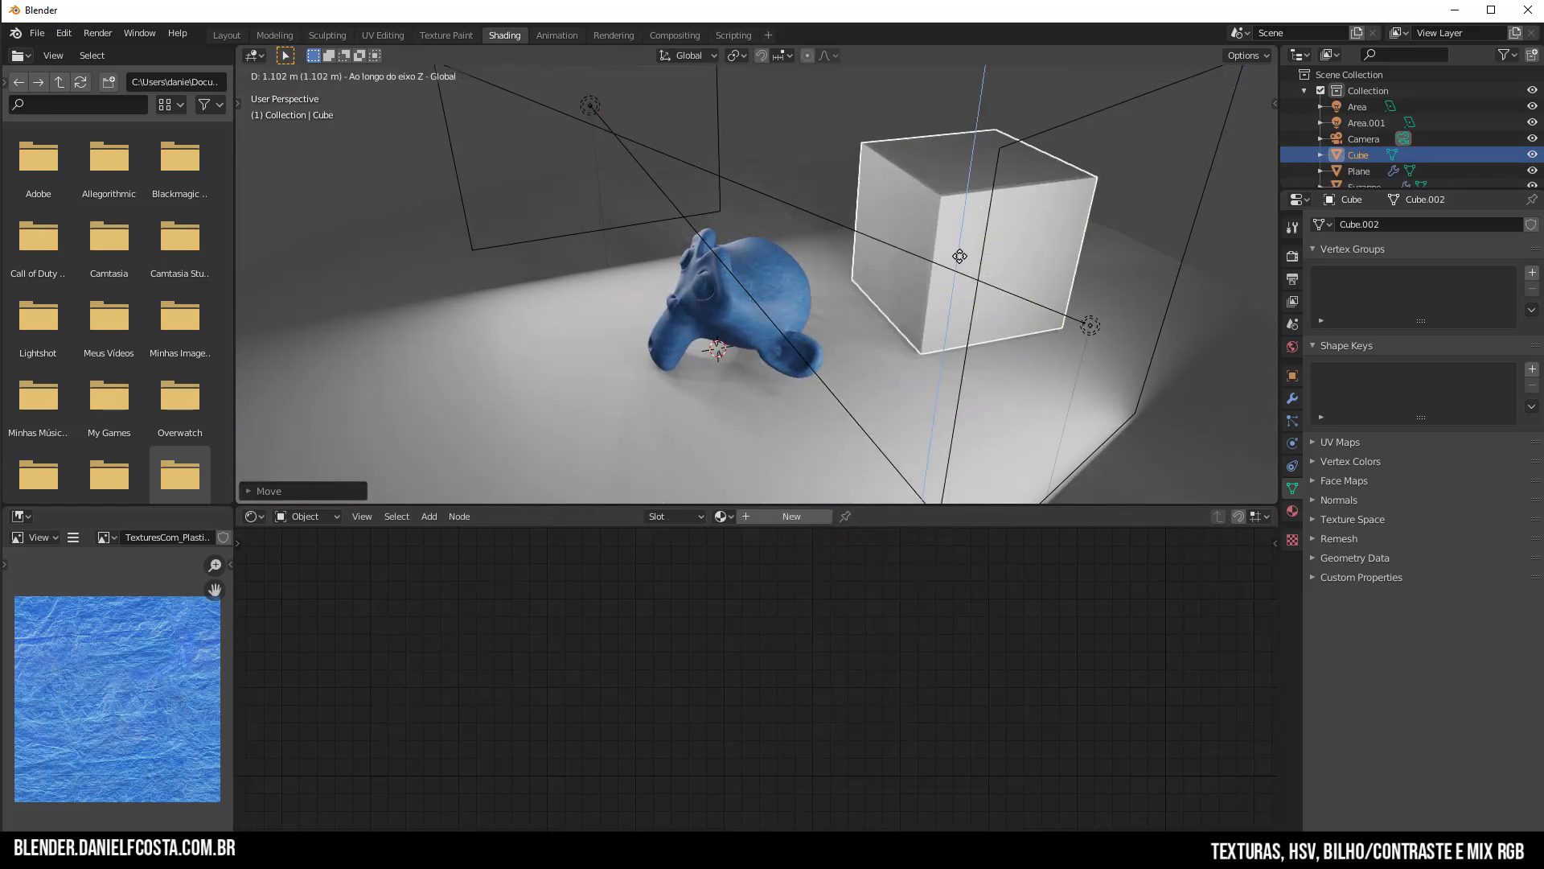
Assign the existing Material.001 to the cube and check the texture on its faces
{"action": "left_click", "coordinate": [721, 517]}
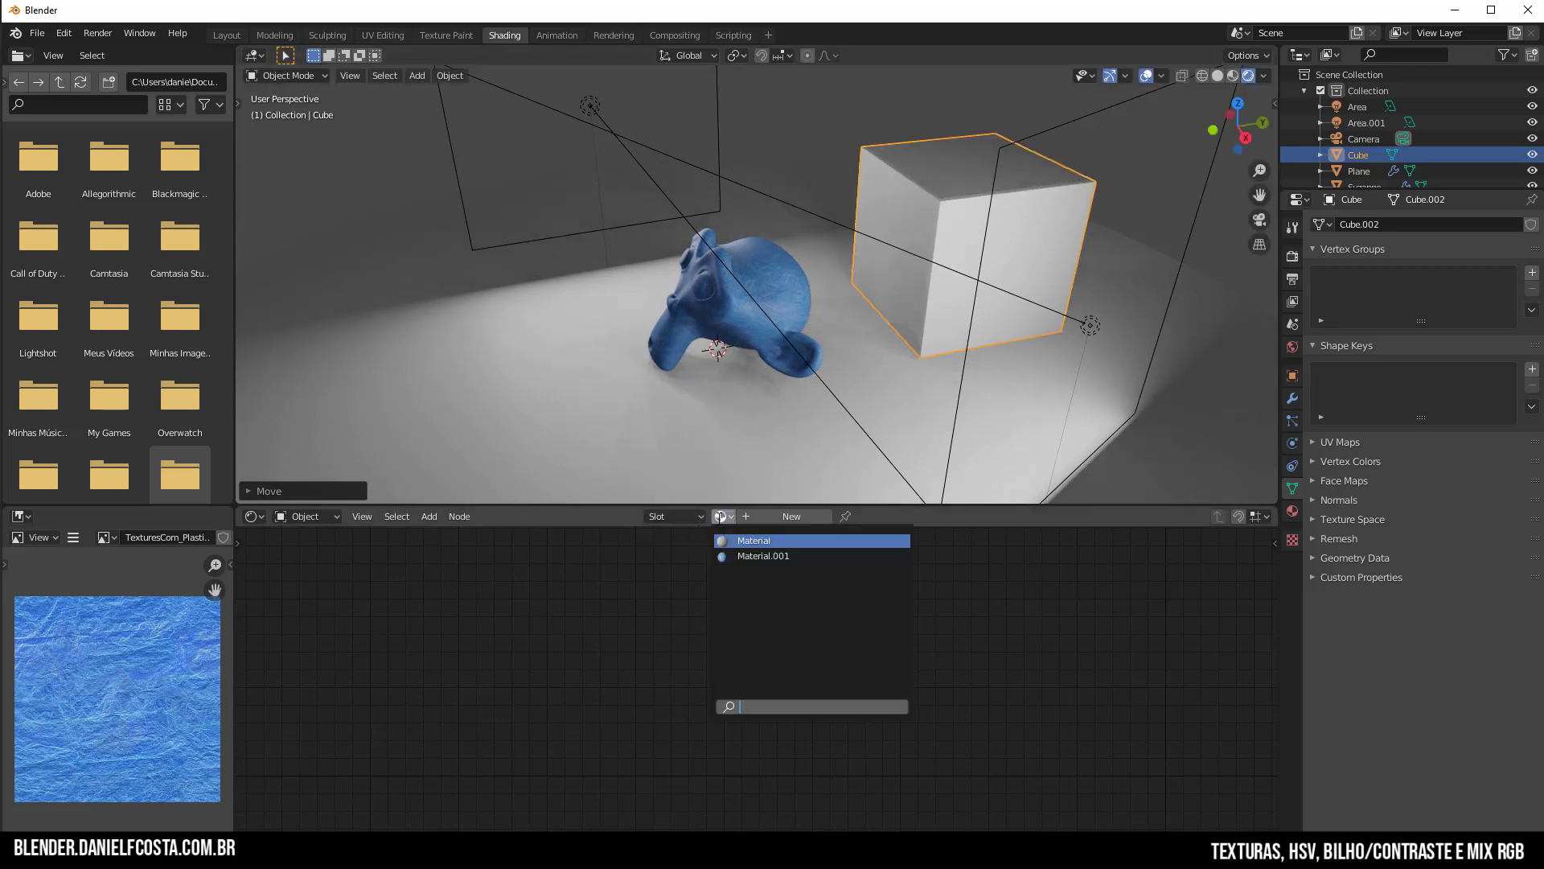
{"action": "left_click", "coordinate": [741, 555]}
{"action": "scroll", "coordinate": [1024, 217], "scroll_direction": "up", "scroll_amount": 4}
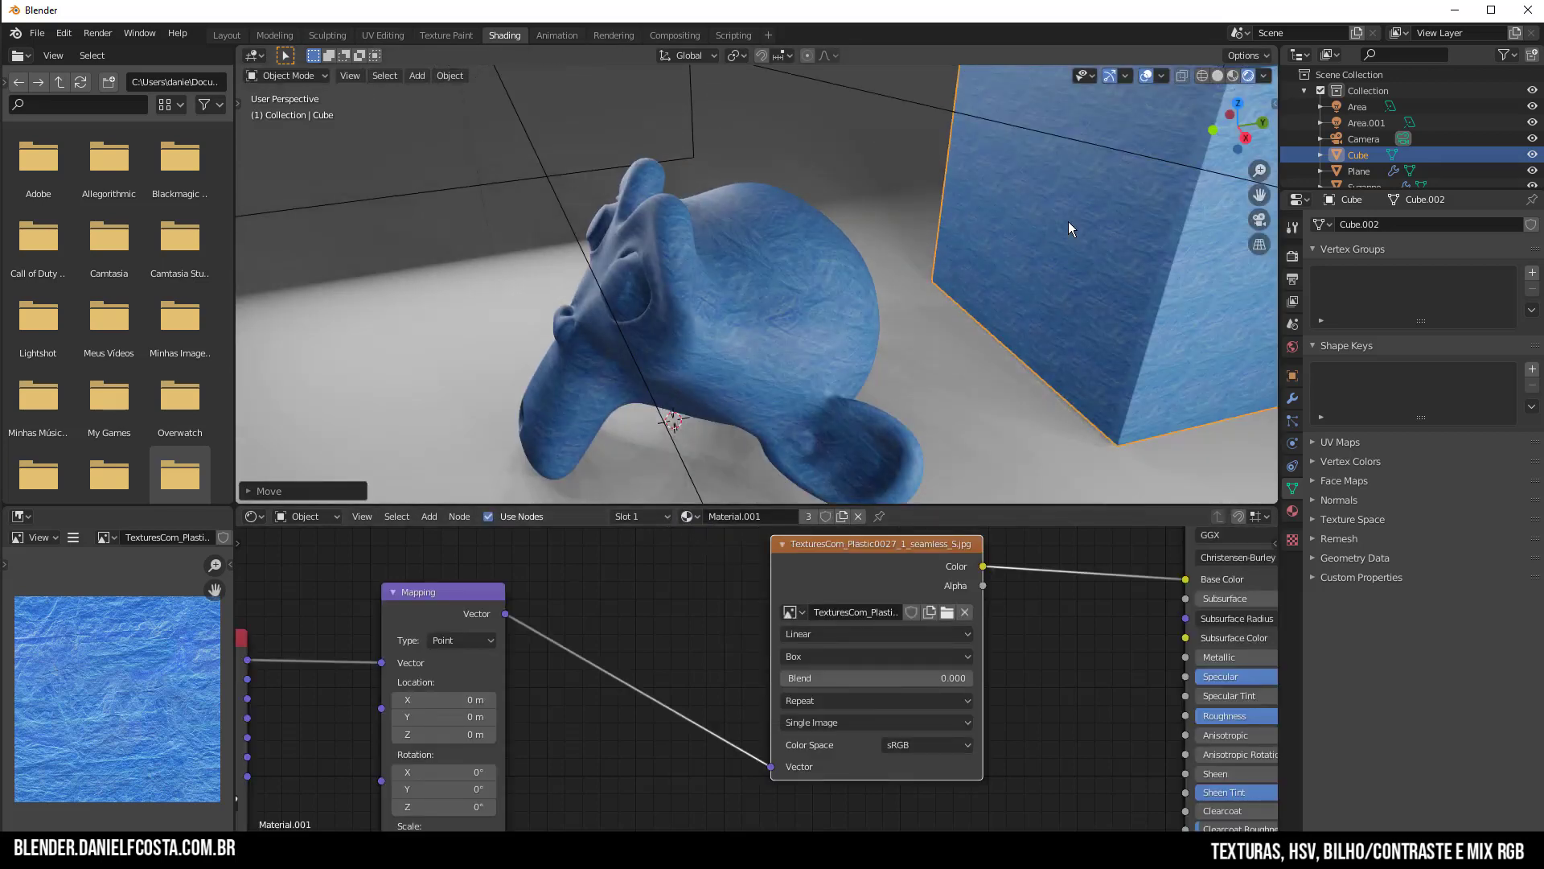
{"action": "middle_click_drag", "start_coordinate": [1068, 220], "coordinate": [817, 280], "text": "shift"}
{"action": "scroll", "coordinate": [921, 278], "scroll_direction": "up", "scroll_amount": 2}
{"action": "middle_click_drag", "start_coordinate": [922, 280], "coordinate": [927, 276]}
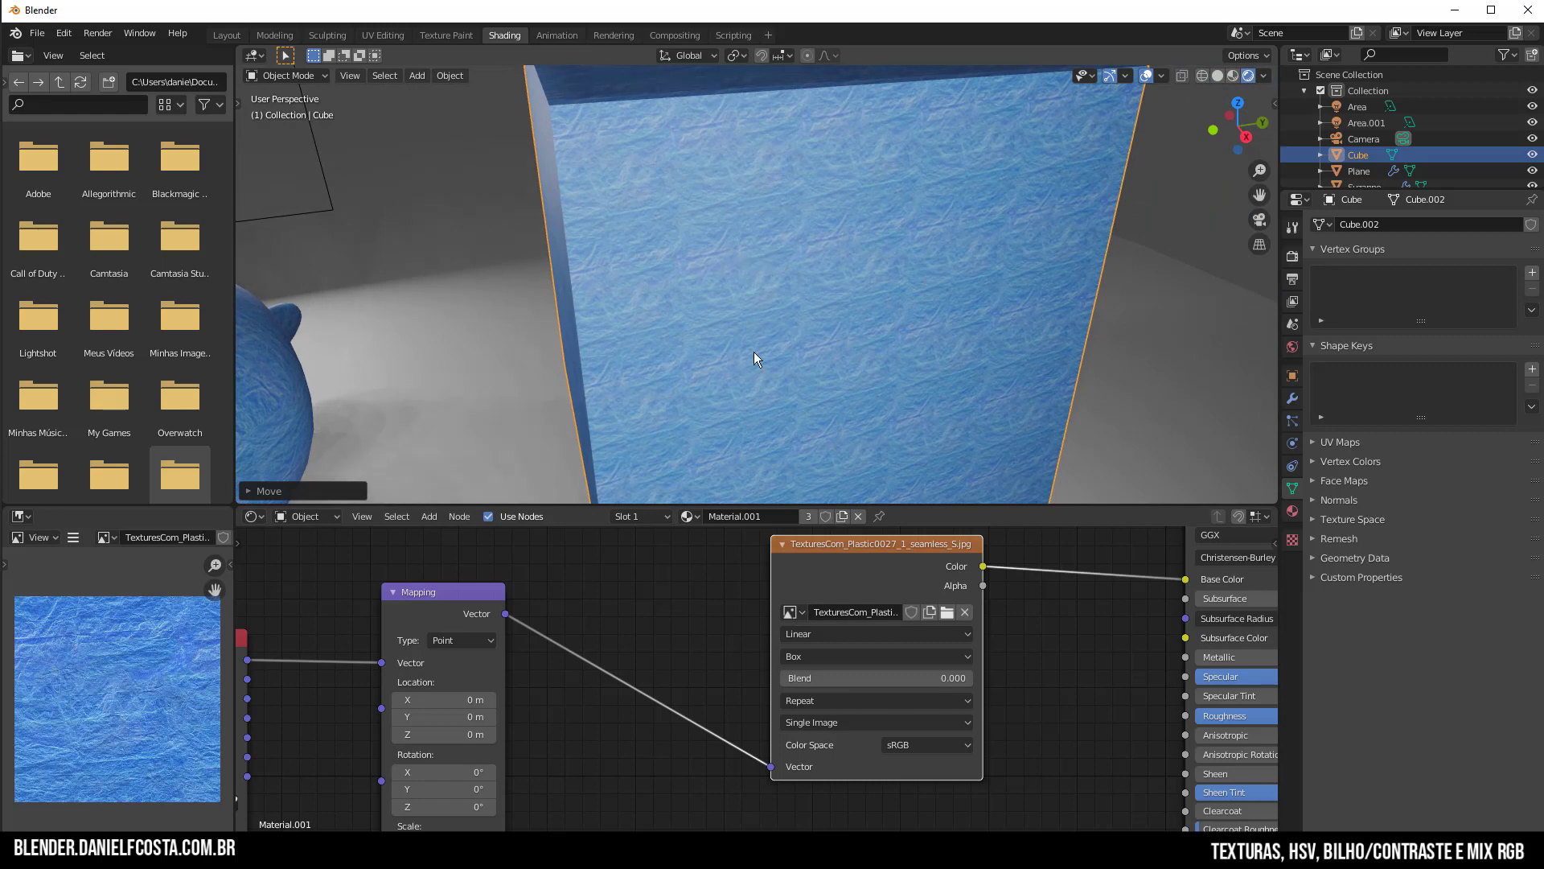
Set the Mapping node's scale to 1 on all three axes and view the cube from above
{"action": "middle_click_drag", "start_coordinate": [439, 760], "coordinate": [546, 654]}
{"action": "left_click_drag", "start_coordinate": [567, 738], "coordinate": [567, 772]}
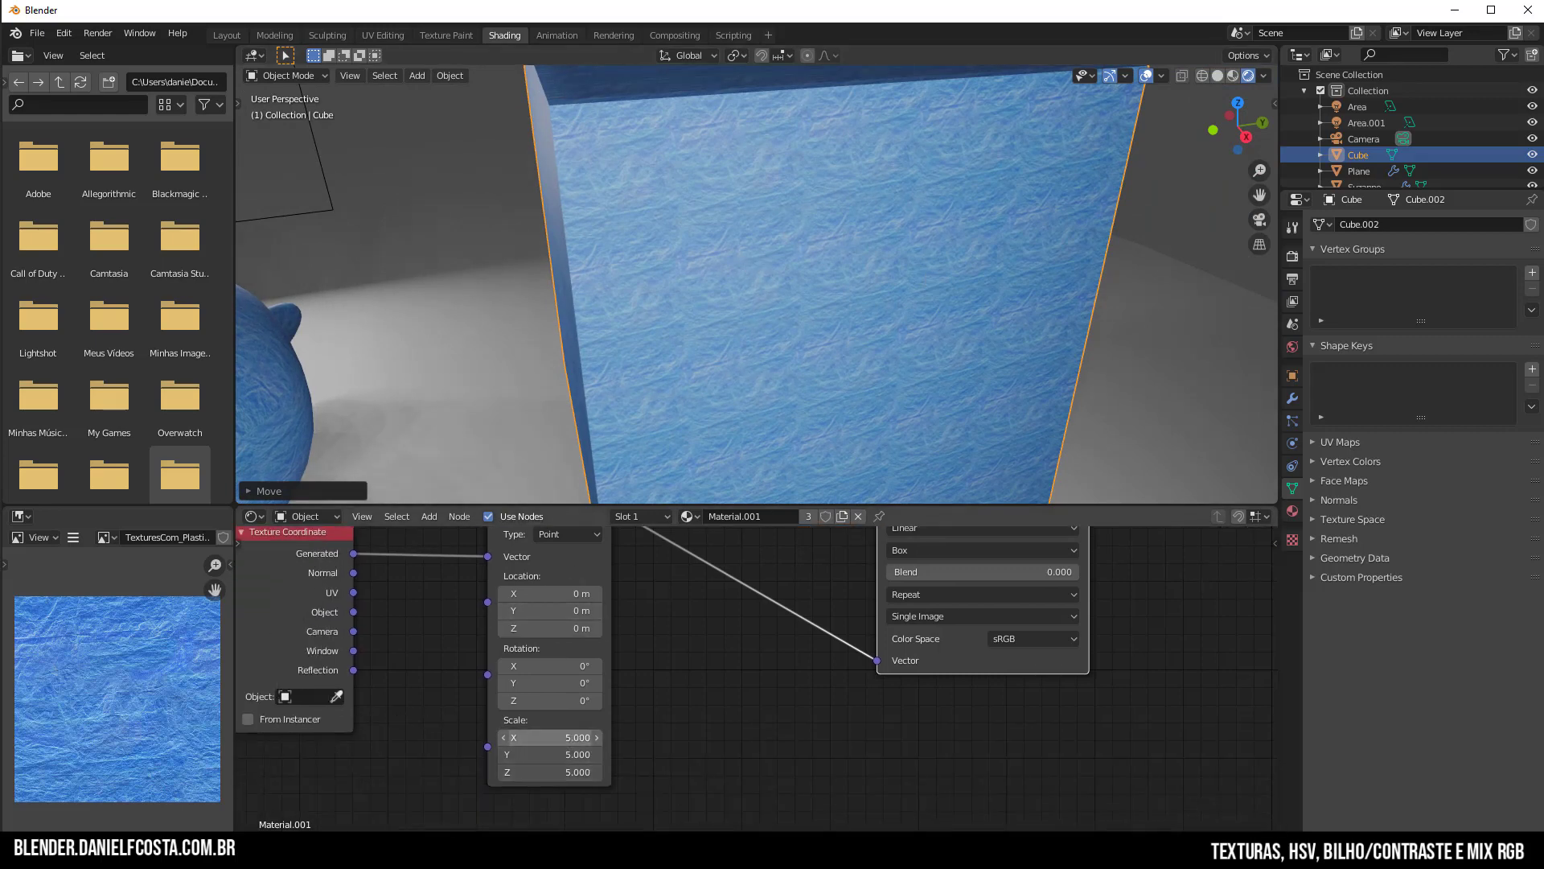
{"action": "type", "text": "1"}
{"action": "key", "text": "Return"}
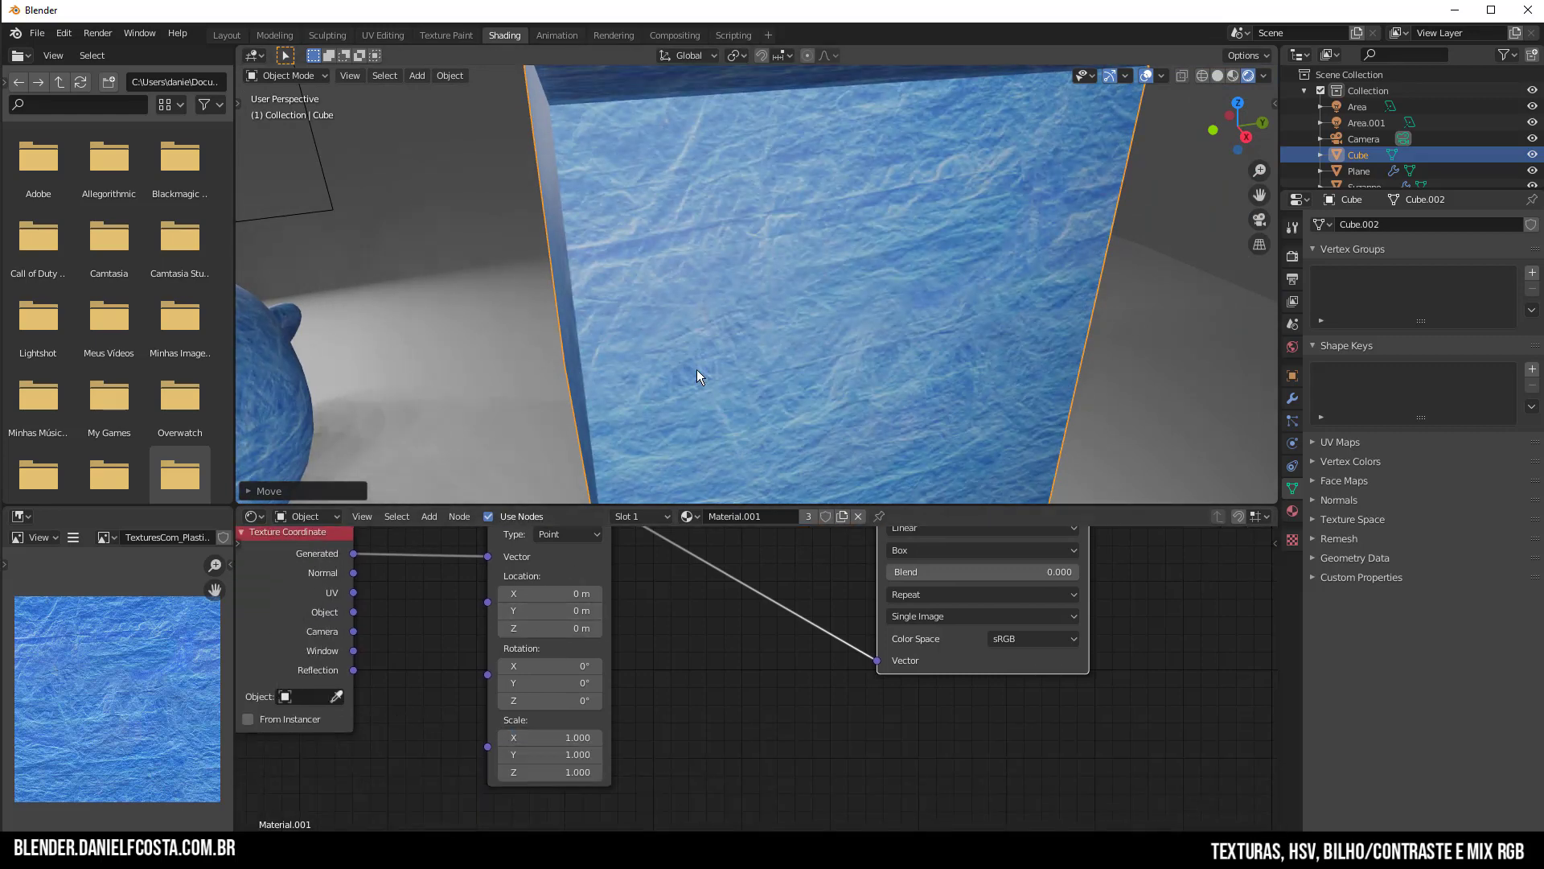
{"action": "middle_click_drag", "start_coordinate": [697, 369], "coordinate": [756, 351]}
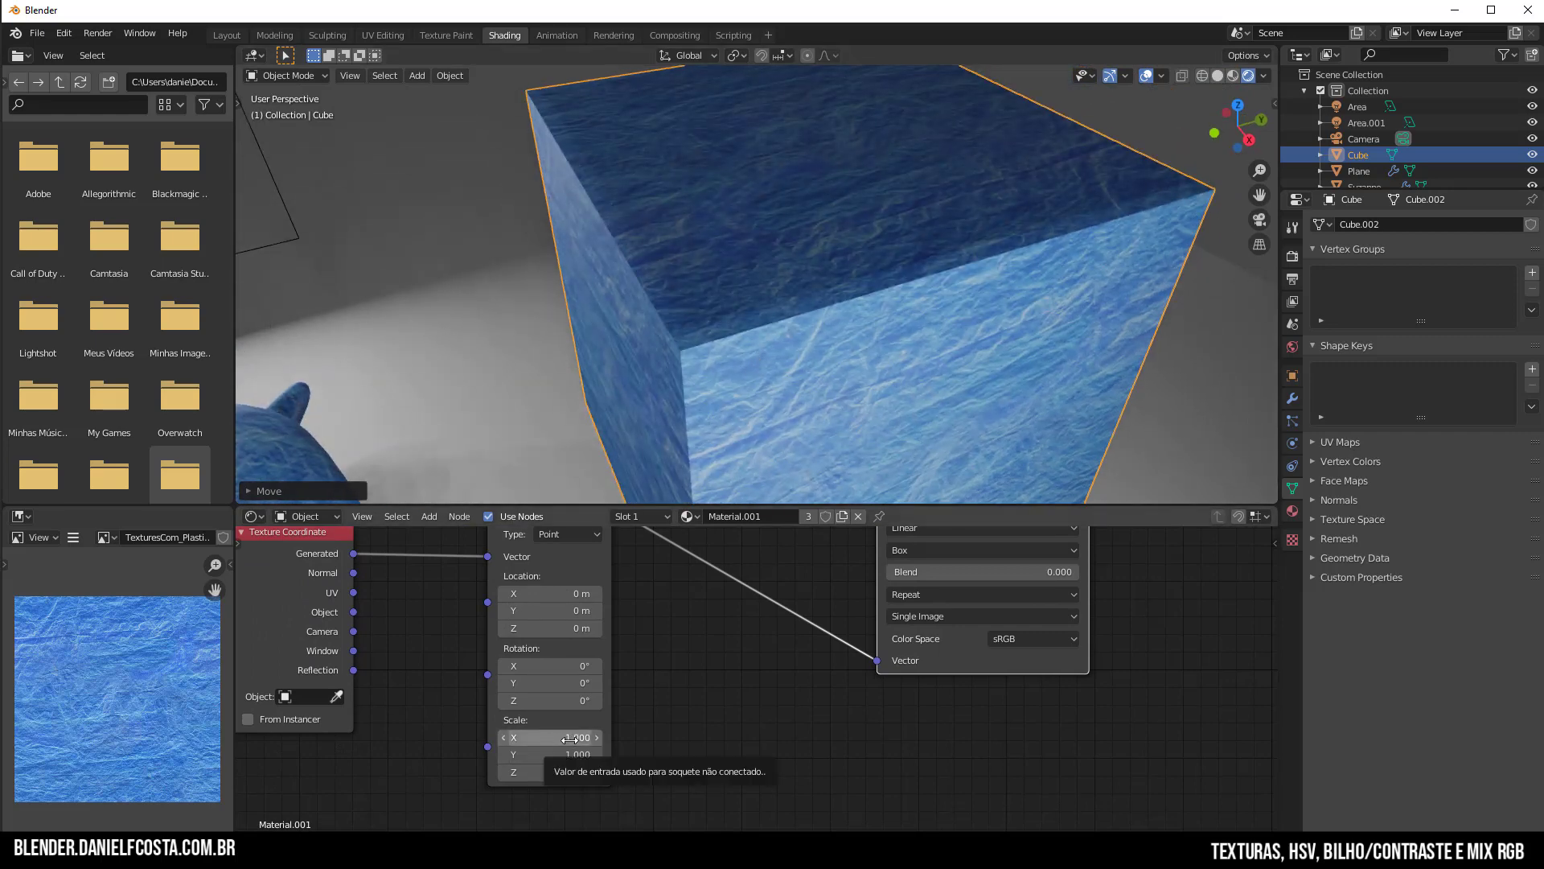
Set the Mapping node's X, Y and Z scale to 3 together
{"action": "mouse_move", "coordinate": [569, 739]}
{"action": "left_mouse_down"}
{"action": "mouse_move", "coordinate": [569, 773]}
{"action": "mouse_move", "coordinate": [571, 740]}
{"action": "left_mouse_up"}
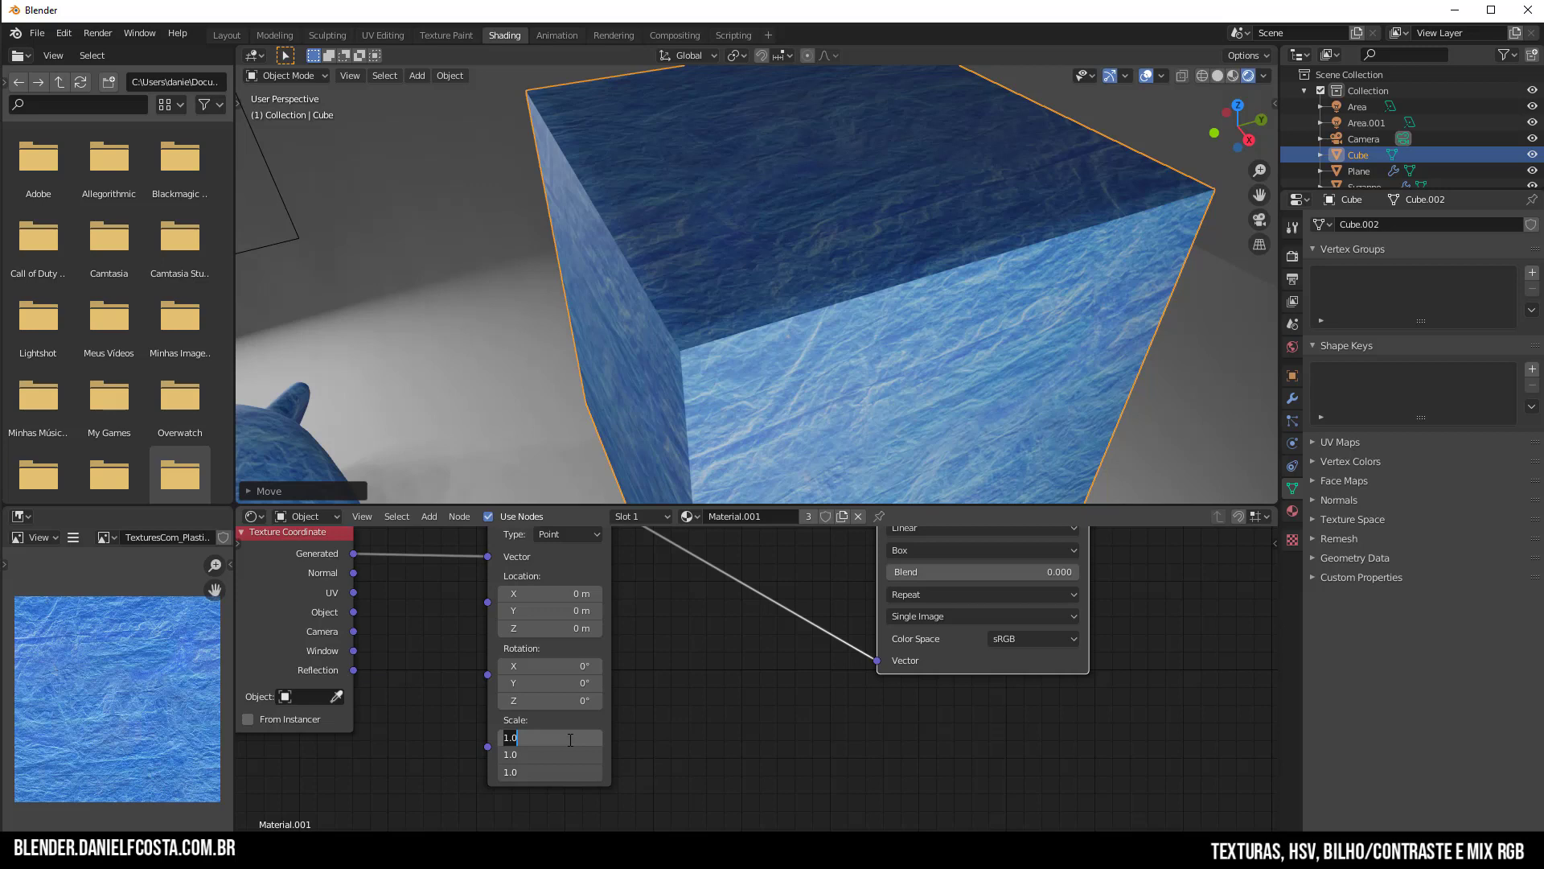
{"action": "type", "text": "3"}
{"action": "key", "text": "Return"}
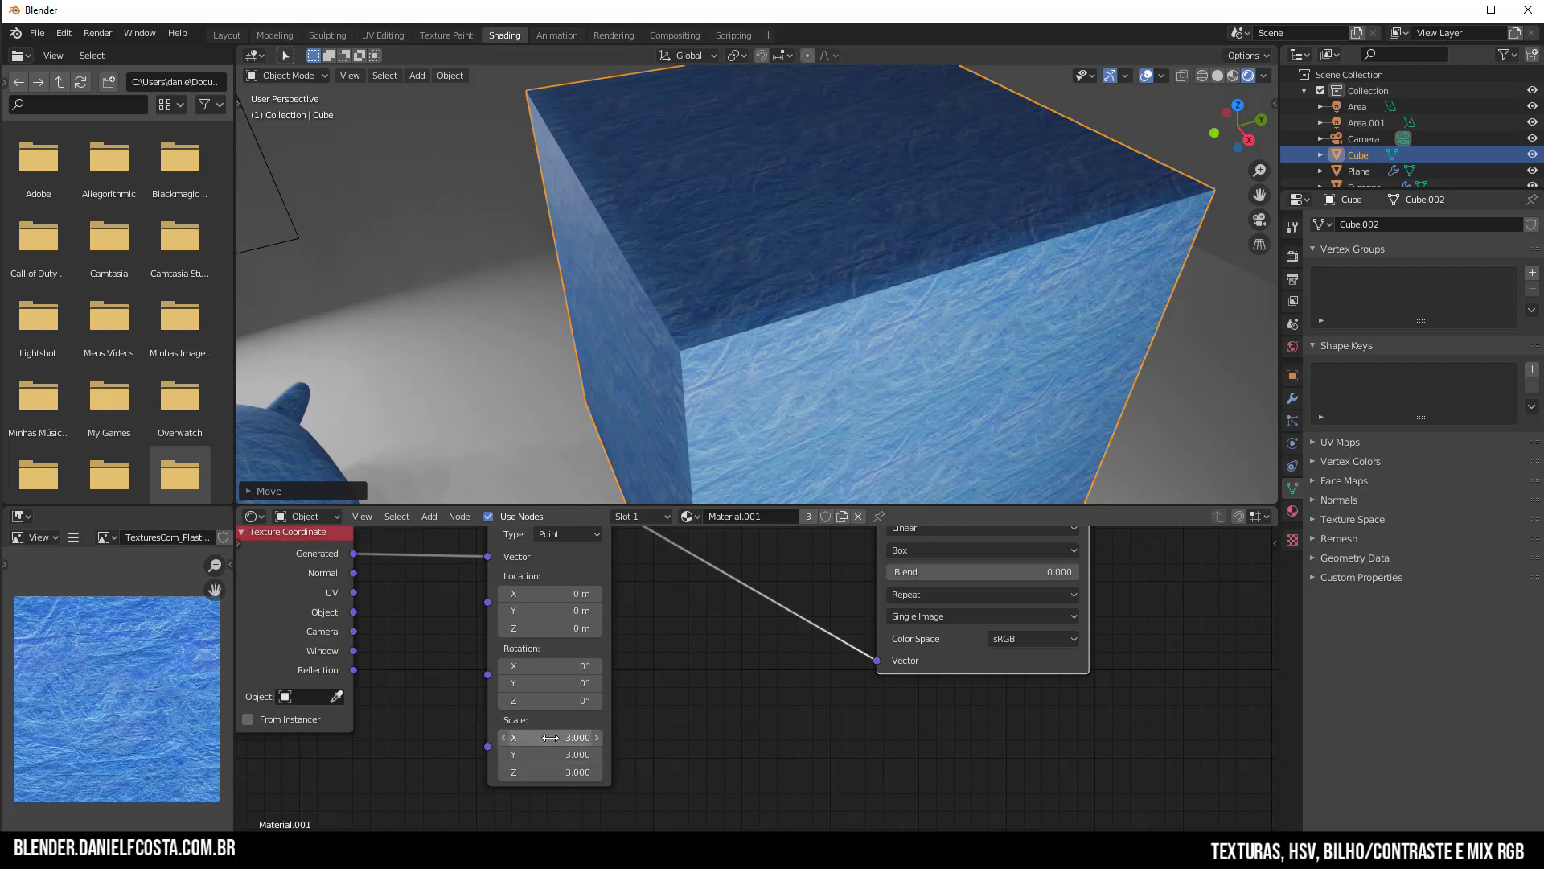
Try an X scale of 9.900 on the Mapping node, check the cube's faces, and set X back to 3
{"action": "left_click_drag", "start_coordinate": [554, 738], "coordinate": [609, 738]}
{"action": "middle_click_drag", "start_coordinate": [790, 338], "coordinate": [827, 311]}
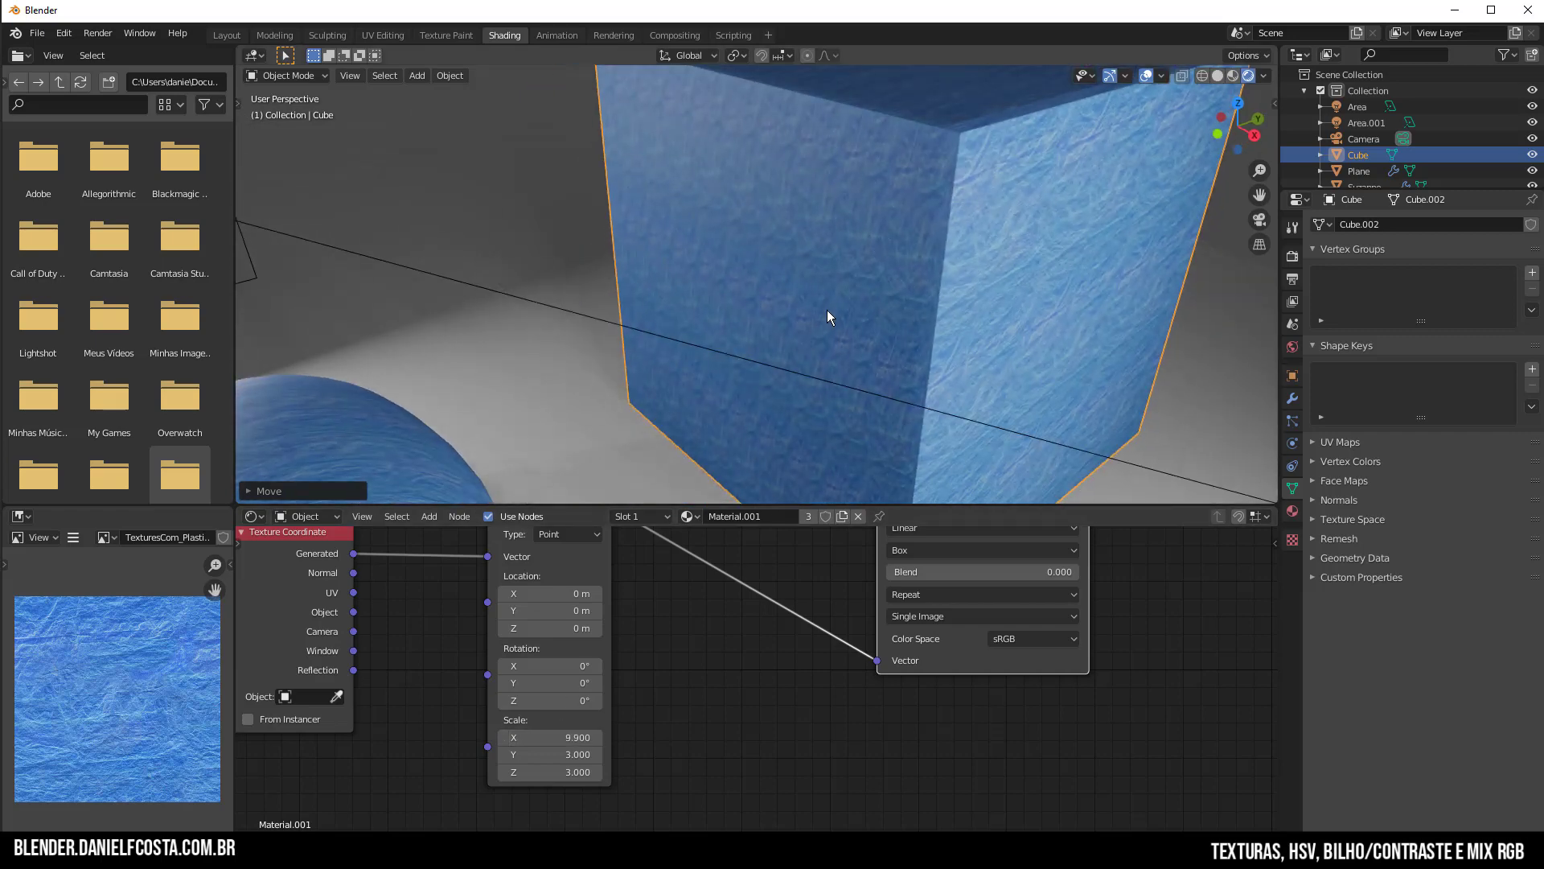
{"action": "left_click", "coordinate": [570, 738]}
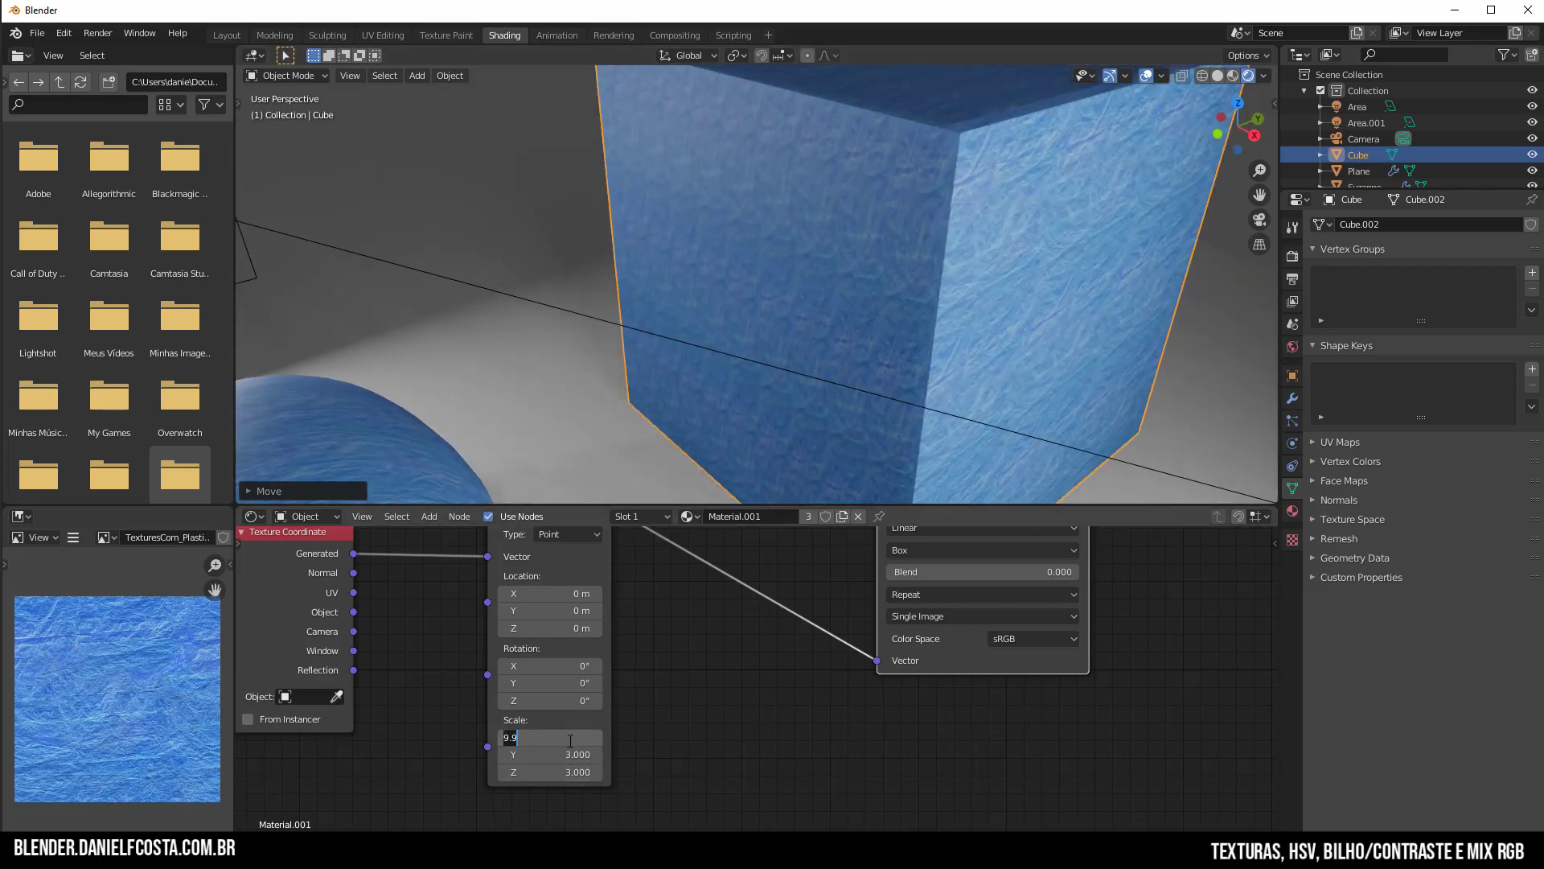
{"action": "type", "text": "3"}
{"action": "key", "text": "Return"}
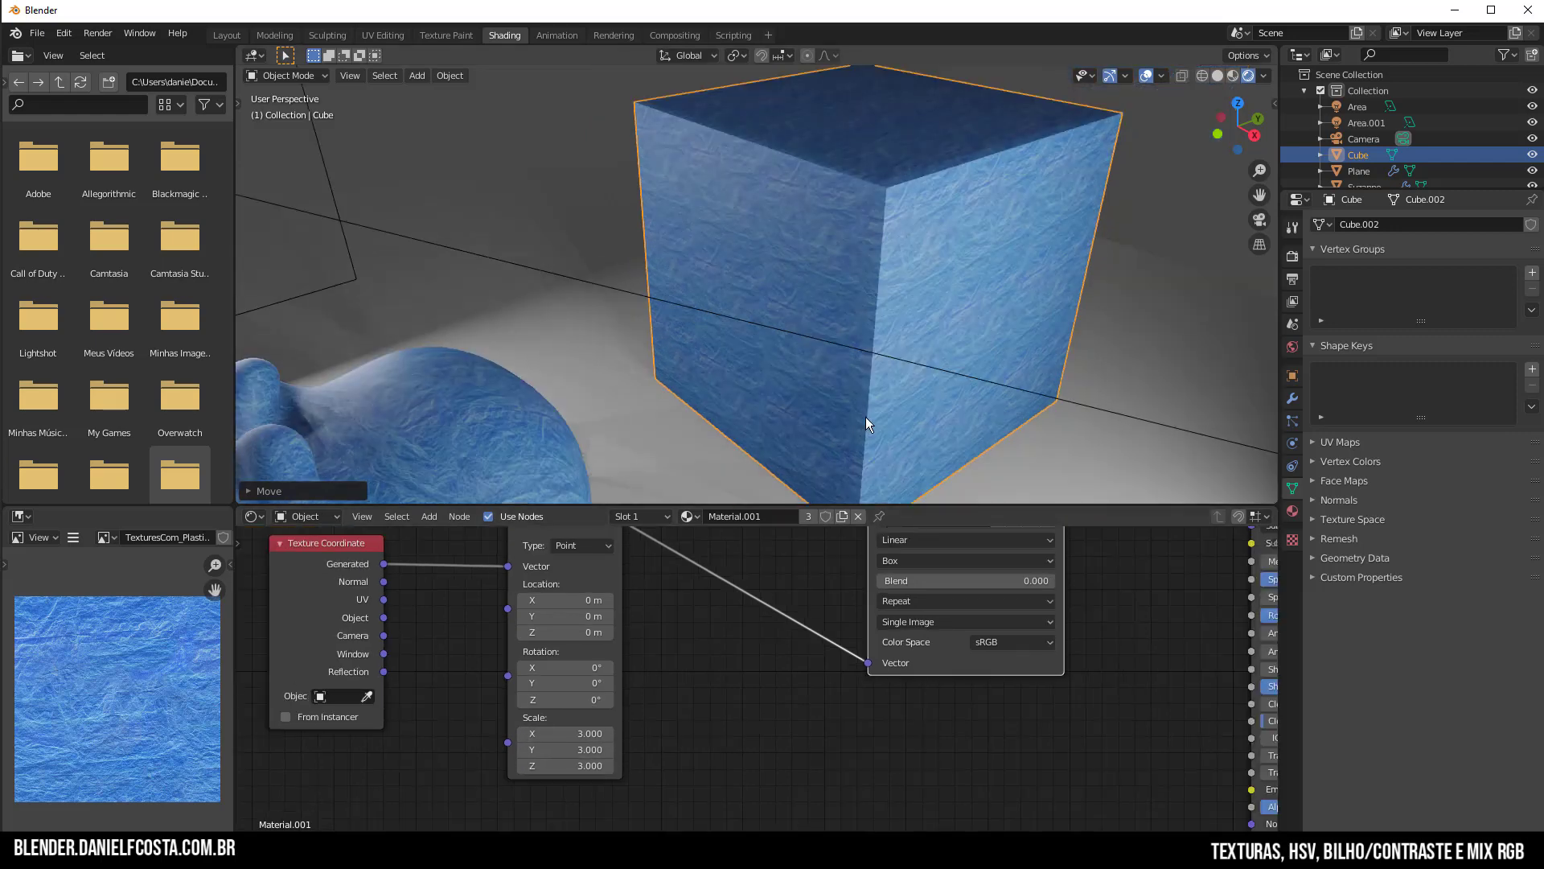
Select Suzanne and examine the box-projected texture on her head up close
{"action": "scroll", "coordinate": [904, 408], "scroll_direction": "down", "scroll_amount": 2}
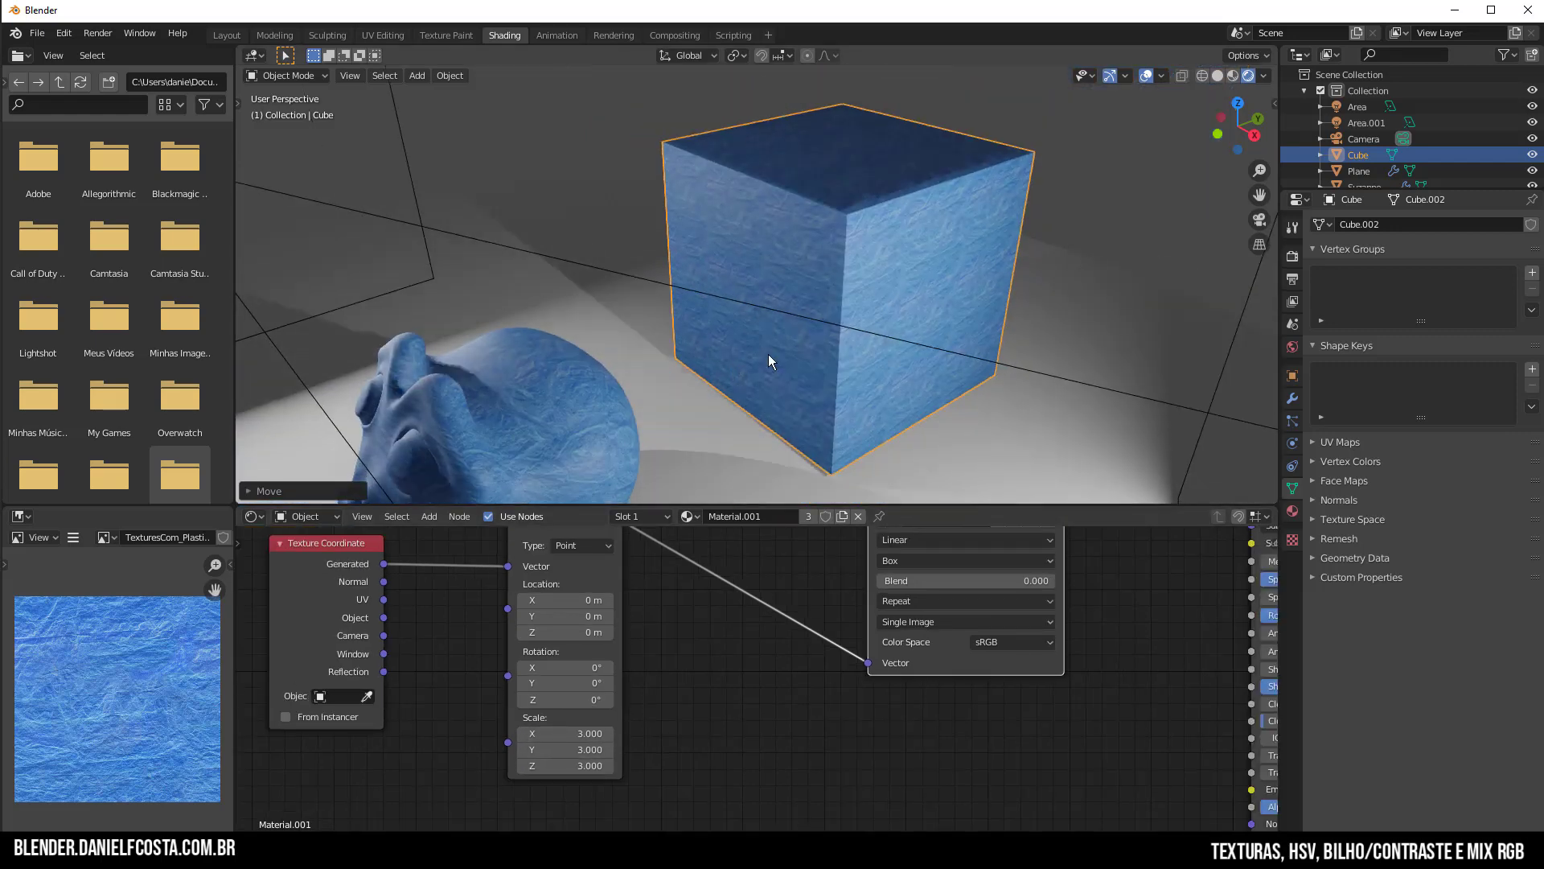
{"action": "middle_click_drag", "start_coordinate": [616, 413], "coordinate": [716, 405], "text": "shift"}
{"action": "scroll", "coordinate": [771, 351], "scroll_direction": "up", "scroll_amount": 3}
{"action": "left_click", "coordinate": [716, 406]}
{"action": "scroll", "coordinate": [711, 432], "scroll_direction": "up", "scroll_amount": 3}
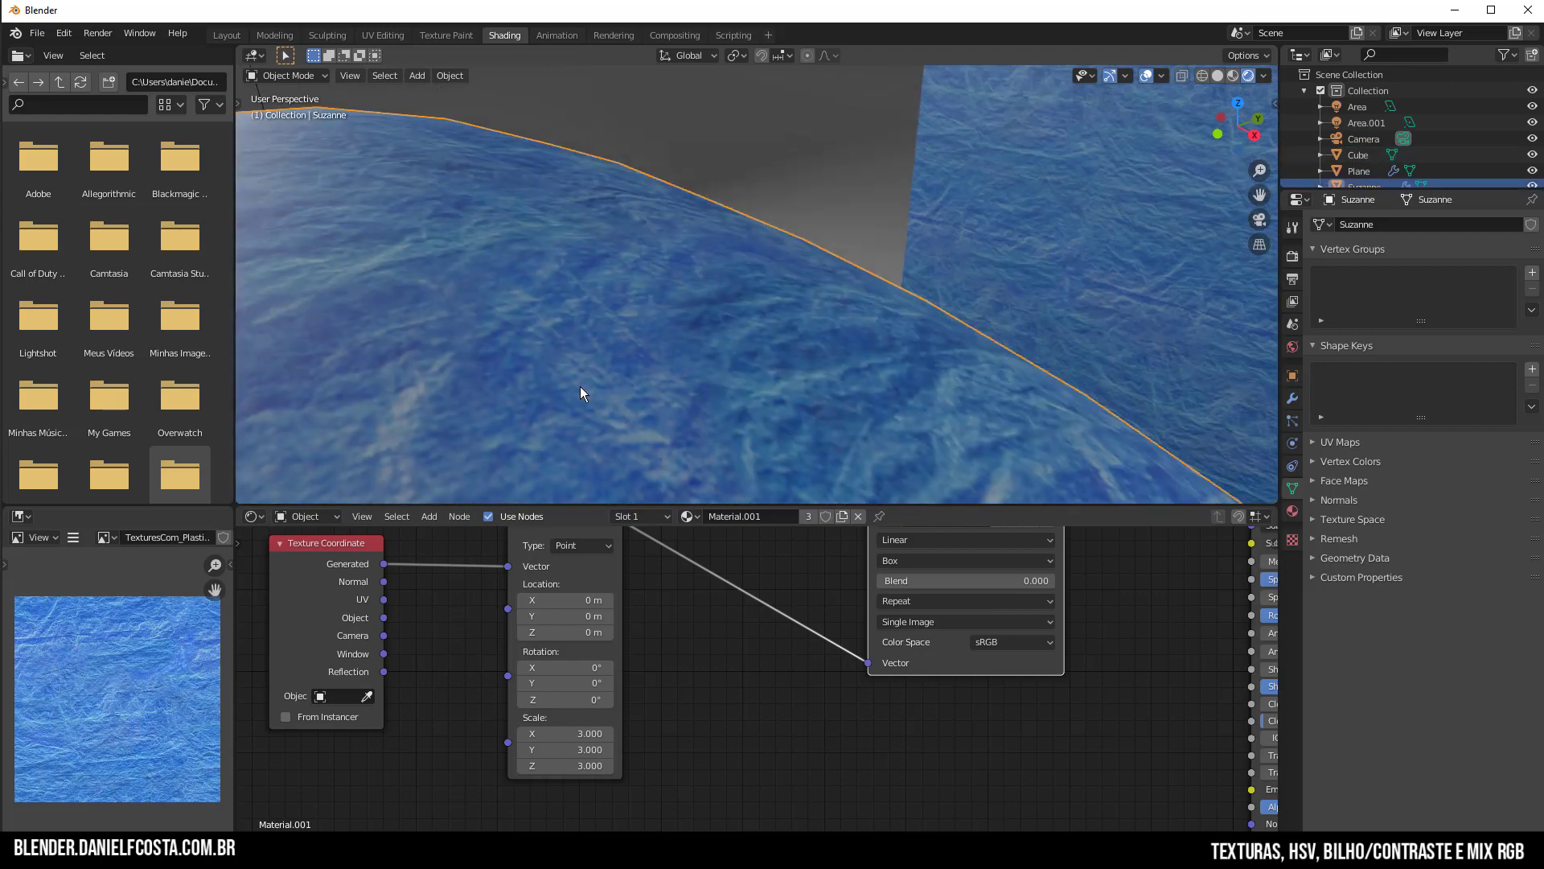
{"action": "scroll", "coordinate": [581, 386], "scroll_direction": "down", "scroll_amount": 3}
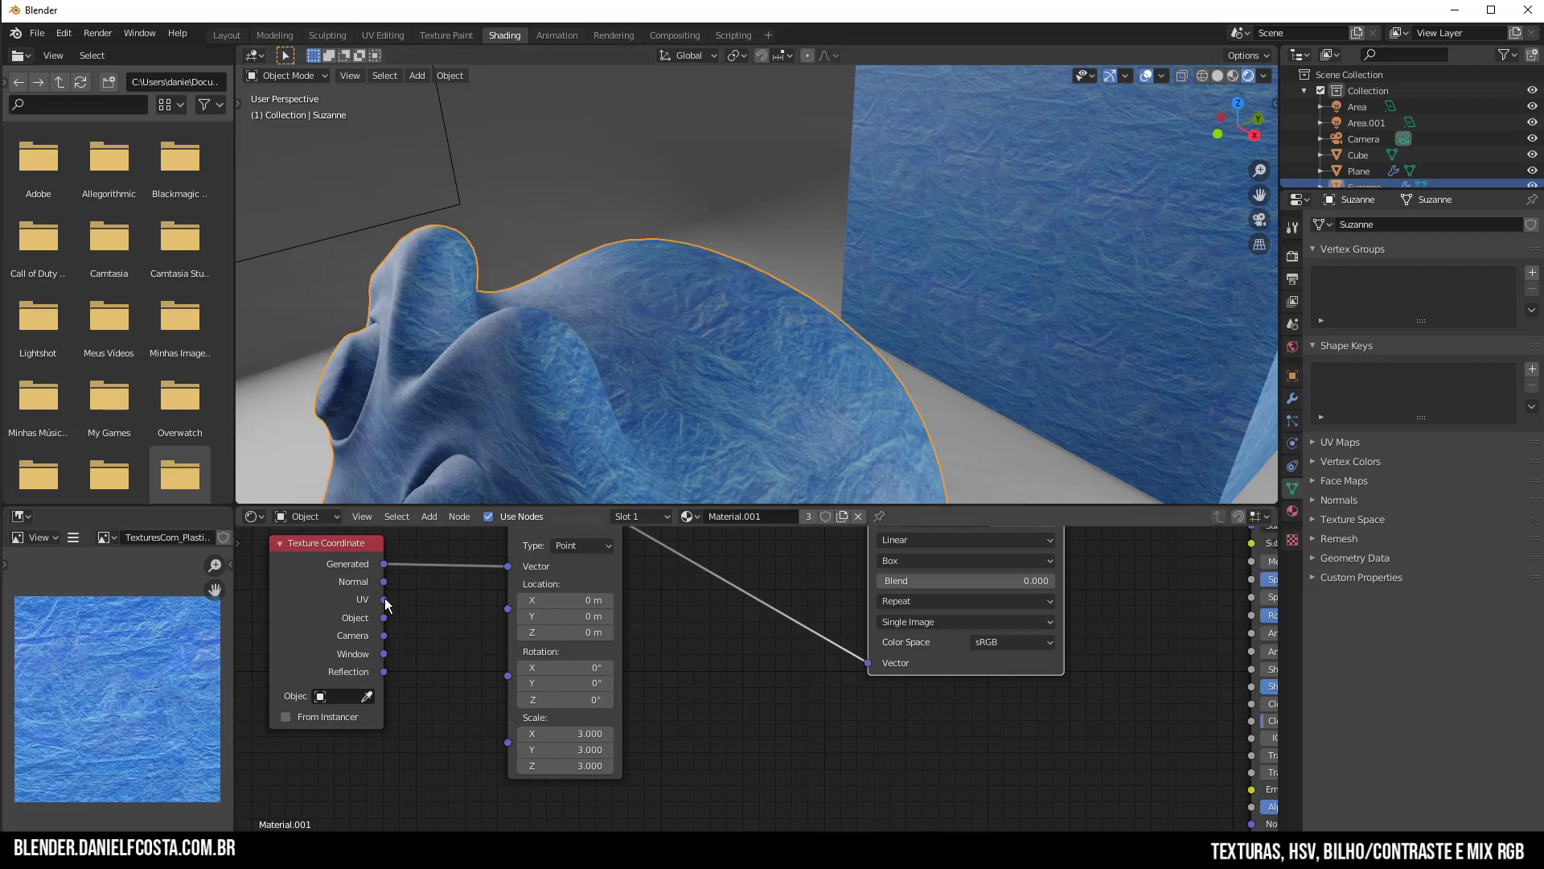
Connect the Texture Coordinate's UV output to the Mapping vector, set the image projection to Flat, and inspect Suzanne
{"action": "left_click_drag", "start_coordinate": [385, 604], "coordinate": [508, 566]}
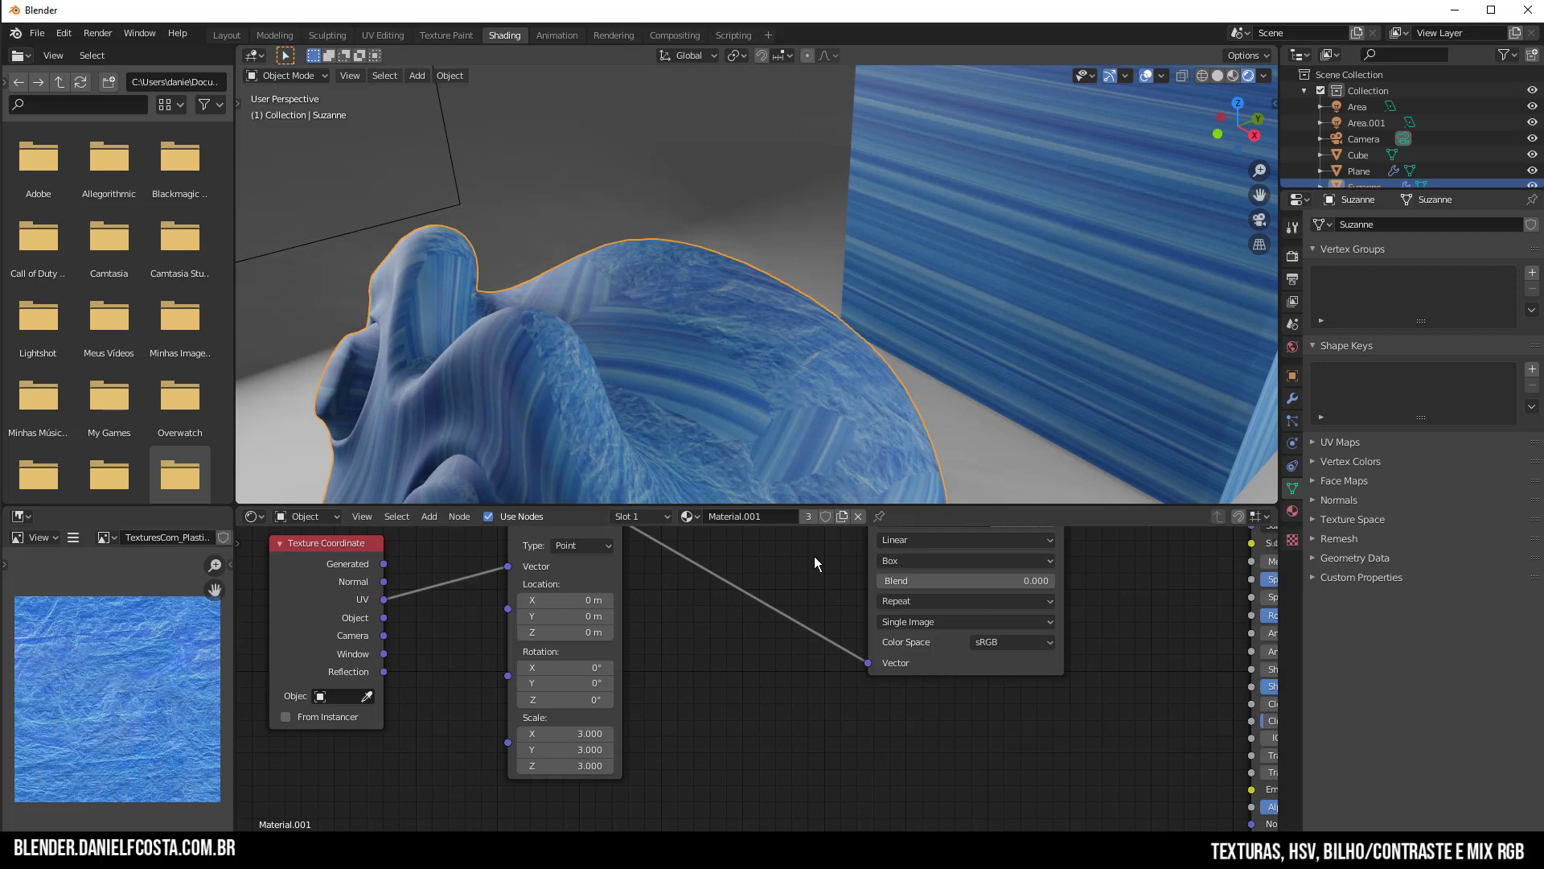
{"action": "middle_click_drag", "start_coordinate": [814, 557], "coordinate": [756, 619]}
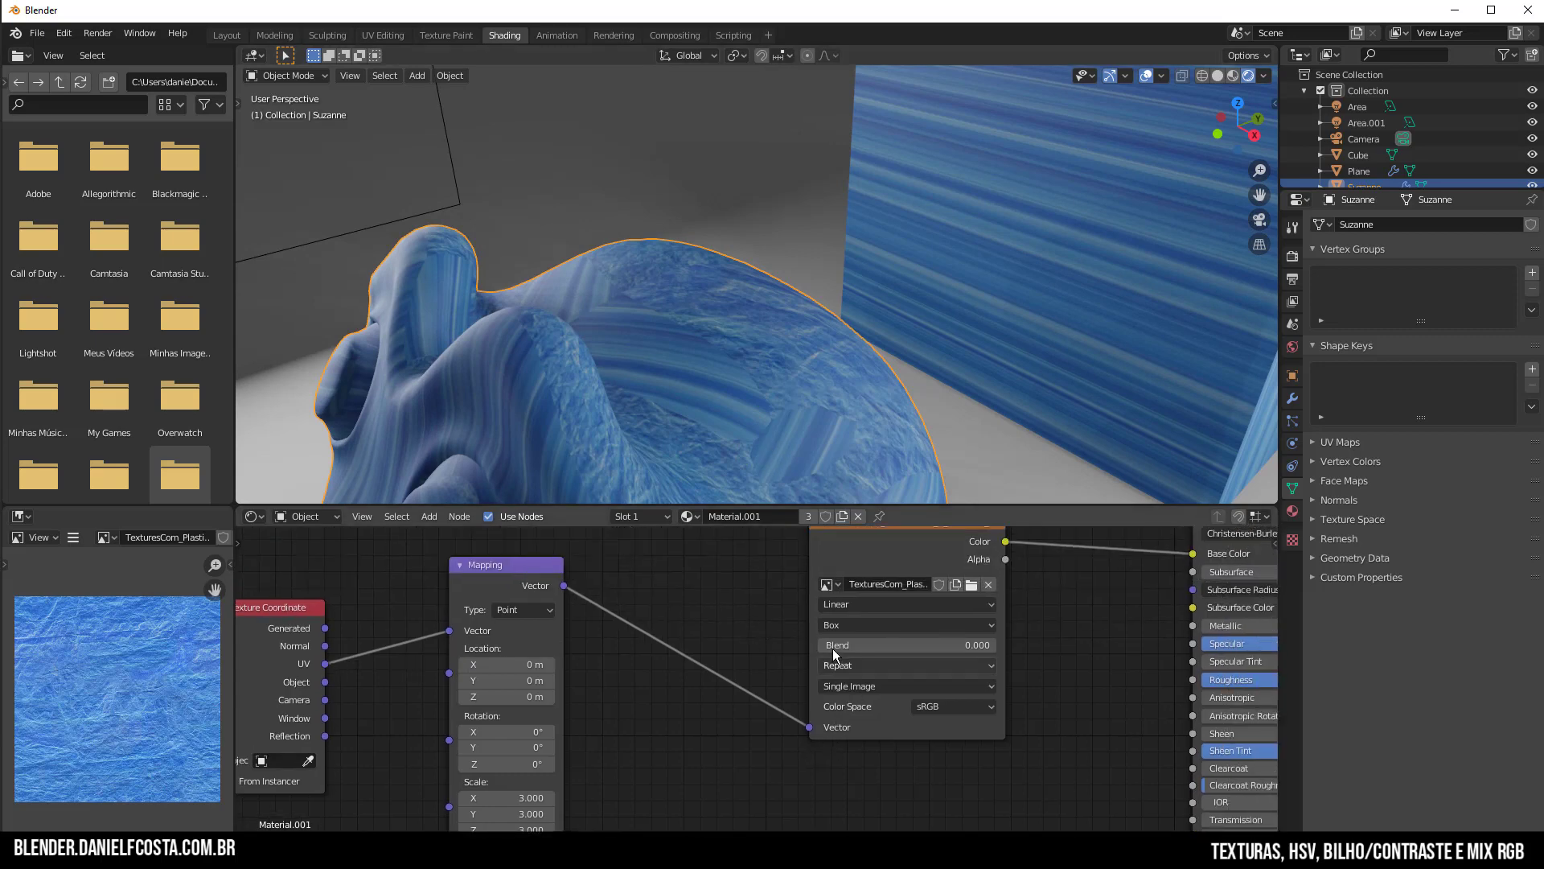
{"action": "left_click", "coordinate": [861, 624]}
{"action": "left_click", "coordinate": [853, 641]}
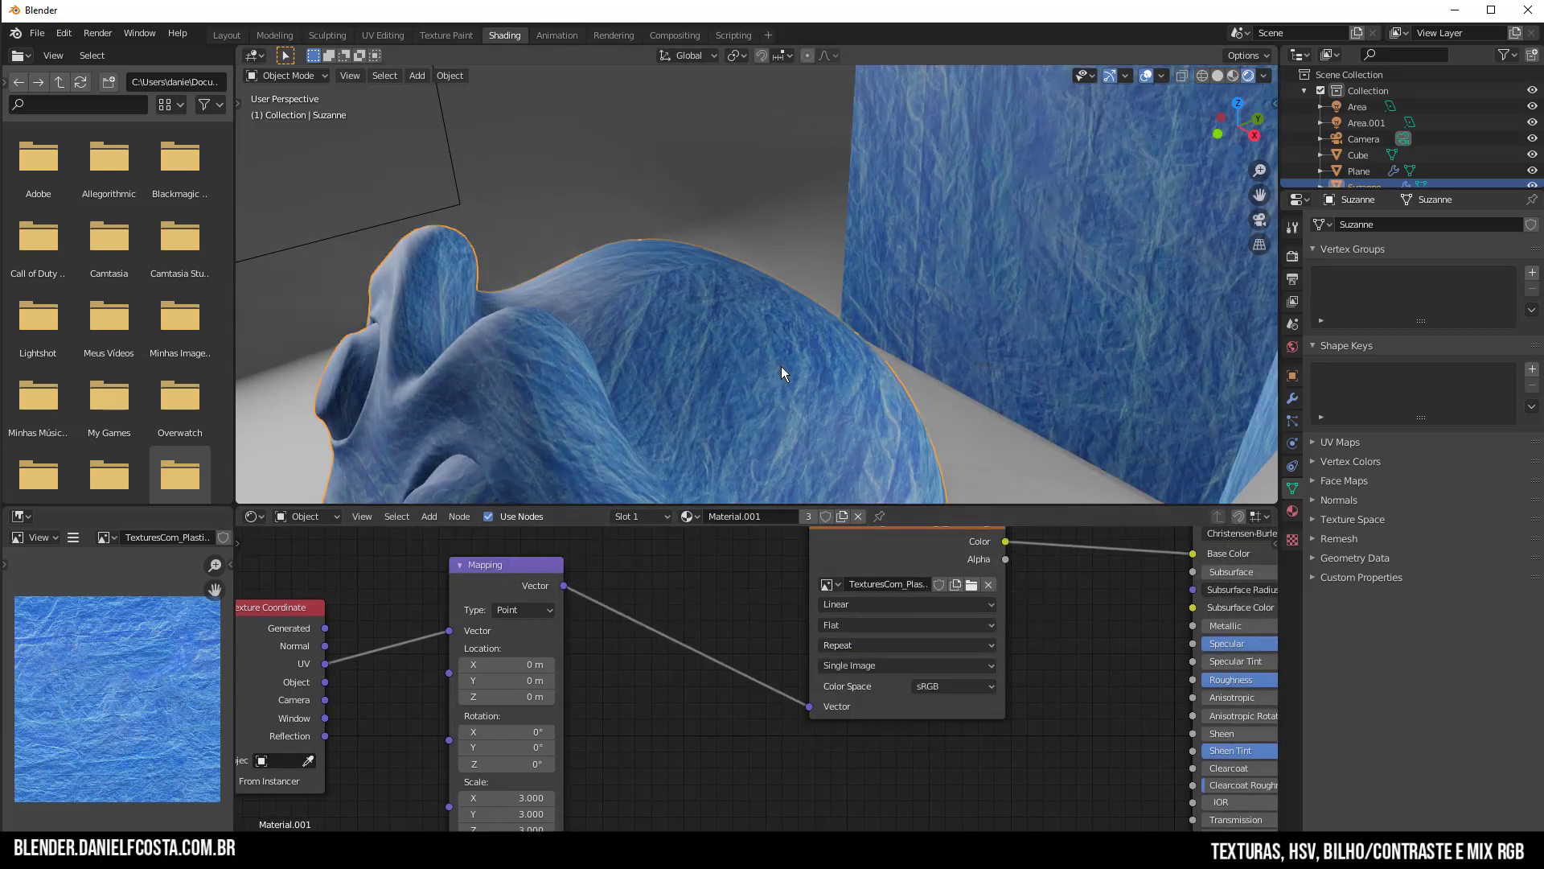
{"action": "scroll", "coordinate": [782, 373], "scroll_direction": "down", "scroll_amount": 5}
{"action": "middle_click_drag", "start_coordinate": [777, 378], "coordinate": [724, 290]}
{"action": "scroll", "coordinate": [584, 417], "scroll_direction": "up", "scroll_amount": 4}
{"action": "scroll", "coordinate": [724, 293], "scroll_direction": "up", "scroll_amount": 4}
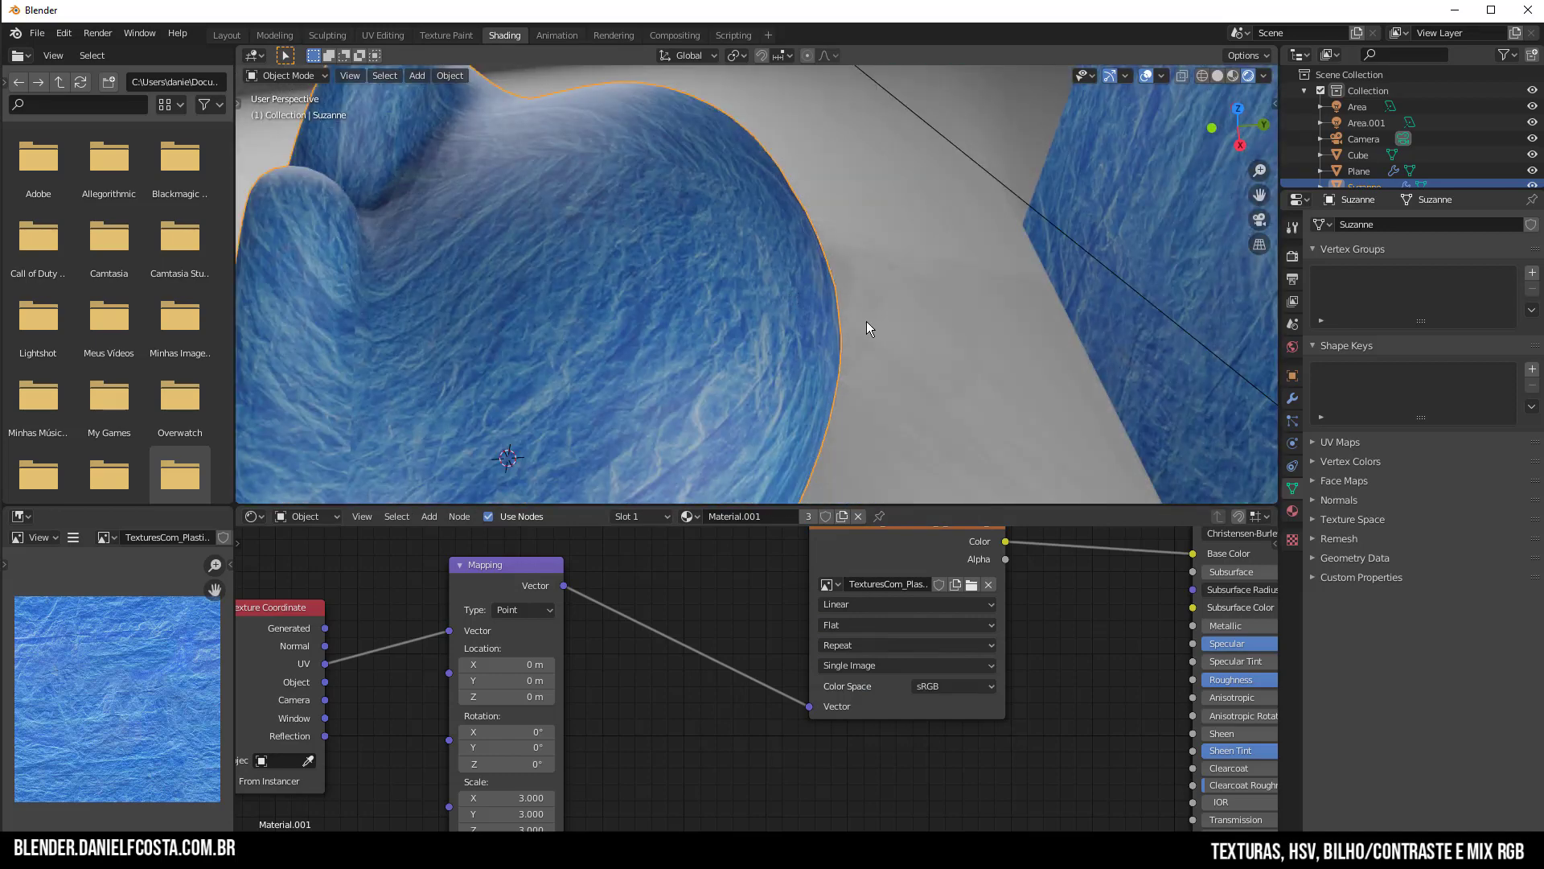
Return the image projection to Box and reconnect the Generated output to the Mapping node's Vector input
{"action": "left_click", "coordinate": [881, 624]}
{"action": "left_click", "coordinate": [844, 645]}
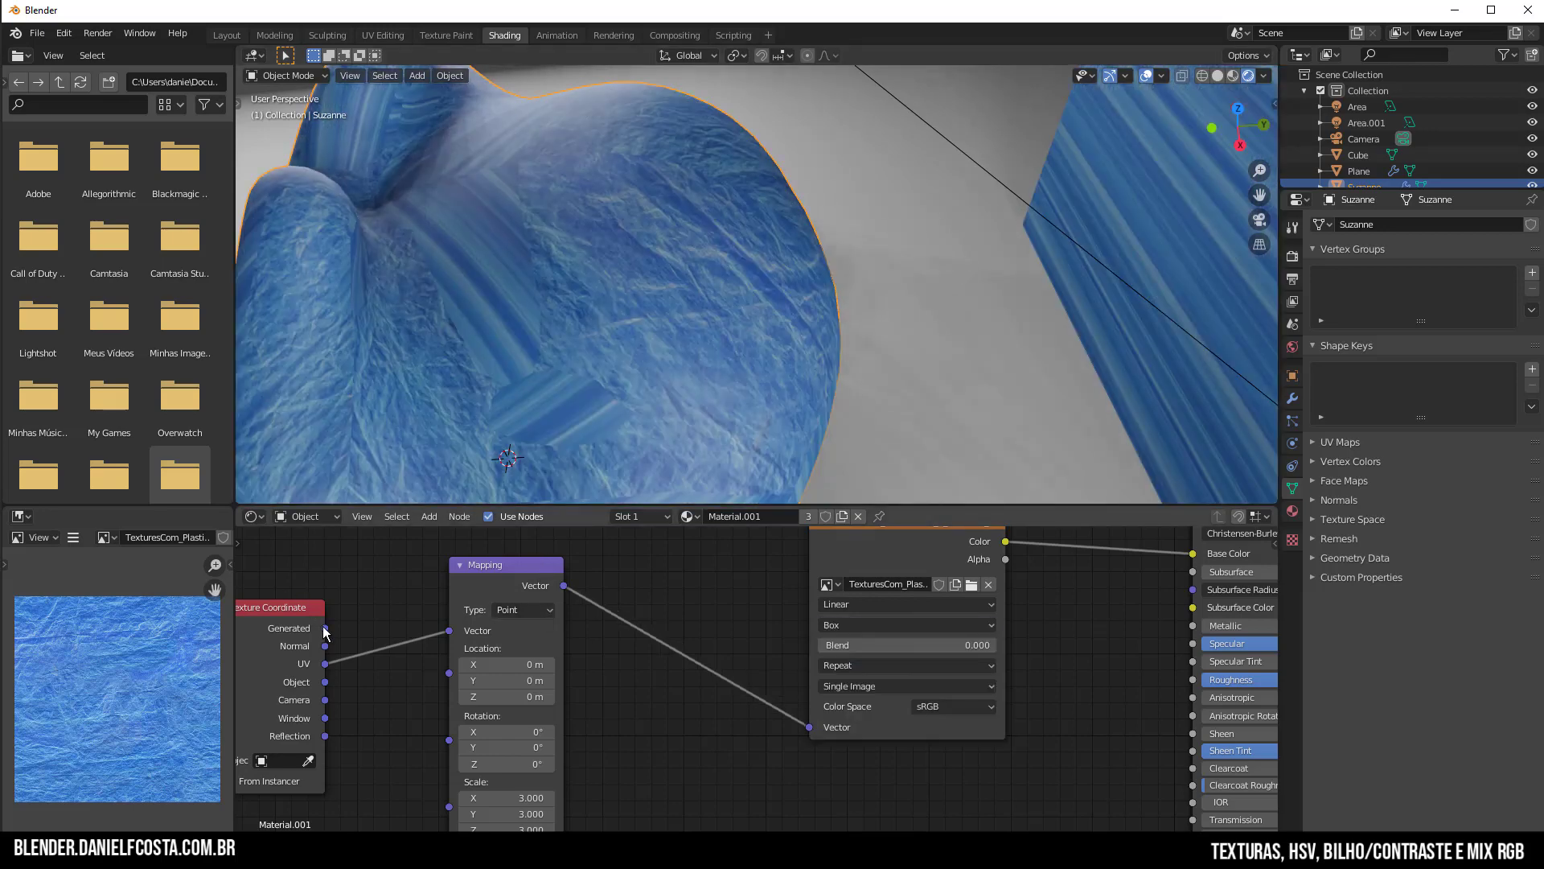
{"action": "left_click_drag", "start_coordinate": [325, 629], "coordinate": [450, 631]}
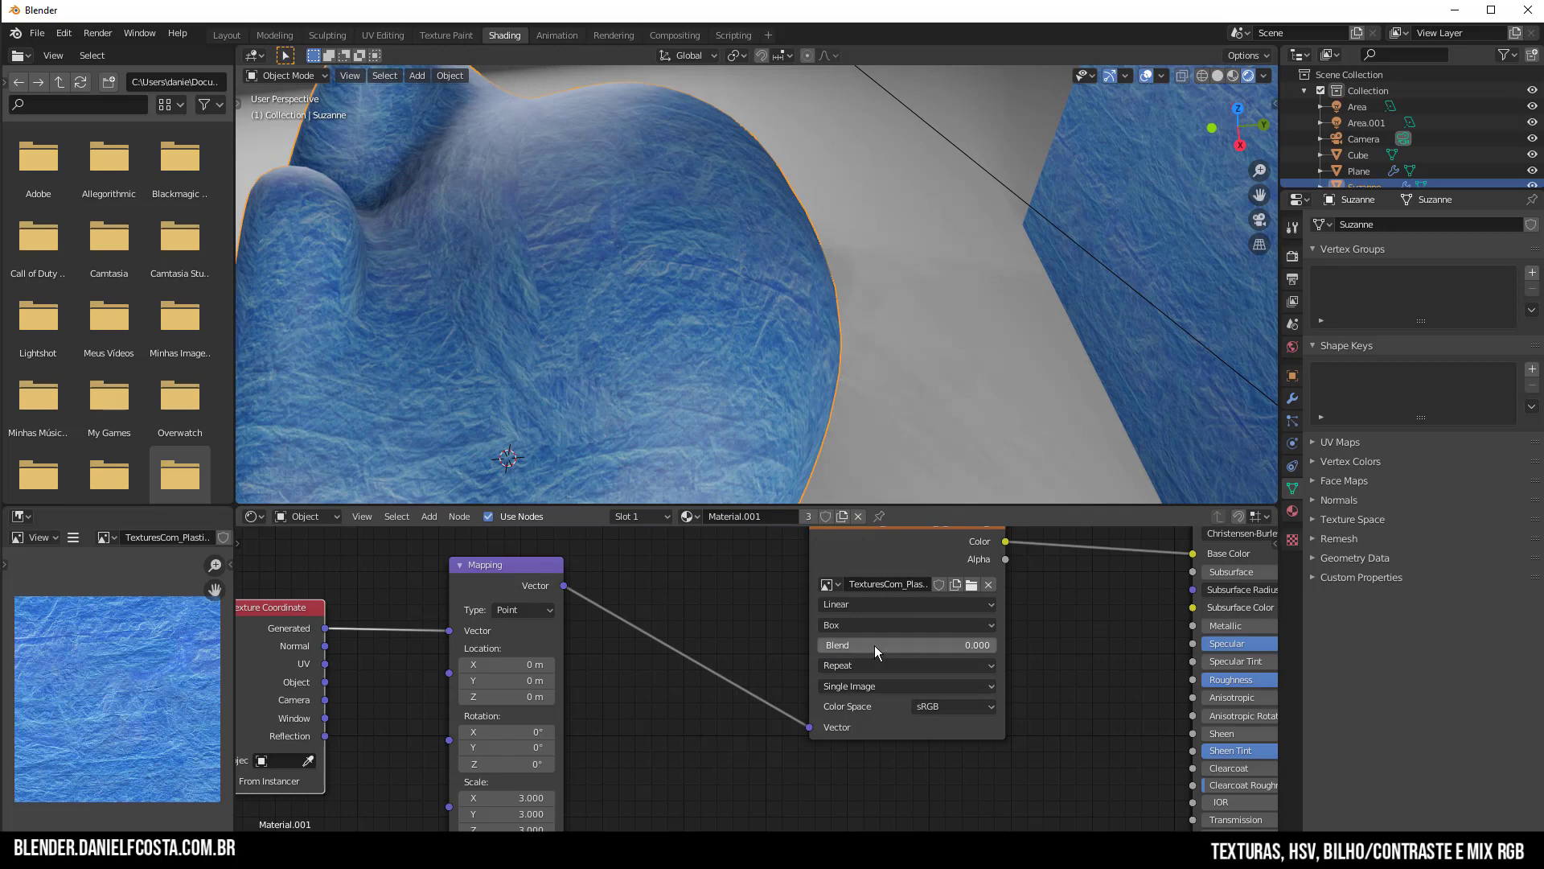
Set the Image Texture node's box Blend to 0.064 to soften the projection seams on Suzanne's head
{"action": "middle_click_drag", "start_coordinate": [659, 329], "coordinate": [697, 313]}
{"action": "scroll", "coordinate": [845, 308], "scroll_direction": "up", "scroll_amount": 4}
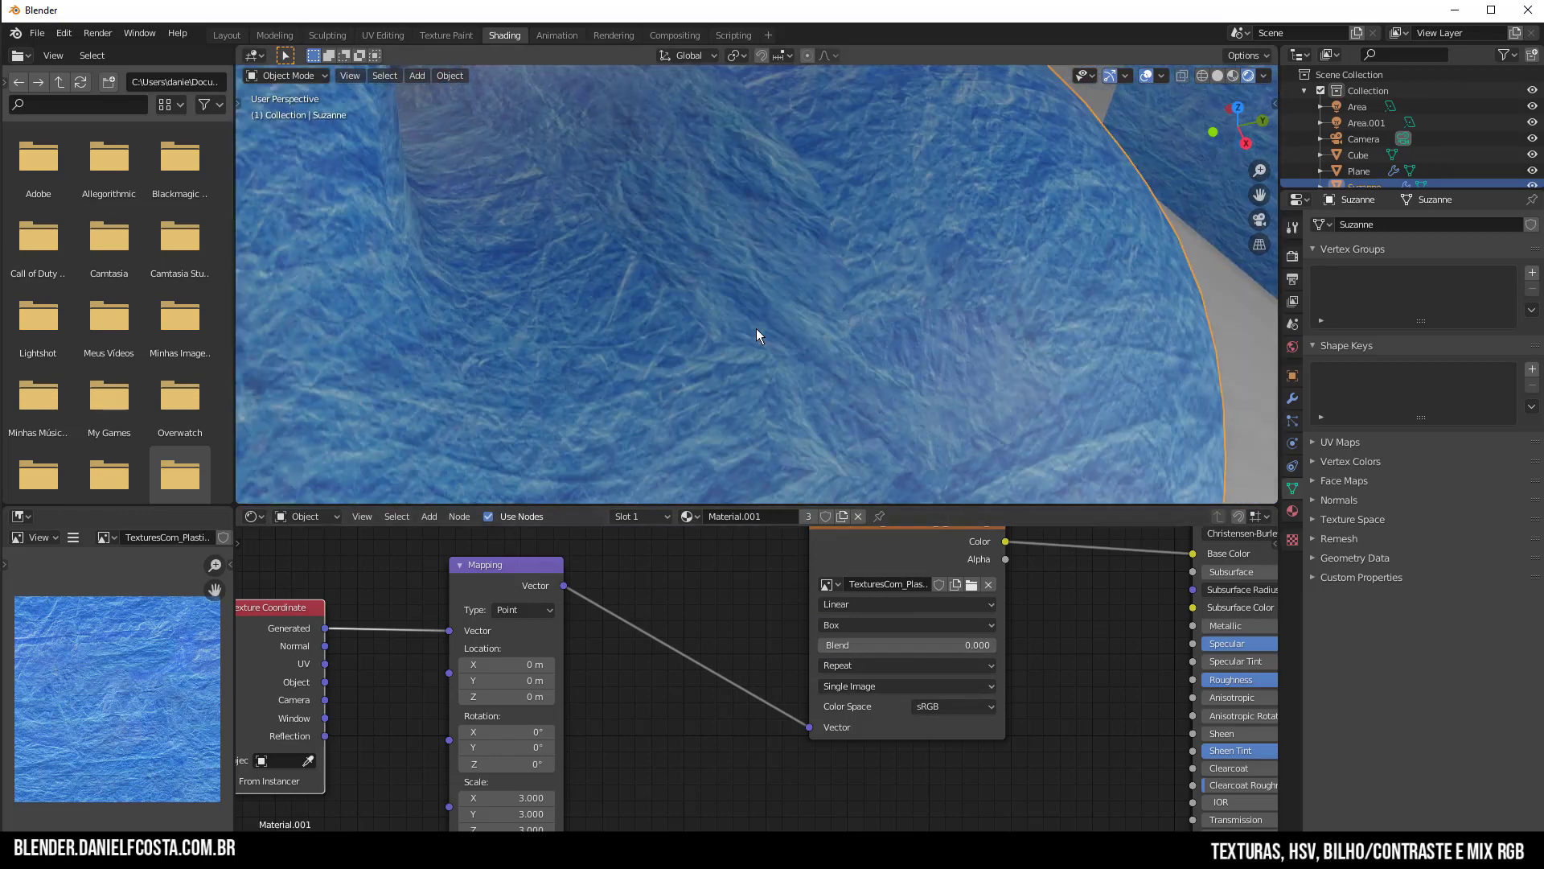
{"action": "scroll", "coordinate": [757, 328], "scroll_direction": "down", "scroll_amount": 3}
{"action": "mouse_move", "coordinate": [880, 645]}
{"action": "left_mouse_down"}
{"action": "mouse_move", "coordinate": [907, 646]}
{"action": "mouse_move", "coordinate": [891, 646]}
{"action": "left_mouse_up"}
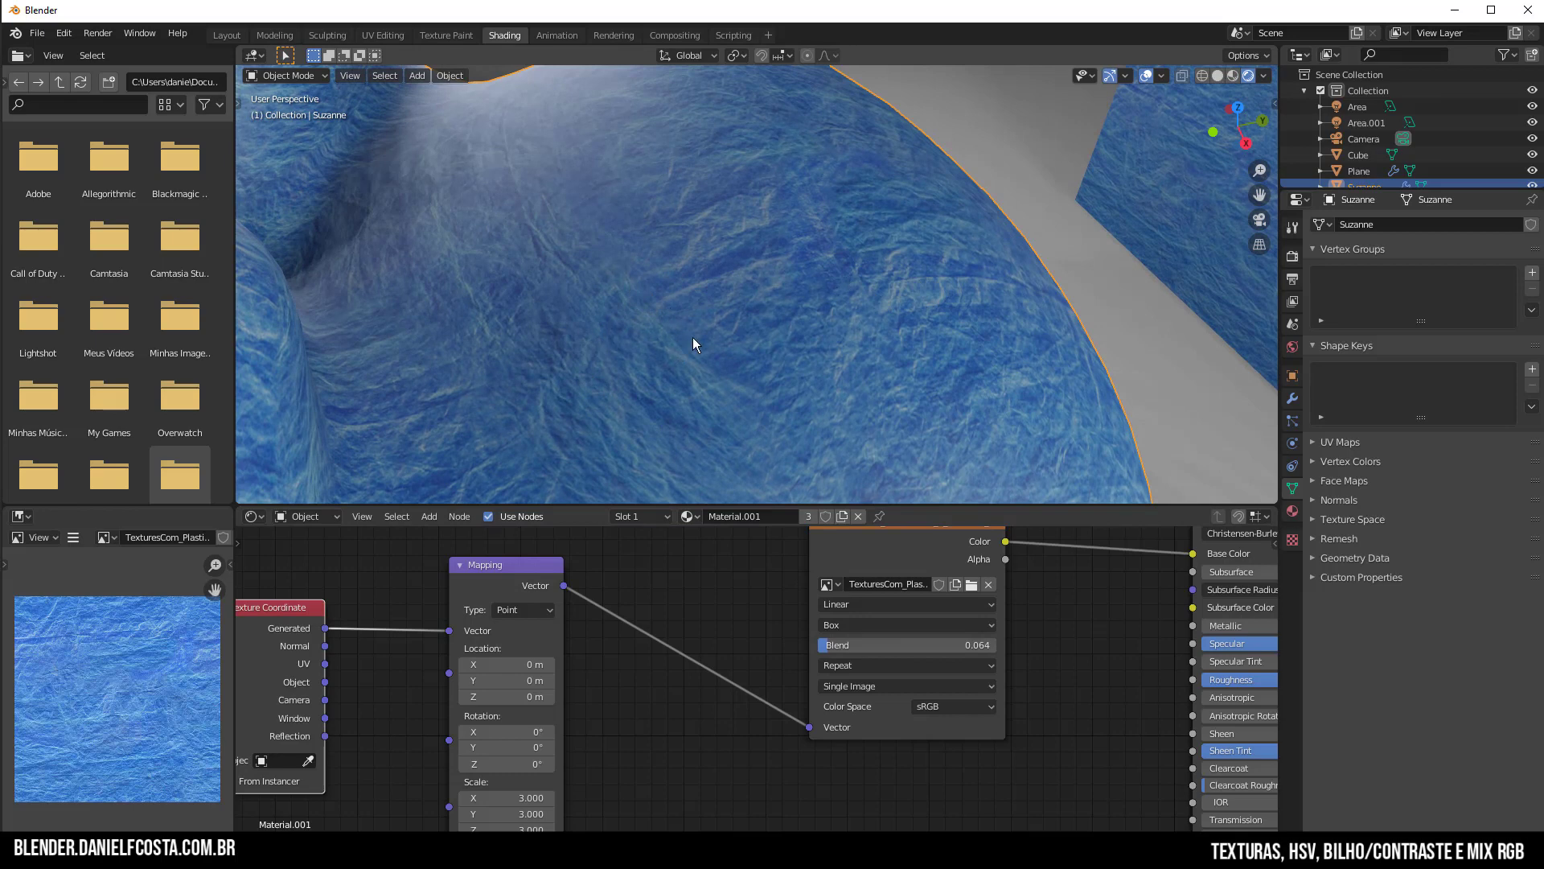
{"action": "scroll", "coordinate": [692, 336], "scroll_direction": "down", "scroll_amount": 10}
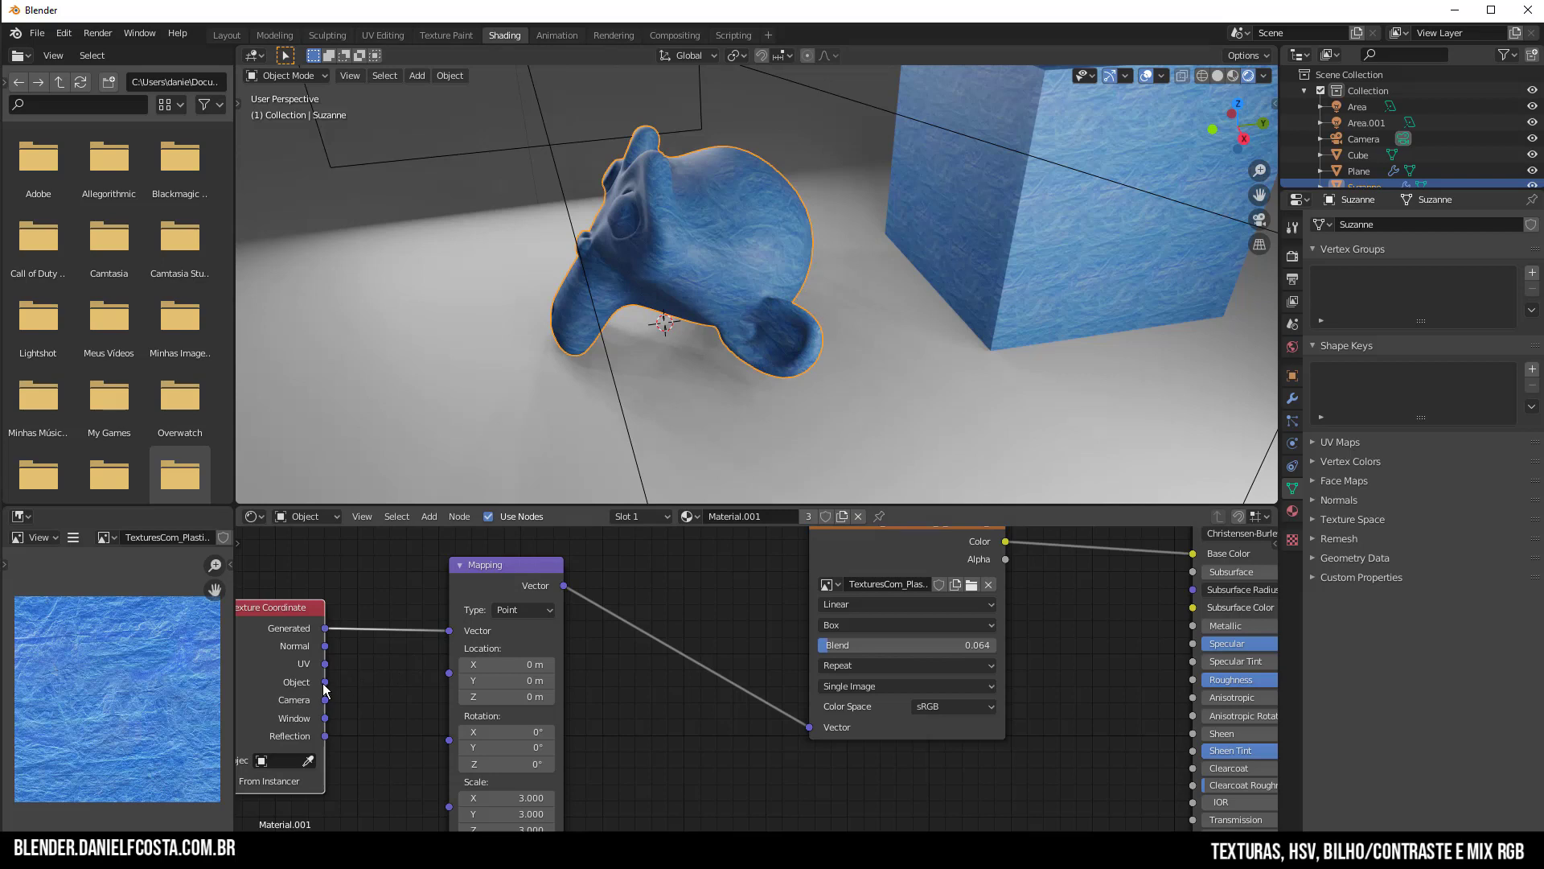
Connect the Texture Coordinate's Object output to the Mapping node's Vector input and check Suzanne and the cube
{"action": "left_click_drag", "start_coordinate": [325, 682], "coordinate": [447, 636]}
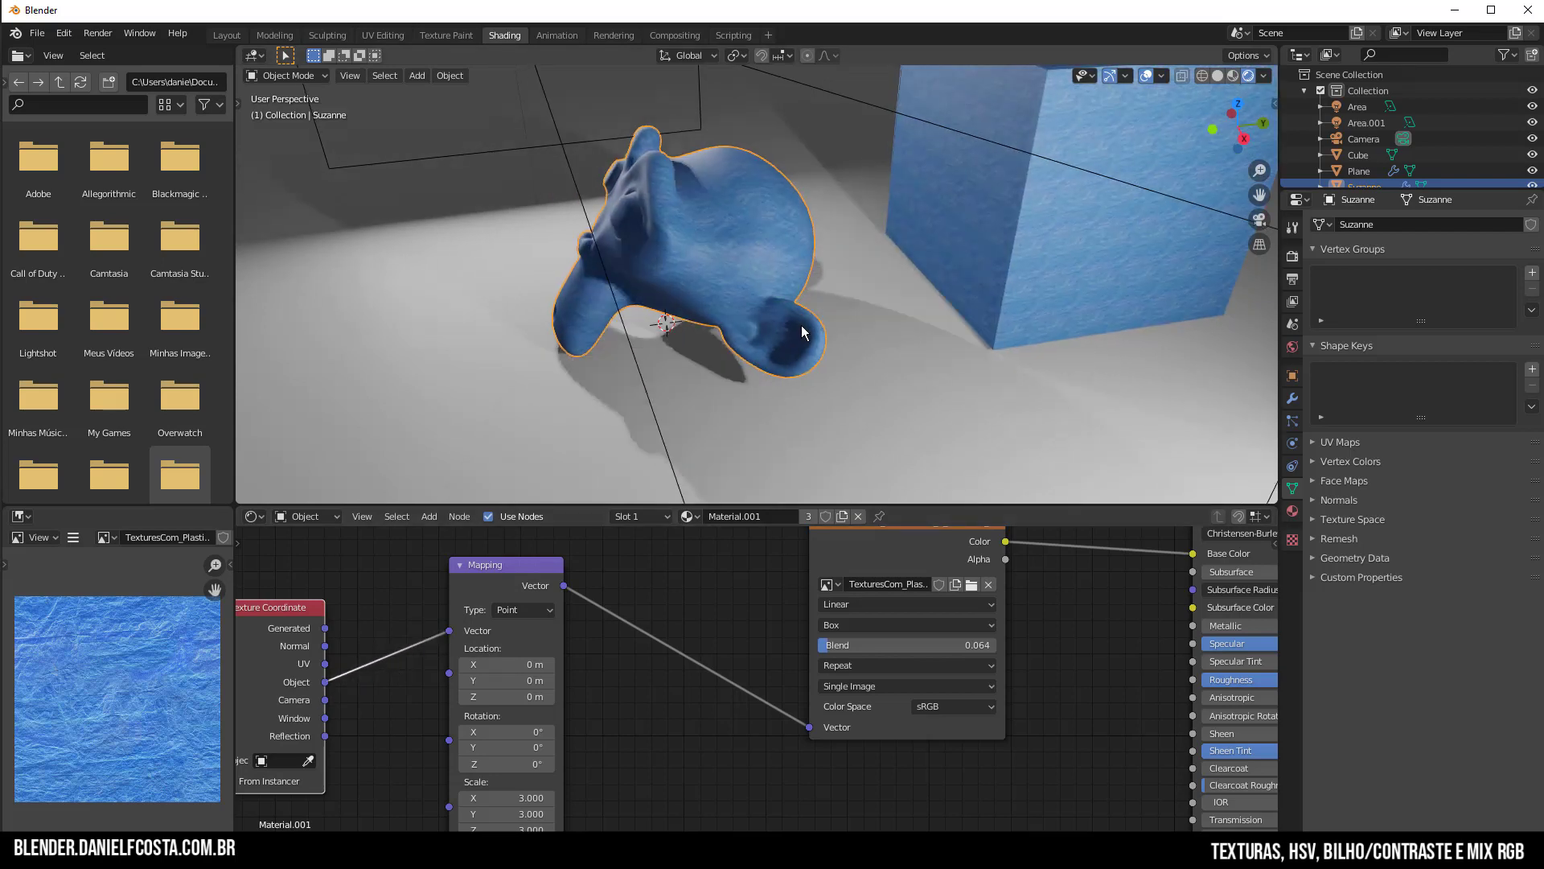
{"action": "scroll", "coordinate": [809, 269], "scroll_direction": "up", "scroll_amount": 6}
{"action": "scroll", "coordinate": [809, 269], "scroll_direction": "down", "scroll_amount": 6}
{"action": "middle_click_drag", "start_coordinate": [850, 288], "coordinate": [957, 247]}
{"action": "scroll", "coordinate": [771, 194], "scroll_direction": "down", "scroll_amount": 5}
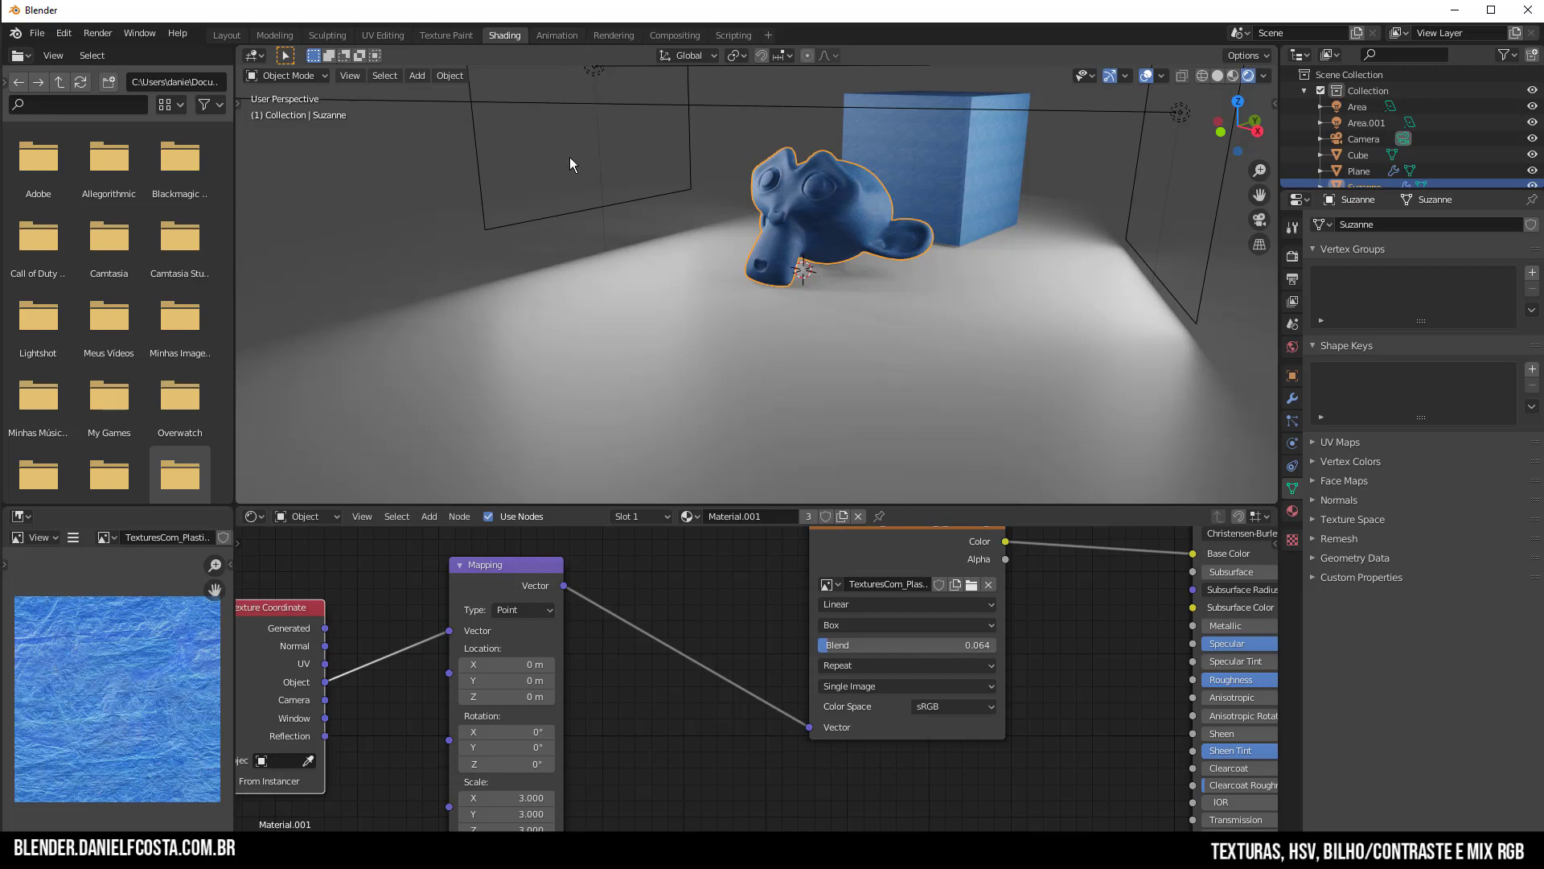
Select the cube, move it along the Y axis onto Suzanne, and scale it up until it encloses her
{"action": "middle_click_drag", "start_coordinate": [950, 328], "coordinate": [915, 214]}
{"action": "left_click", "coordinate": [915, 210]}
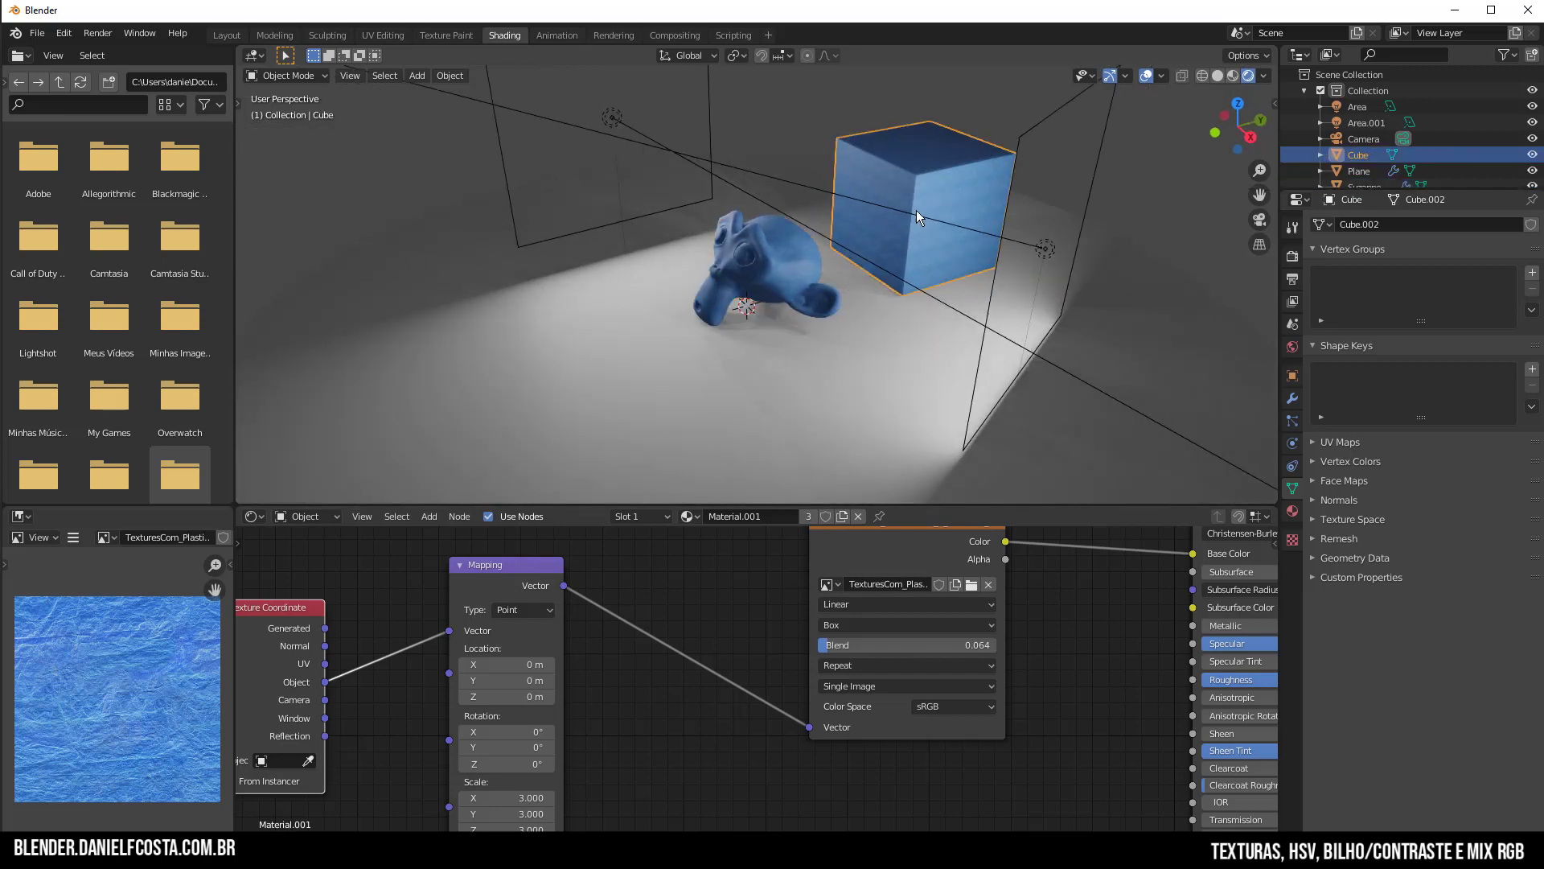
{"action": "key", "text": "g"}
{"action": "key", "text": "y"}
{"action": "left_click", "coordinate": [788, 295]}
{"action": "key", "text": "s"}
{"action": "left_click", "coordinate": [922, 400]}
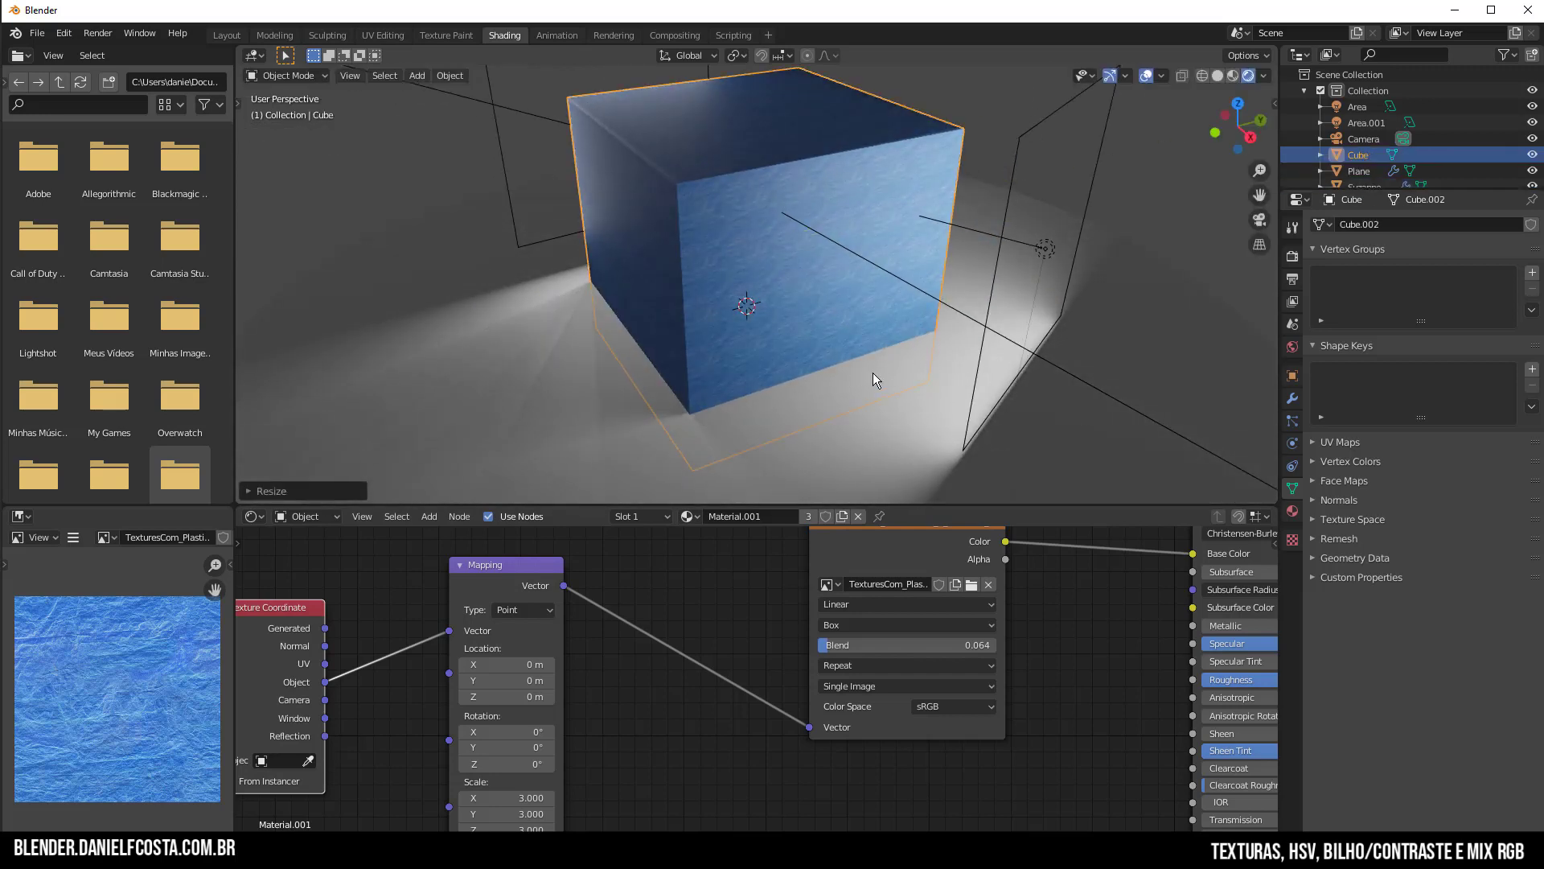
Inspect Suzanne inside the enlarged cube in wireframe shading, and remove the cube from the scene
{"action": "key", "text": "shift+z"}
{"action": "middle_click_drag", "start_coordinate": [842, 320], "coordinate": [876, 267]}
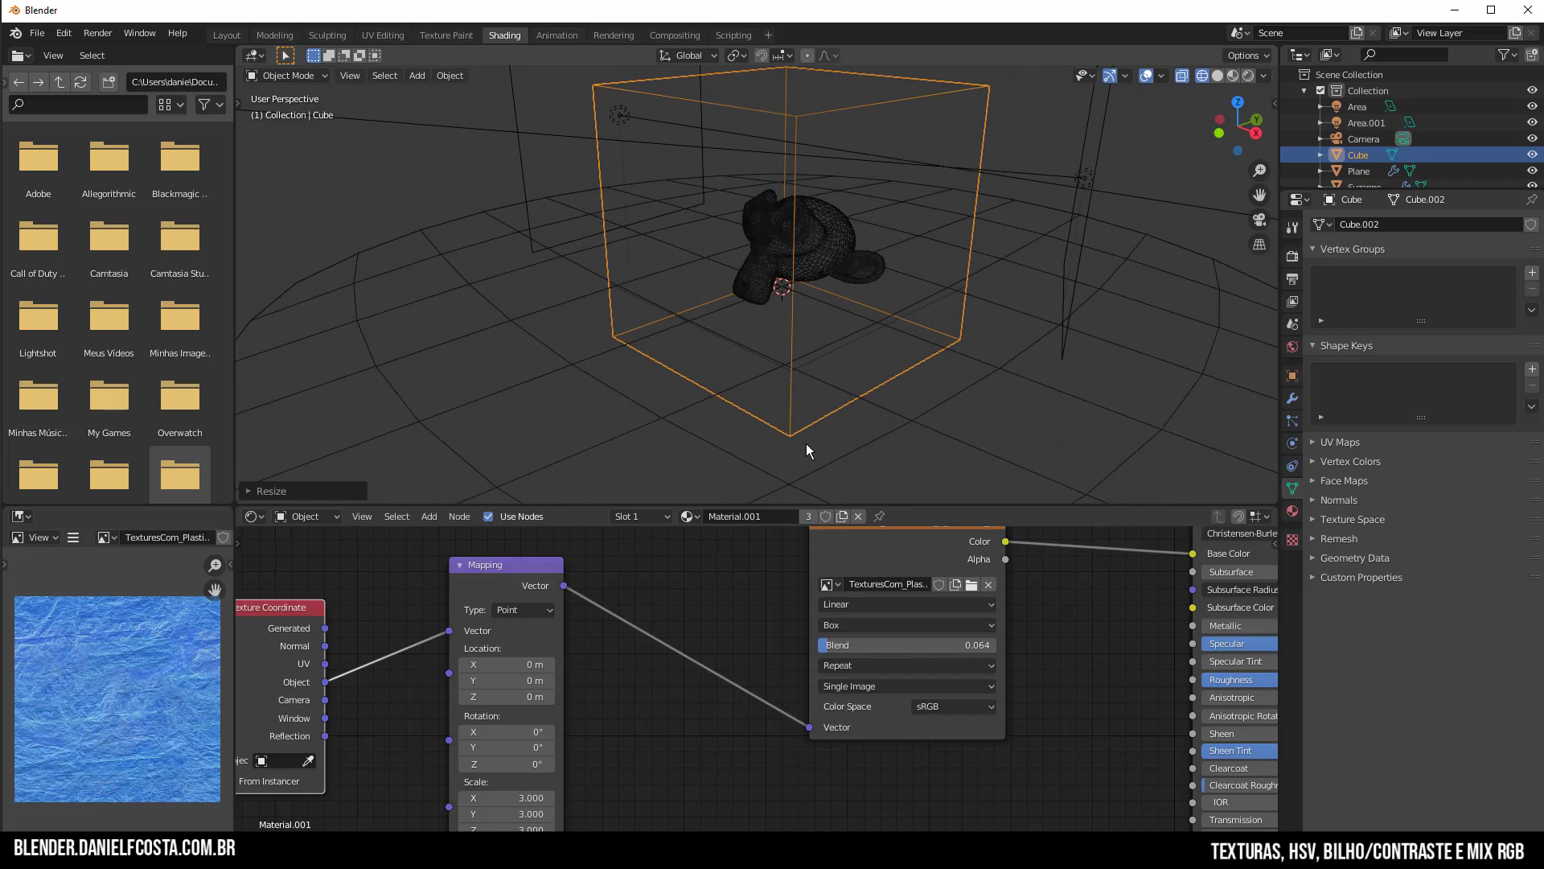
{"action": "key", "text": "shift+z"}
{"action": "key", "text": "shift+z"}
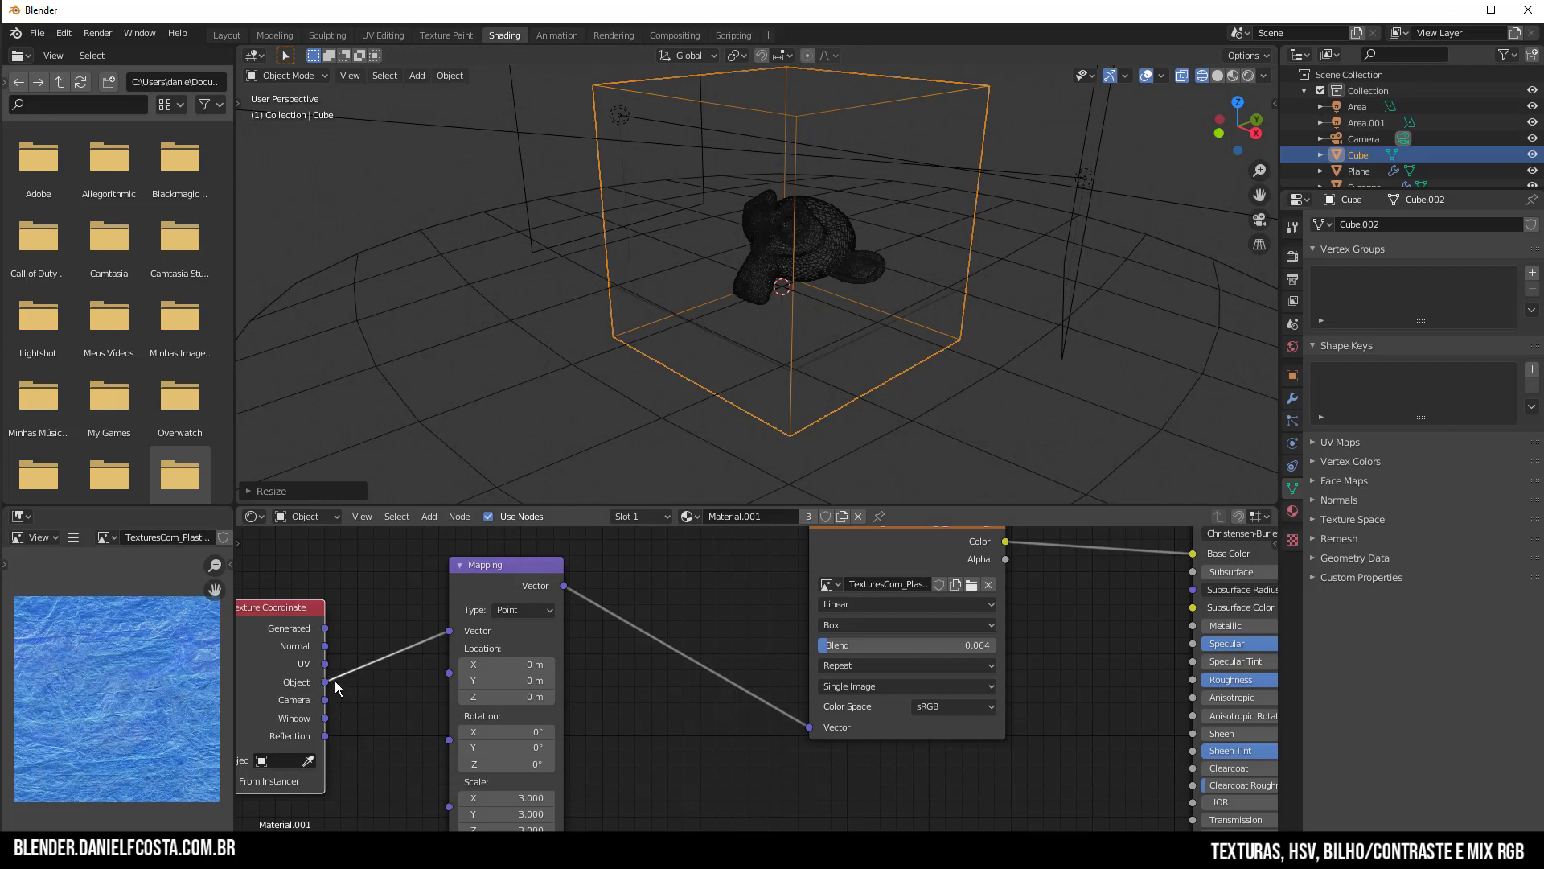
{"action": "key", "text": "shift+z"}
Set Suzanne's Mapping scale to 1 on X, Y and Z, and connect the Generated output to the Mapping node's Vector input
{"action": "scroll", "coordinate": [882, 258], "scroll_direction": "up", "scroll_amount": 3}
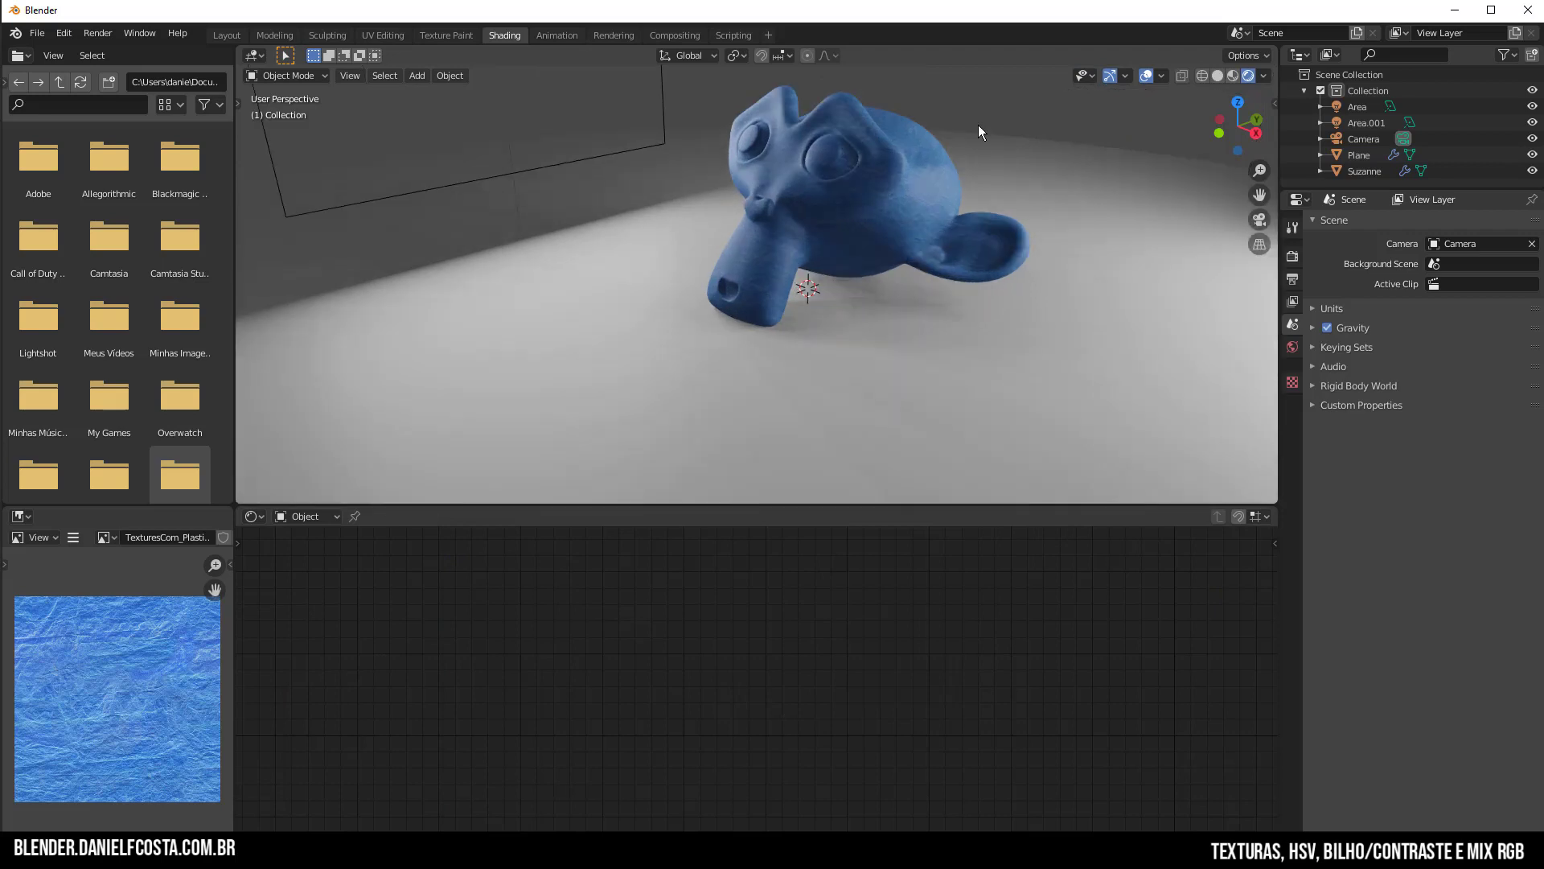
{"action": "scroll", "coordinate": [882, 276], "scroll_direction": "up", "scroll_amount": 8}
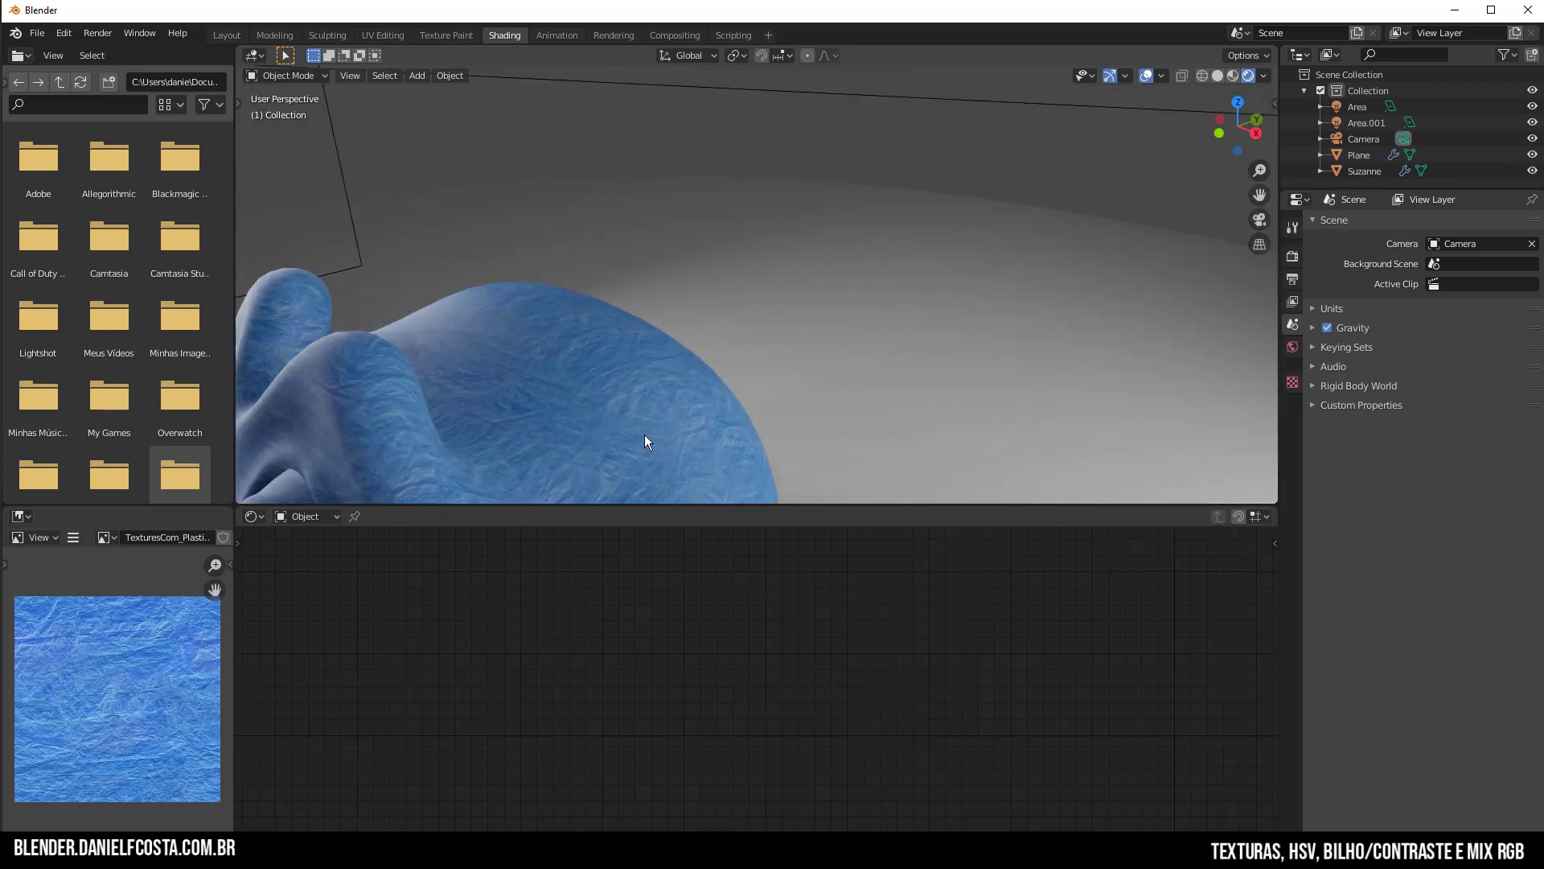
{"action": "left_click", "coordinate": [648, 439]}
{"action": "middle_click_drag", "start_coordinate": [663, 446], "coordinate": [780, 349]}
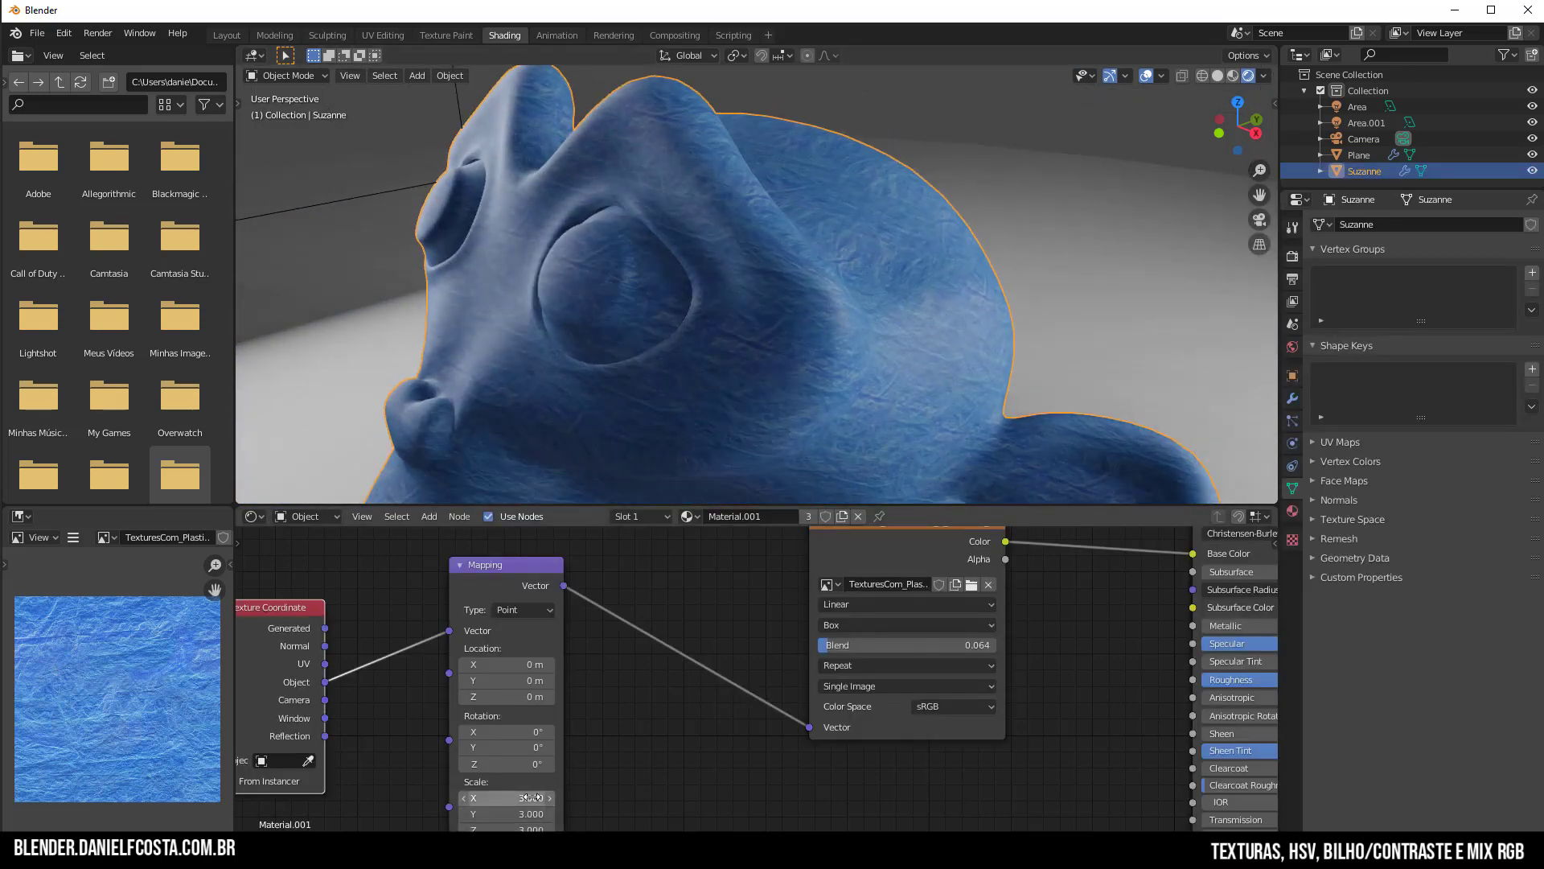
{"action": "left_click", "coordinate": [533, 797]}
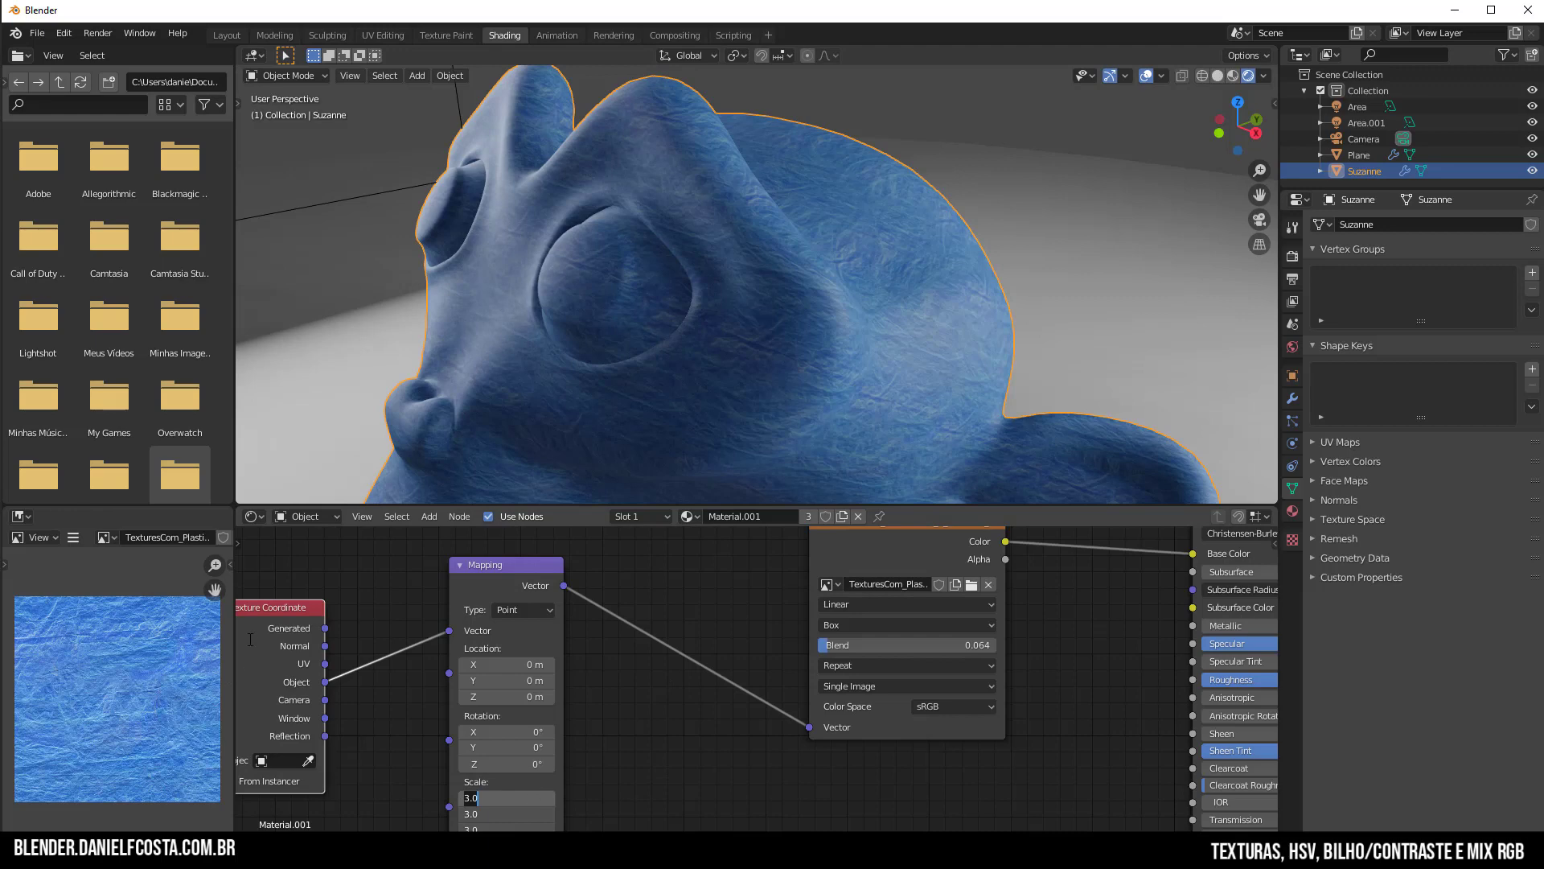
{"action": "type", "text": "1"}
{"action": "key", "text": "Return"}
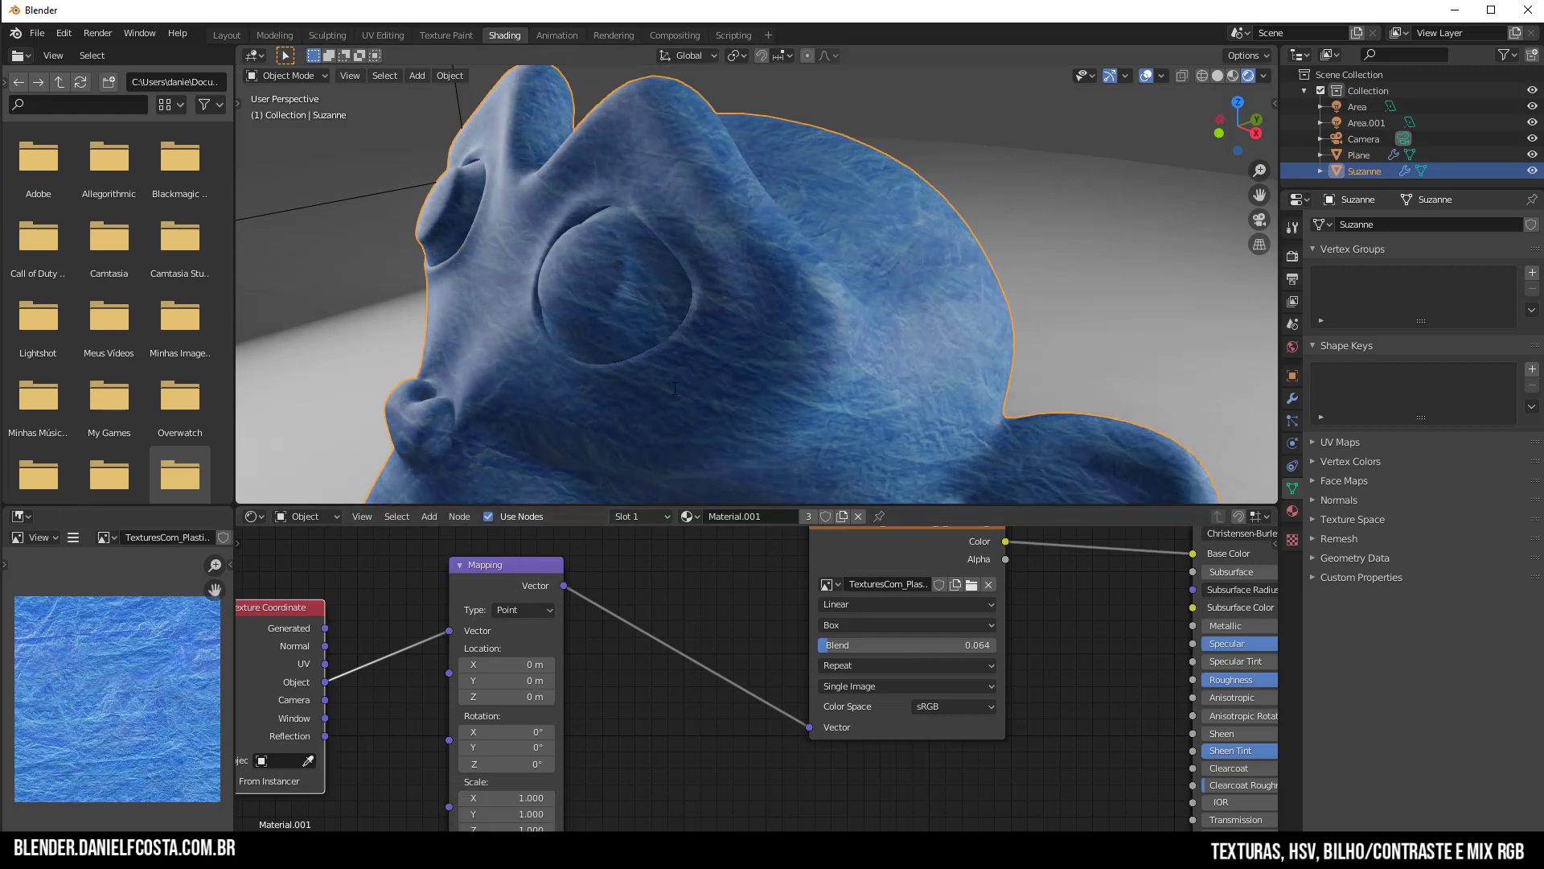
{"action": "left_click_drag", "start_coordinate": [325, 629], "coordinate": [449, 632]}
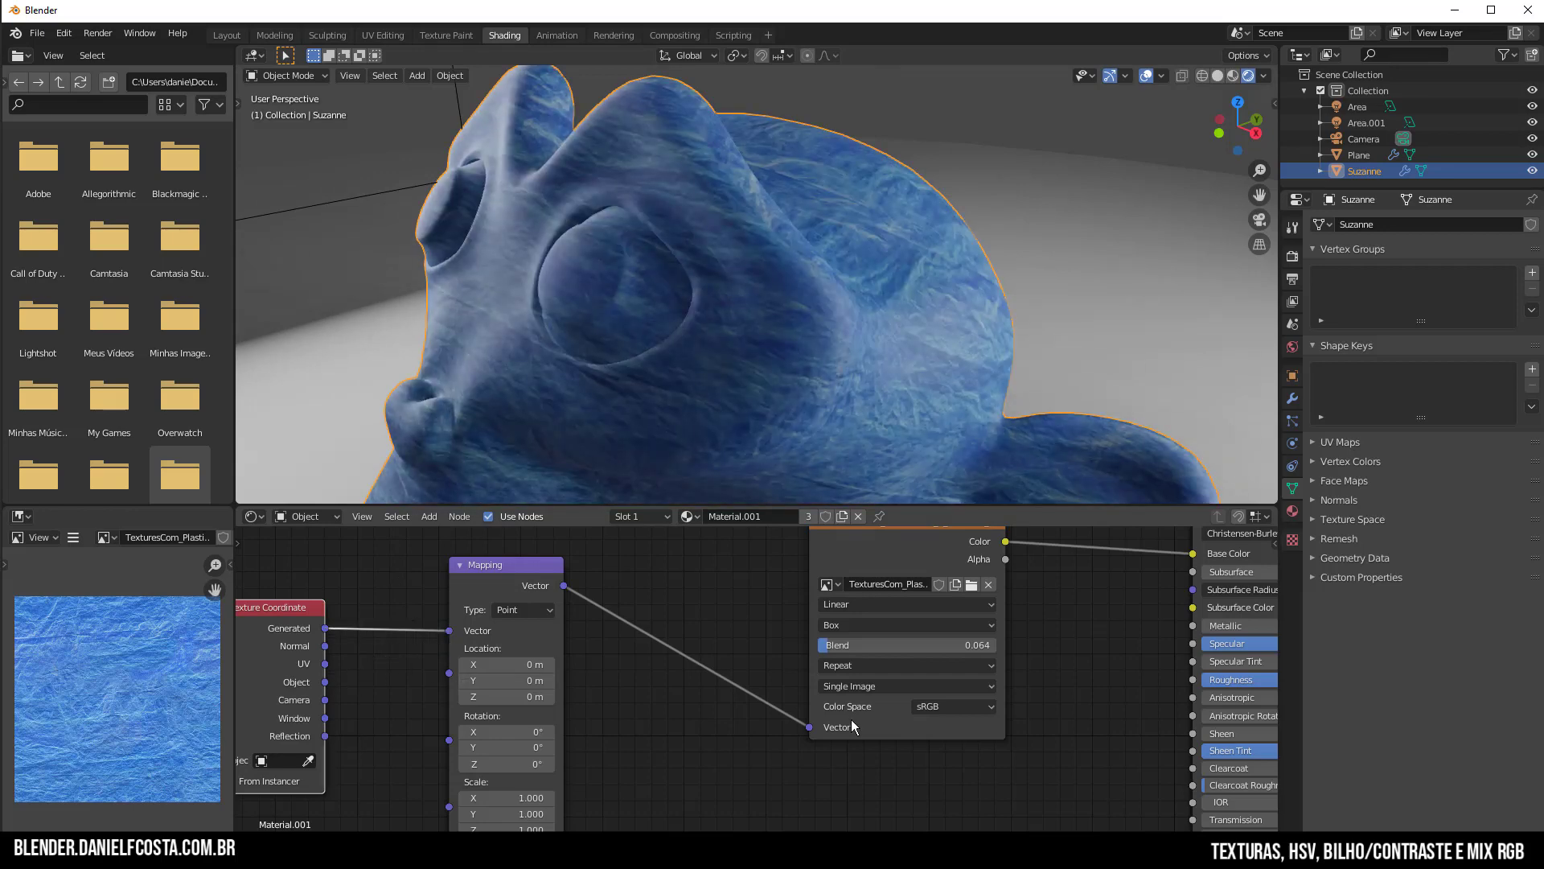
Rearrange the Texture Coordinate, Mapping and Image Texture nodes closer together, leaving free space before the Principled shader
{"action": "scroll", "coordinate": [1065, 649], "scroll_direction": "down", "scroll_amount": 1}
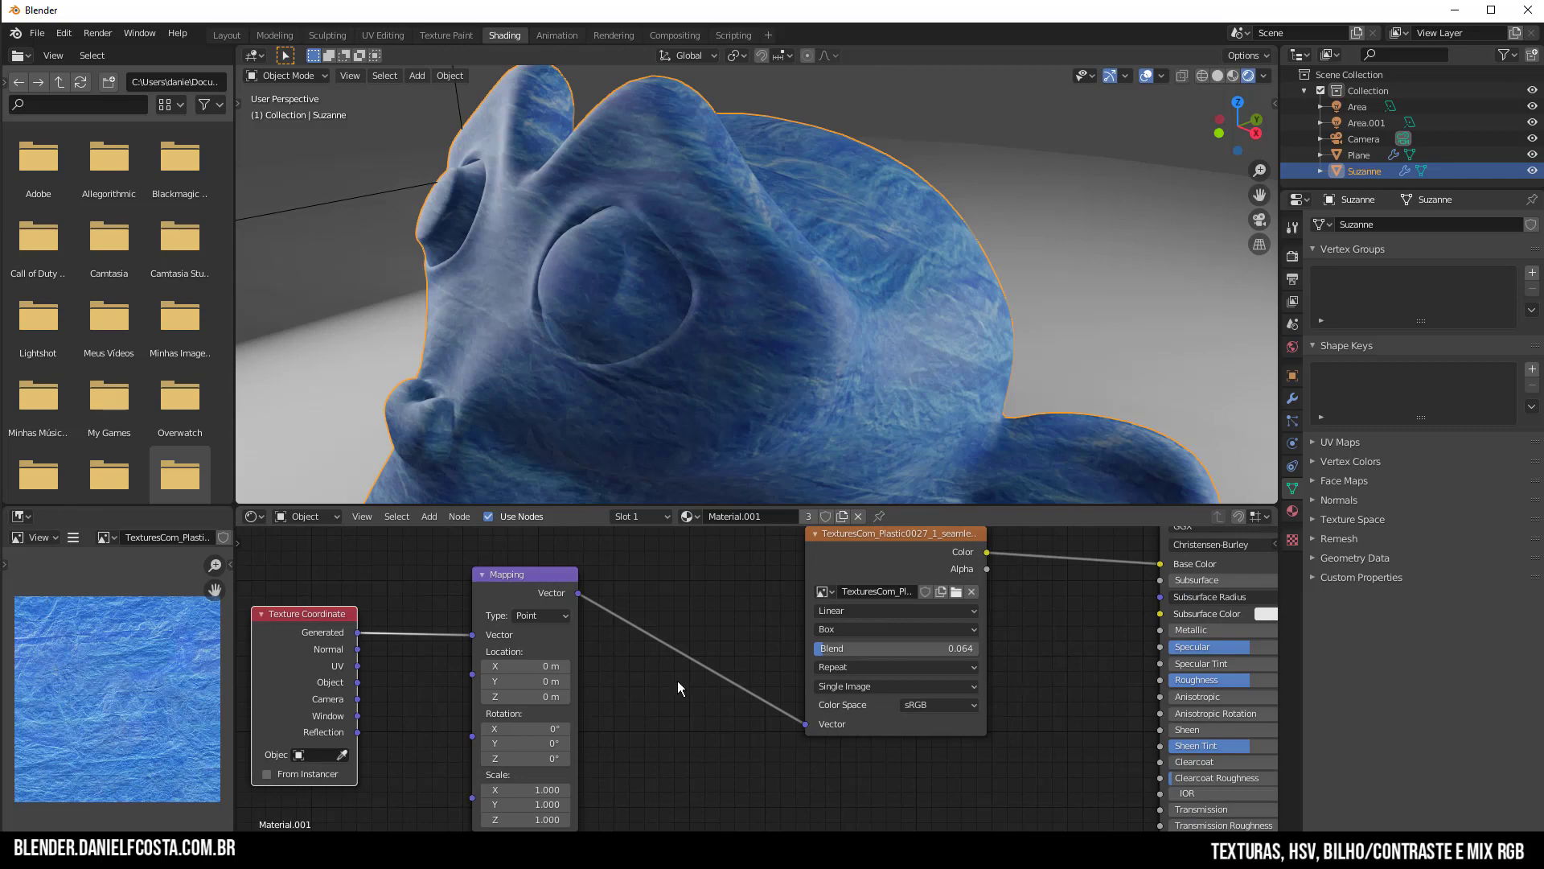
{"action": "middle_click_drag", "start_coordinate": [775, 732], "coordinate": [765, 726]}
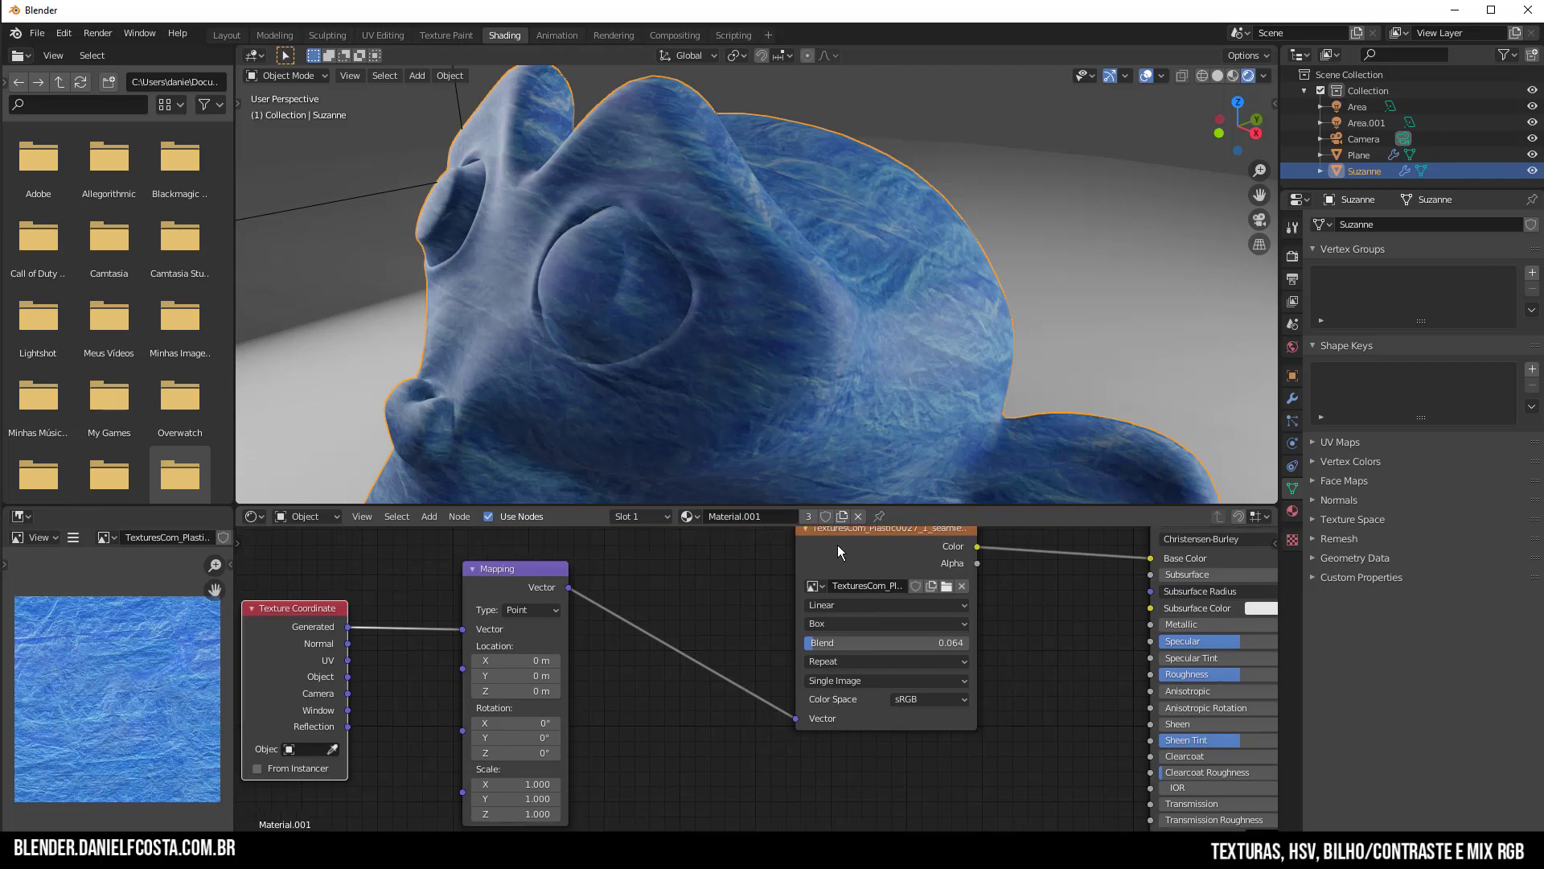
{"action": "left_click_drag", "start_coordinate": [837, 544], "coordinate": [743, 565]}
{"action": "left_click_drag", "start_coordinate": [291, 625], "coordinate": [352, 599]}
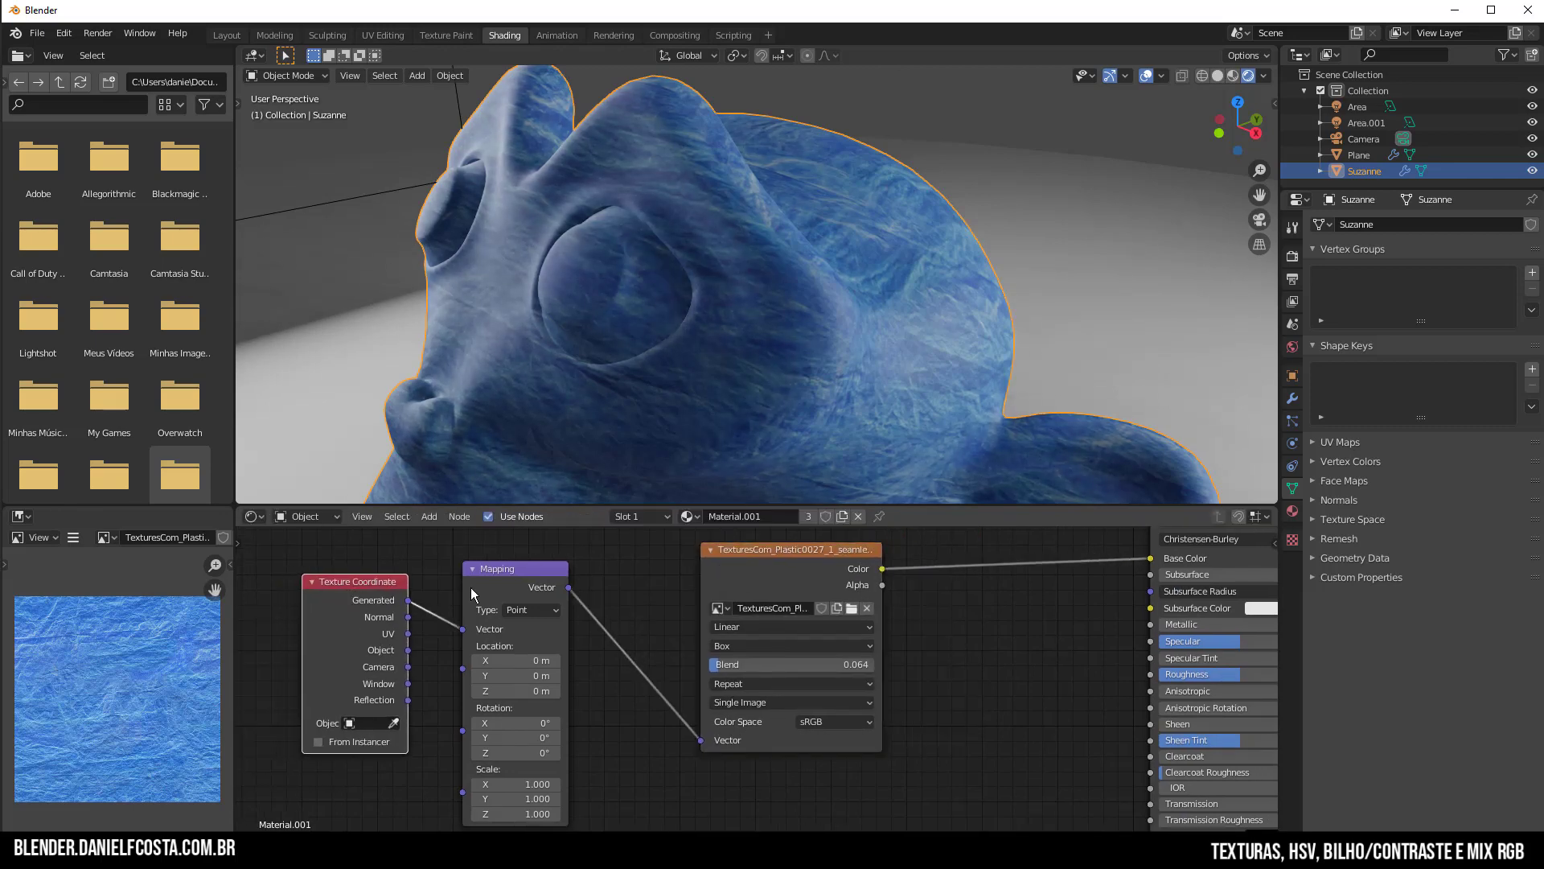
{"action": "left_click_drag", "start_coordinate": [473, 594], "coordinate": [514, 595]}
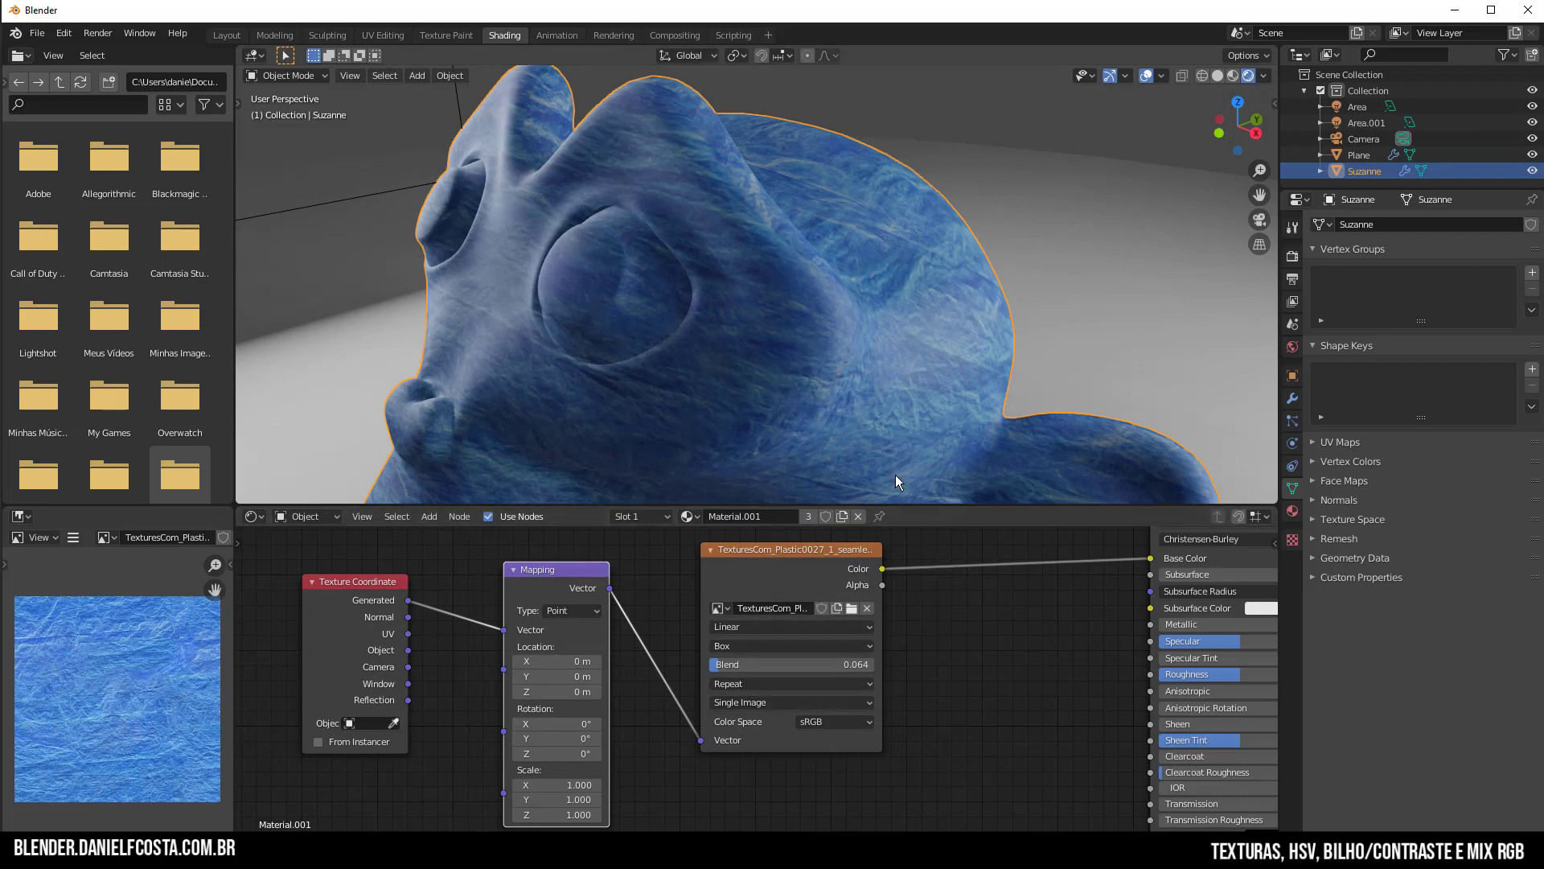
Add a Hue Saturation Value node between the Image Texture node and the Principled shader
{"action": "scroll", "coordinate": [884, 406], "scroll_direction": "down", "scroll_amount": 5}
{"action": "middle_click_drag", "start_coordinate": [828, 402], "coordinate": [807, 422]}
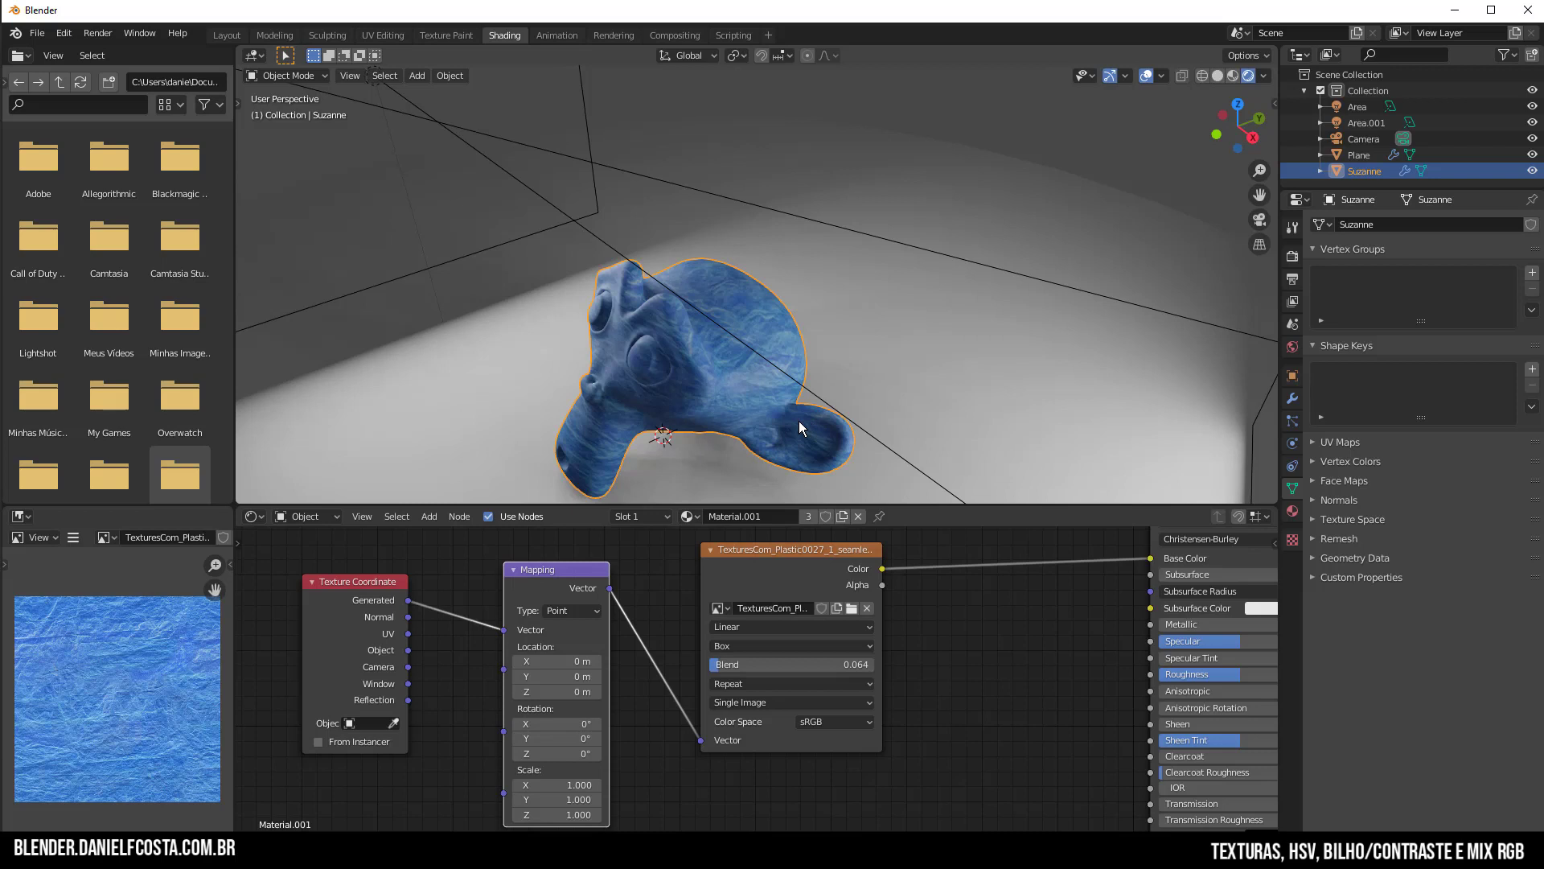
{"action": "key", "text": "shift+a"}
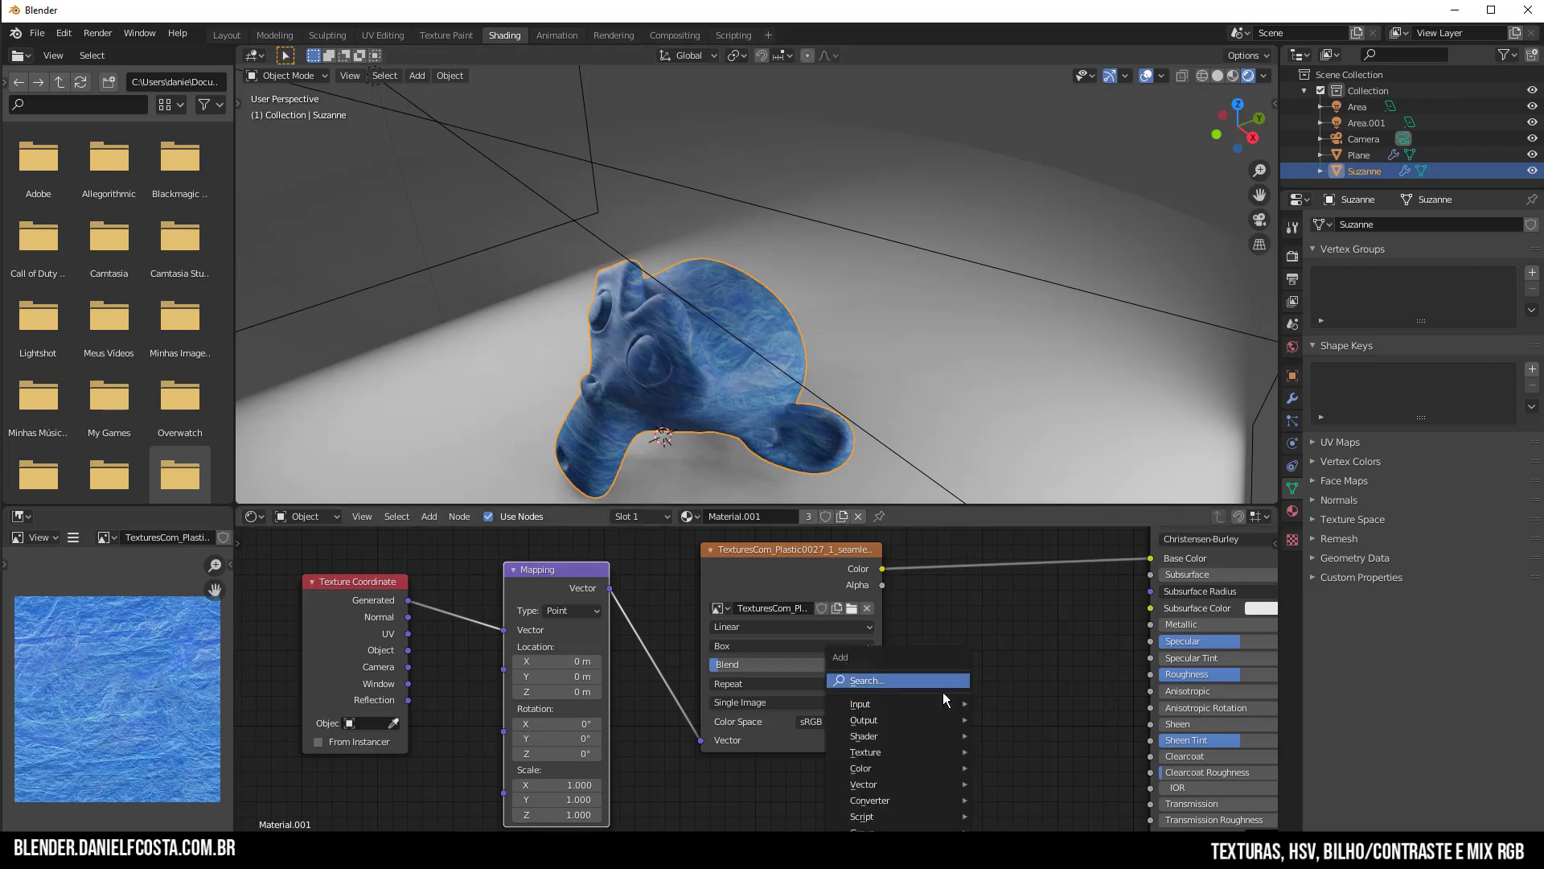
{"action": "mouse_move", "coordinate": [886, 767]}
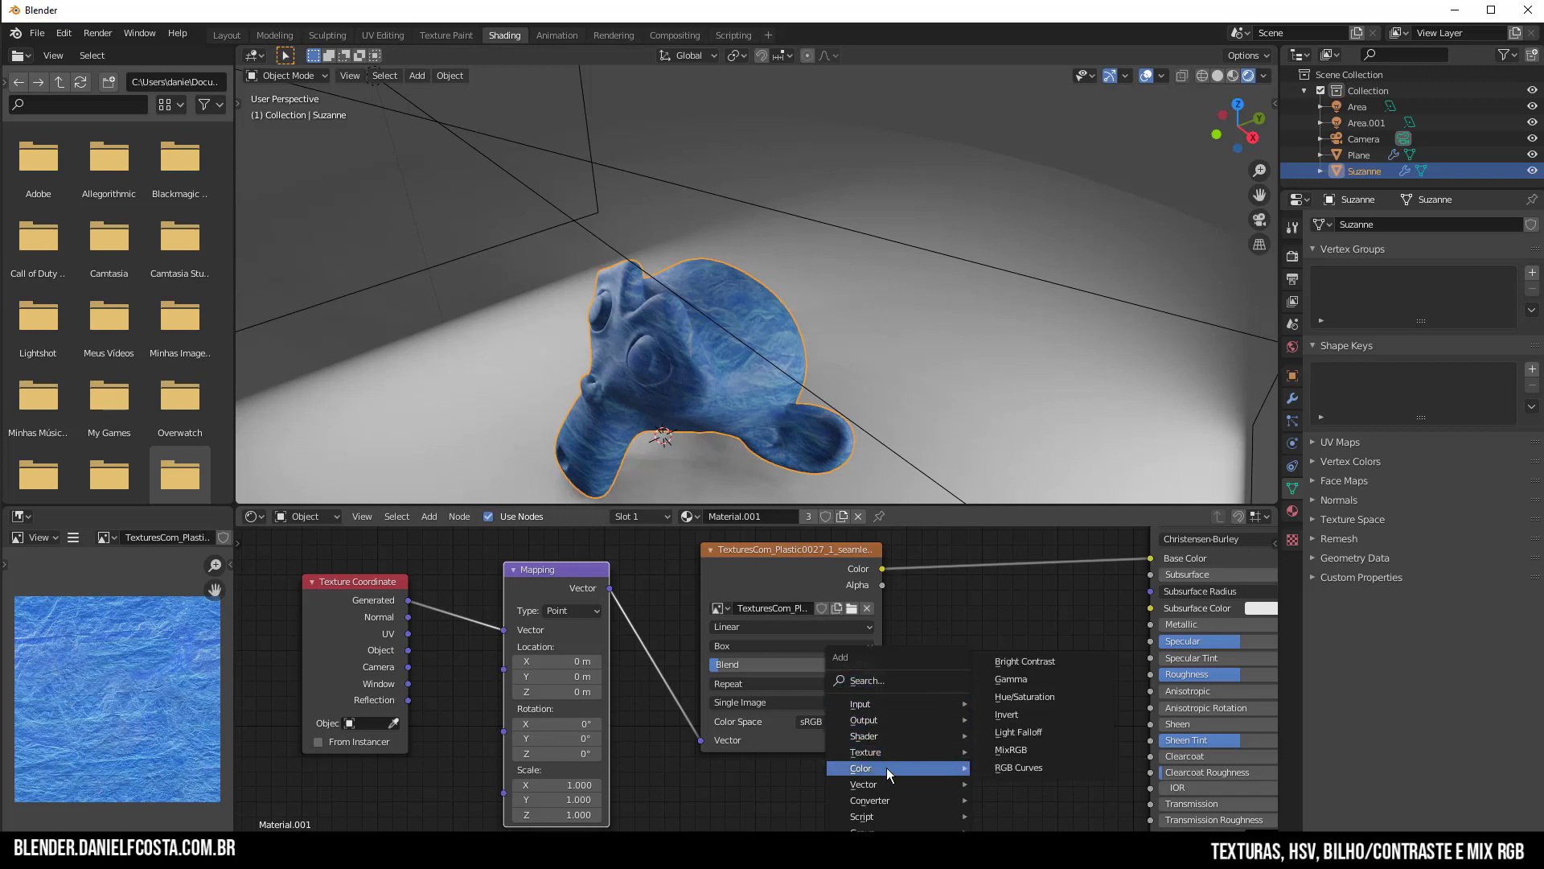
{"action": "left_click", "coordinate": [1034, 695]}
{"action": "left_click", "coordinate": [950, 633]}
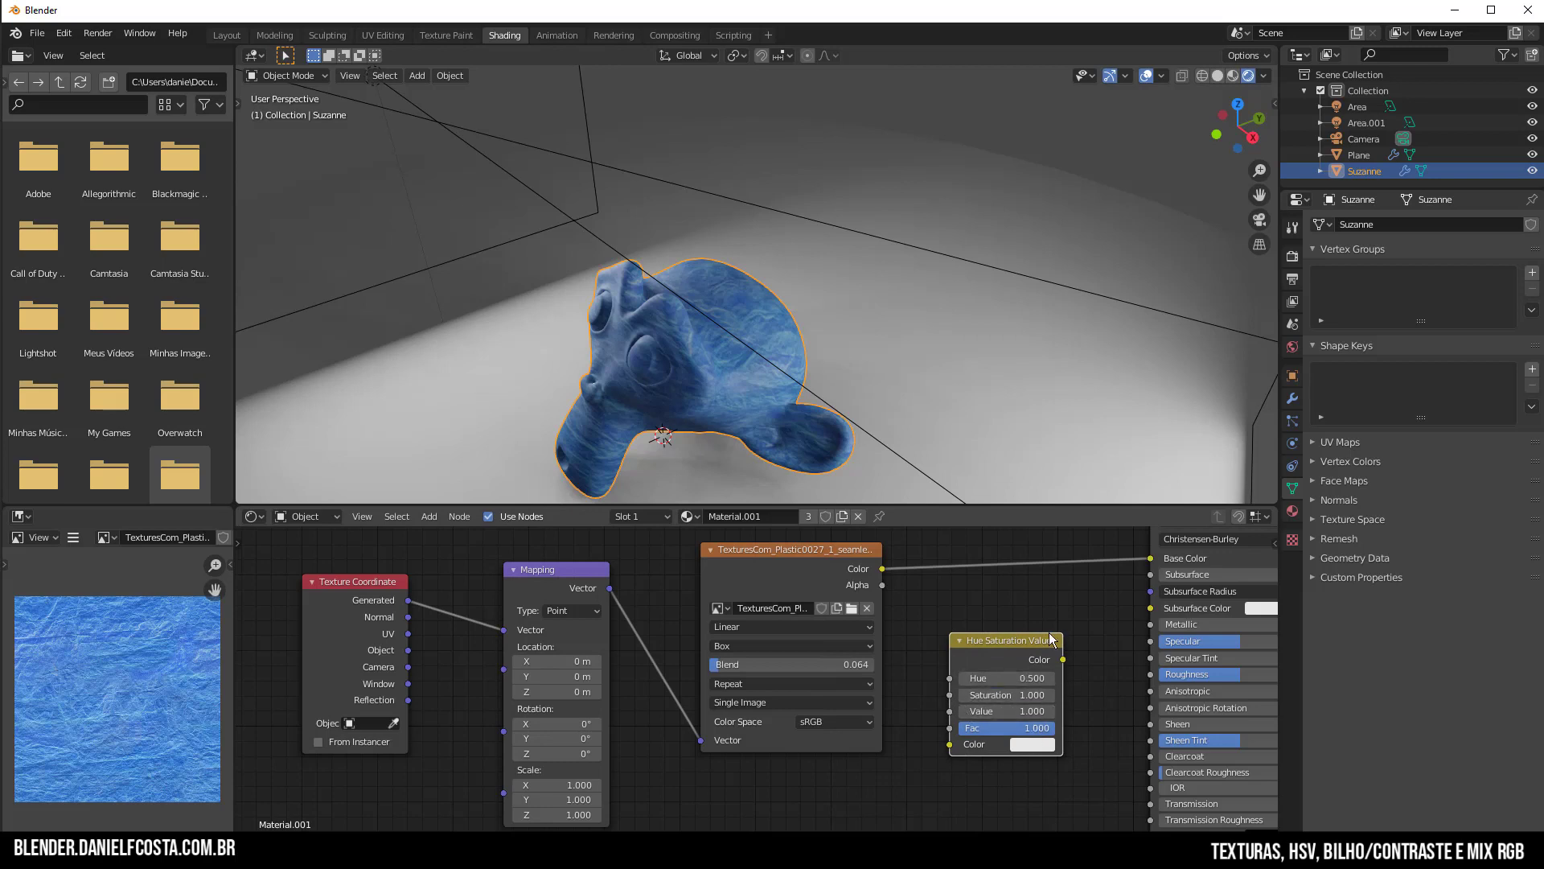
Wire the image's Color output through the Hue Saturation Value node into Base Color and align the nodes
{"action": "left_click_drag", "start_coordinate": [882, 569], "coordinate": [950, 743]}
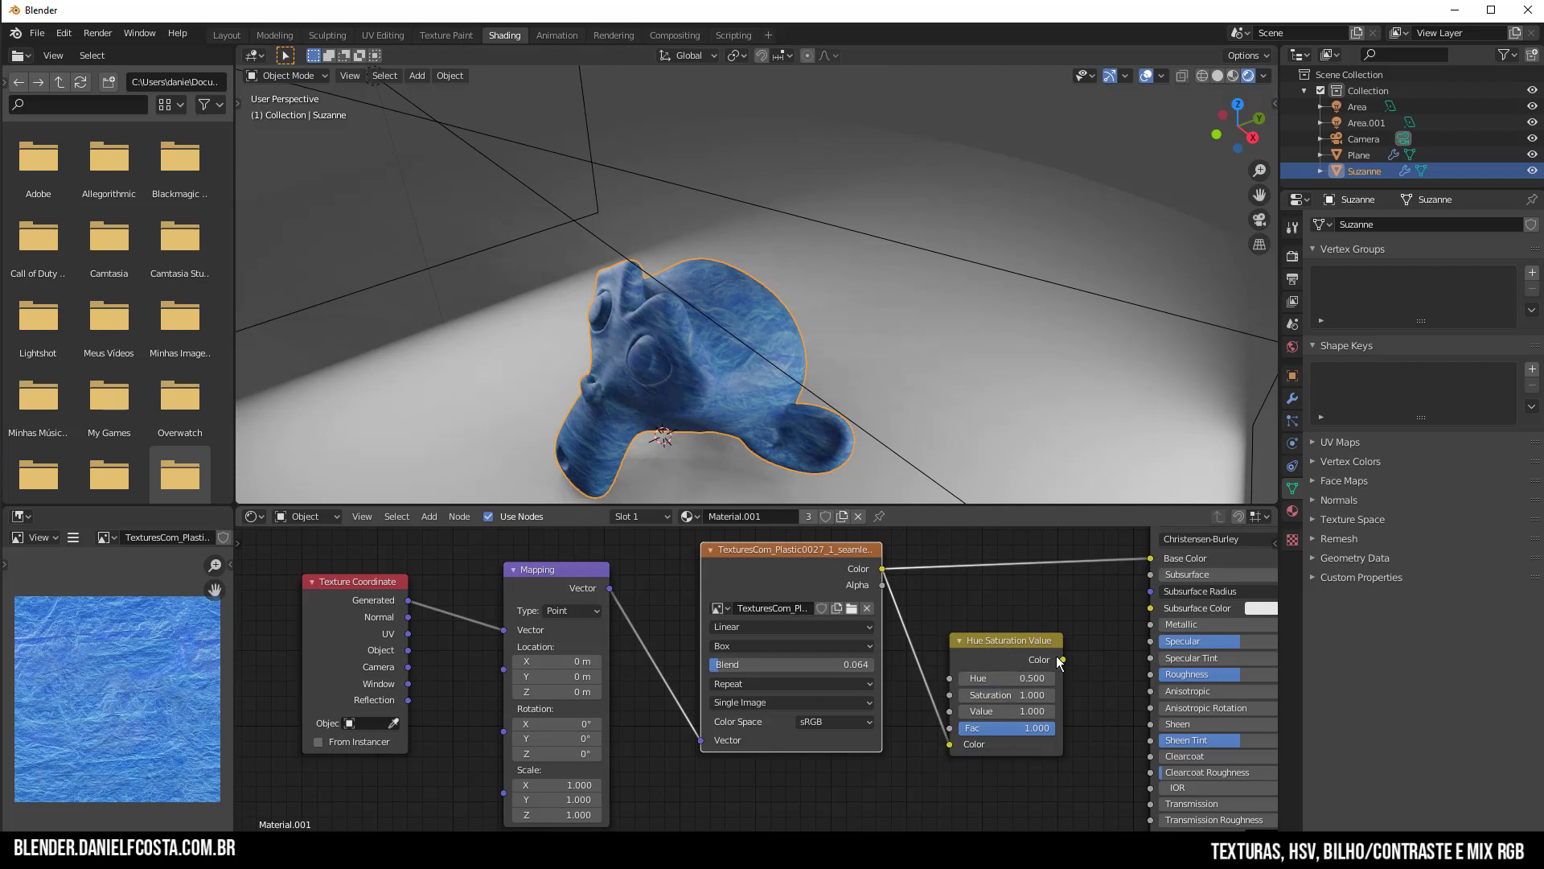
{"action": "left_click_drag", "start_coordinate": [1063, 659], "coordinate": [1047, 561]}
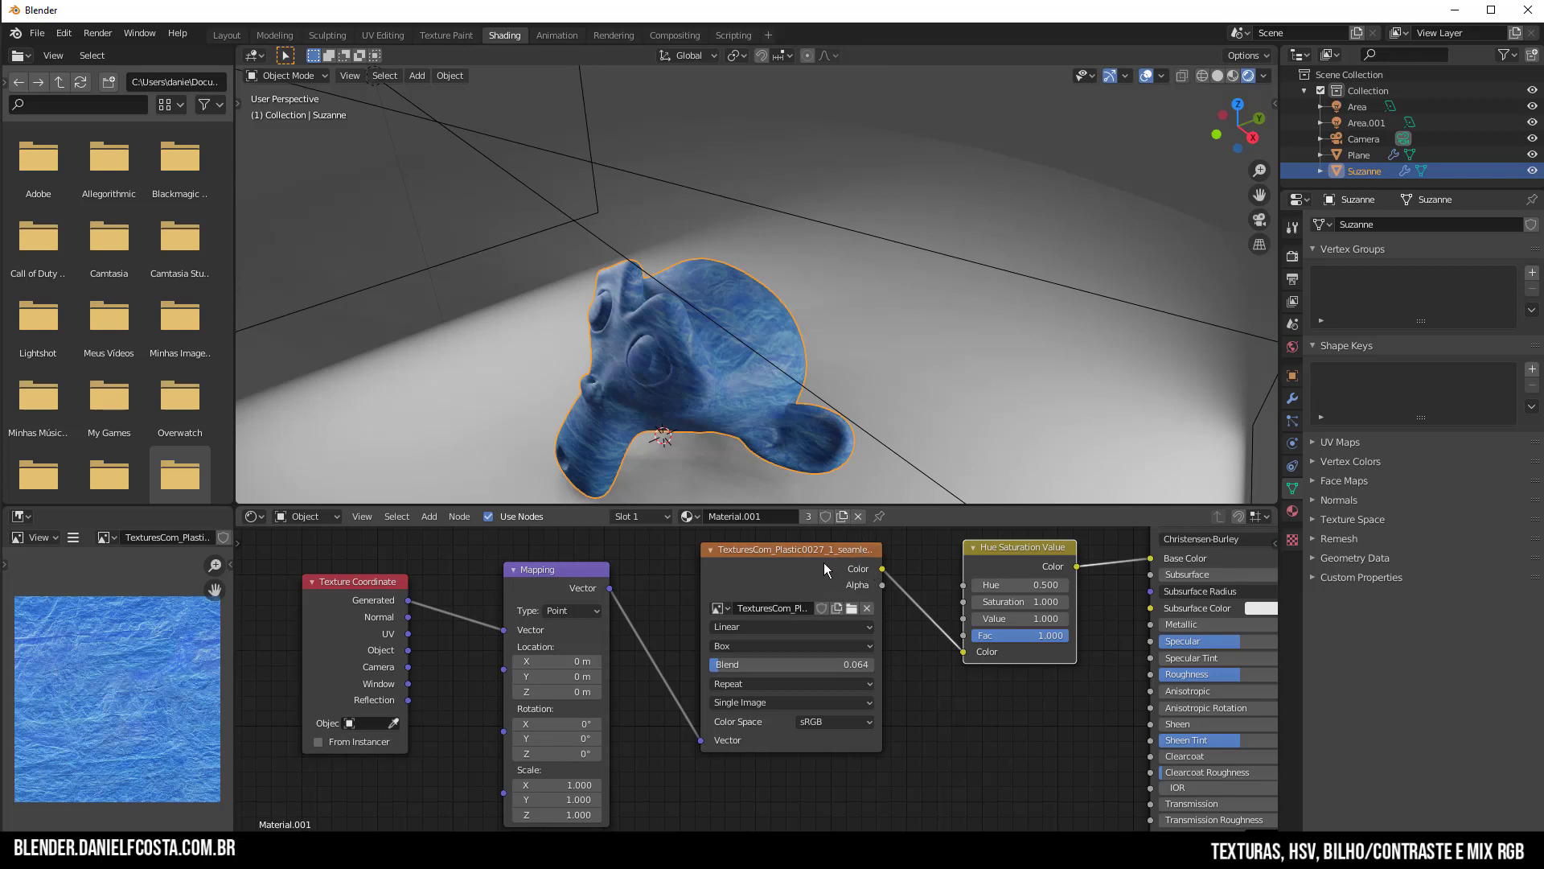
{"action": "left_click_drag", "start_coordinate": [829, 568], "coordinate": [820, 579]}
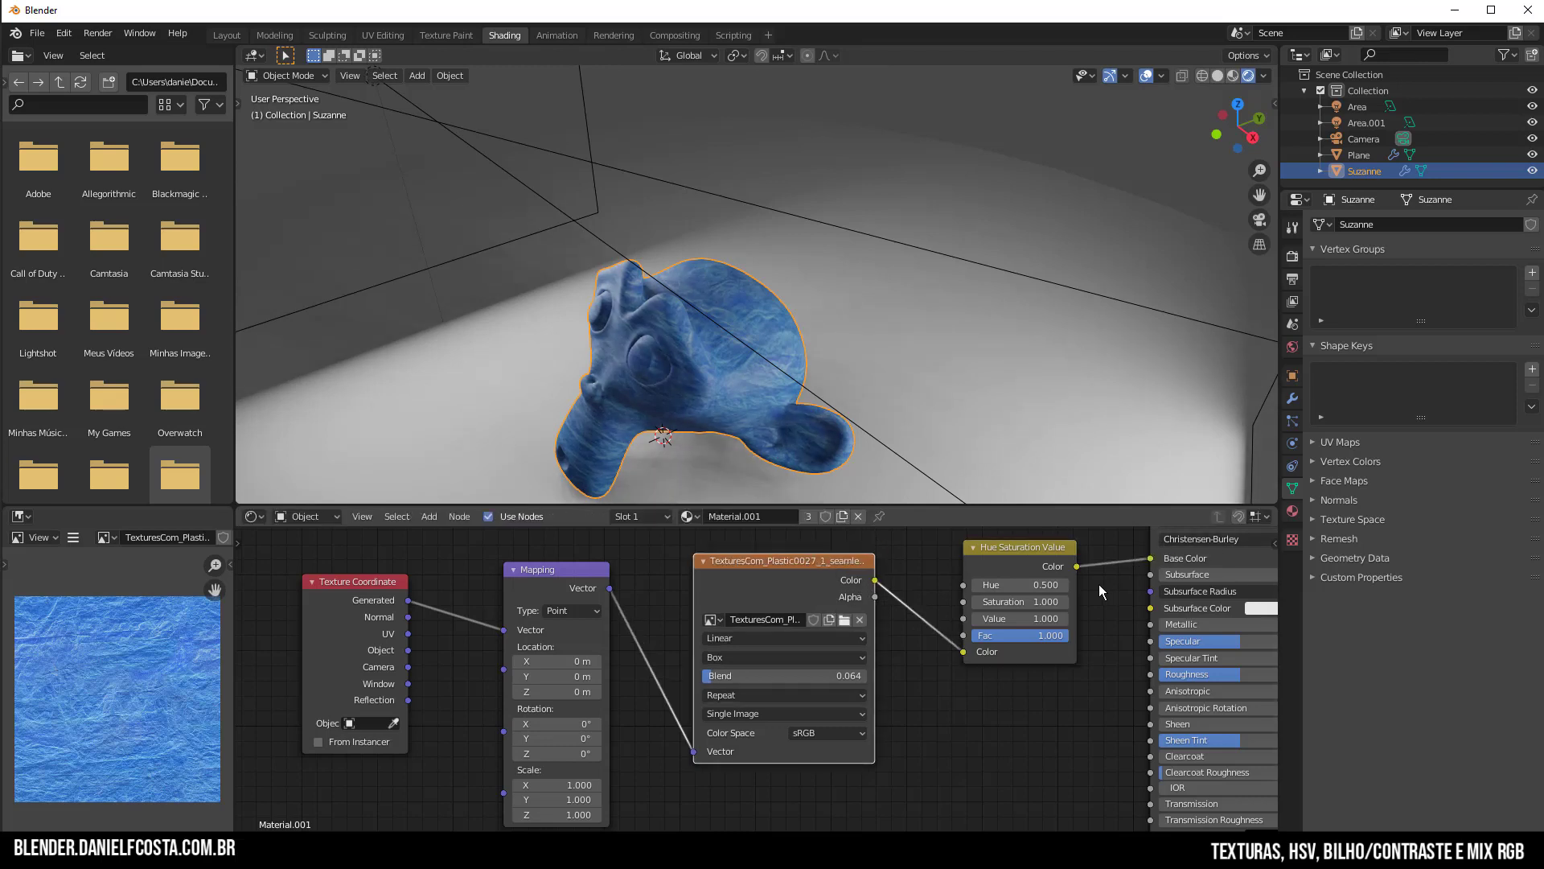
Raise the Hue of the Hue Saturation Value node in 0.1 increments past 0.7 to test Suzanne's colour
{"action": "scroll", "coordinate": [1100, 591], "scroll_direction": "up", "scroll_amount": 3}
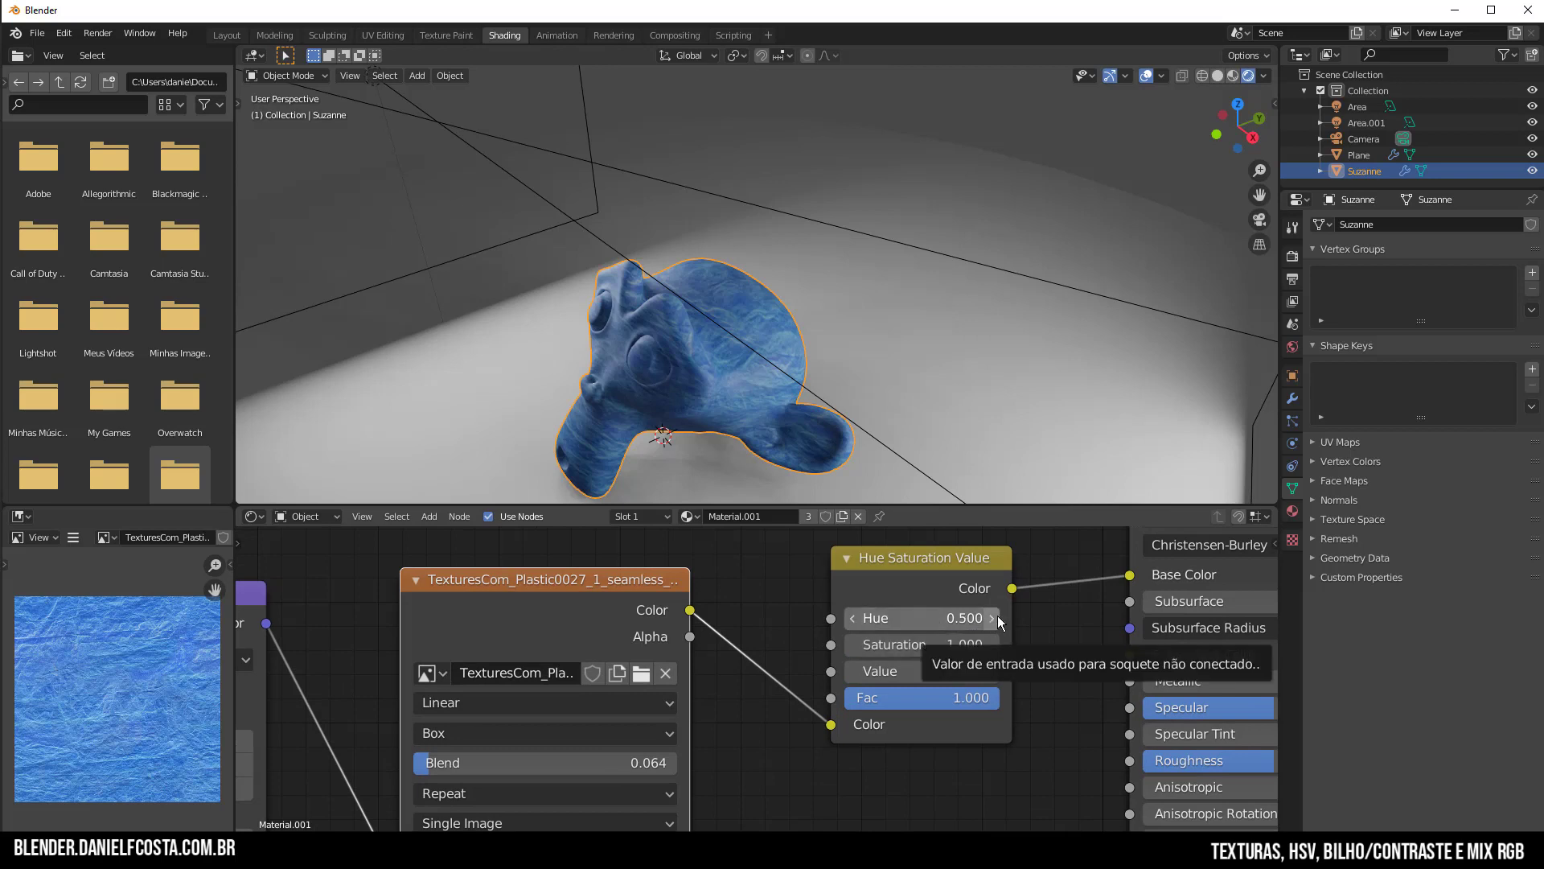
{"action": "left_click", "coordinate": [995, 620]}
{"action": "left_click", "coordinate": [994, 619]}
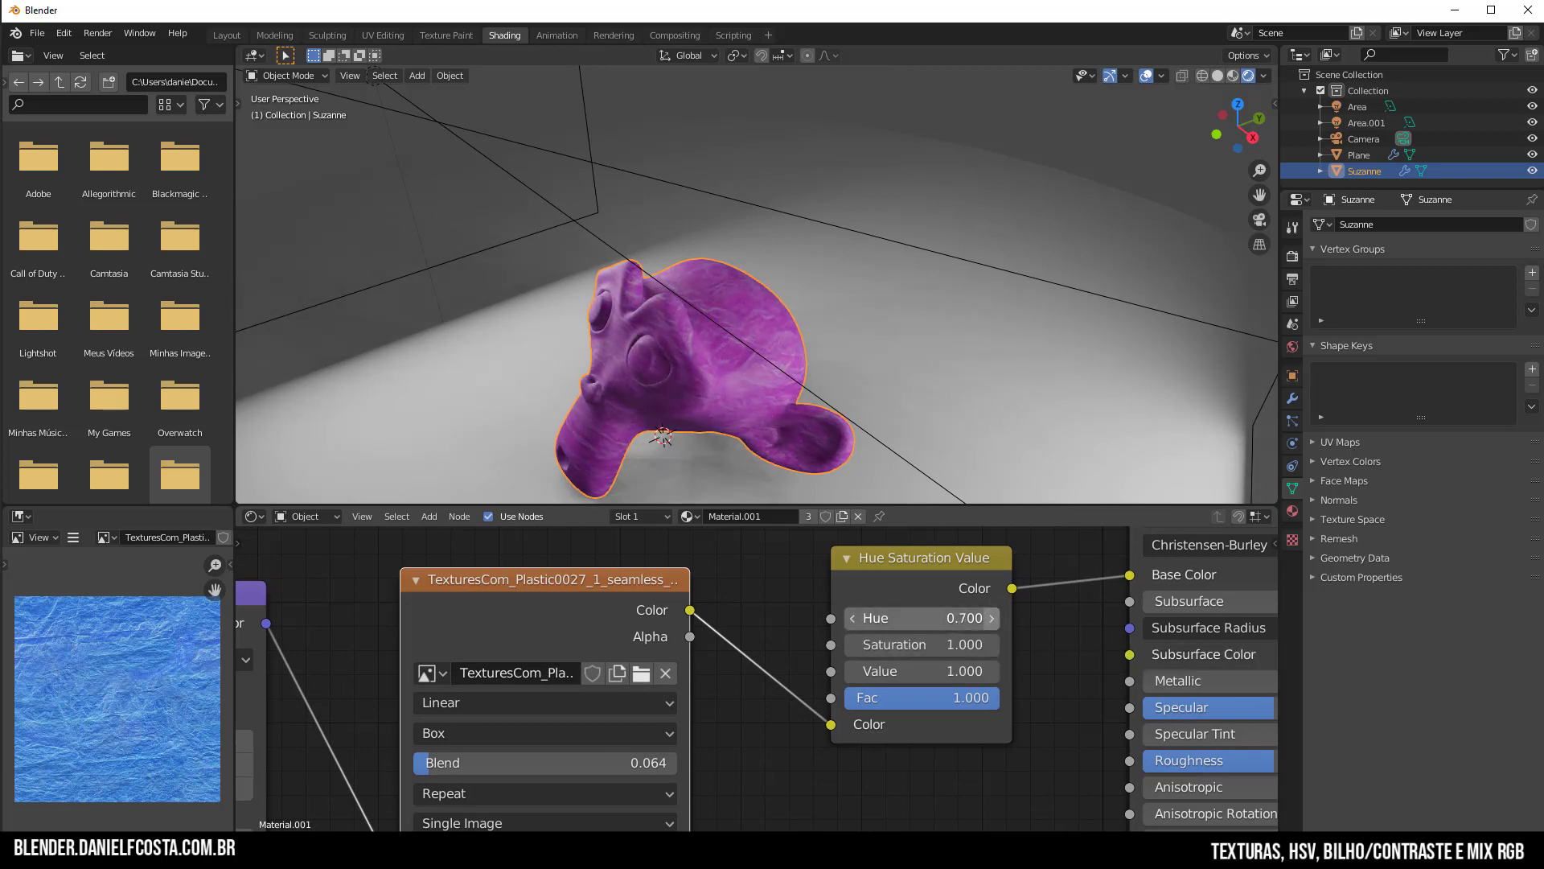
{"action": "left_click", "coordinate": [995, 620]}
{"action": "left_click", "coordinate": [993, 619]}
Lower the Hue of the Hue Saturation Value node stepwise through 0.4 to 0
{"action": "left_click", "coordinate": [855, 620]}
{"action": "left_click", "coordinate": [855, 619]}
{"action": "left_click", "coordinate": [855, 619]}
{"action": "left_click", "coordinate": [855, 620]}
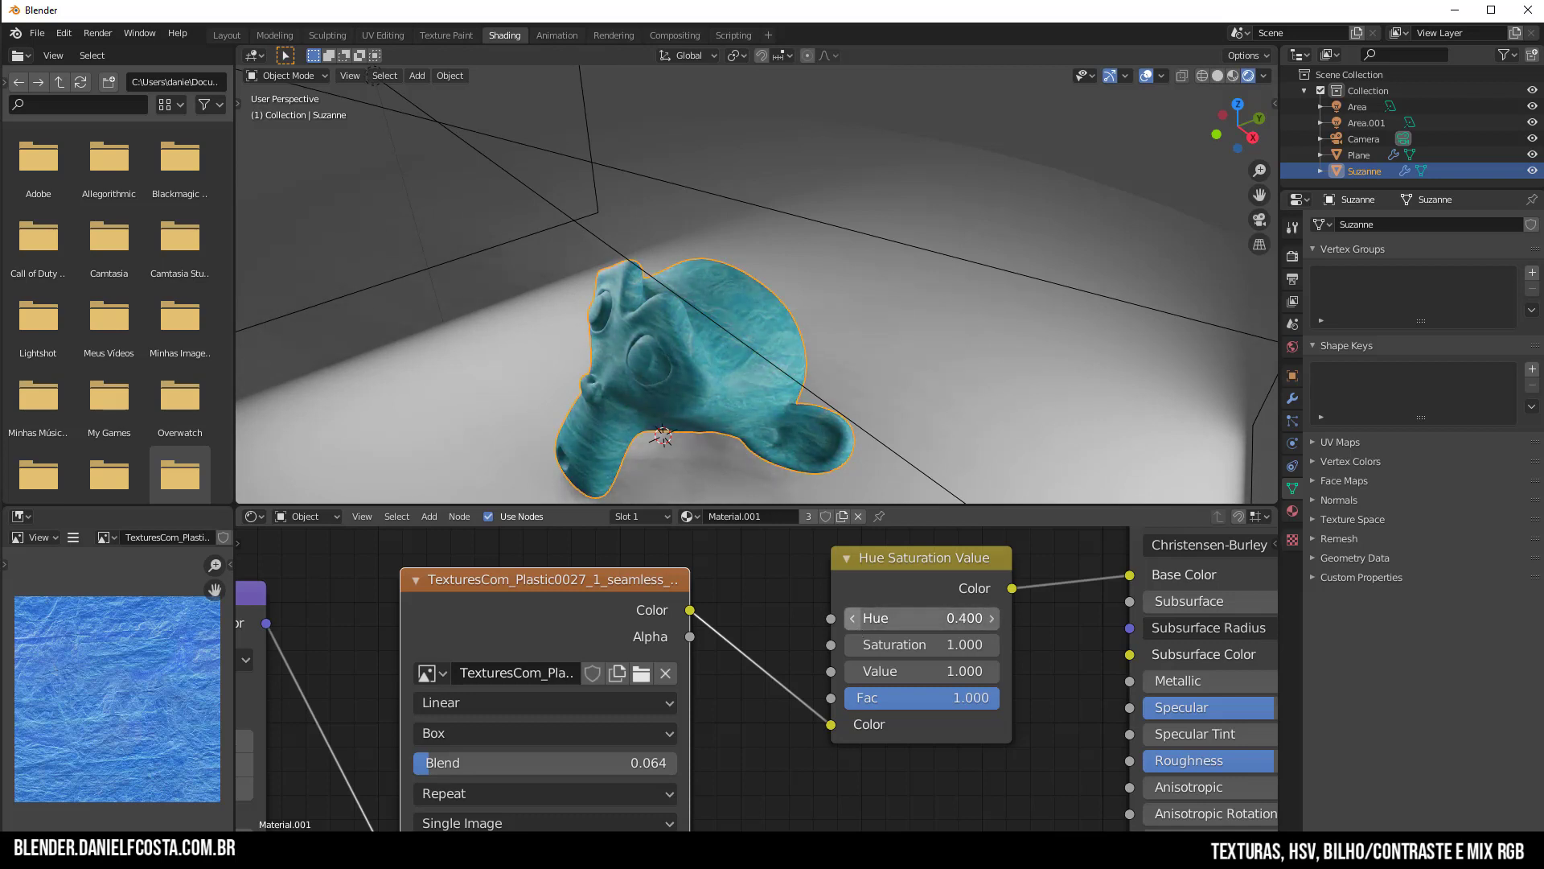
{"action": "left_click", "coordinate": [855, 619]}
{"action": "left_click", "coordinate": [855, 620]}
{"action": "left_click", "coordinate": [856, 619]}
{"action": "left_click", "coordinate": [855, 619]}
{"action": "left_click", "coordinate": [855, 619]}
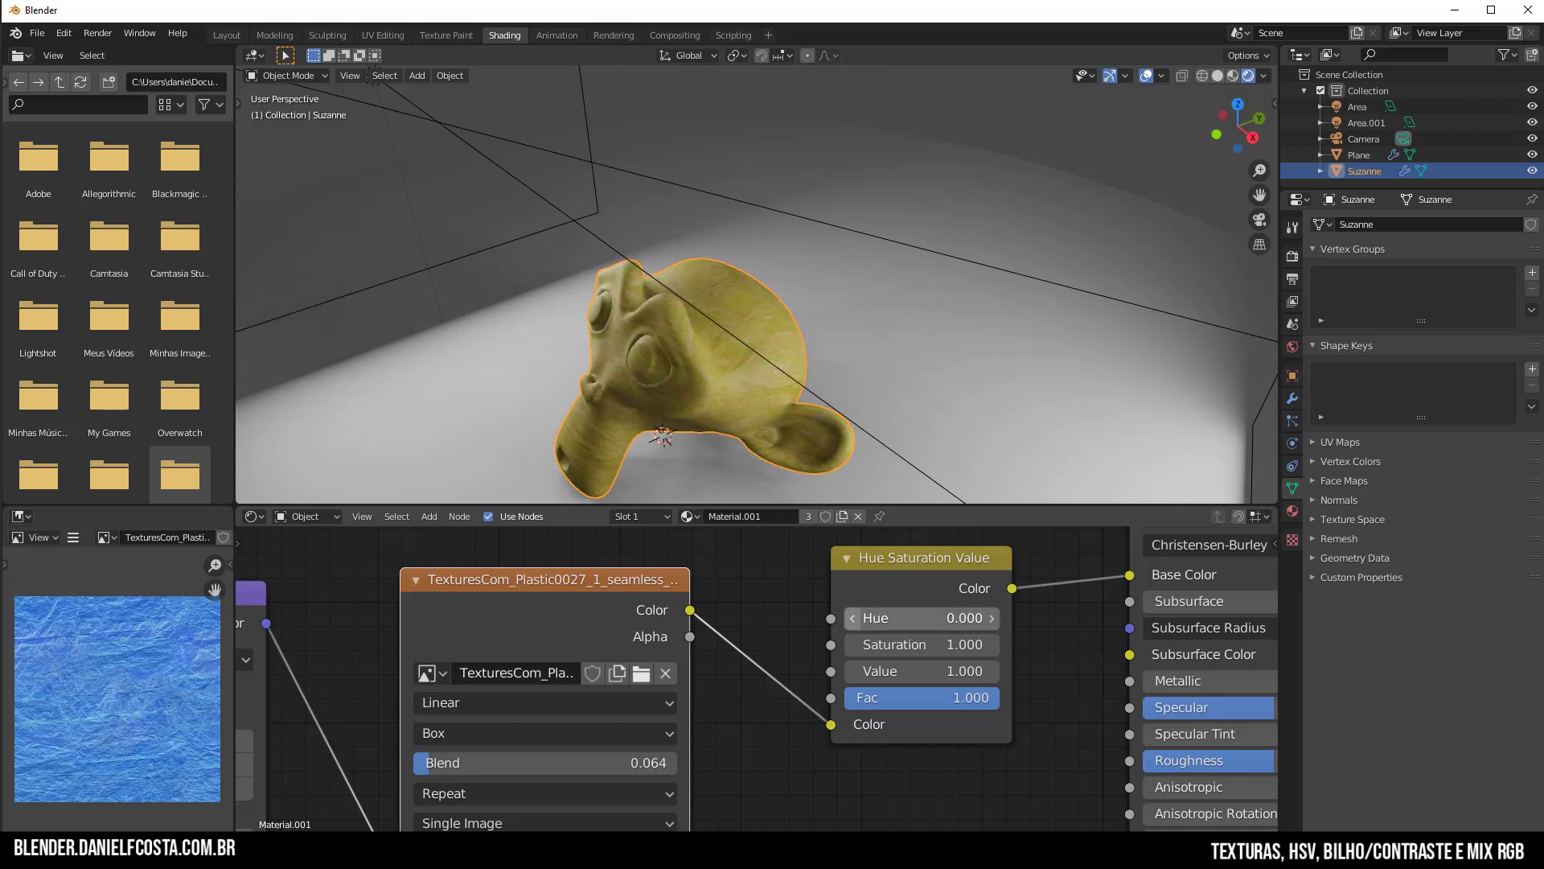
Raise the Hue stepwise to 0.5 to restore the texture's original colour
{"action": "left_click", "coordinate": [992, 618]}
{"action": "left_click", "coordinate": [993, 618]}
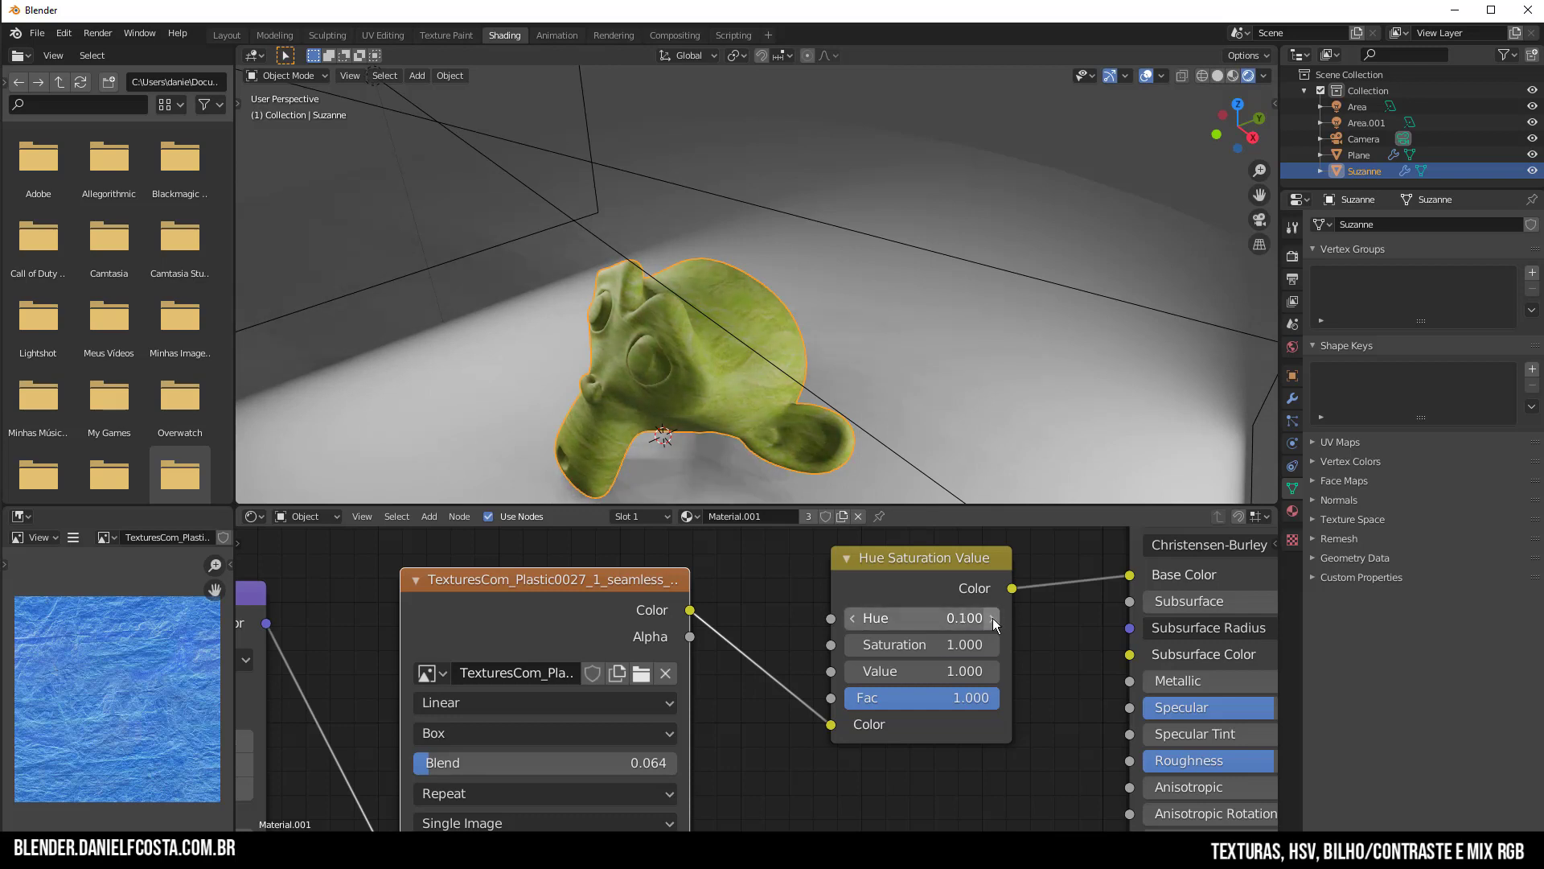
{"action": "left_click", "coordinate": [993, 618]}
{"action": "left_click", "coordinate": [993, 618]}
{"action": "left_click", "coordinate": [993, 618]}
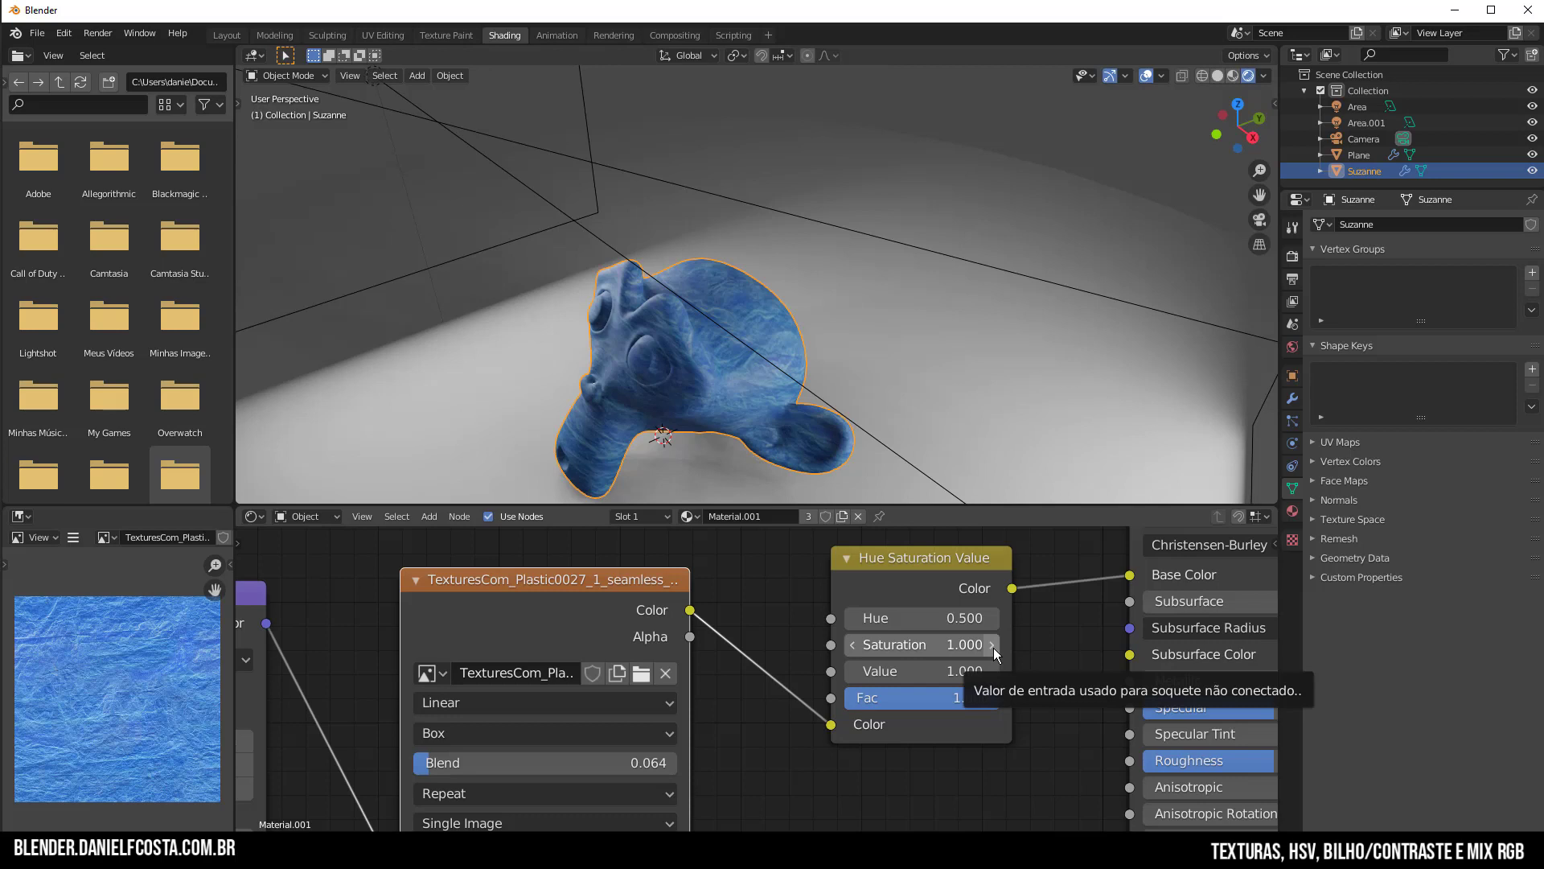
Try Hue values of 0.6 and 0.7, and settle on 0.3 for a green texture
{"action": "left_click", "coordinate": [992, 618]}
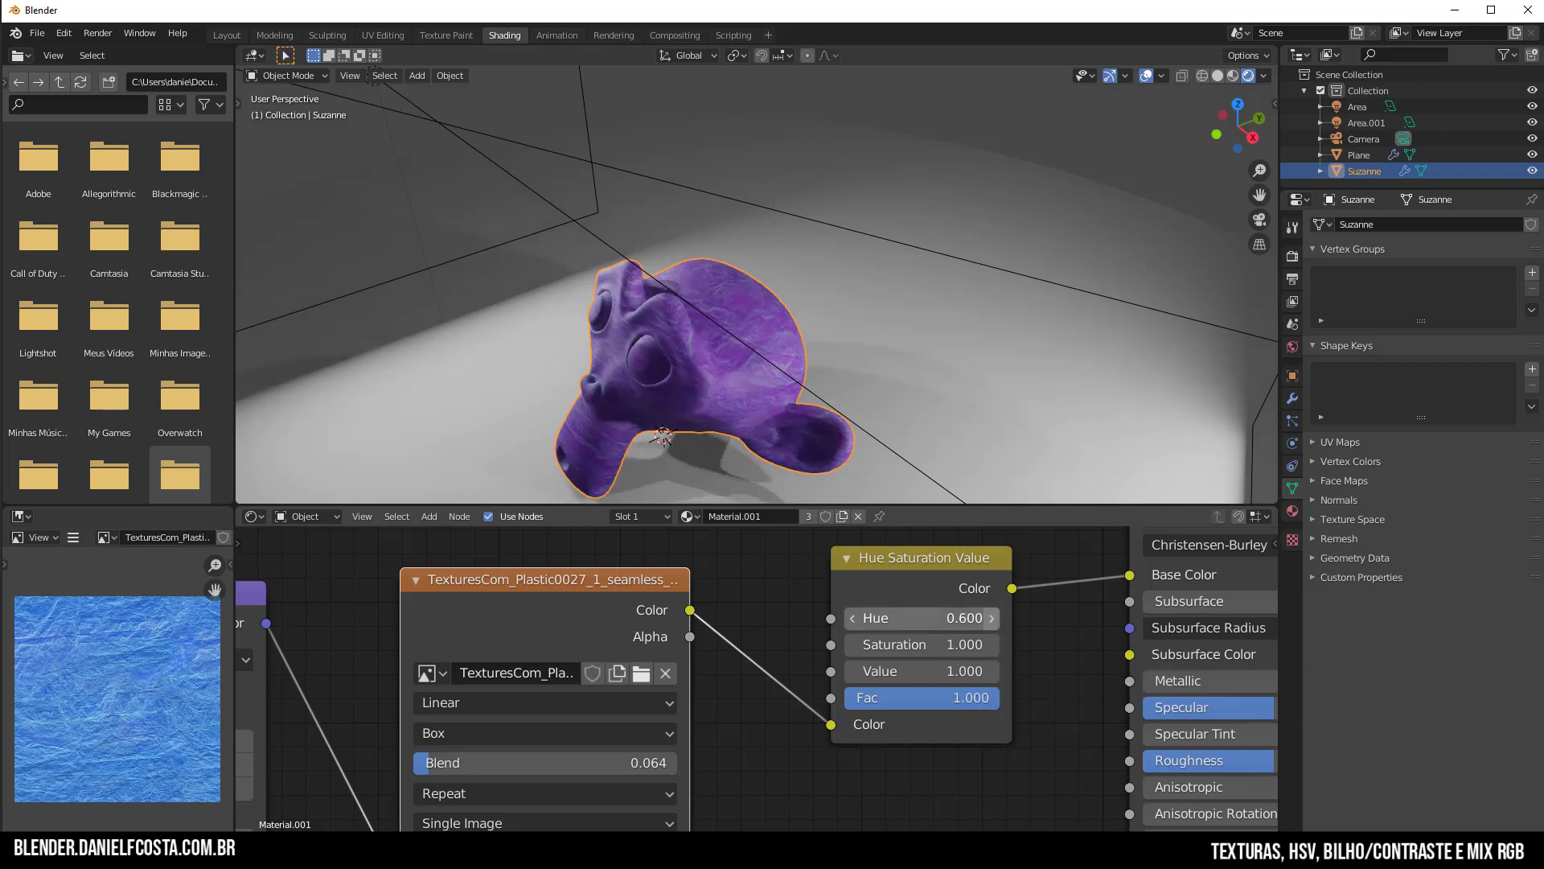
{"action": "left_click", "coordinate": [993, 618]}
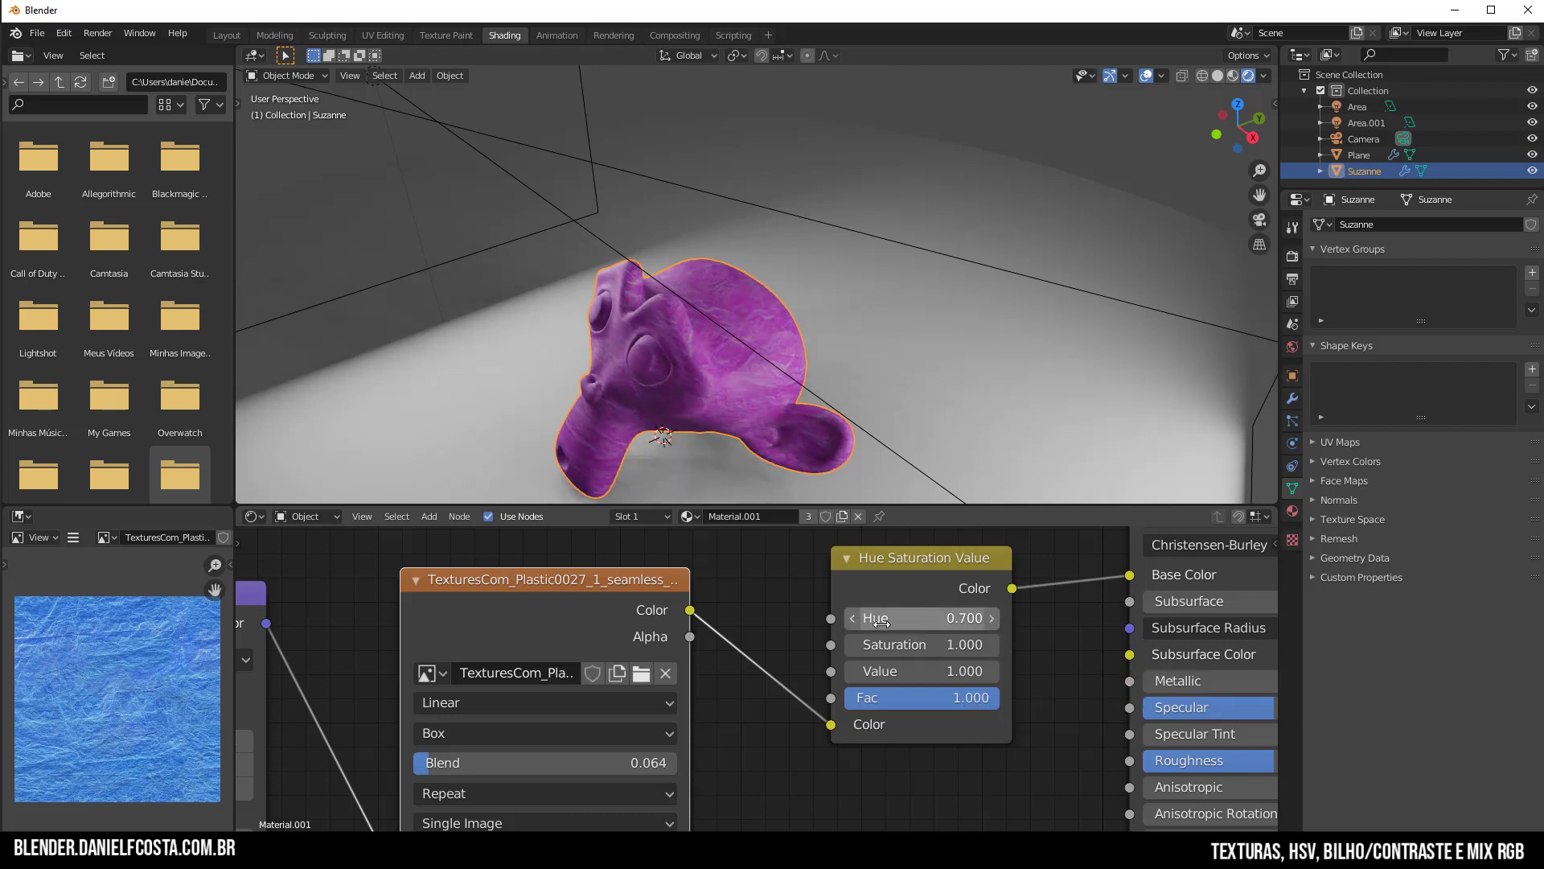
{"action": "left_click_drag", "start_coordinate": [881, 622], "coordinate": [805, 622]}
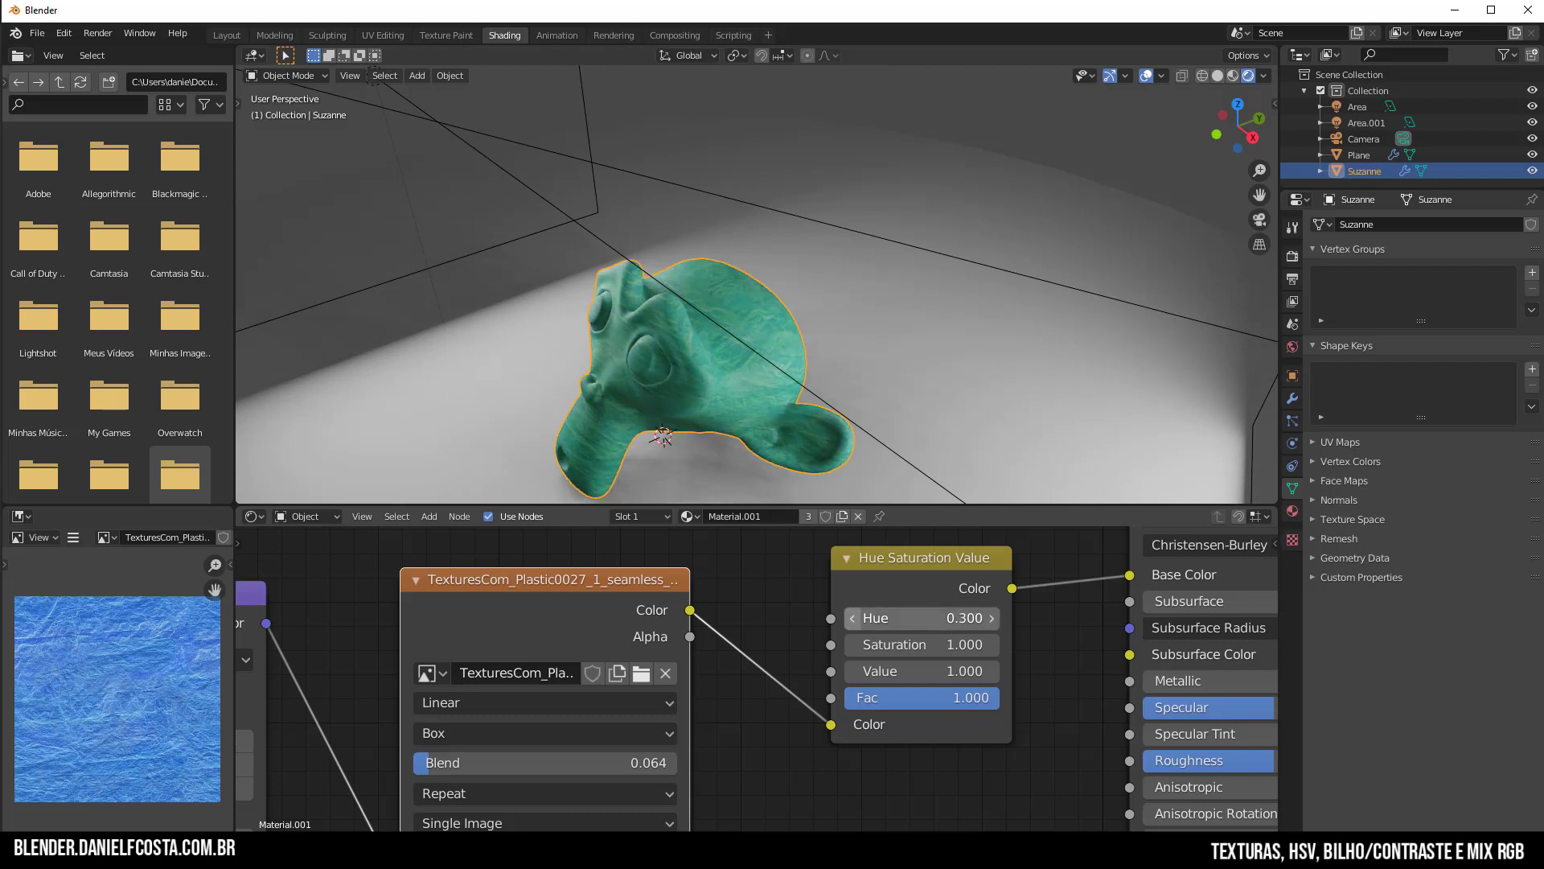
Raise the Saturation of the Hue Saturation Value node to 2.0 and check Suzanne's surface up close
{"action": "left_click", "coordinate": [994, 652]}
{"action": "left_click", "coordinate": [994, 653]}
{"action": "left_click", "coordinate": [994, 652]}
{"action": "left_click", "coordinate": [994, 653]}
{"action": "double_click", "coordinate": [993, 652]}
{"action": "left_click", "coordinate": [994, 652]}
{"action": "left_click", "coordinate": [994, 652]}
{"action": "left_click", "coordinate": [994, 652]}
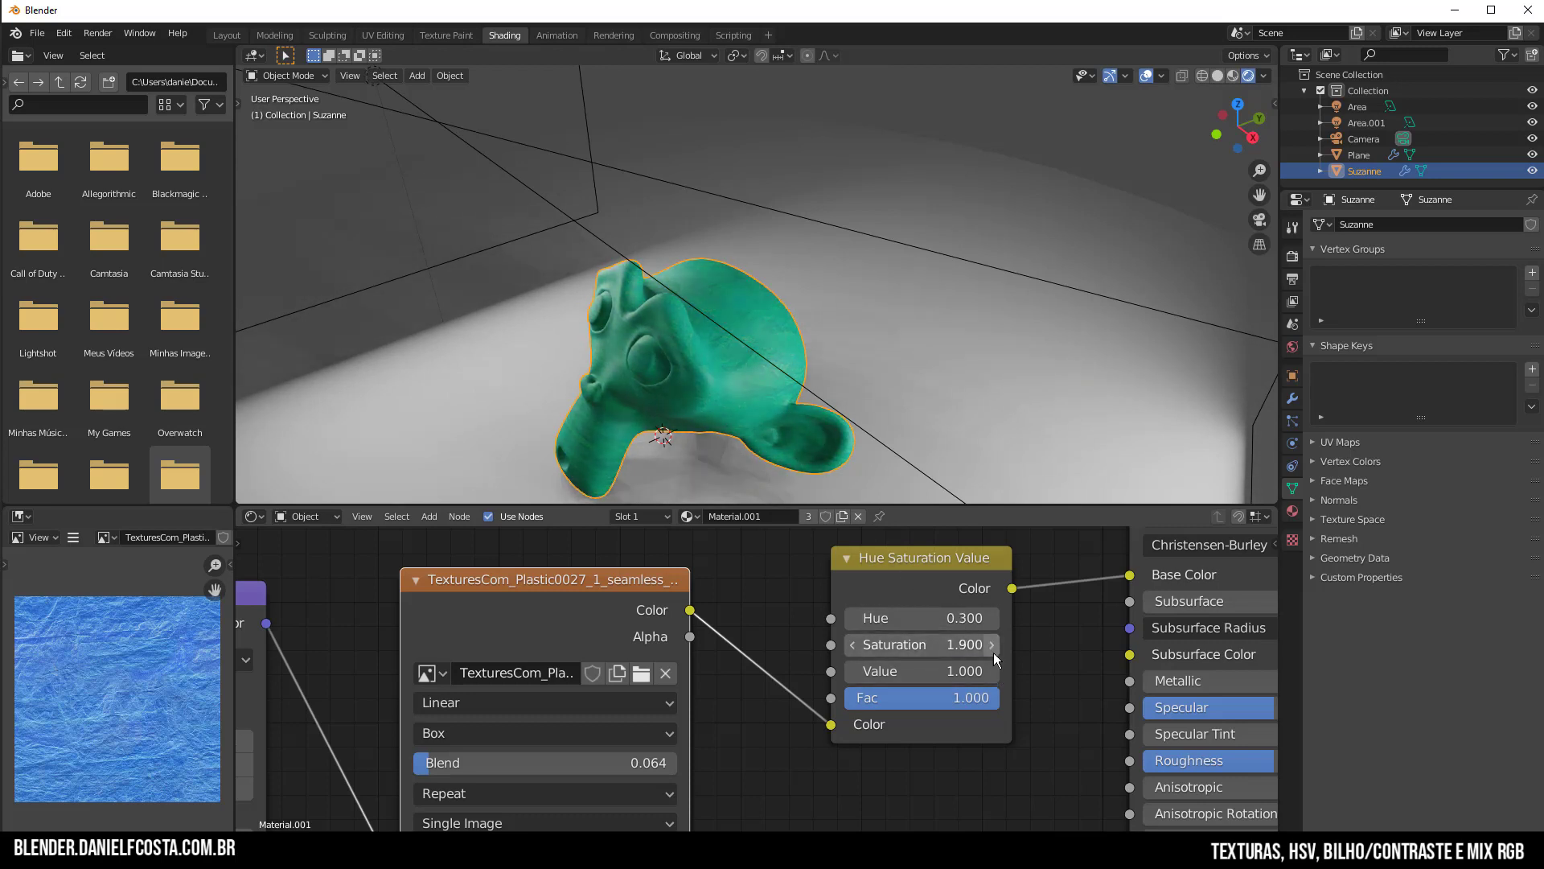
{"action": "left_click", "coordinate": [994, 652]}
{"action": "scroll", "coordinate": [798, 384], "scroll_direction": "up", "scroll_amount": 5}
{"action": "scroll", "coordinate": [840, 447], "scroll_direction": "down", "scroll_amount": 2}
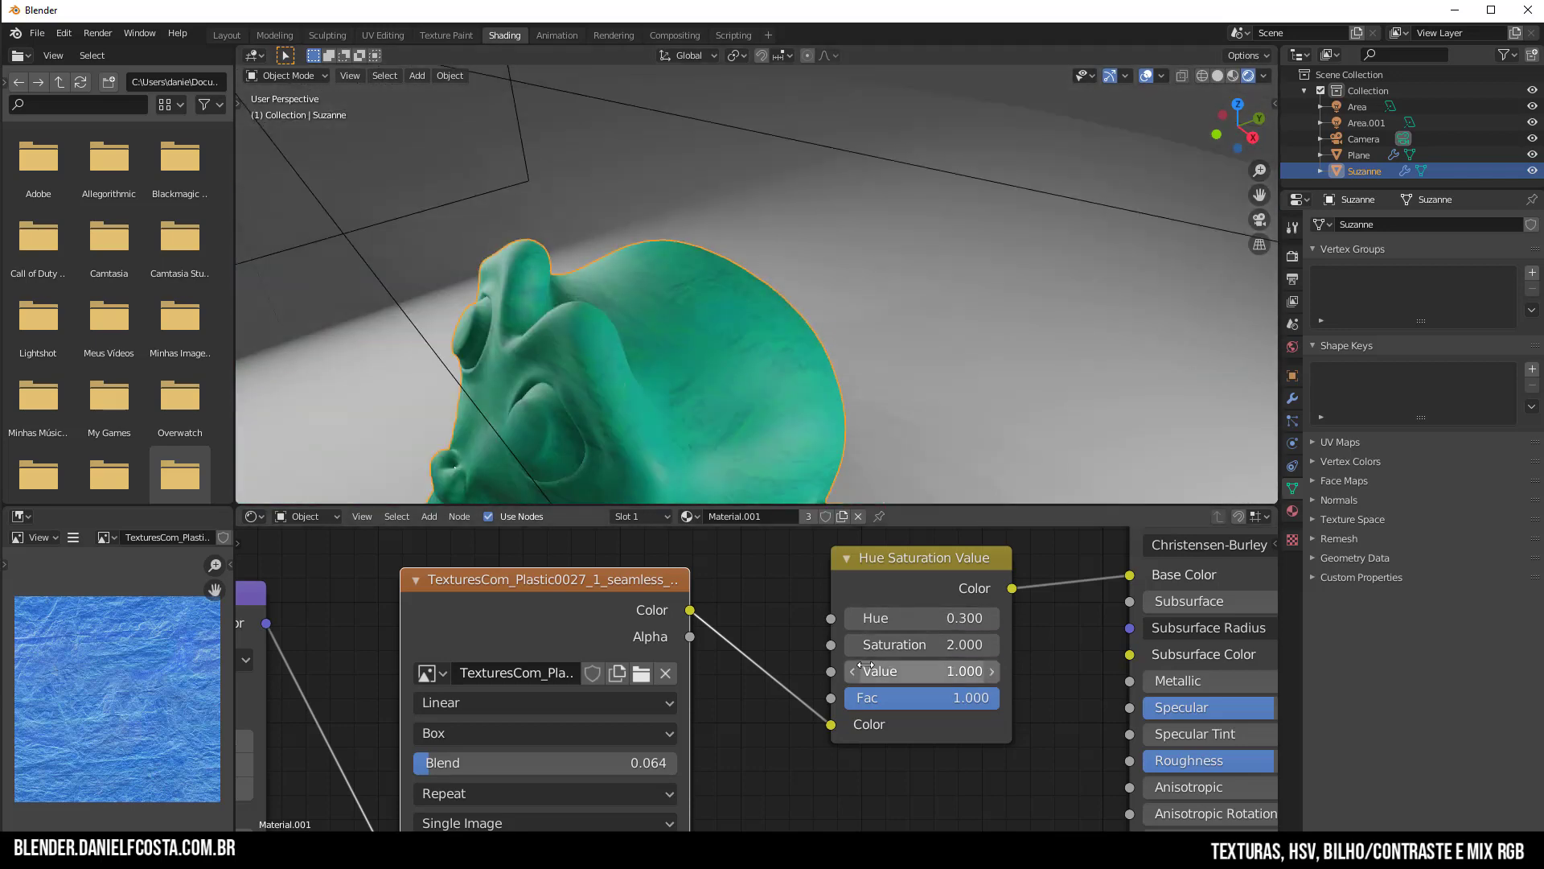
Lower the Saturation of the Hue Saturation Value node stepwise to 0 so the texture turns grey
{"action": "left_click", "coordinate": [849, 646]}
{"action": "left_click", "coordinate": [850, 646]}
{"action": "left_click", "coordinate": [849, 646]}
{"action": "left_click", "coordinate": [849, 646]}
{"action": "left_click", "coordinate": [849, 646]}
{"action": "left_click", "coordinate": [848, 647]}
{"action": "left_click", "coordinate": [849, 647]}
{"action": "left_click", "coordinate": [848, 647]}
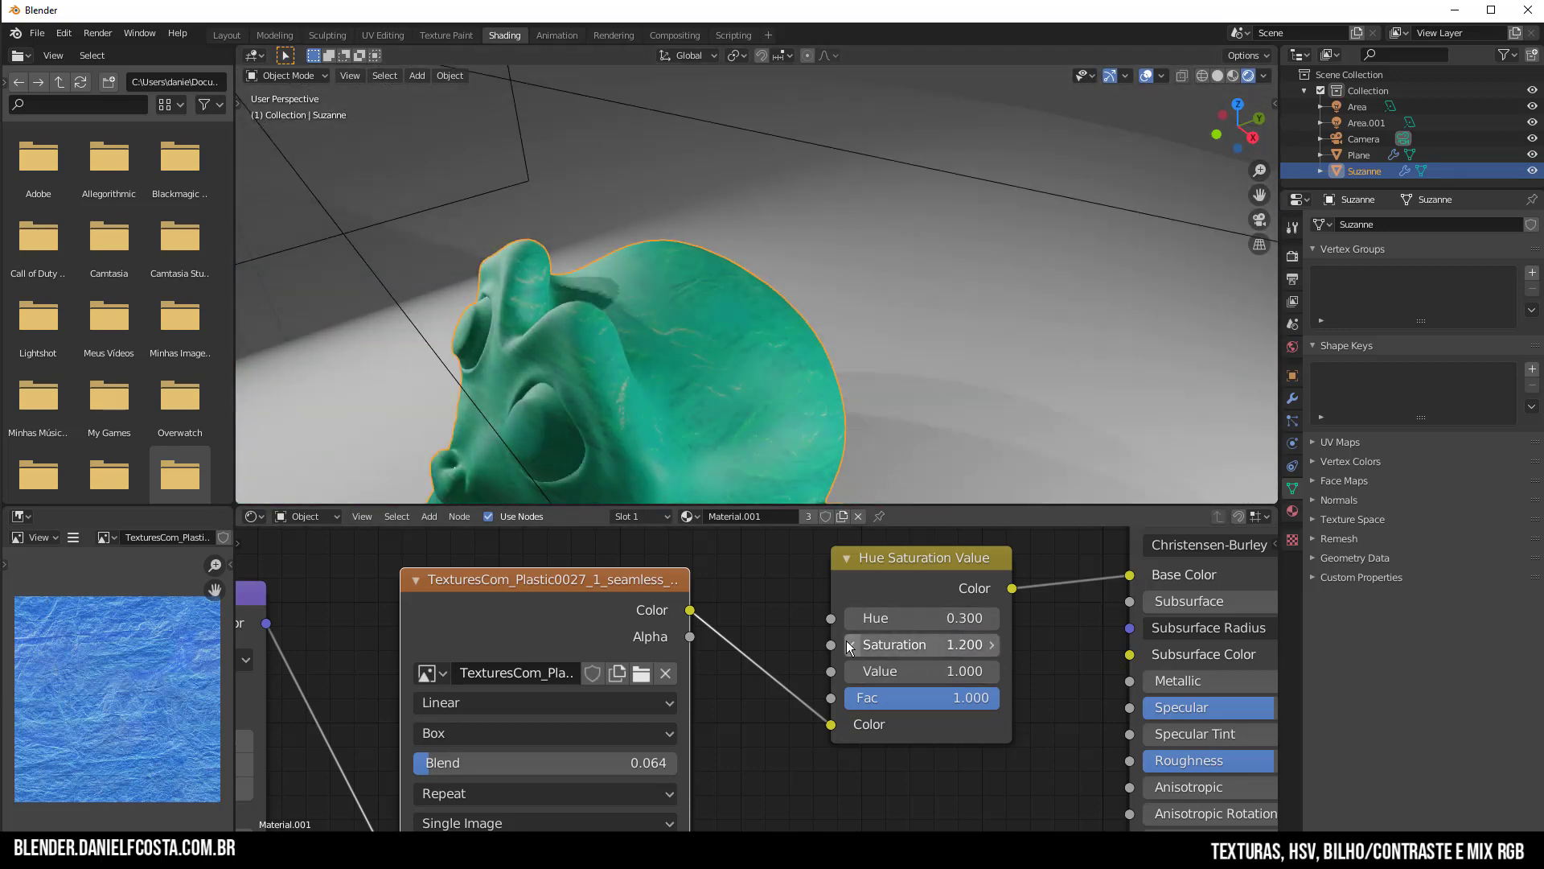
{"action": "left_click", "coordinate": [850, 646]}
{"action": "left_click", "coordinate": [849, 646]}
{"action": "left_click", "coordinate": [849, 646]}
{"action": "left_click", "coordinate": [849, 646]}
{"action": "left_click", "coordinate": [850, 646]}
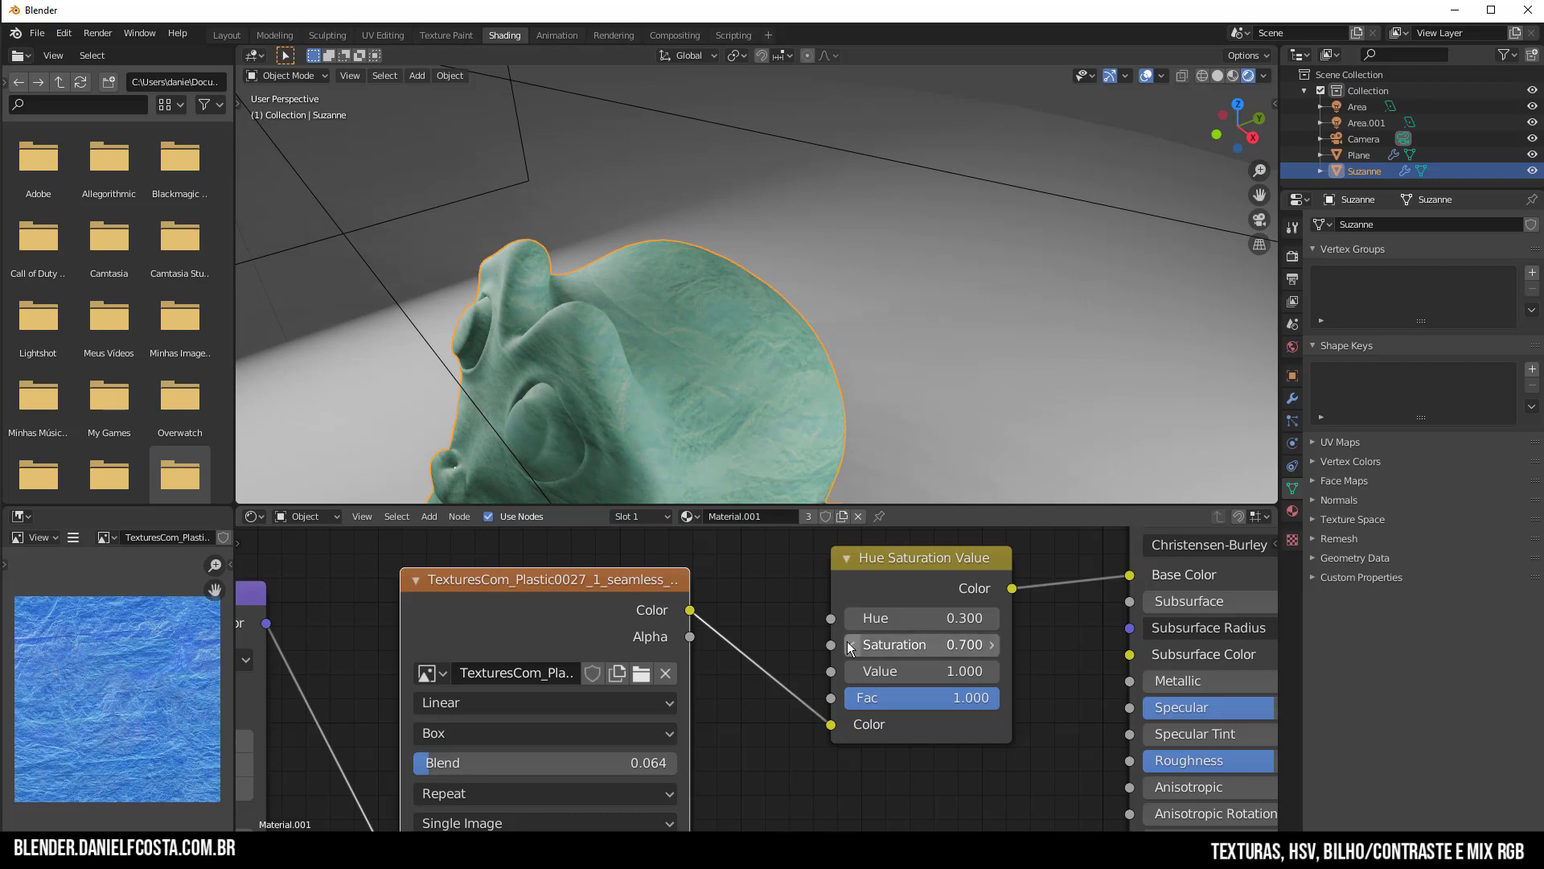
{"action": "left_click", "coordinate": [850, 646]}
{"action": "left_click", "coordinate": [850, 646]}
{"action": "left_click", "coordinate": [850, 646]}
{"action": "left_click", "coordinate": [849, 646]}
{"action": "left_click", "coordinate": [850, 646]}
{"action": "left_click", "coordinate": [849, 646]}
{"action": "left_click", "coordinate": [849, 646]}
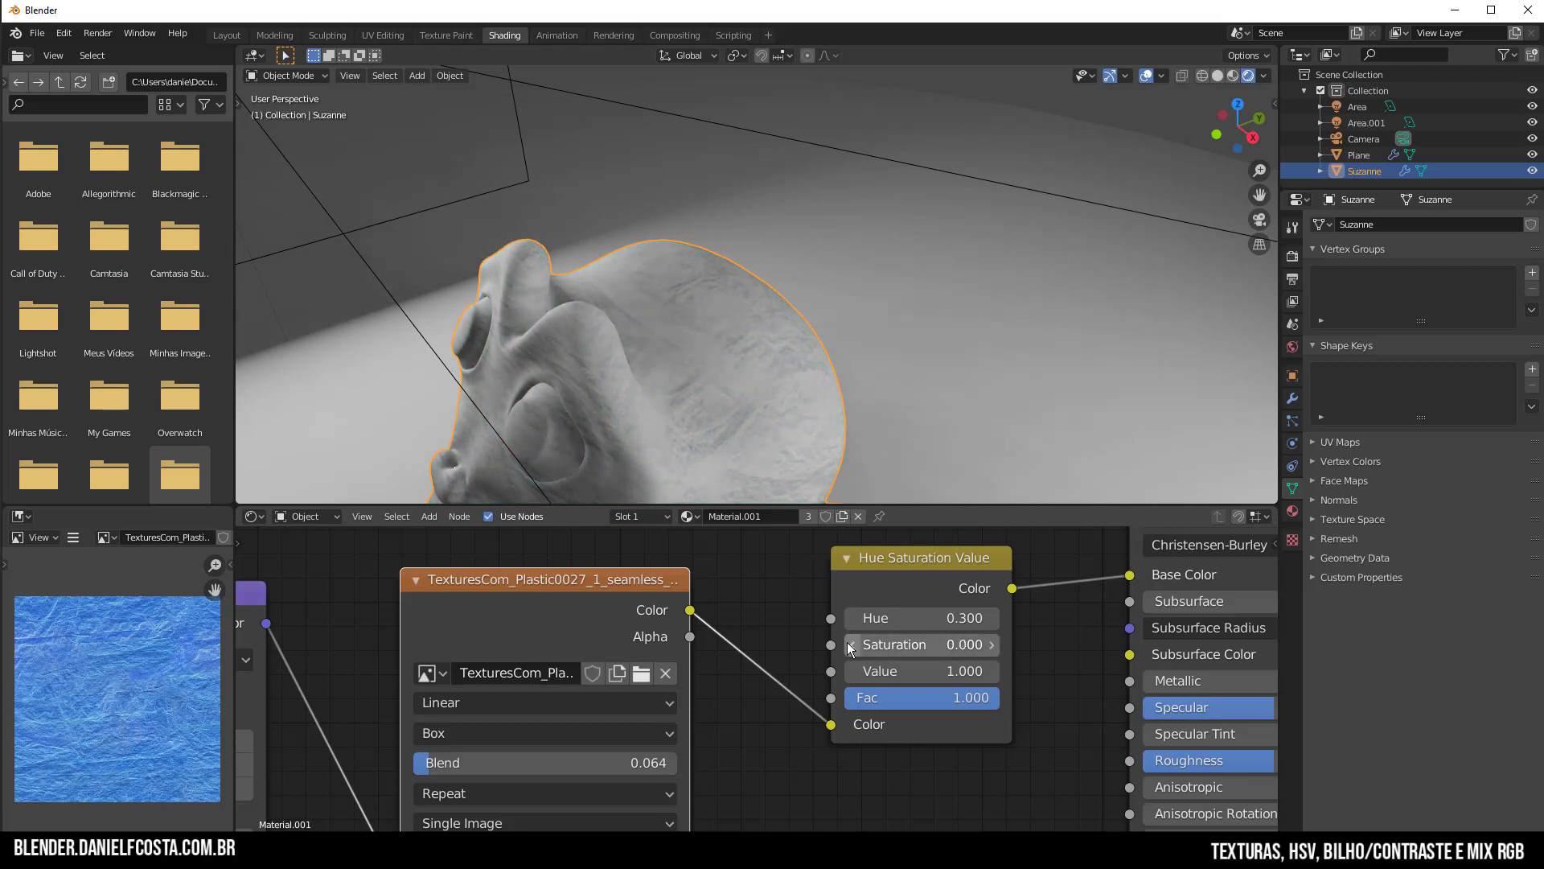
Set the Saturation of the Hue Saturation Value node to 1
{"action": "left_click", "coordinate": [883, 646]}
{"action": "type", "text": "0.0"}
{"action": "type", "text": "1"}
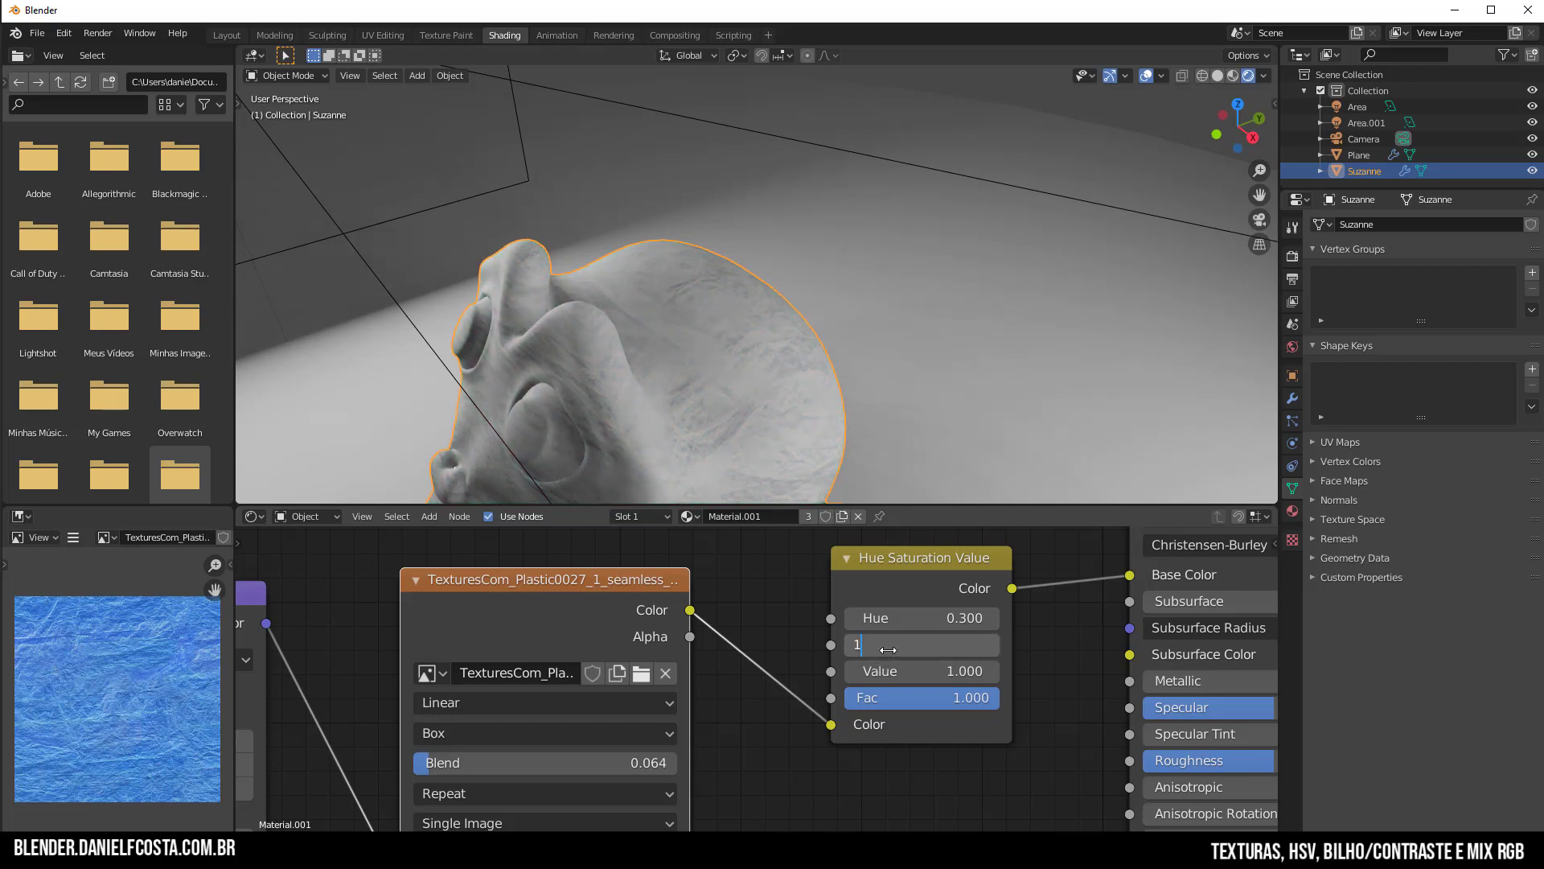
{"action": "key", "text": "Return"}
Raise the Value of the Hue Saturation Value node stepwise to 2.0 to brighten the texture
{"action": "left_click", "coordinate": [995, 677]}
{"action": "left_click", "coordinate": [994, 678]}
{"action": "left_click", "coordinate": [994, 678]}
{"action": "left_click", "coordinate": [995, 678]}
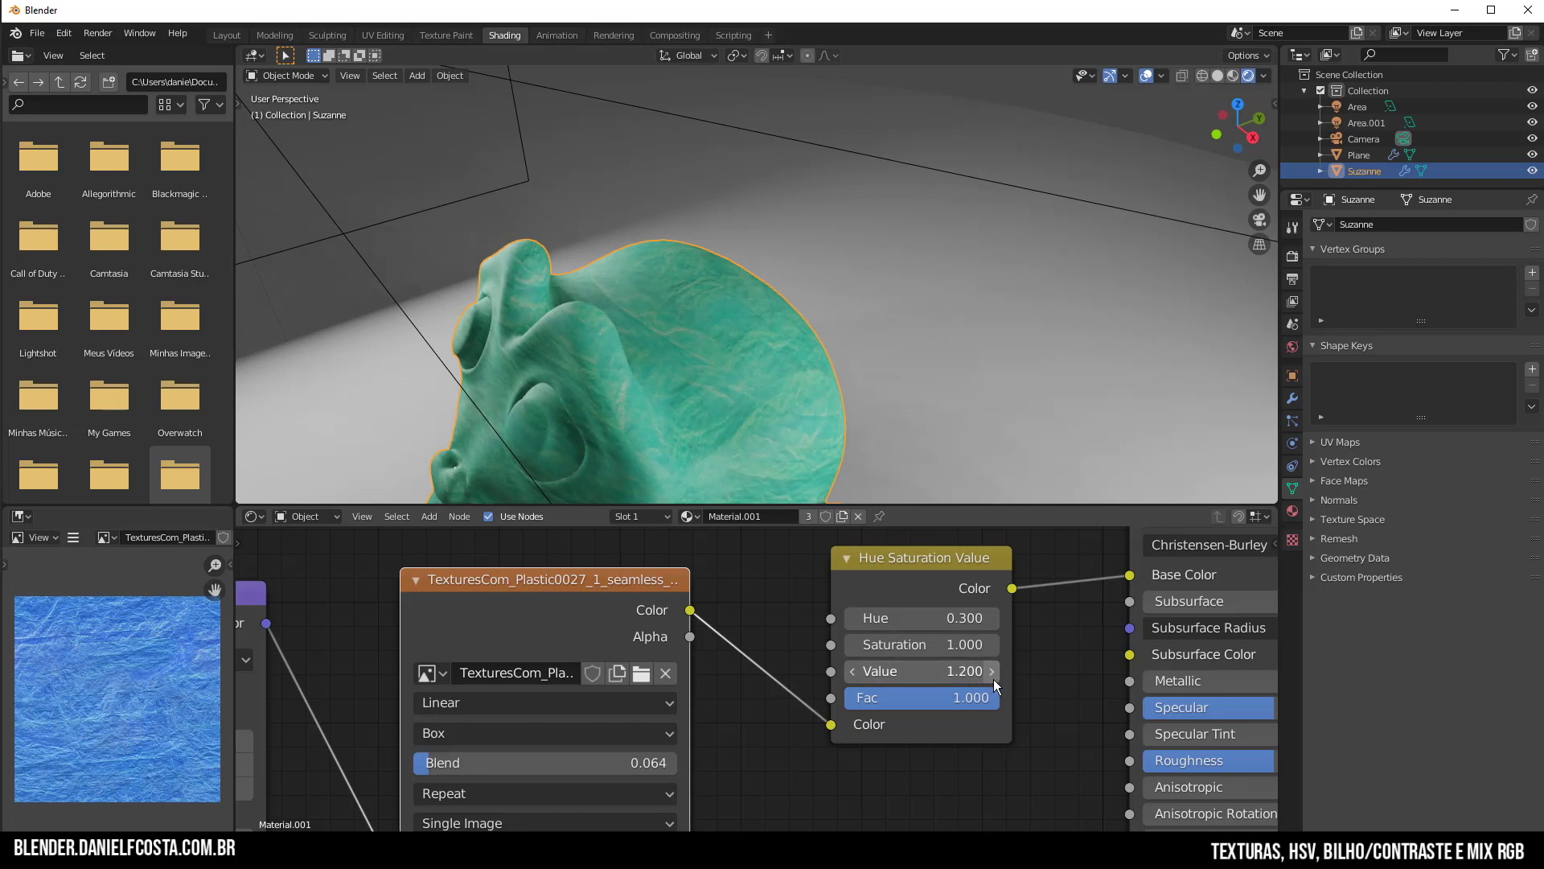
{"action": "left_click", "coordinate": [994, 678]}
{"action": "left_click", "coordinate": [994, 678]}
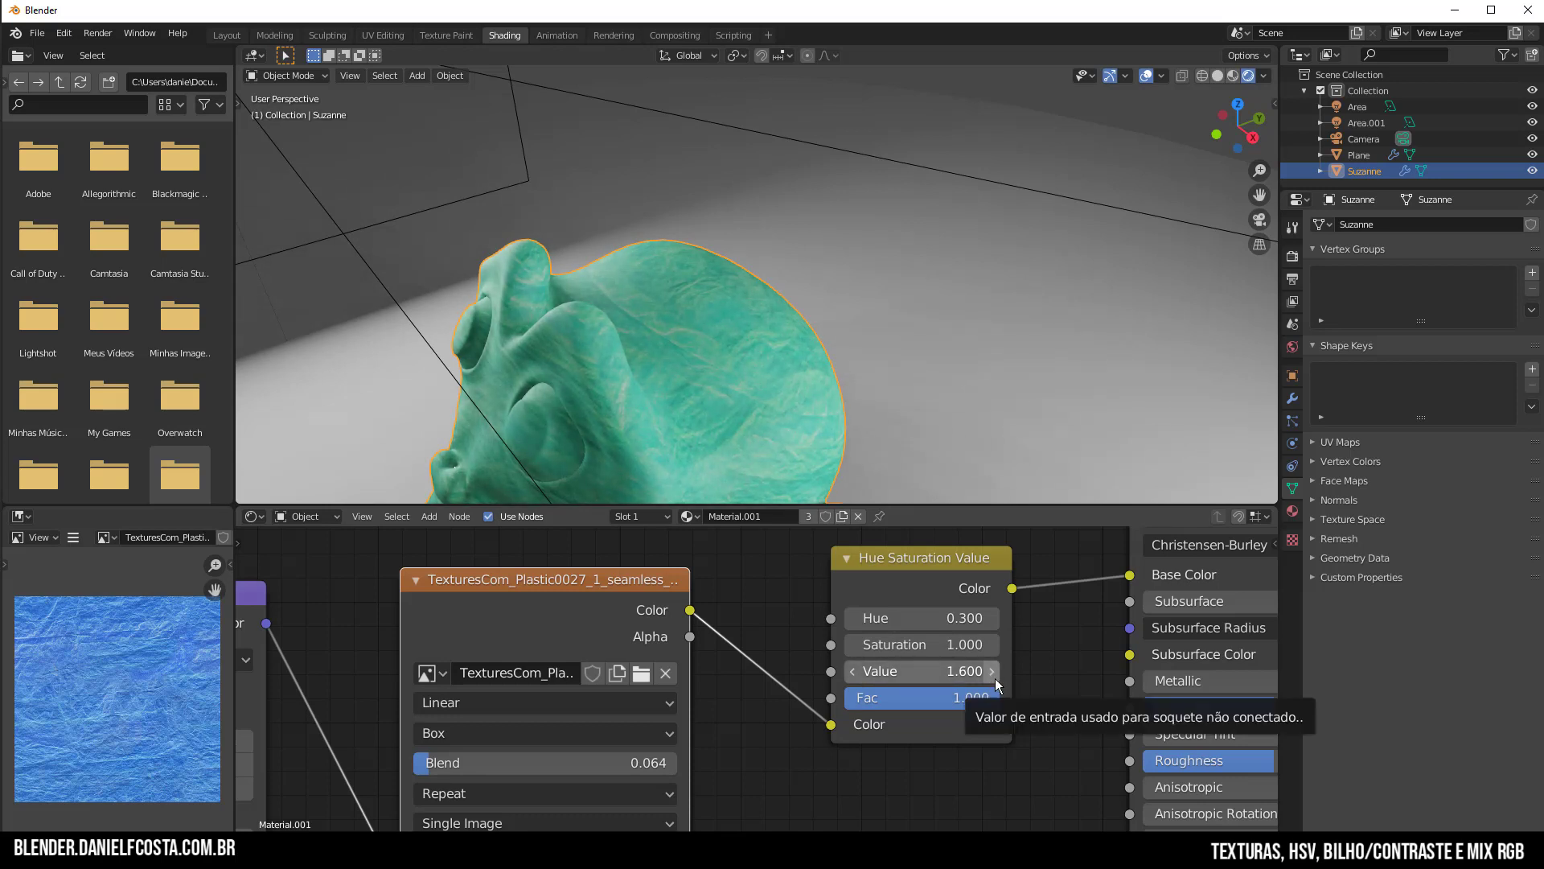
{"action": "left_click", "coordinate": [994, 678]}
{"action": "left_click", "coordinate": [994, 678]}
{"action": "left_click", "coordinate": [994, 678]}
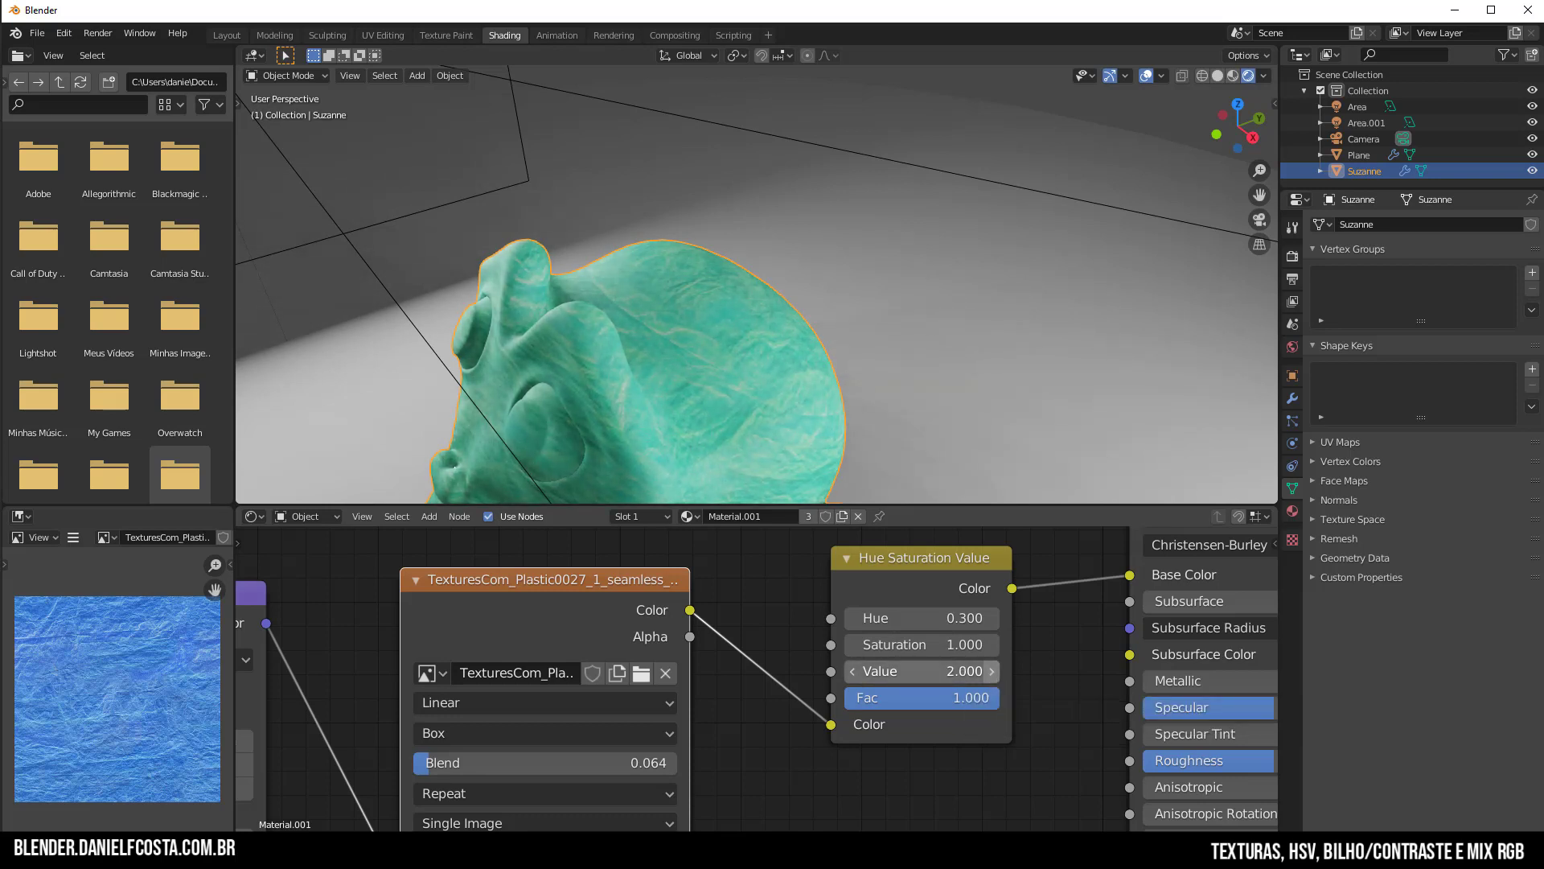
{"action": "left_click", "coordinate": [995, 678]}
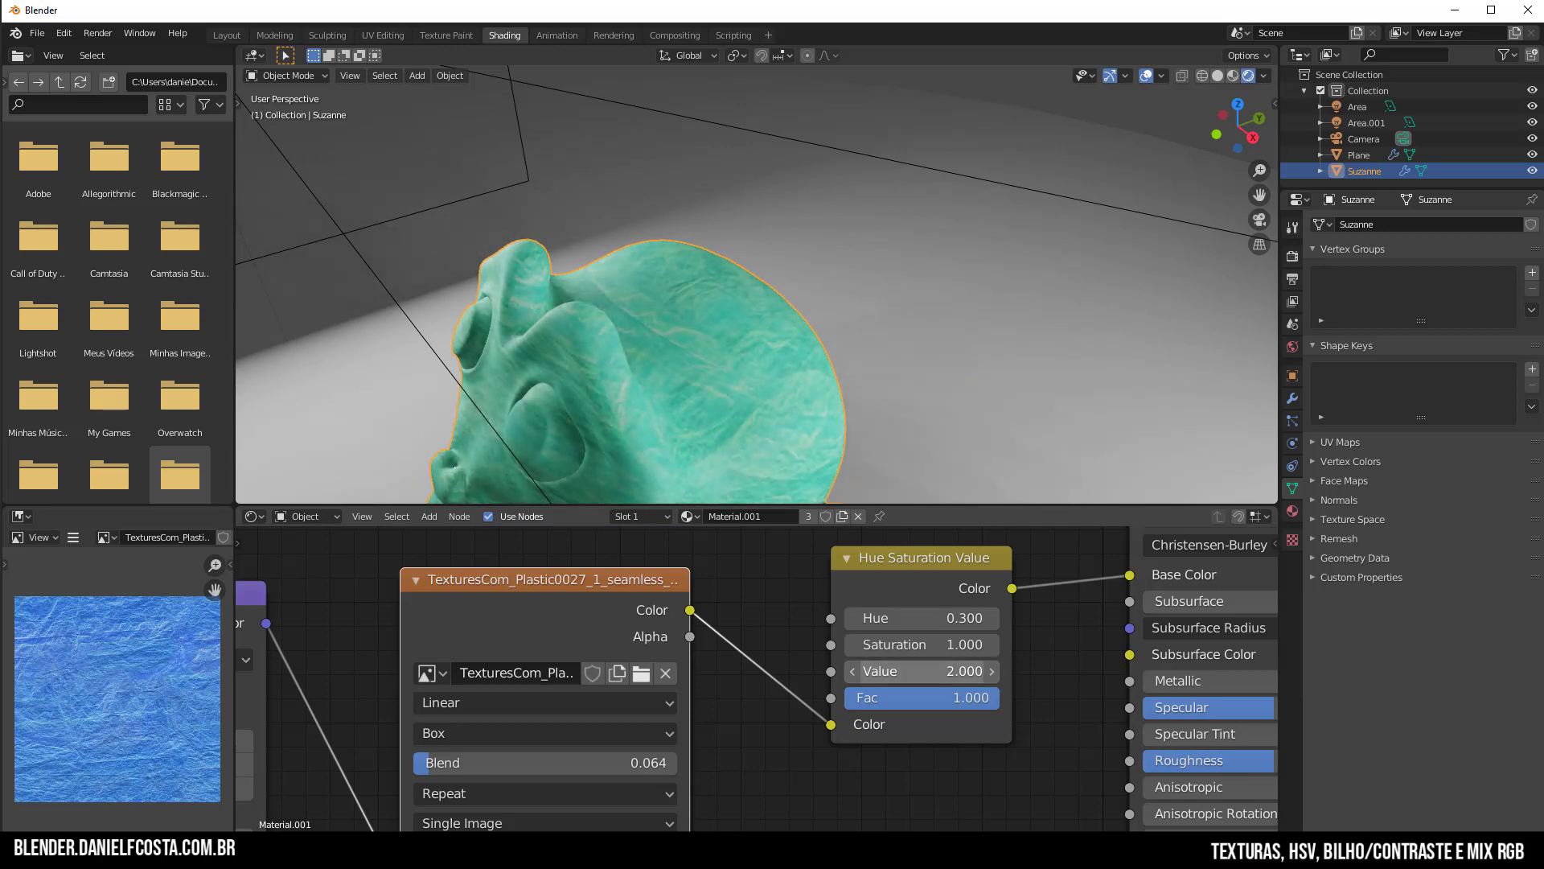
Set the Value of the Hue Saturation Value node to 1
{"action": "mouse_move", "coordinate": [925, 672]}
{"action": "left_mouse_down"}
{"action": "mouse_move", "coordinate": [854, 672]}
{"action": "mouse_move", "coordinate": [933, 671]}
{"action": "left_mouse_up"}
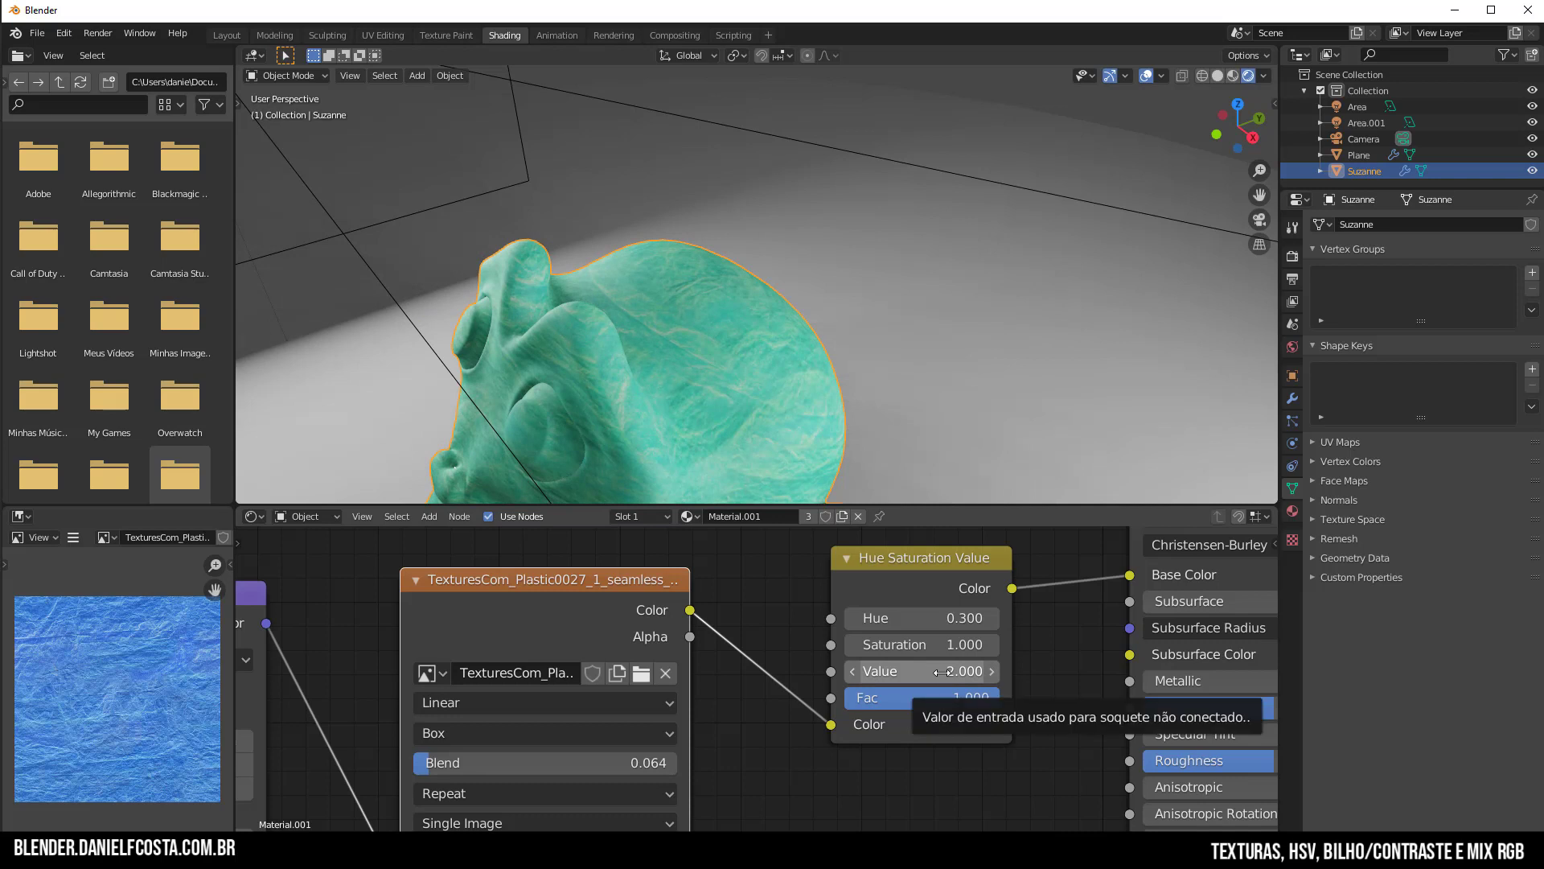
{"action": "left_click", "coordinate": [942, 672]}
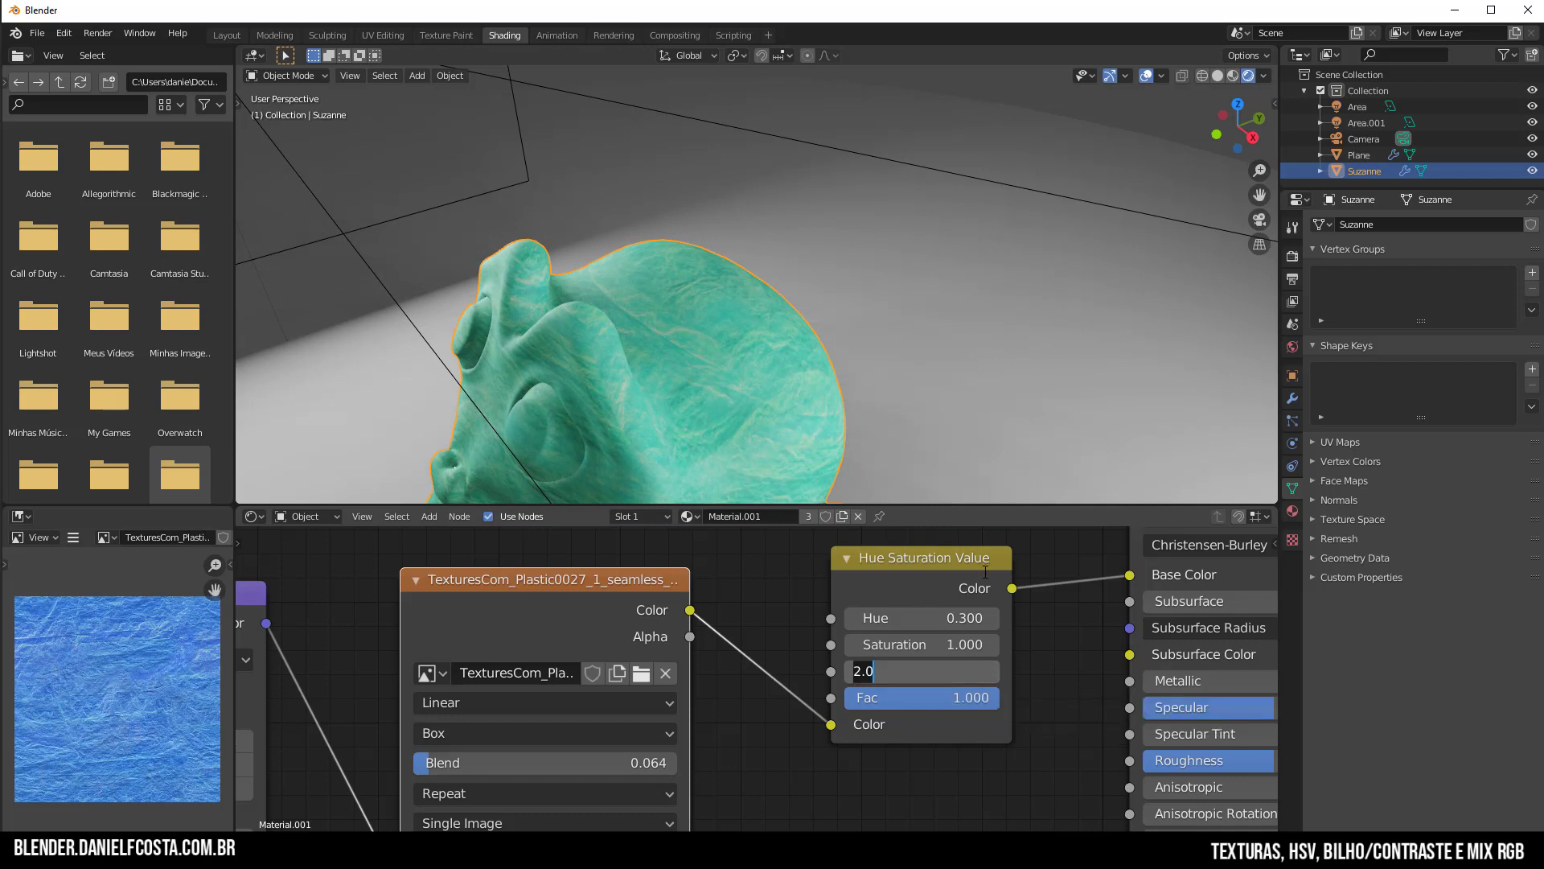
{"action": "key", "text": "BackSpace"}
{"action": "key", "text": "BackSpace"}
{"action": "key", "text": "BackSpace"}
{"action": "type", "text": "1"}
{"action": "key", "text": "Return"}
Disconnect the Hue Saturation Value node from Base Color and move it down to free space
{"action": "scroll", "coordinate": [1061, 667], "scroll_direction": "down", "scroll_amount": 2}
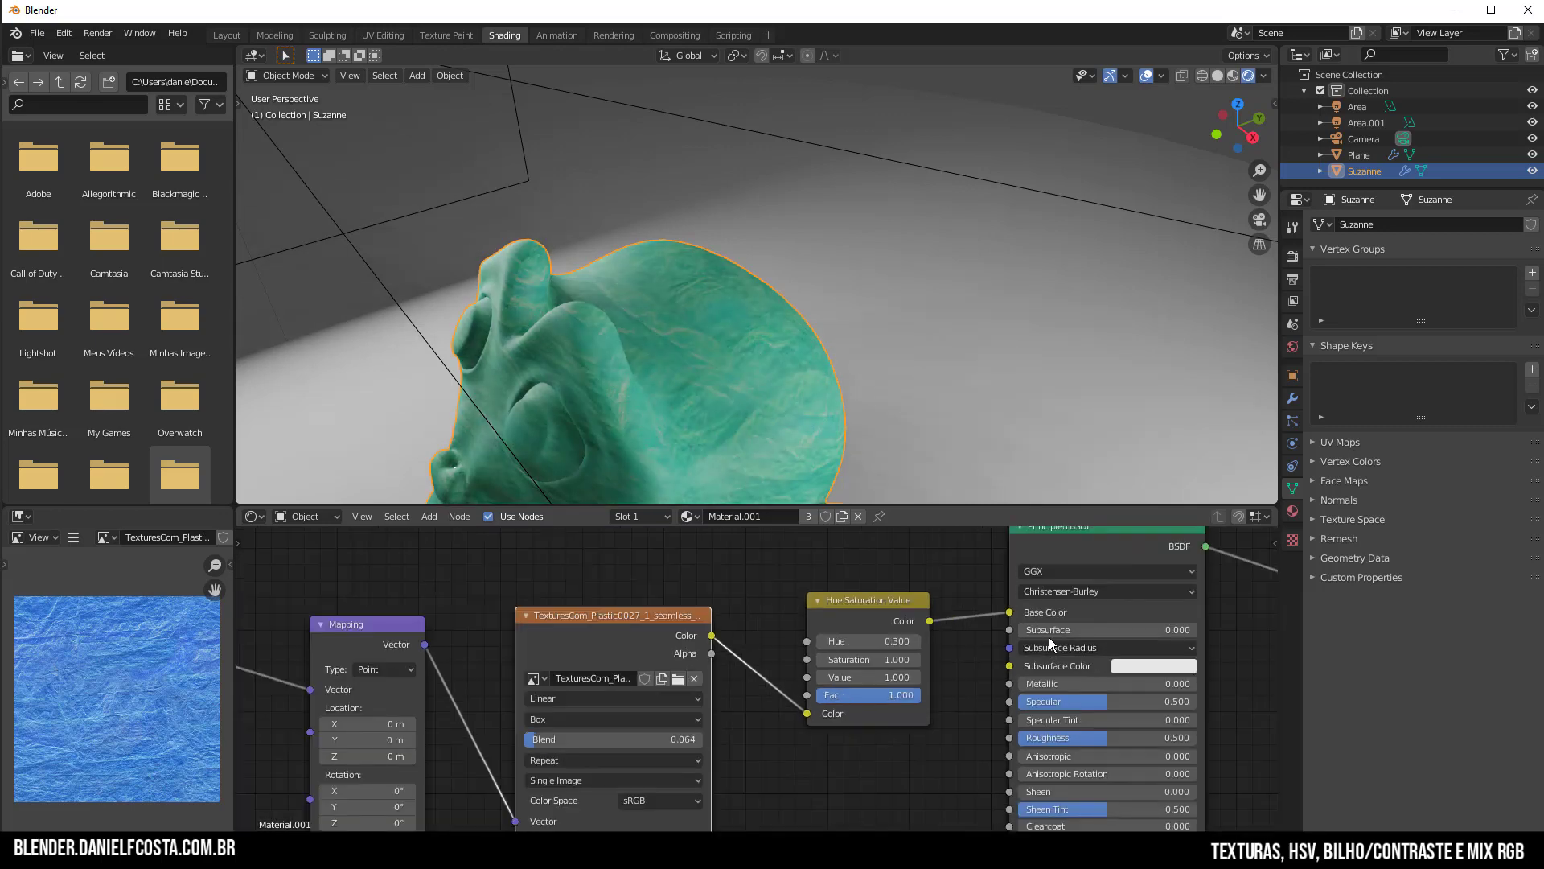
{"action": "left_click_drag", "start_coordinate": [1012, 614], "coordinate": [957, 678]}
{"action": "left_click_drag", "start_coordinate": [869, 600], "coordinate": [869, 774]}
Add an RGB input node above the Hue Saturation Value node and connect its Color output to Base Color
{"action": "key", "text": "shift+a"}
{"action": "mouse_move", "coordinate": [780, 585]}
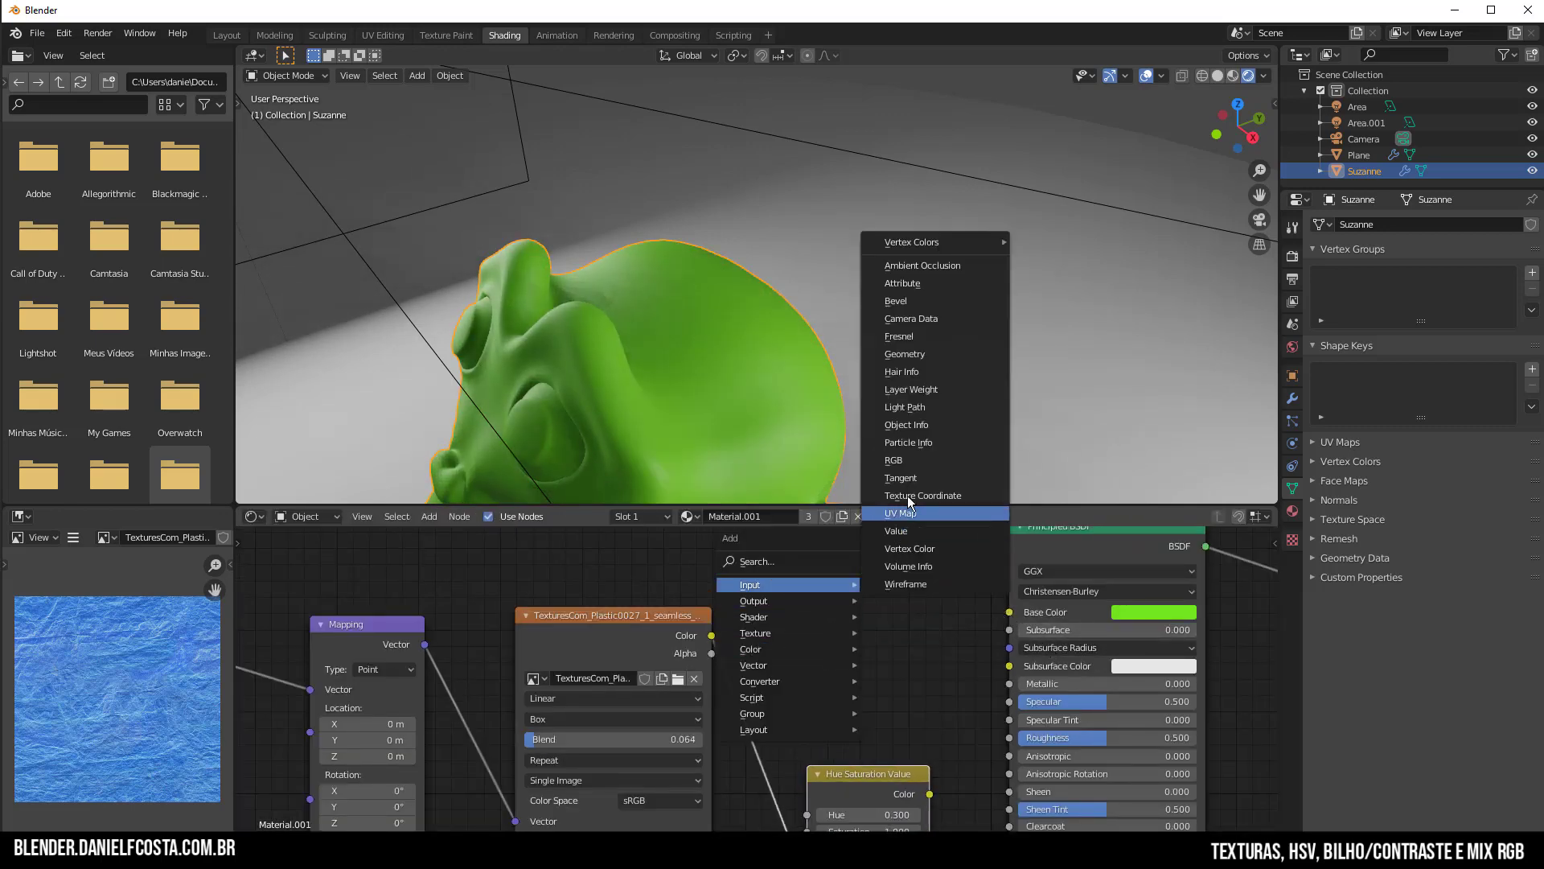
{"action": "left_click", "coordinate": [921, 460]}
{"action": "left_click", "coordinate": [808, 571]}
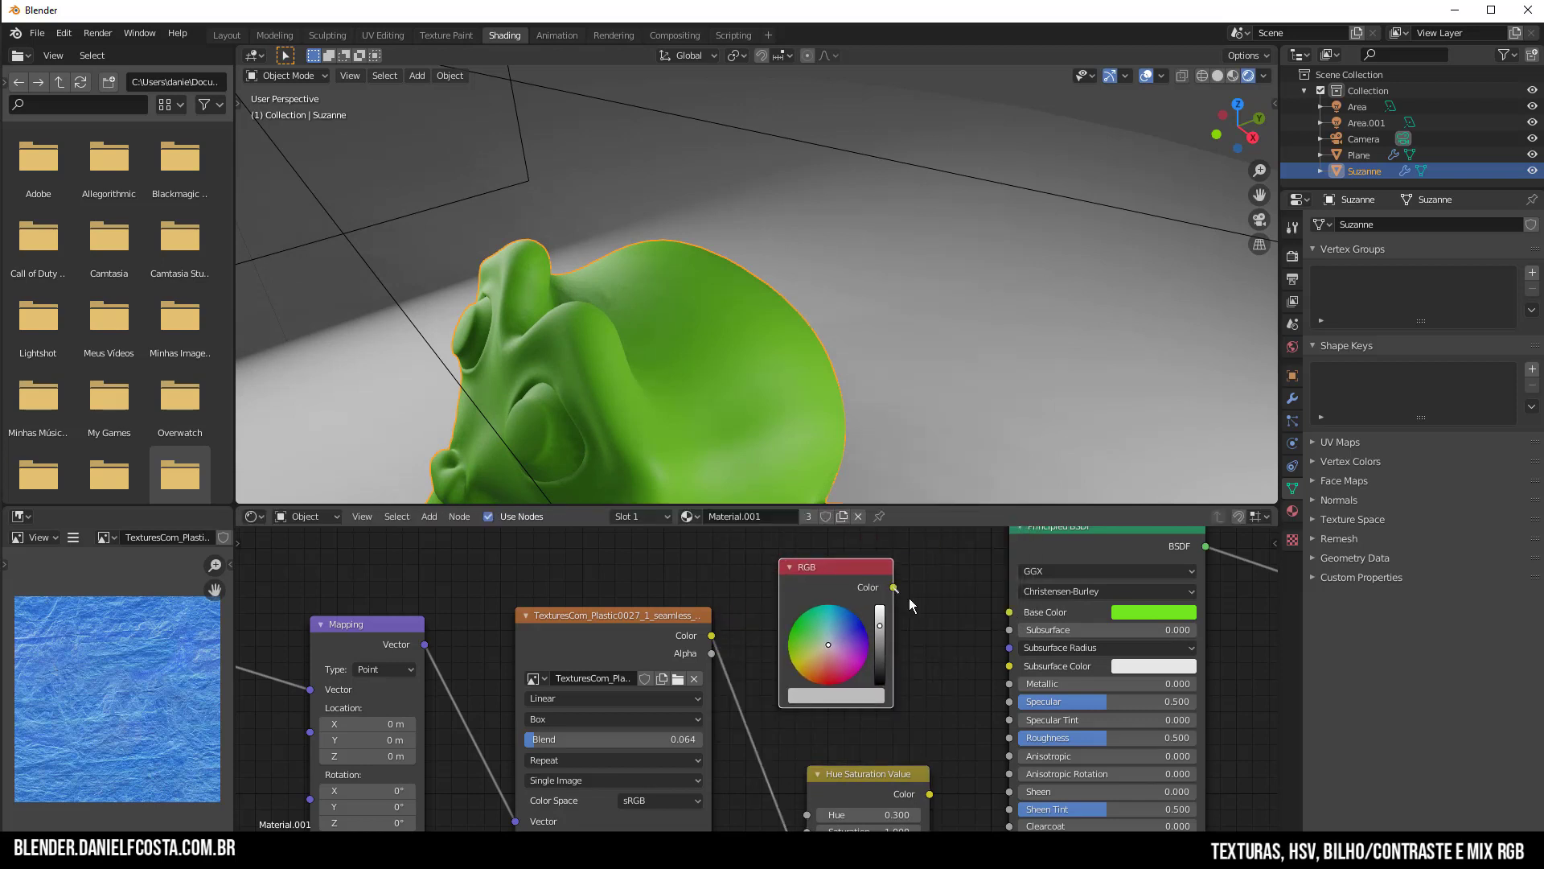
{"action": "left_click_drag", "start_coordinate": [893, 588], "coordinate": [1010, 616]}
Pick a teal colour on the RGB node and vary its HSV hue, ending at 0.509
{"action": "scroll", "coordinate": [994, 624], "scroll_direction": "up", "scroll_amount": 2}
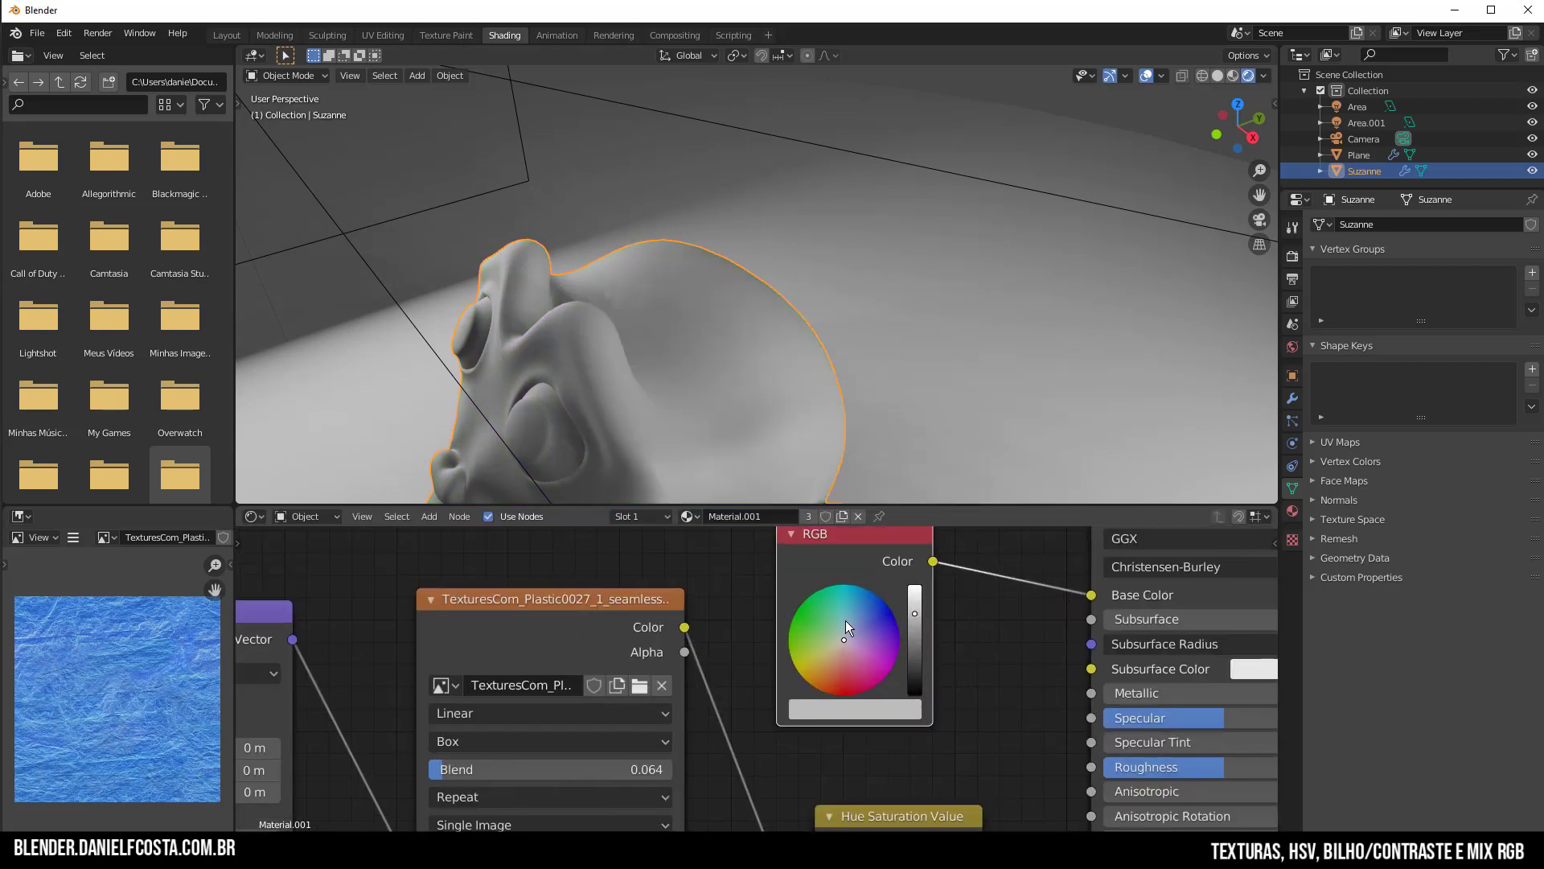
{"action": "left_click_drag", "start_coordinate": [847, 626], "coordinate": [847, 600]}
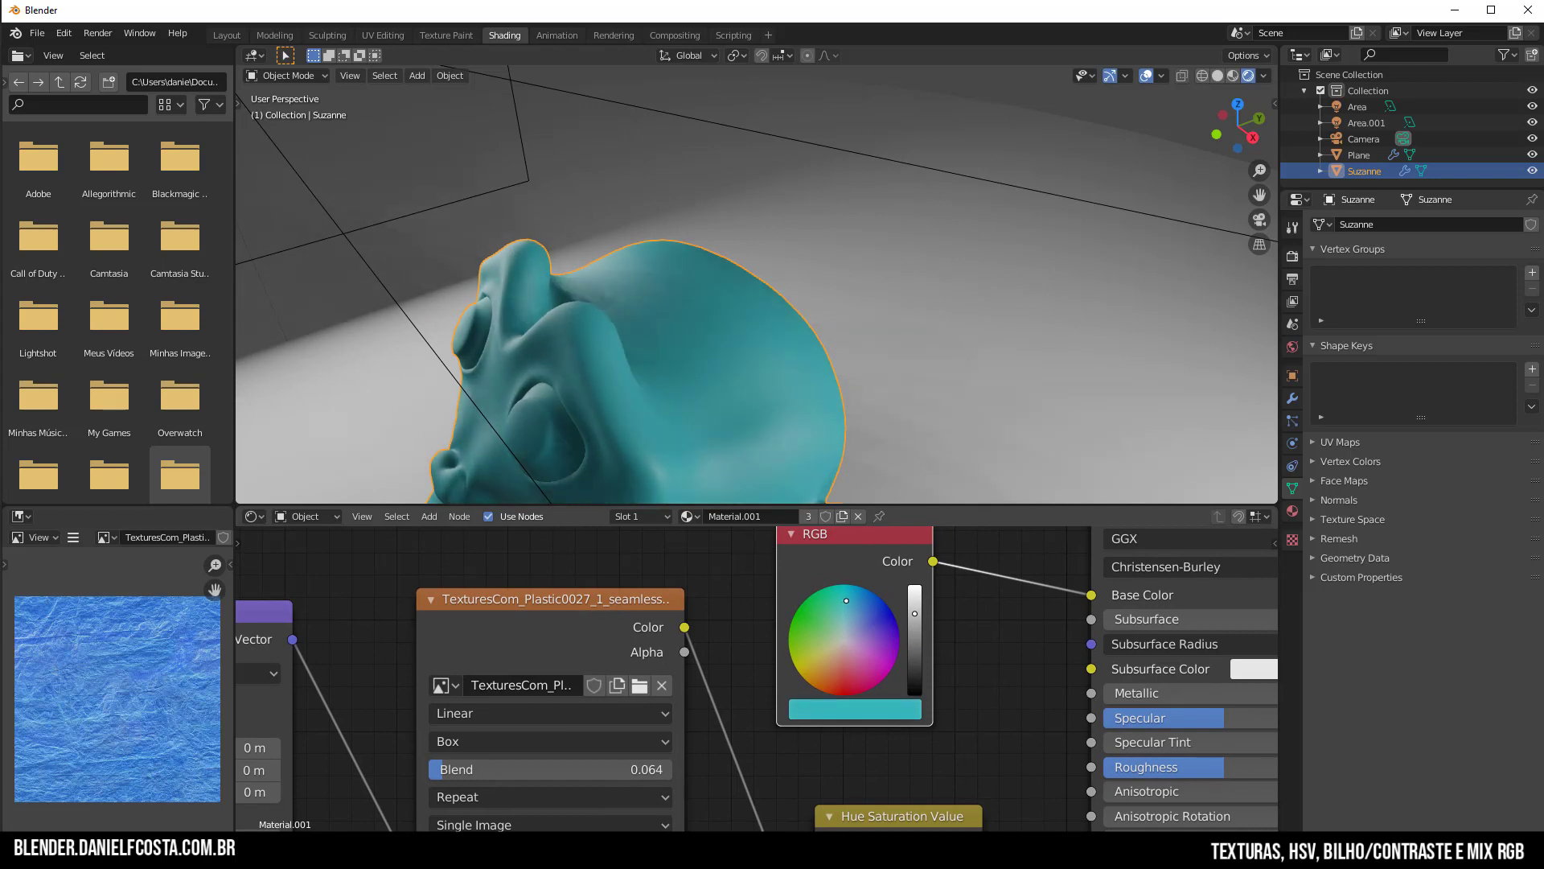
{"action": "left_click", "coordinate": [895, 711]}
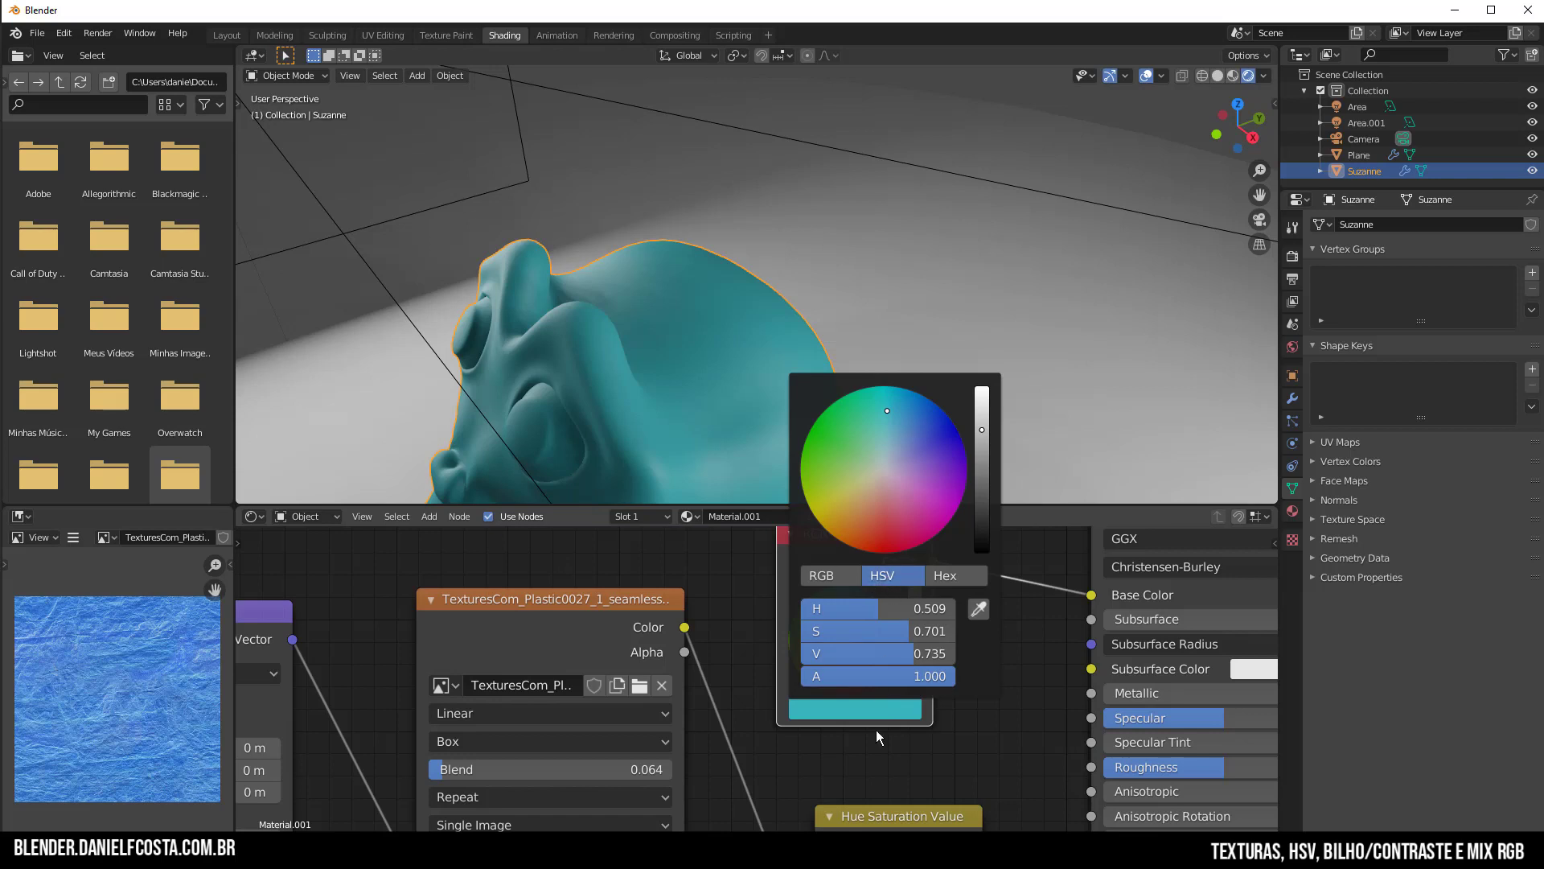
{"action": "middle_click_drag", "start_coordinate": [931, 783], "coordinate": [905, 755]}
{"action": "left_click", "coordinate": [893, 674]}
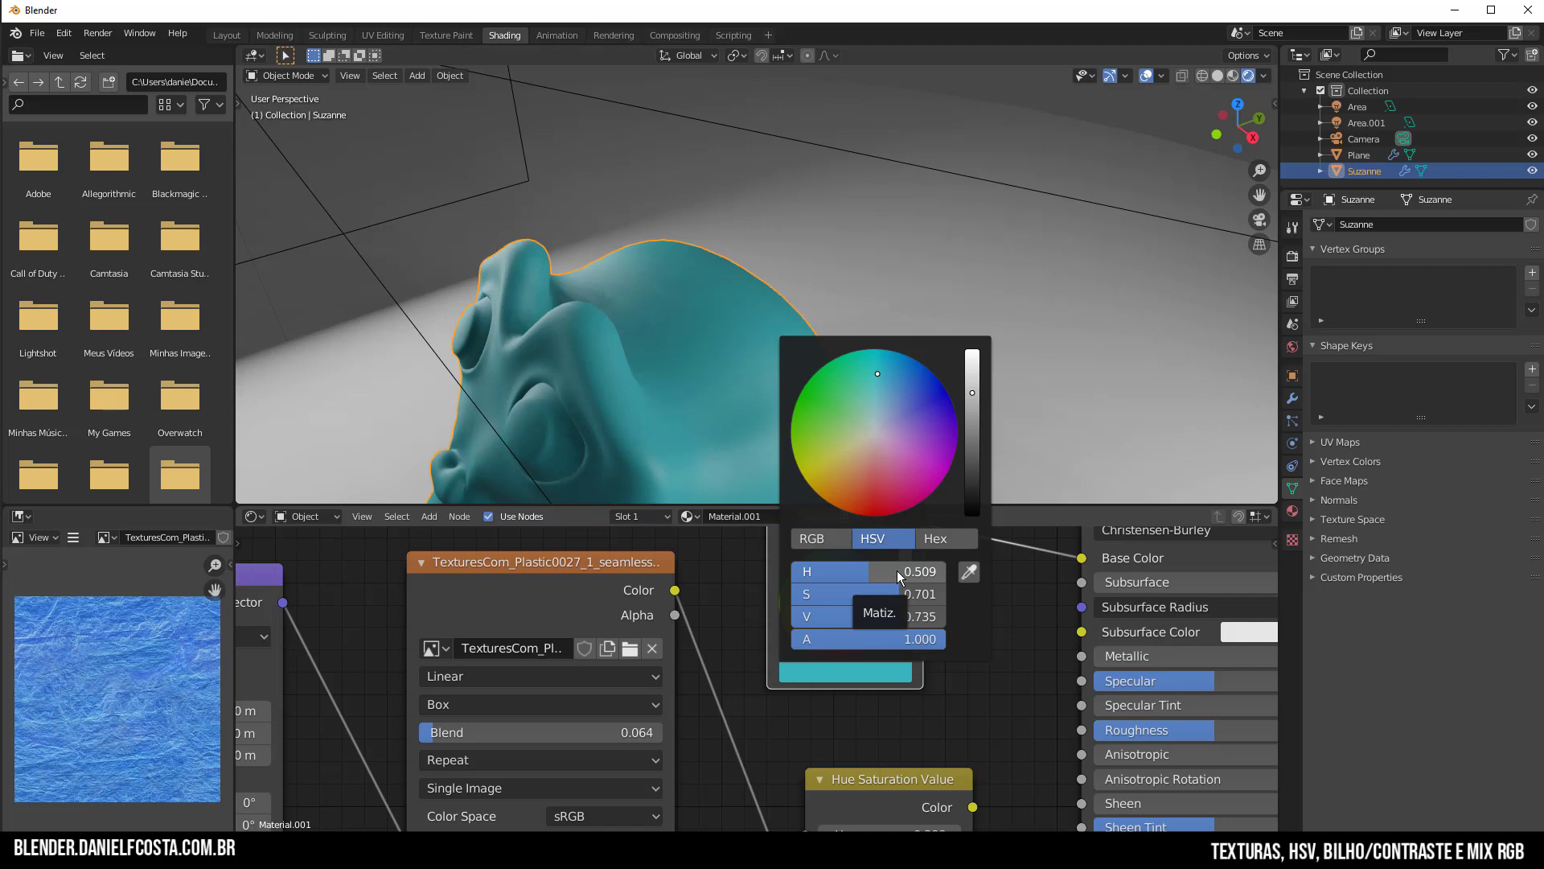
{"action": "left_click_drag", "start_coordinate": [900, 571], "coordinate": [817, 566]}
{"action": "left_click_drag", "start_coordinate": [814, 572], "coordinate": [869, 572]}
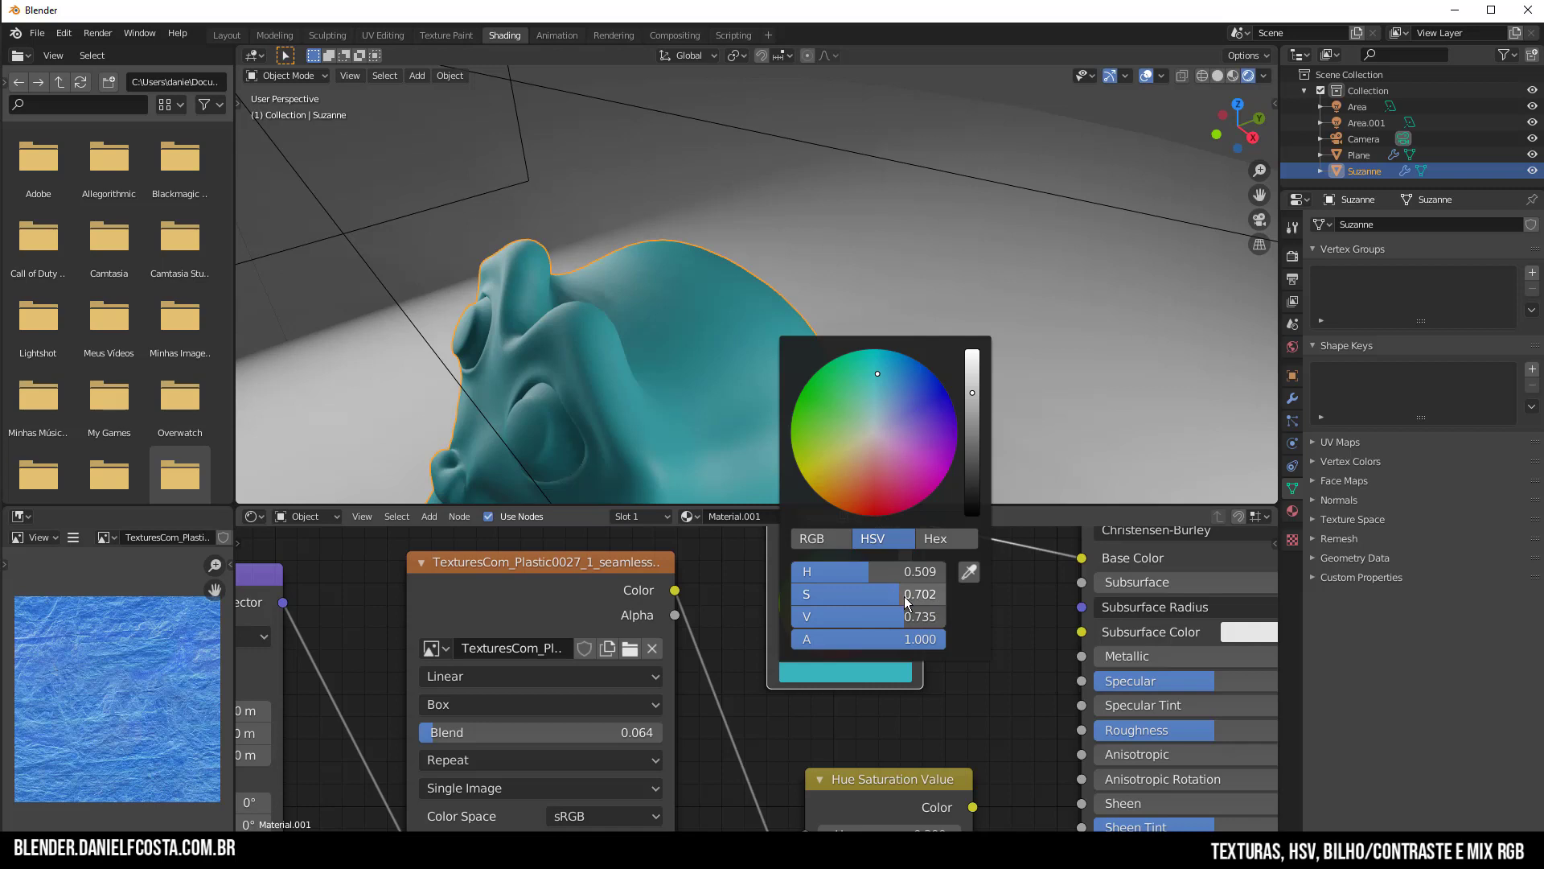
Try the RGB colour's saturation at 1.0 and about 0.52, and darken its value to about 0.14 before brightening it again
{"action": "left_click_drag", "start_coordinate": [885, 594], "coordinate": [946, 594]}
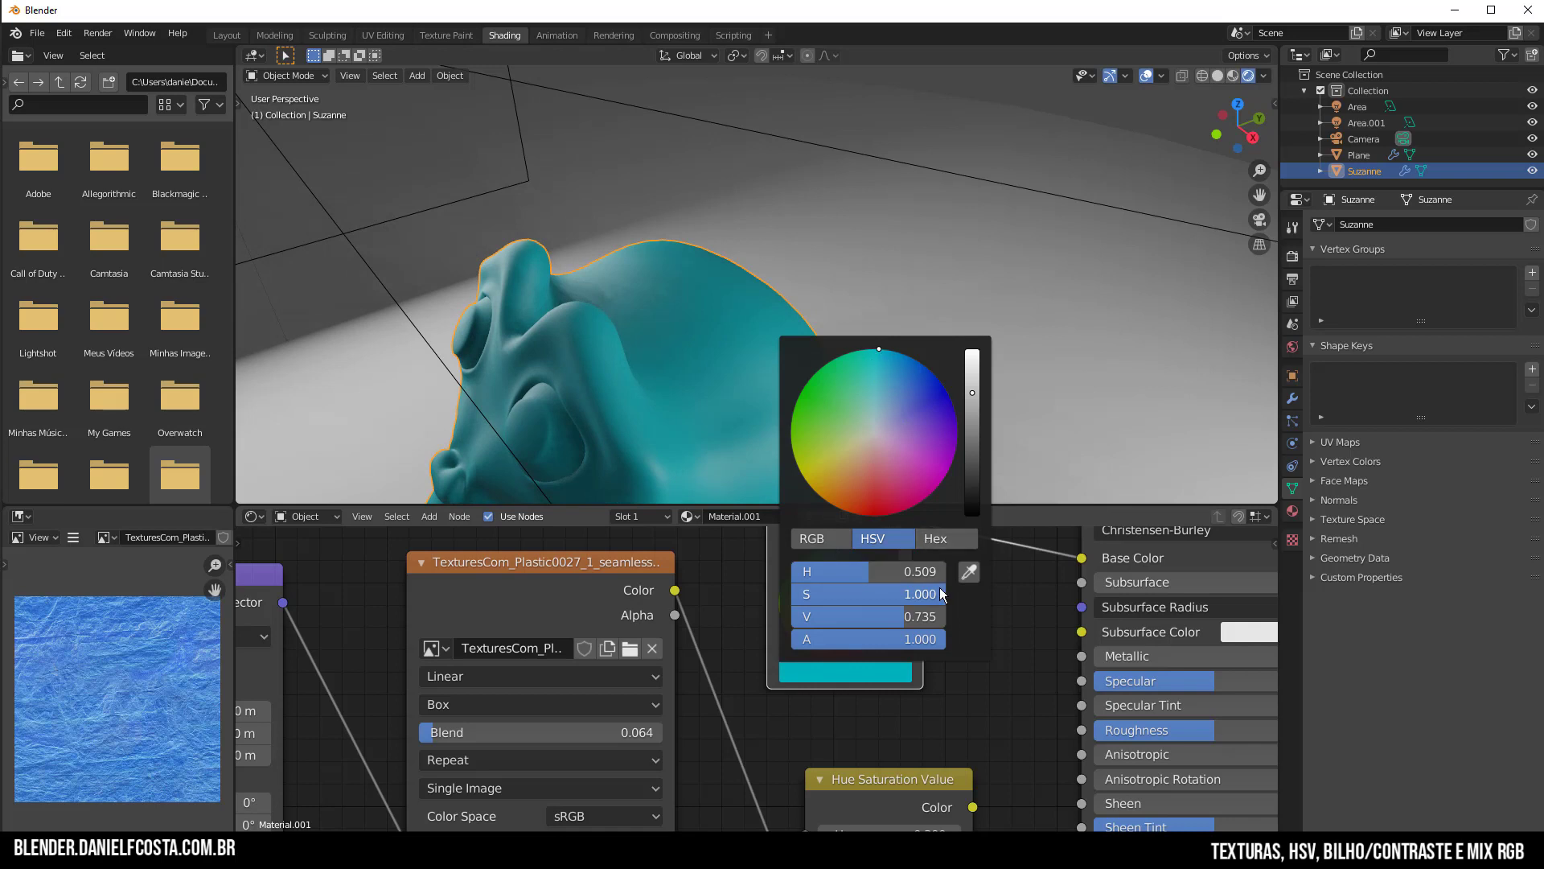
{"action": "mouse_move", "coordinate": [941, 596]}
{"action": "left_mouse_down"}
{"action": "mouse_move", "coordinate": [803, 593]}
{"action": "mouse_move", "coordinate": [872, 596]}
{"action": "left_mouse_up"}
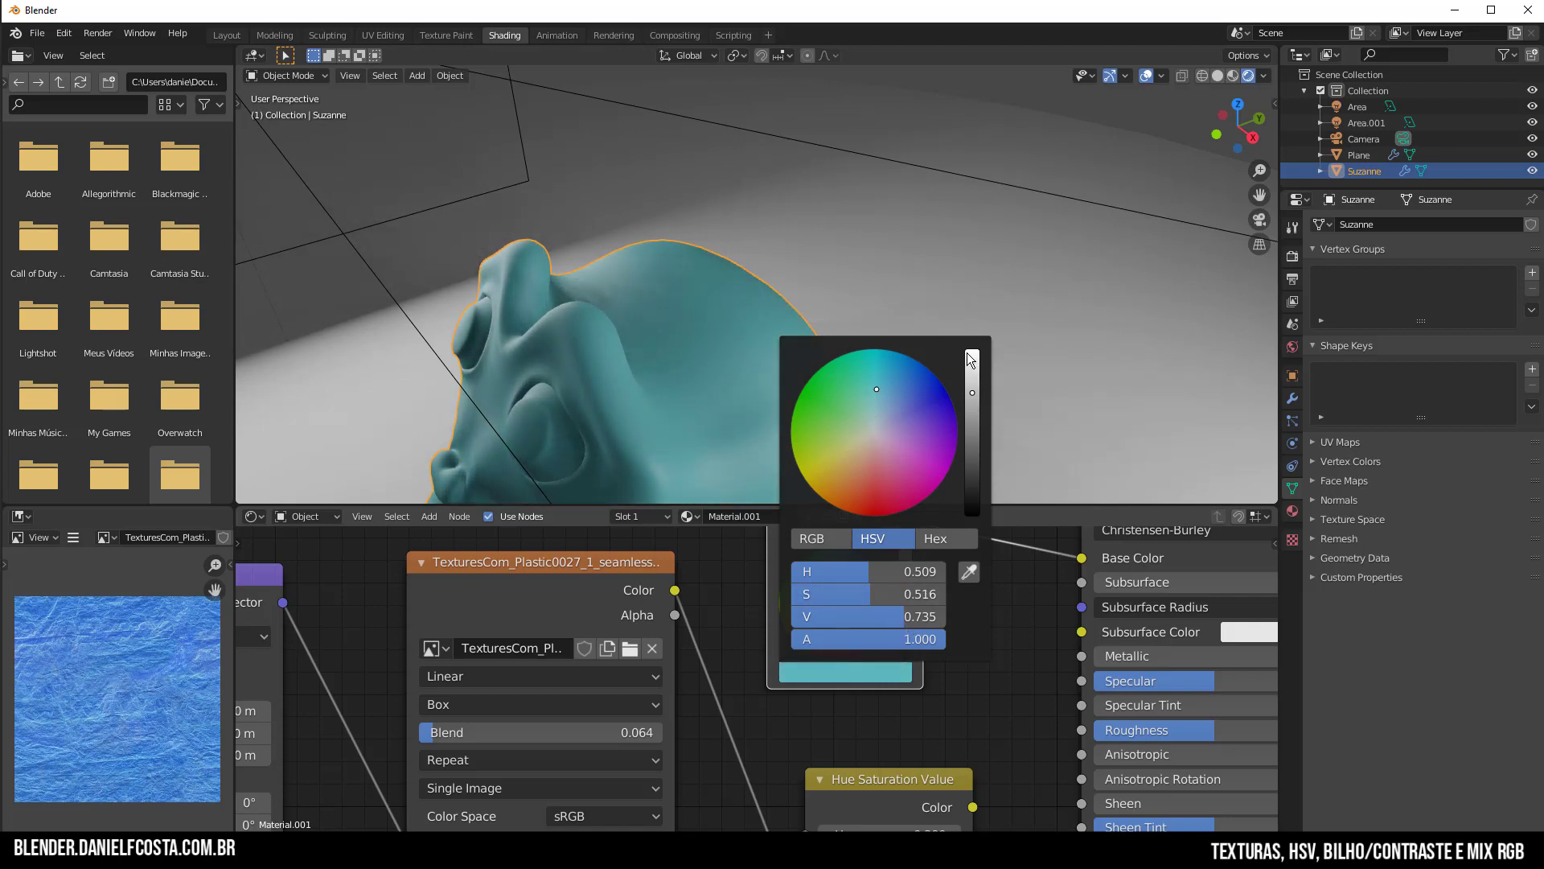
{"action": "left_click_drag", "start_coordinate": [914, 615], "coordinate": [822, 617]}
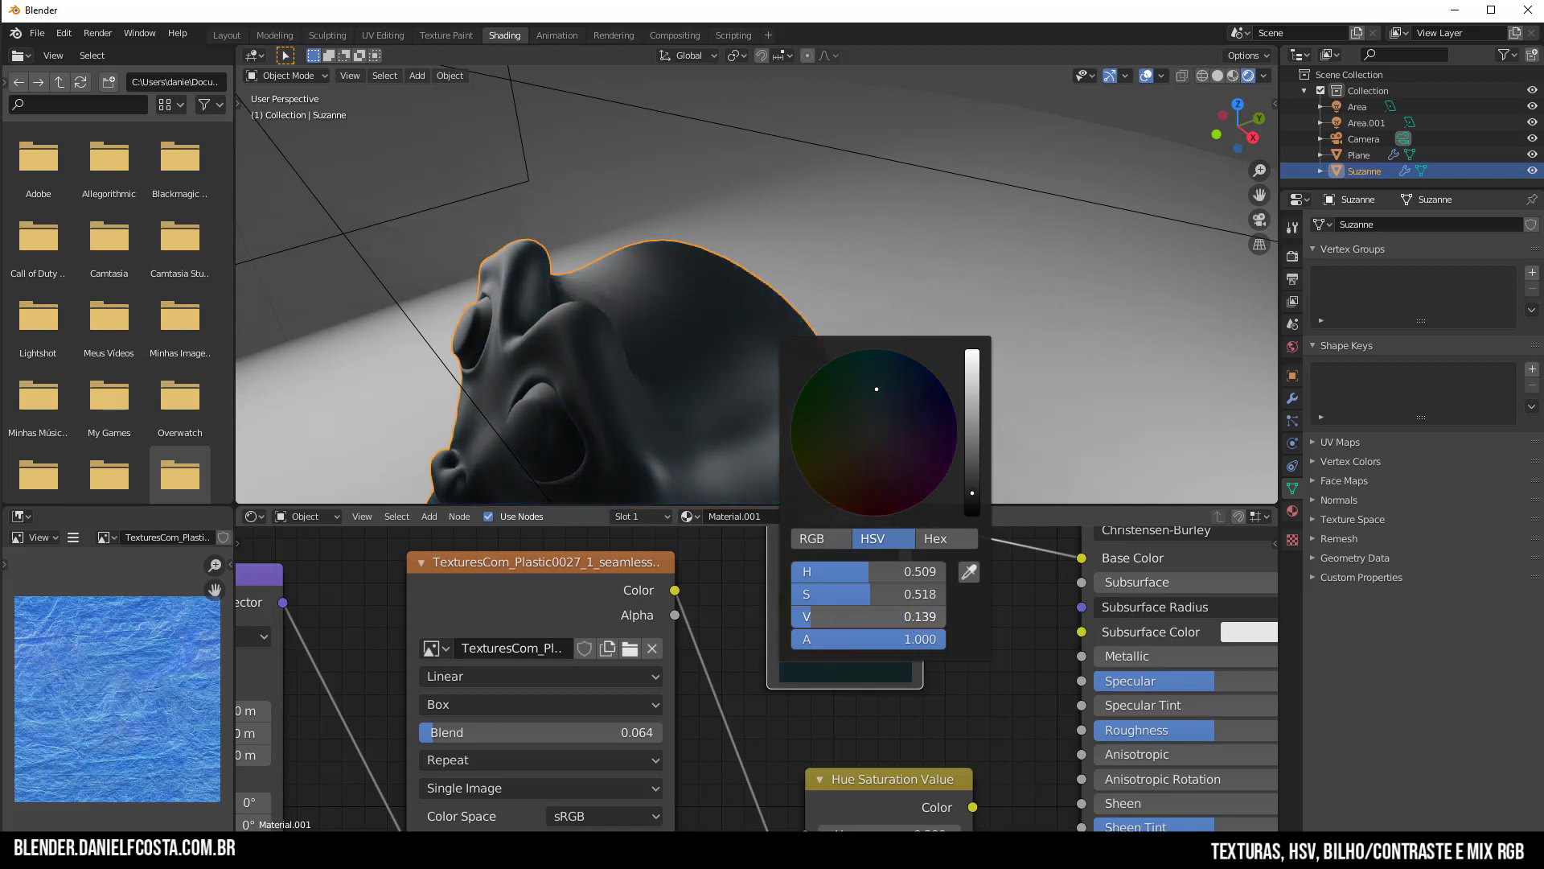
{"action": "left_click_drag", "start_coordinate": [972, 492], "coordinate": [973, 385]}
Disconnect the RGB node and move it below, and reconnect the Hue Saturation Value node to Base Color
{"action": "scroll", "coordinate": [956, 736], "scroll_direction": "down", "scroll_amount": 4}
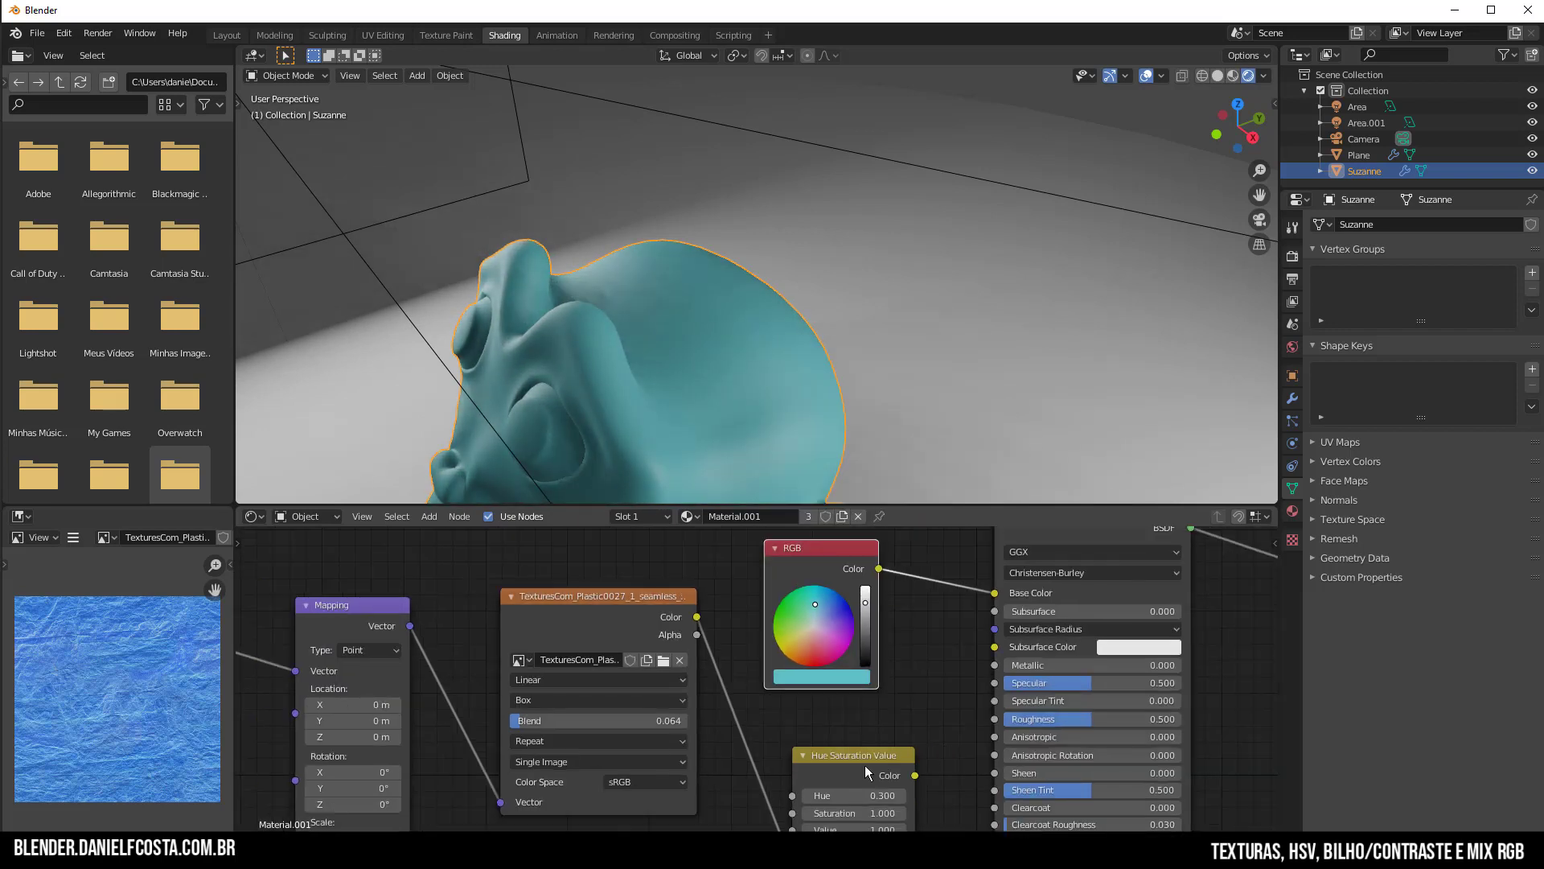
{"action": "left_click_drag", "start_coordinate": [866, 762], "coordinate": [870, 675]}
{"action": "left_click_drag", "start_coordinate": [993, 594], "coordinate": [929, 564]}
{"action": "left_click_drag", "start_coordinate": [821, 544], "coordinate": [788, 781]}
{"action": "left_click_drag", "start_coordinate": [919, 687], "coordinate": [995, 593]}
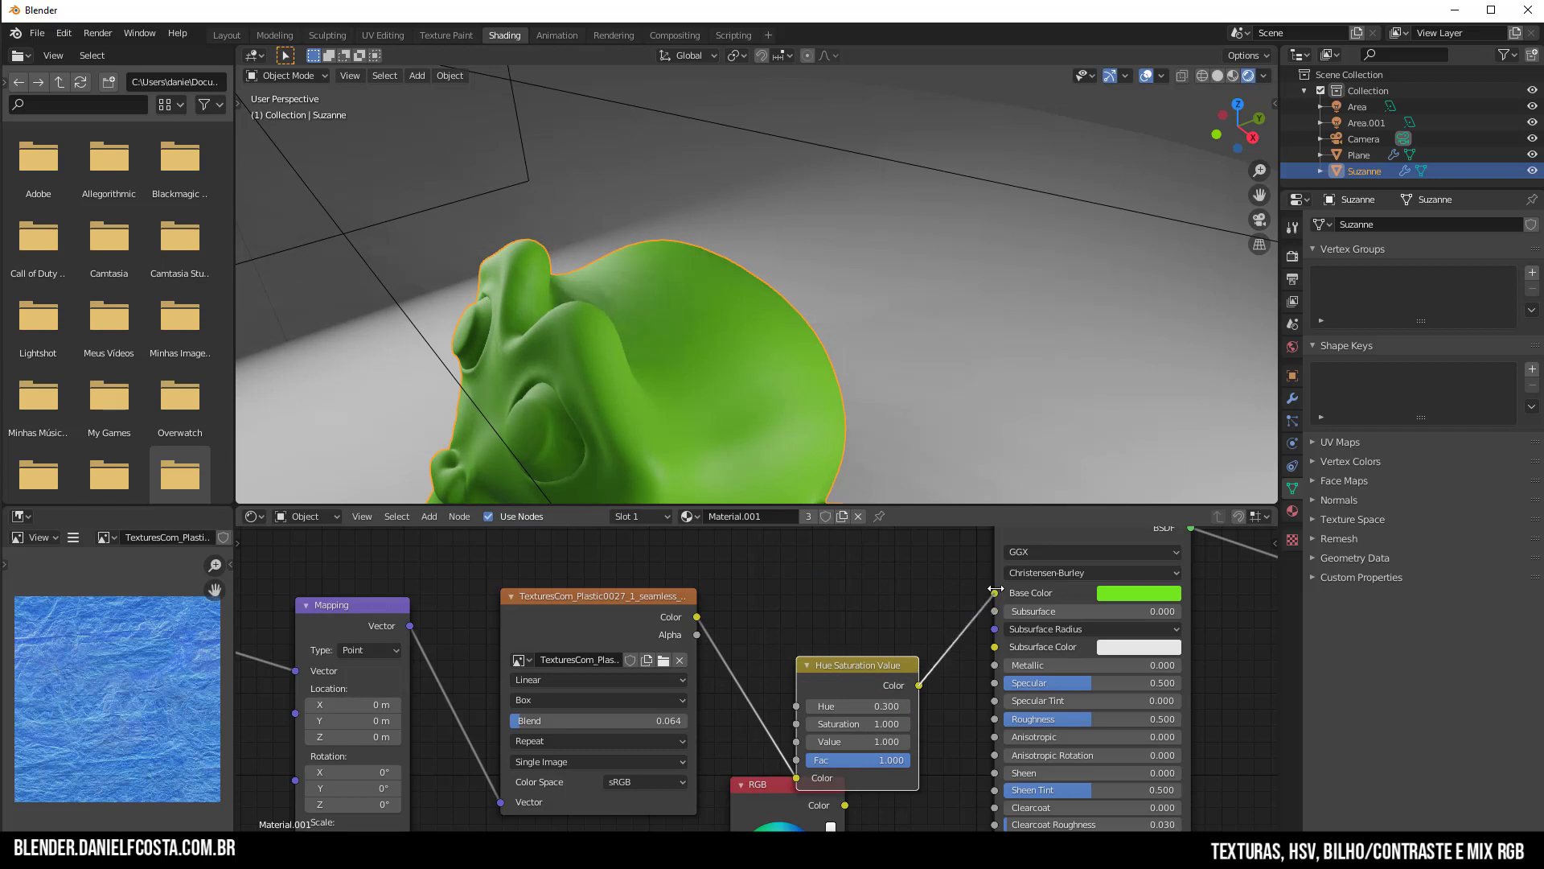
Set the Hue of the Hue Saturation Value node to 0.5 and pick a matching blue on the RGB node's wheel
{"action": "double_click", "coordinate": [878, 705]}
{"action": "key", "text": "BackSpace"}
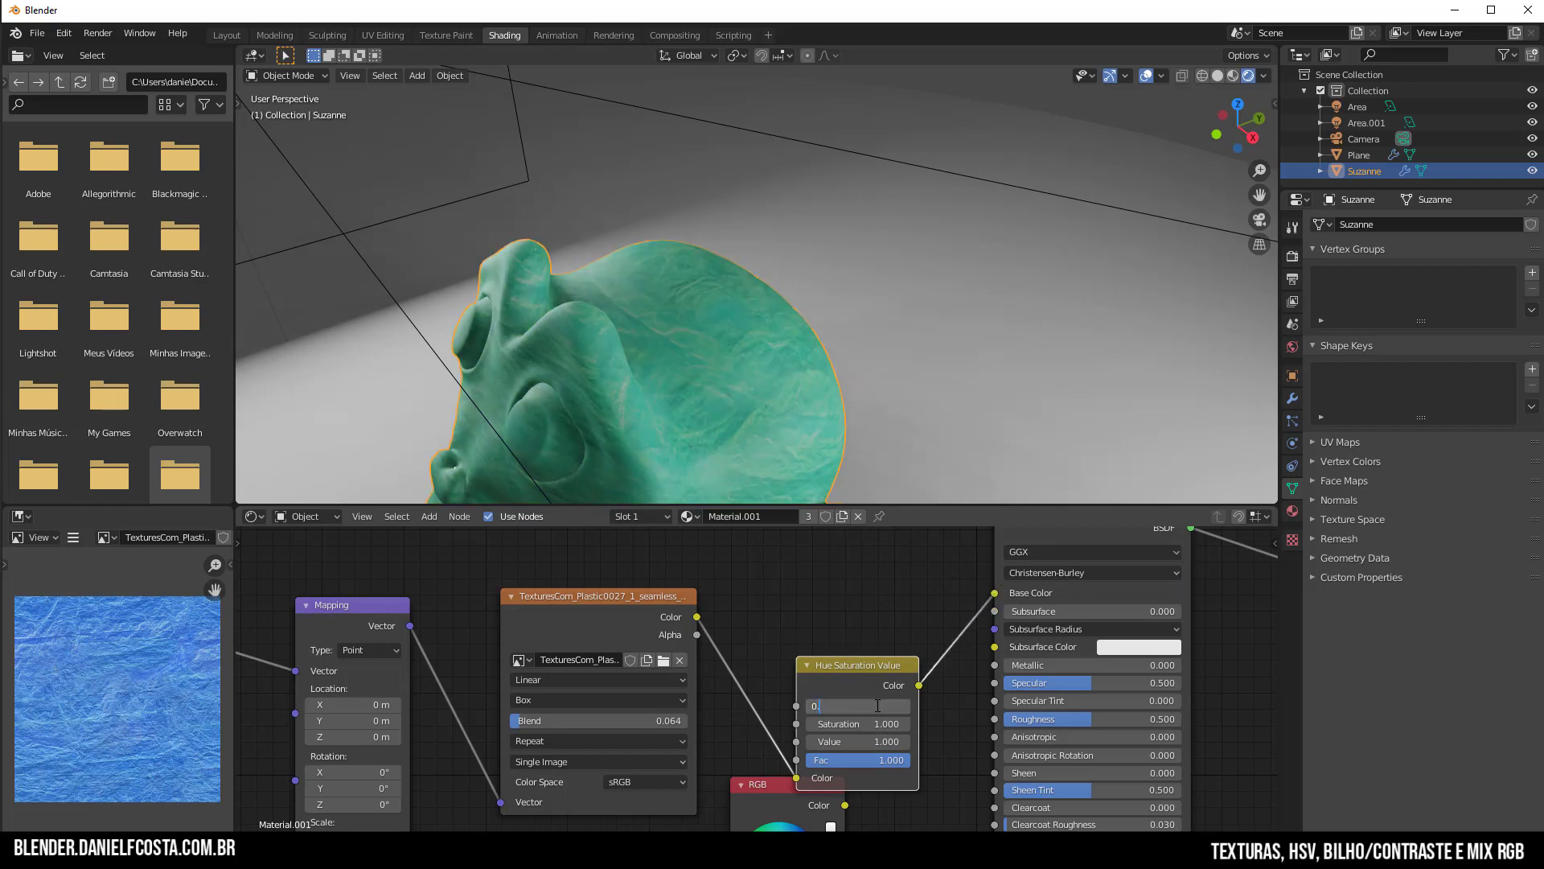
{"action": "type", "text": "5"}
{"action": "key", "text": "Return"}
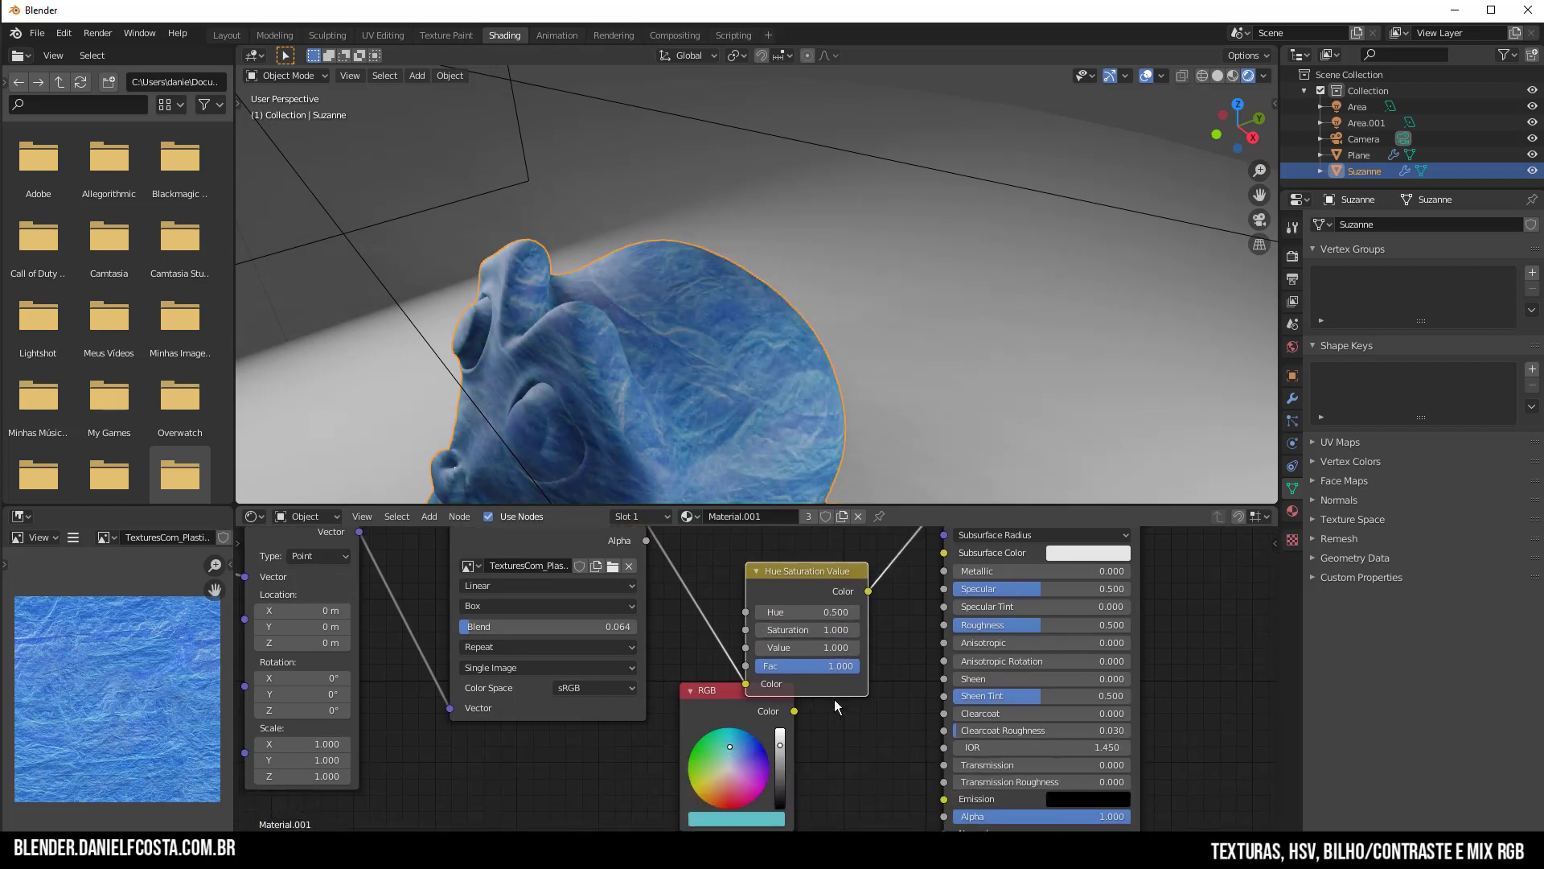
{"action": "middle_click_drag", "start_coordinate": [868, 763], "coordinate": [818, 668]}
{"action": "scroll", "coordinate": [735, 765], "scroll_direction": "up", "scroll_amount": 1}
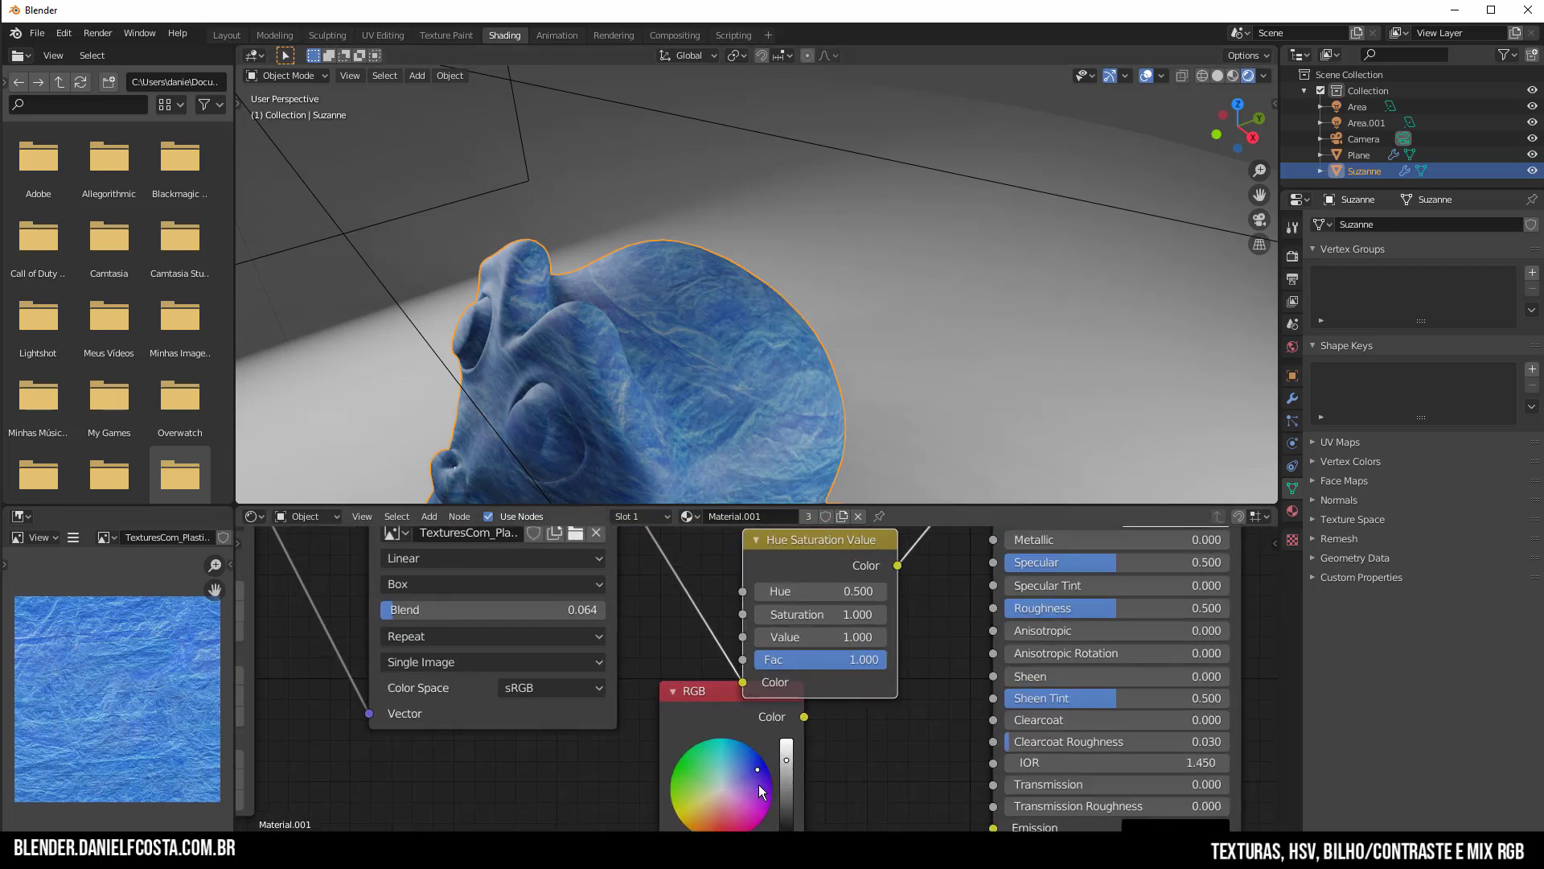
{"action": "middle_click_drag", "start_coordinate": [759, 772], "coordinate": [774, 801]}
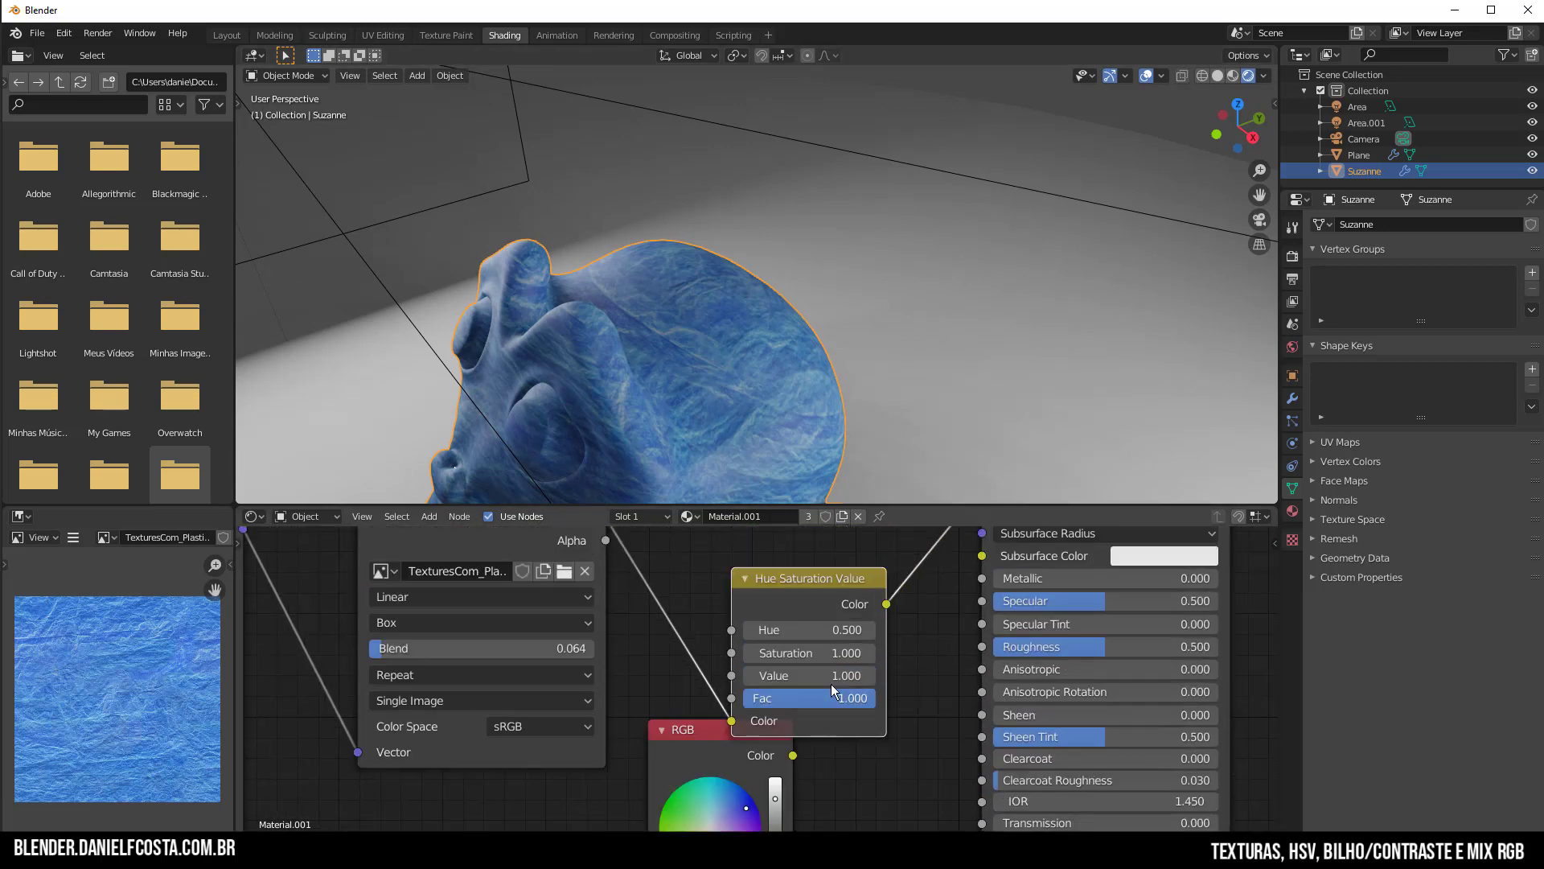
Lower the Hue to 0.4 and 0.3, matching each shift on the RGB wheel with cyan and green
{"action": "left_click", "coordinate": [751, 631]}
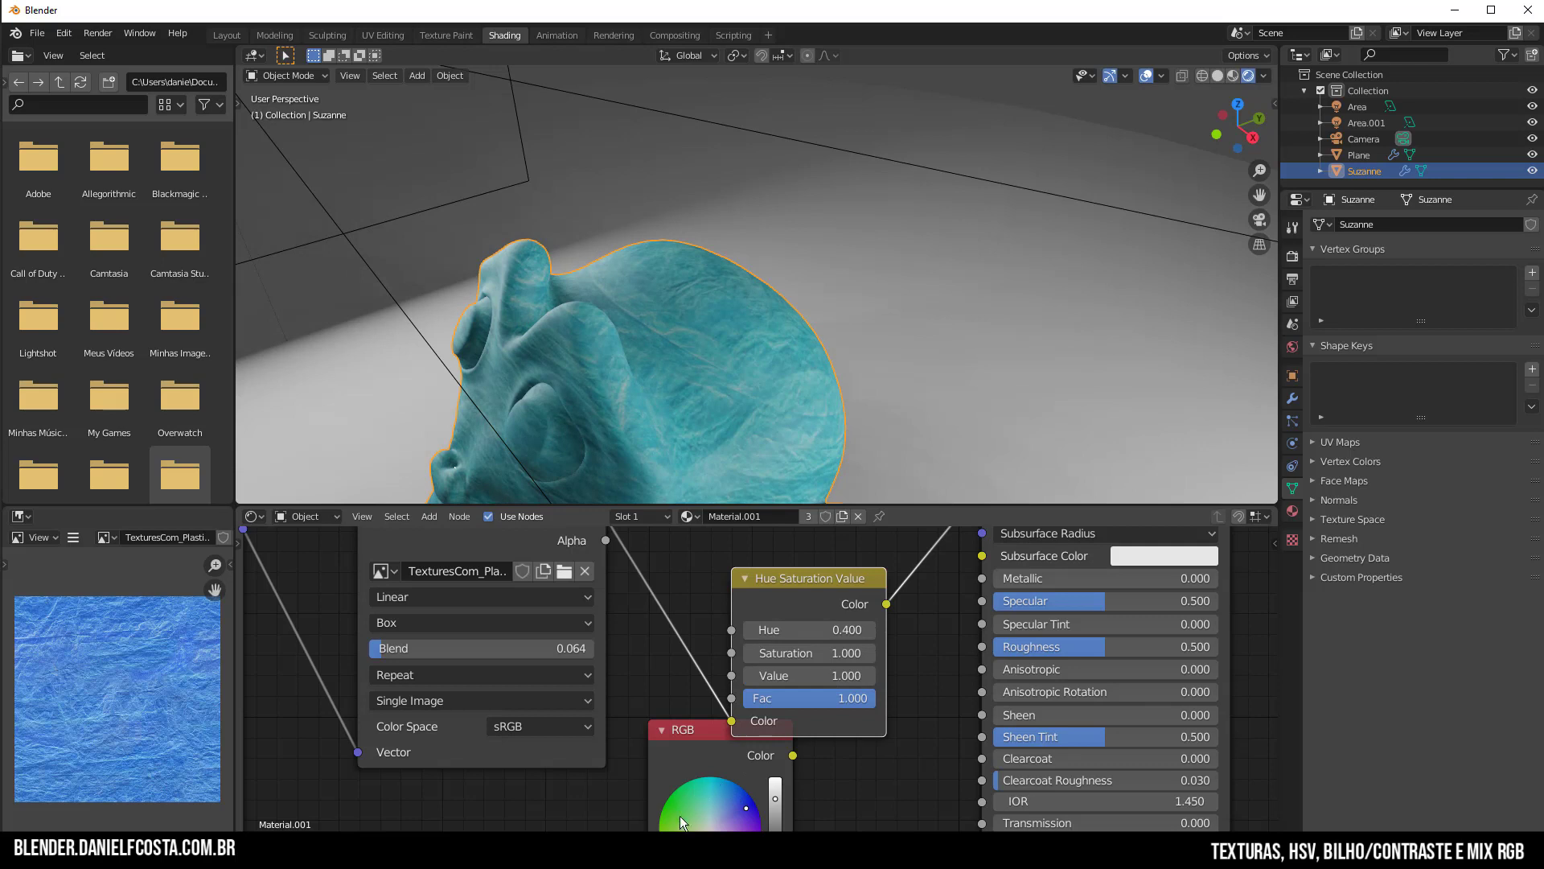
{"action": "left_click", "coordinate": [712, 789]}
{"action": "mouse_move", "coordinate": [713, 789]}
{"action": "middle_mouse_down"}
{"action": "mouse_move", "coordinate": [681, 709]}
{"action": "mouse_move", "coordinate": [710, 807]}
{"action": "middle_mouse_up"}
{"action": "left_click_drag", "start_coordinate": [756, 638], "coordinate": [700, 637]}
{"action": "middle_click_drag", "start_coordinate": [669, 807], "coordinate": [693, 766]}
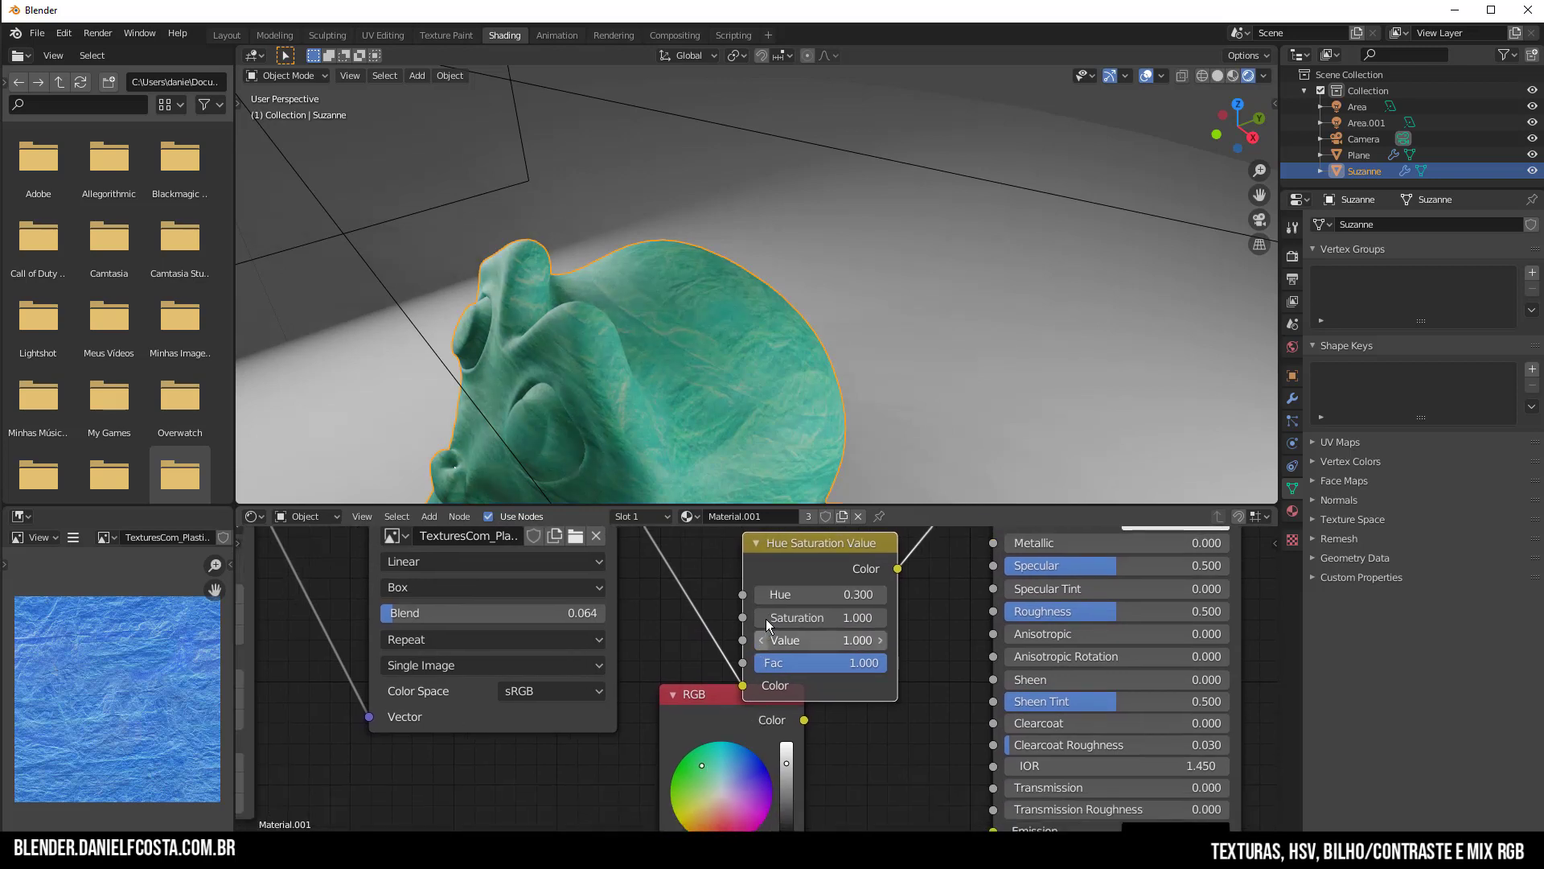
Lower the Hue to 0.2 and 0.1, matching each shift on the RGB wheel with a yellower green
{"action": "left_click", "coordinate": [762, 595]}
{"action": "middle_click_drag", "start_coordinate": [694, 785], "coordinate": [689, 747]}
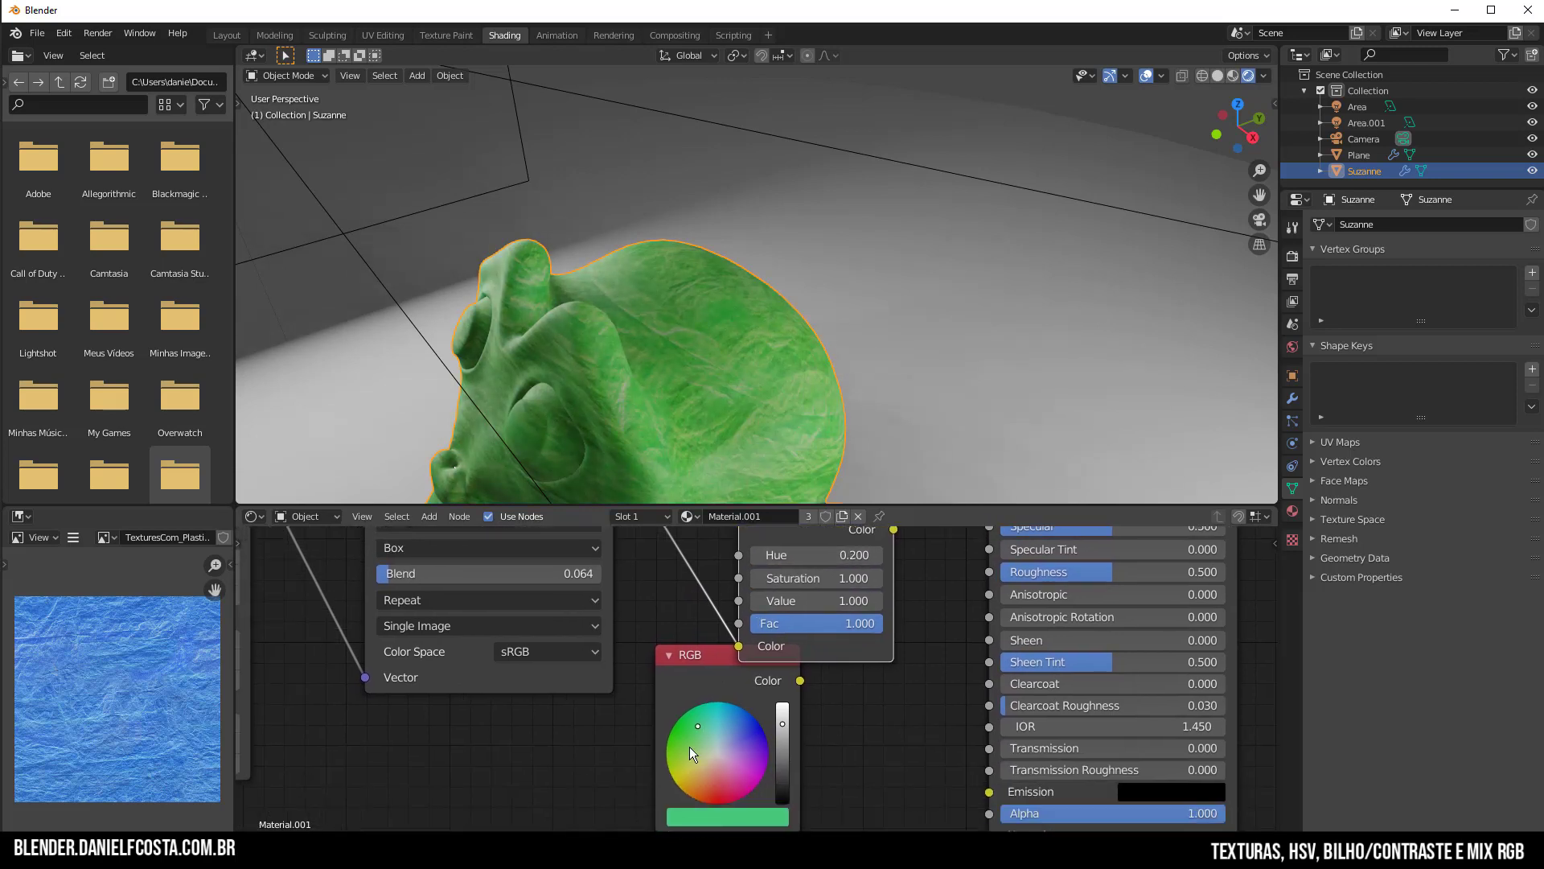
{"action": "left_click", "coordinate": [688, 747]}
{"action": "left_click", "coordinate": [766, 554]}
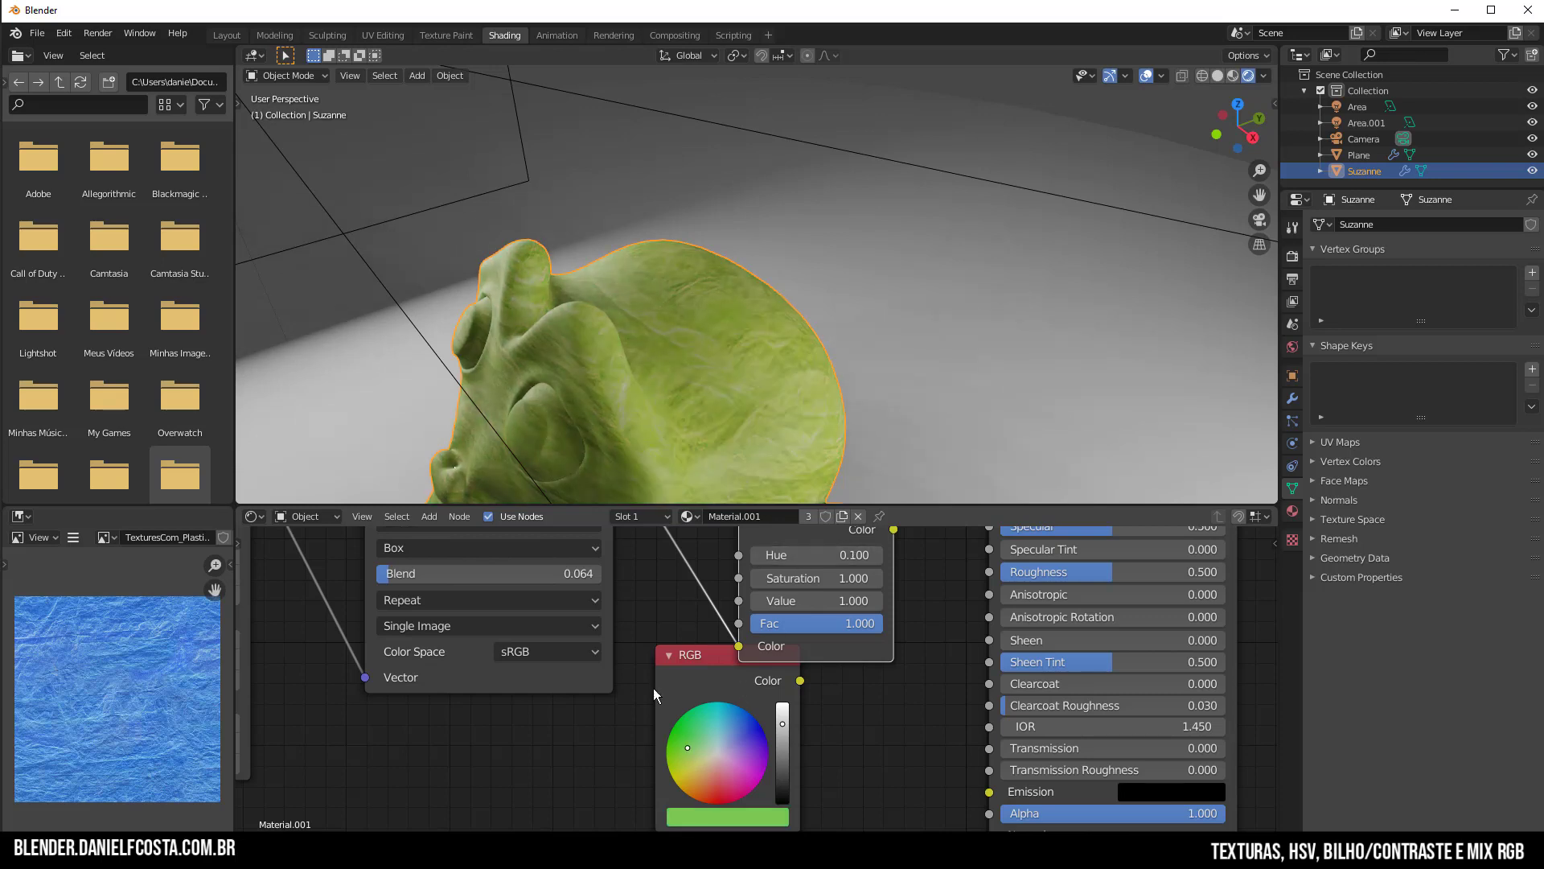
{"action": "left_click_drag", "start_coordinate": [678, 758], "coordinate": [695, 756]}
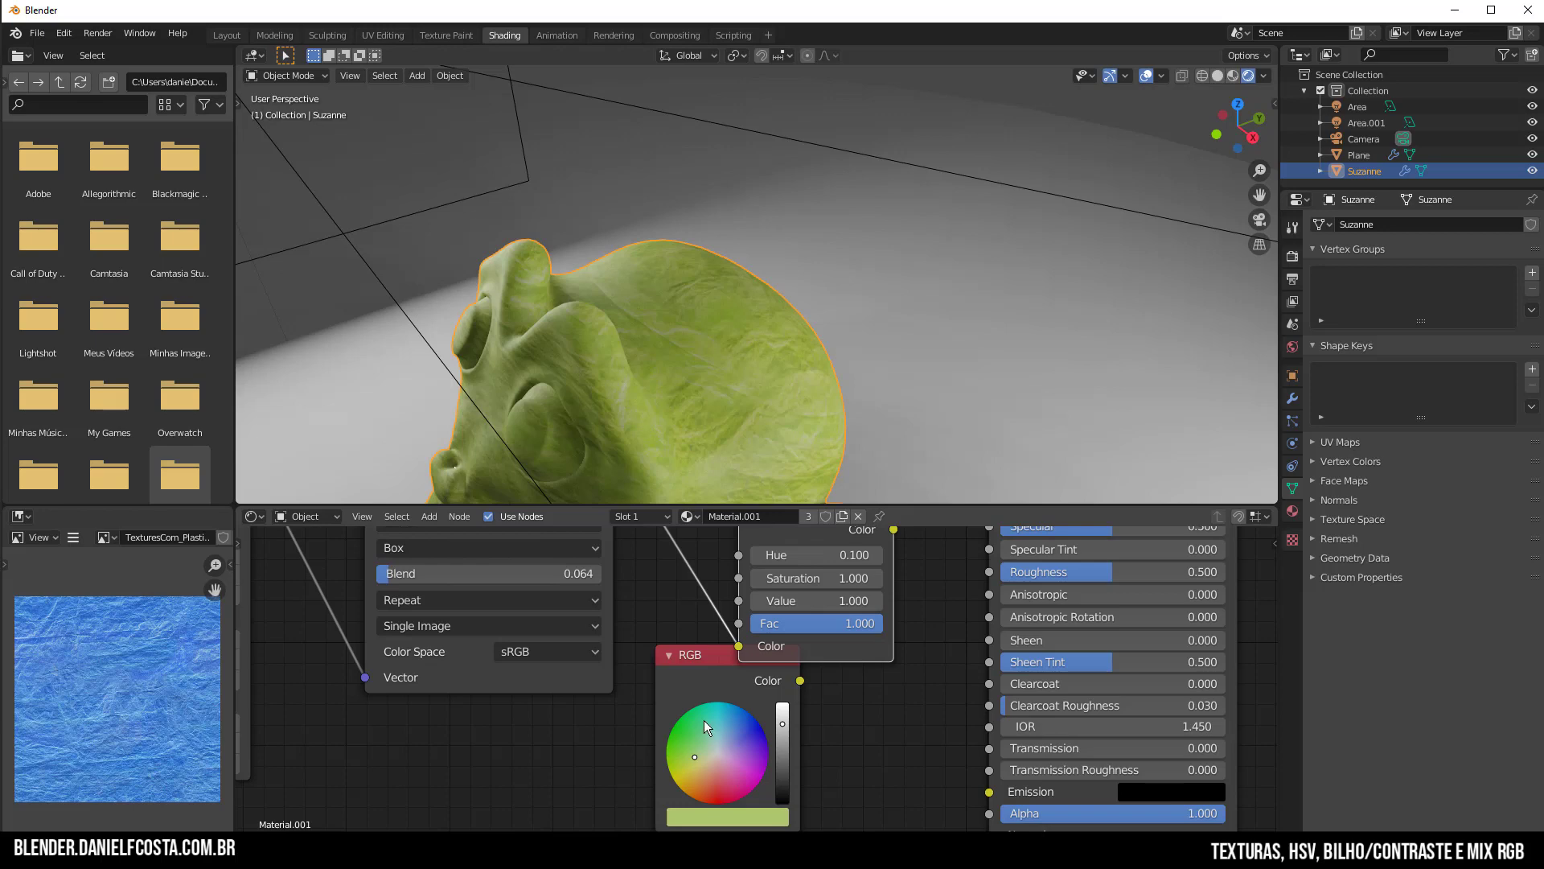
Move the Hue Saturation Value node up, clear of the RGB node, and raise its Hue to 0.3
{"action": "middle_click_drag", "start_coordinate": [769, 733], "coordinate": [764, 837]}
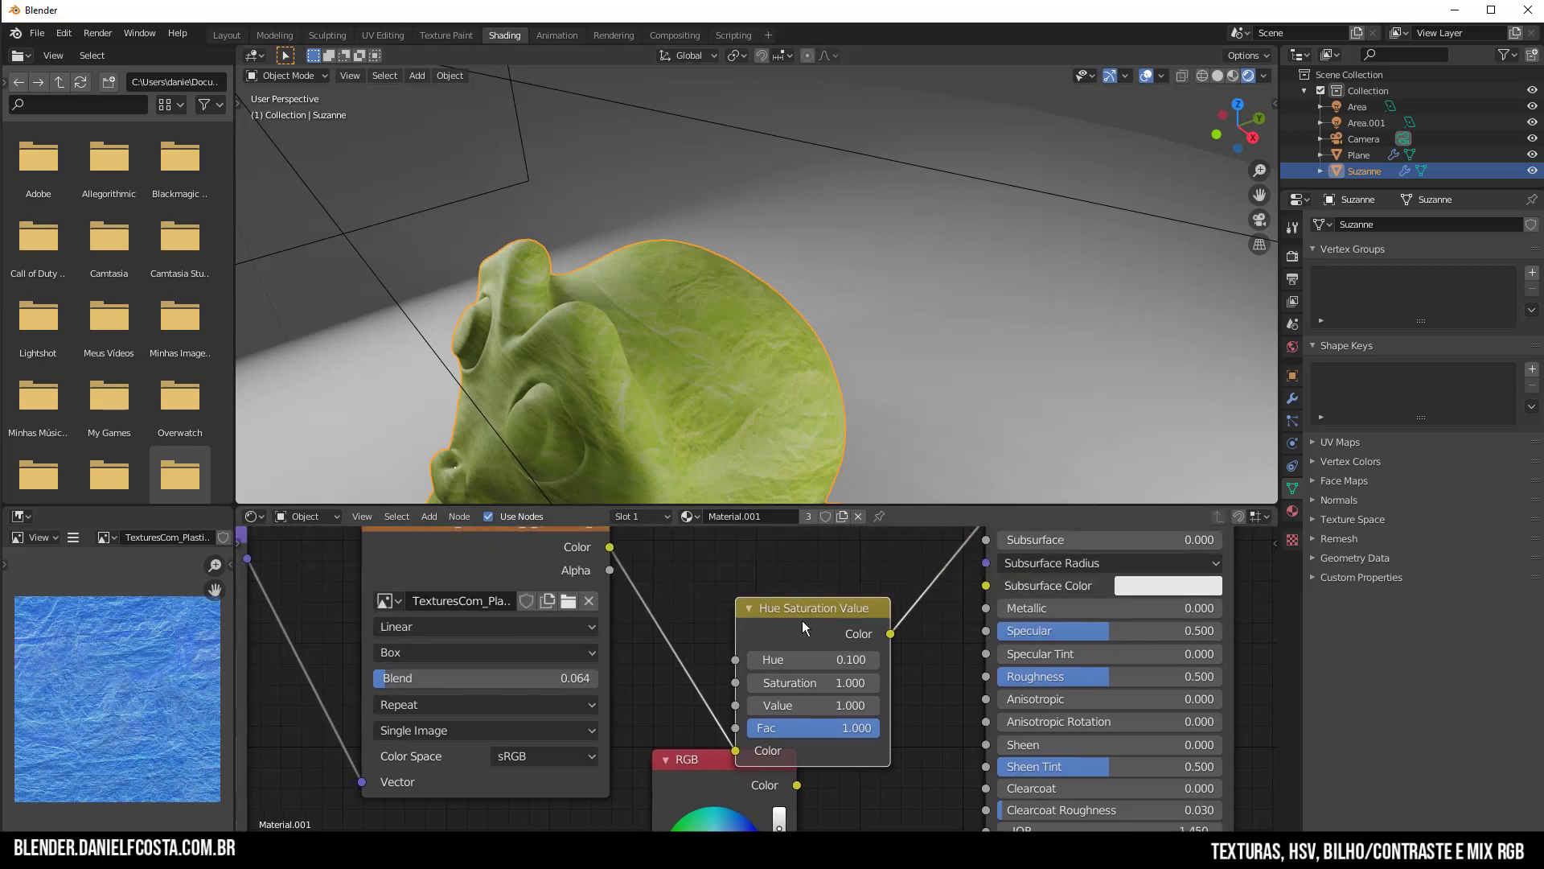
{"action": "left_click_drag", "start_coordinate": [800, 622], "coordinate": [775, 535]}
{"action": "scroll", "coordinate": [877, 634], "scroll_direction": "down", "scroll_amount": 2}
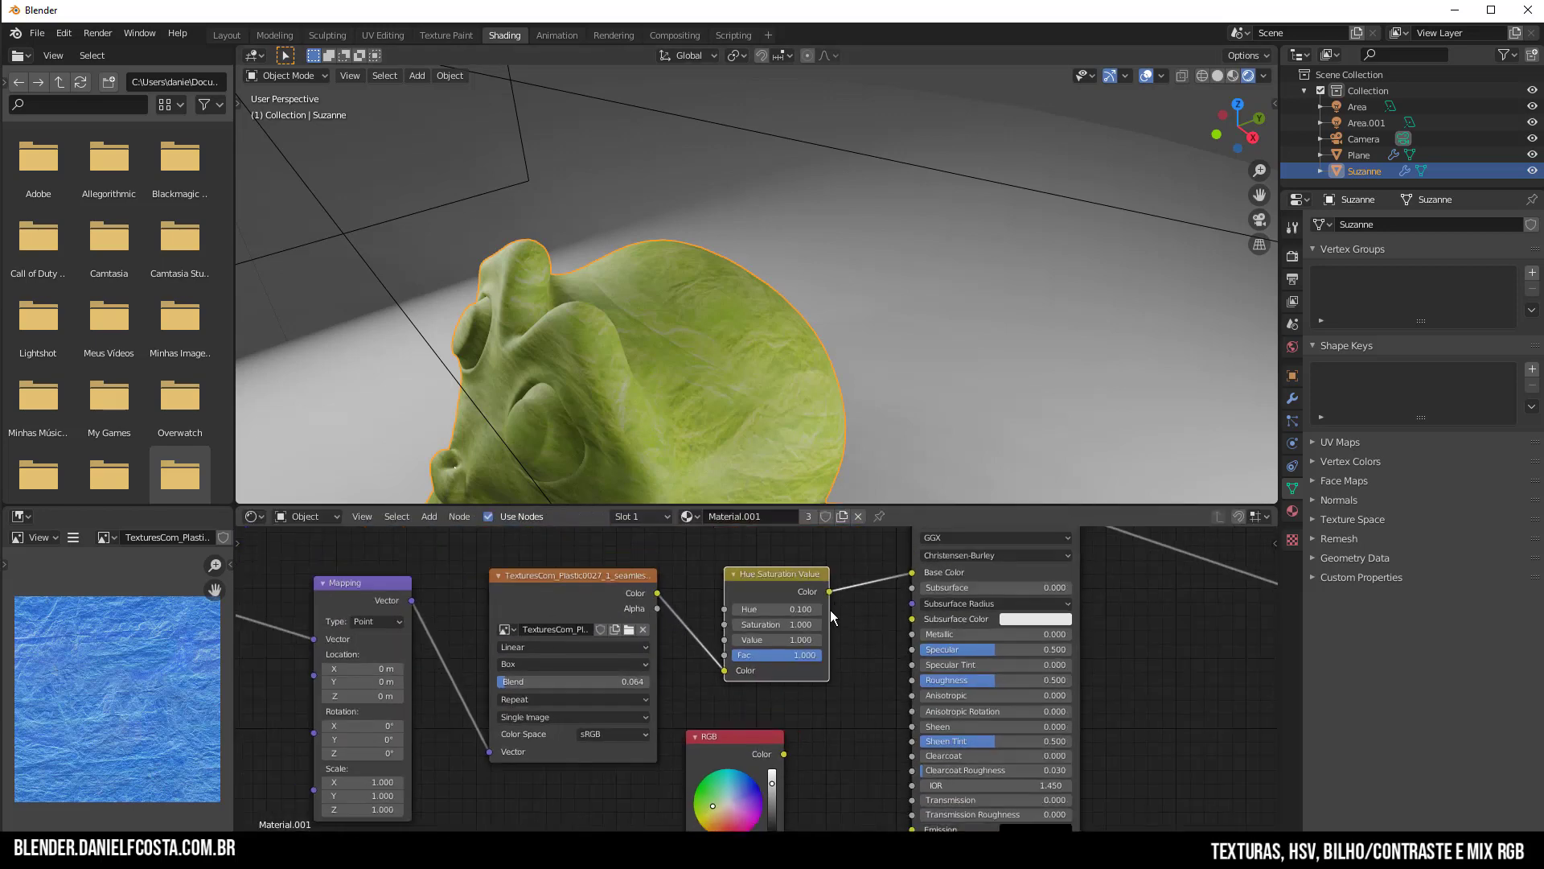
{"action": "left_click", "coordinate": [819, 610]}
{"action": "left_click", "coordinate": [819, 610]}
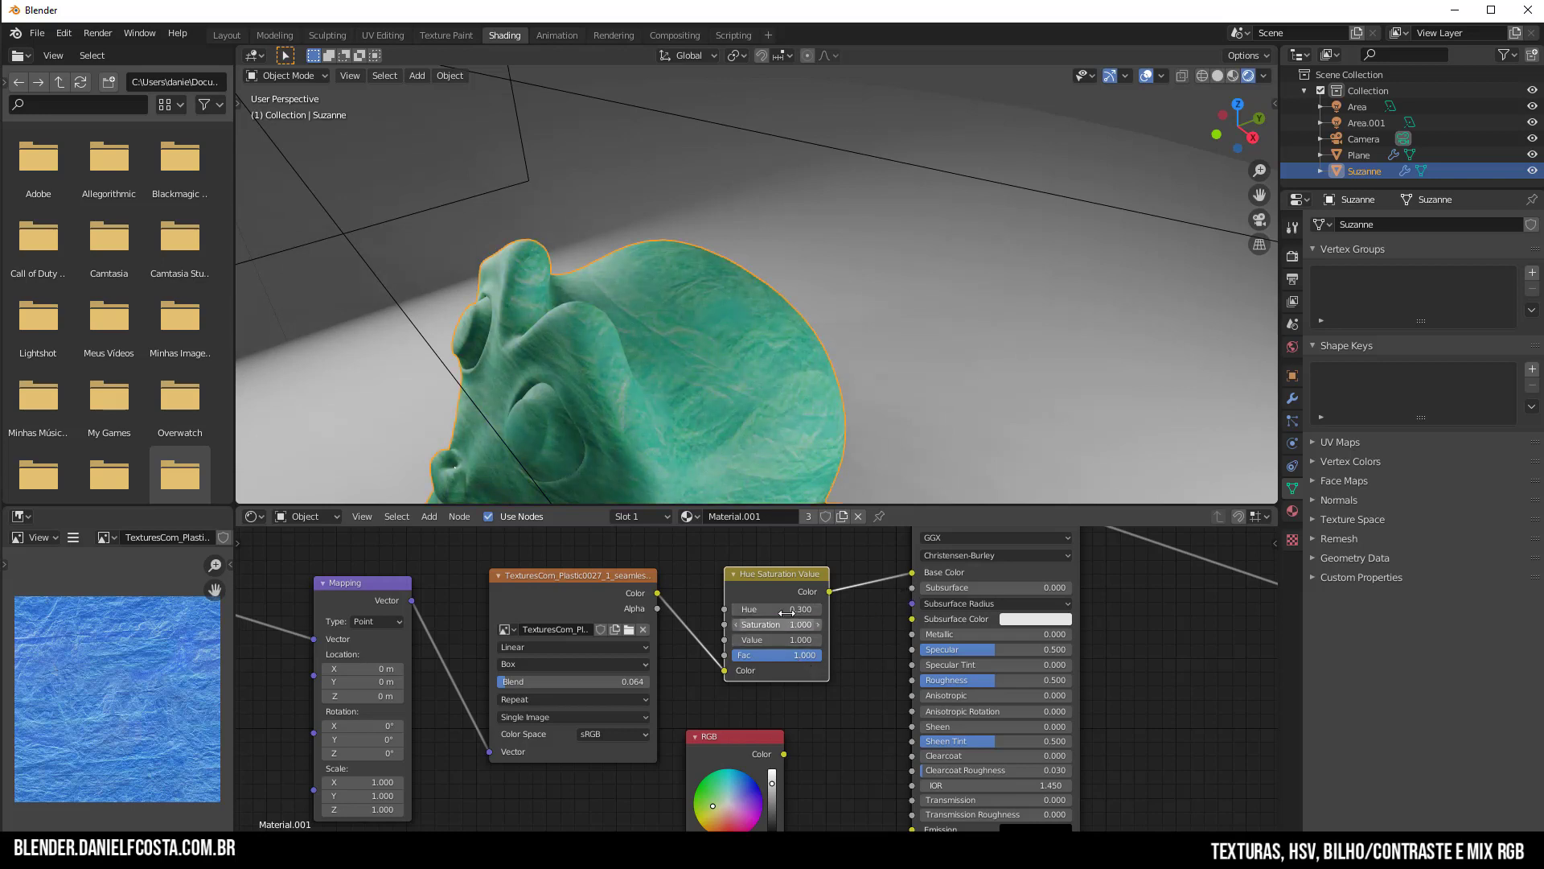
Replace the Hue Saturation Value node with an Invert node linking the image texture's Color to the shader's Base Color
{"action": "left_click_drag", "start_coordinate": [775, 576], "coordinate": [780, 575]}
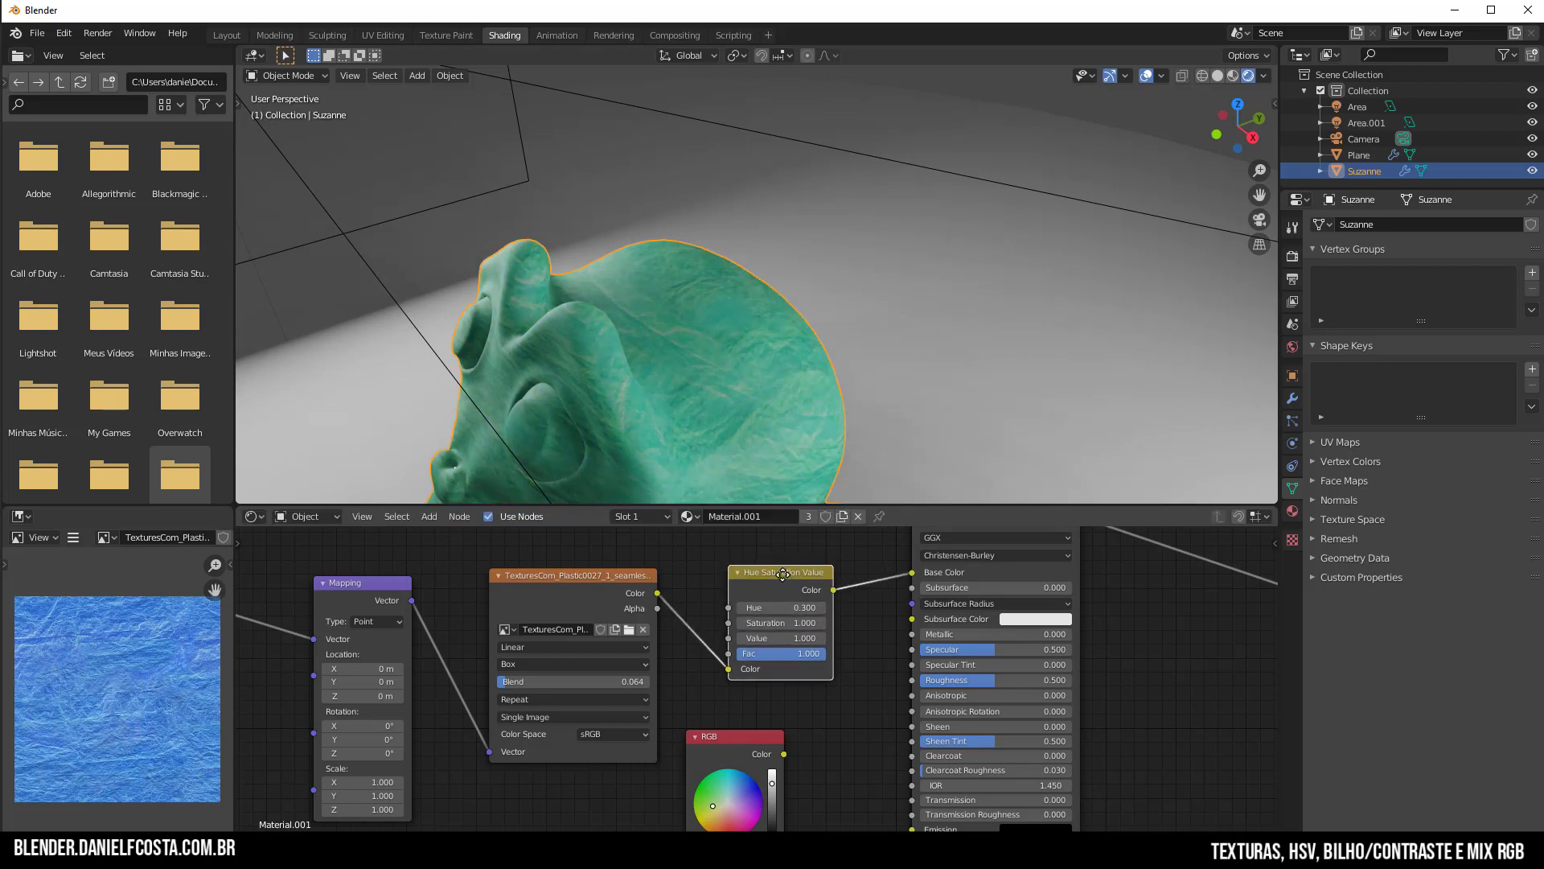
{"action": "key", "text": "Delete"}
{"action": "key", "text": "shift+a"}
{"action": "mouse_move", "coordinate": [783, 574]}
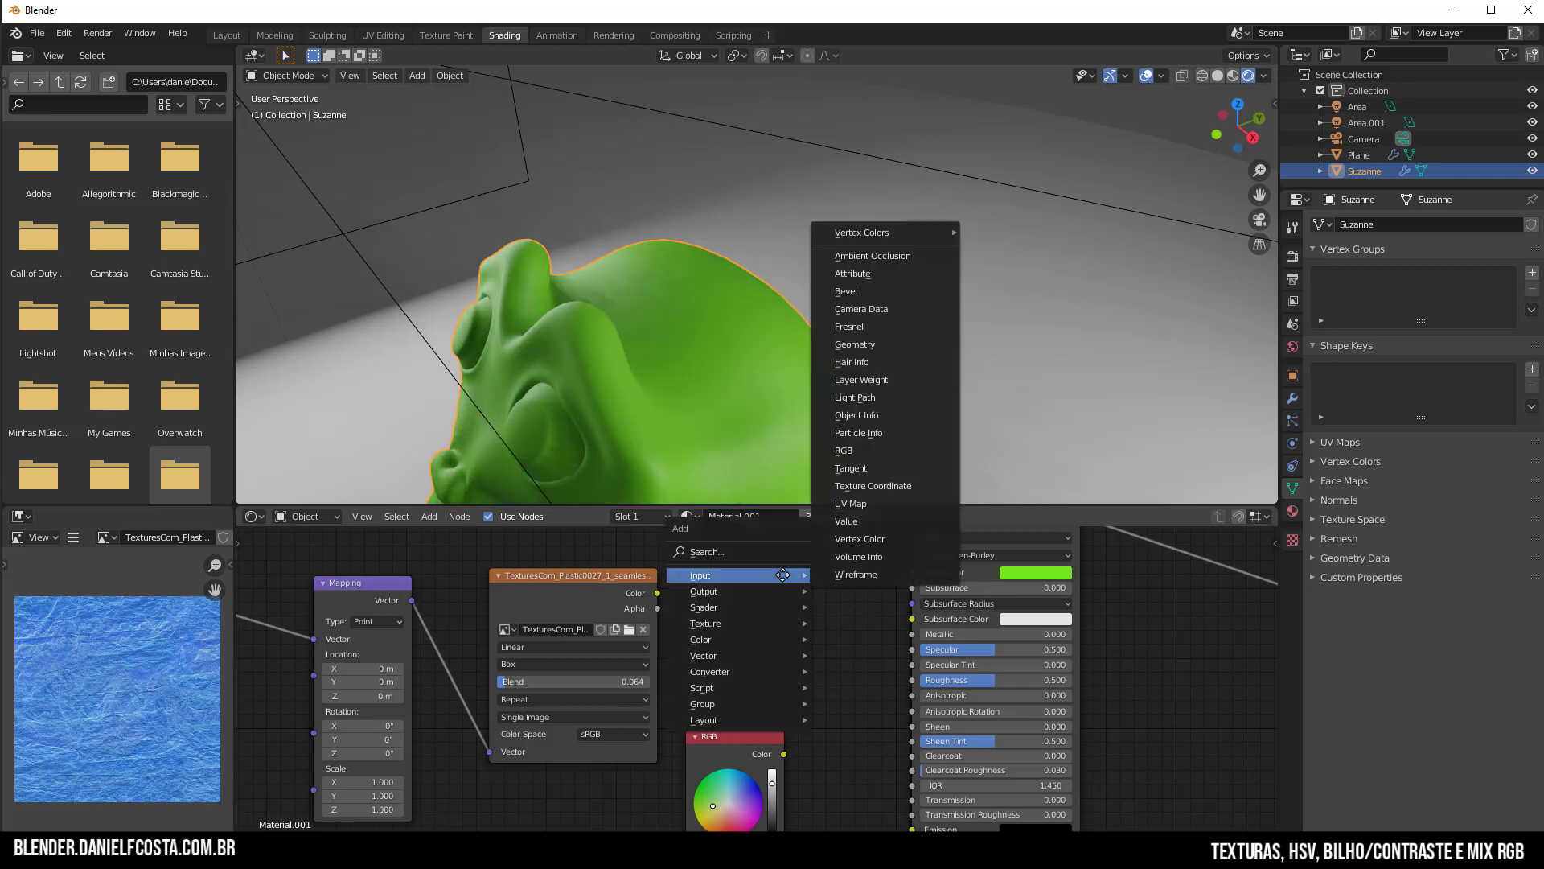
{"action": "mouse_move", "coordinate": [743, 637]}
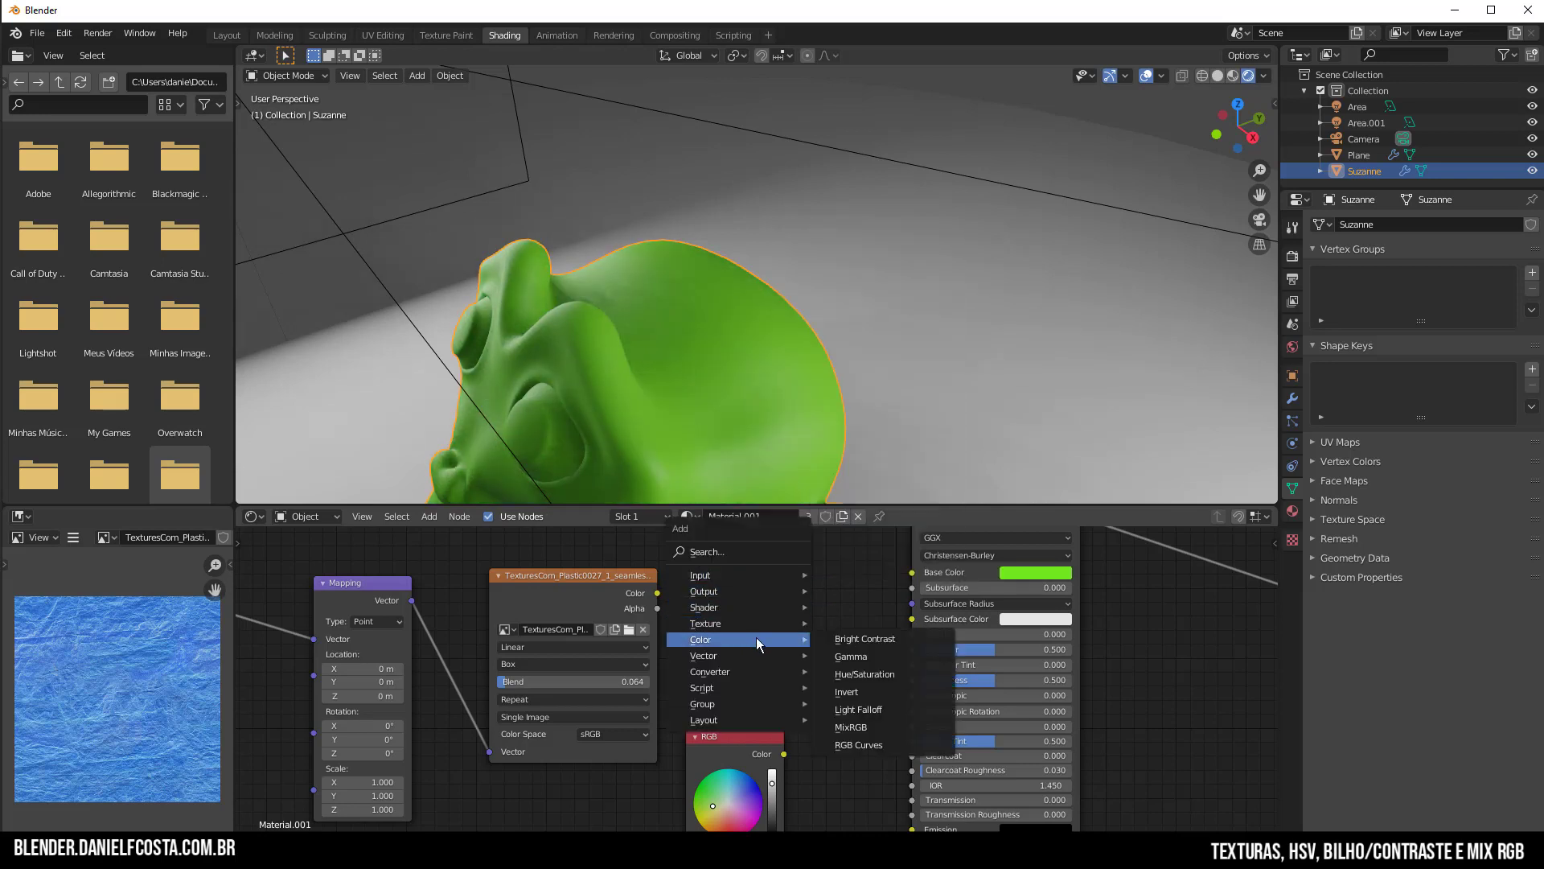
{"action": "left_click", "coordinate": [860, 691]}
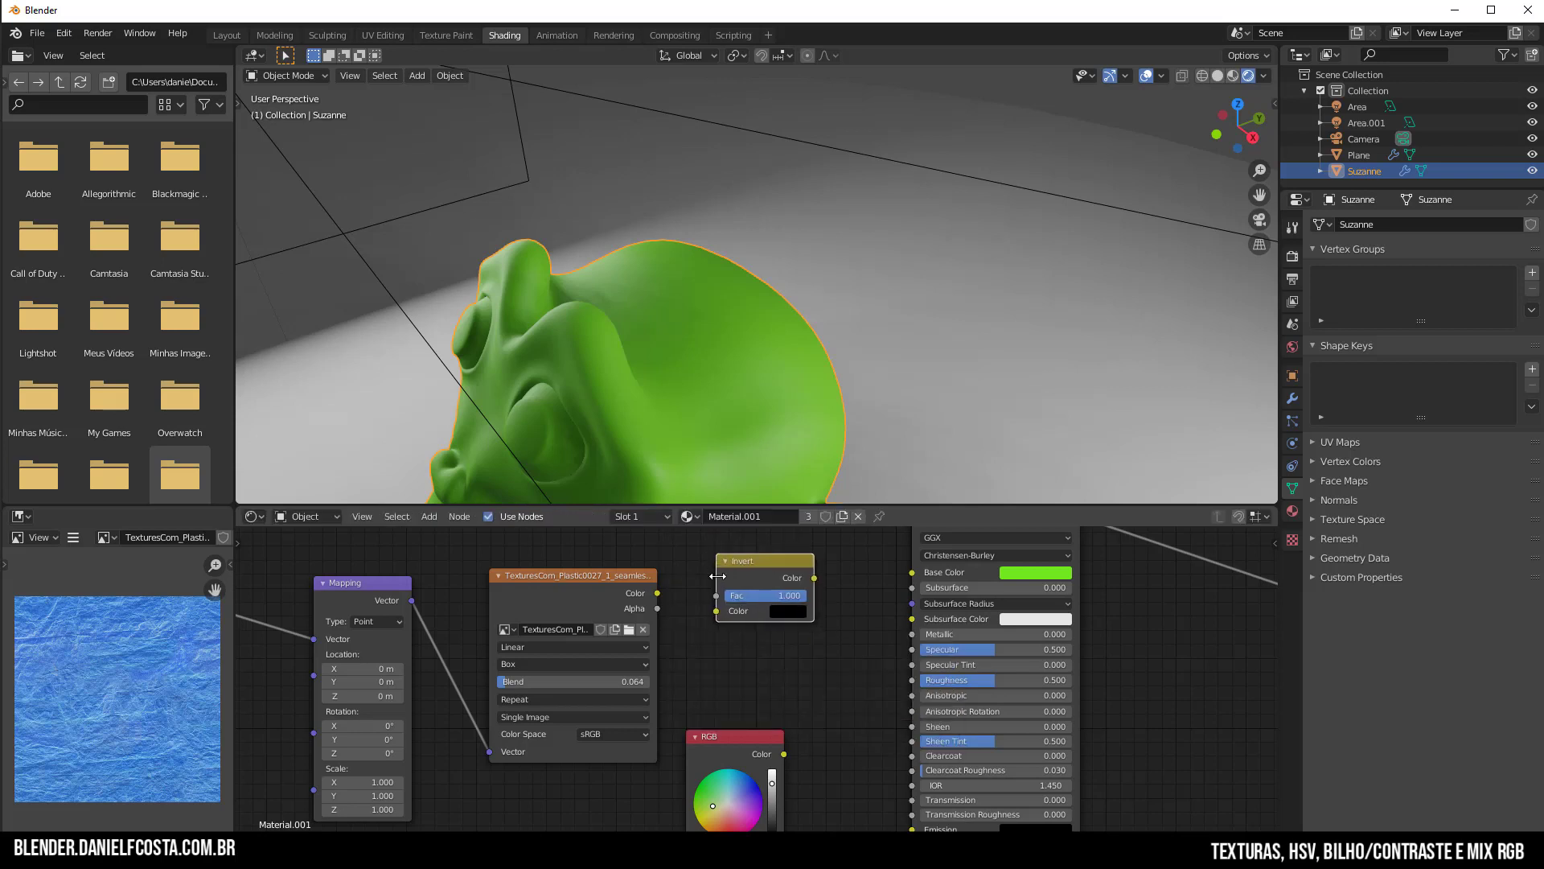
{"action": "left_click_drag", "start_coordinate": [658, 594], "coordinate": [716, 611]}
{"action": "left_click_drag", "start_coordinate": [903, 579], "coordinate": [913, 573]}
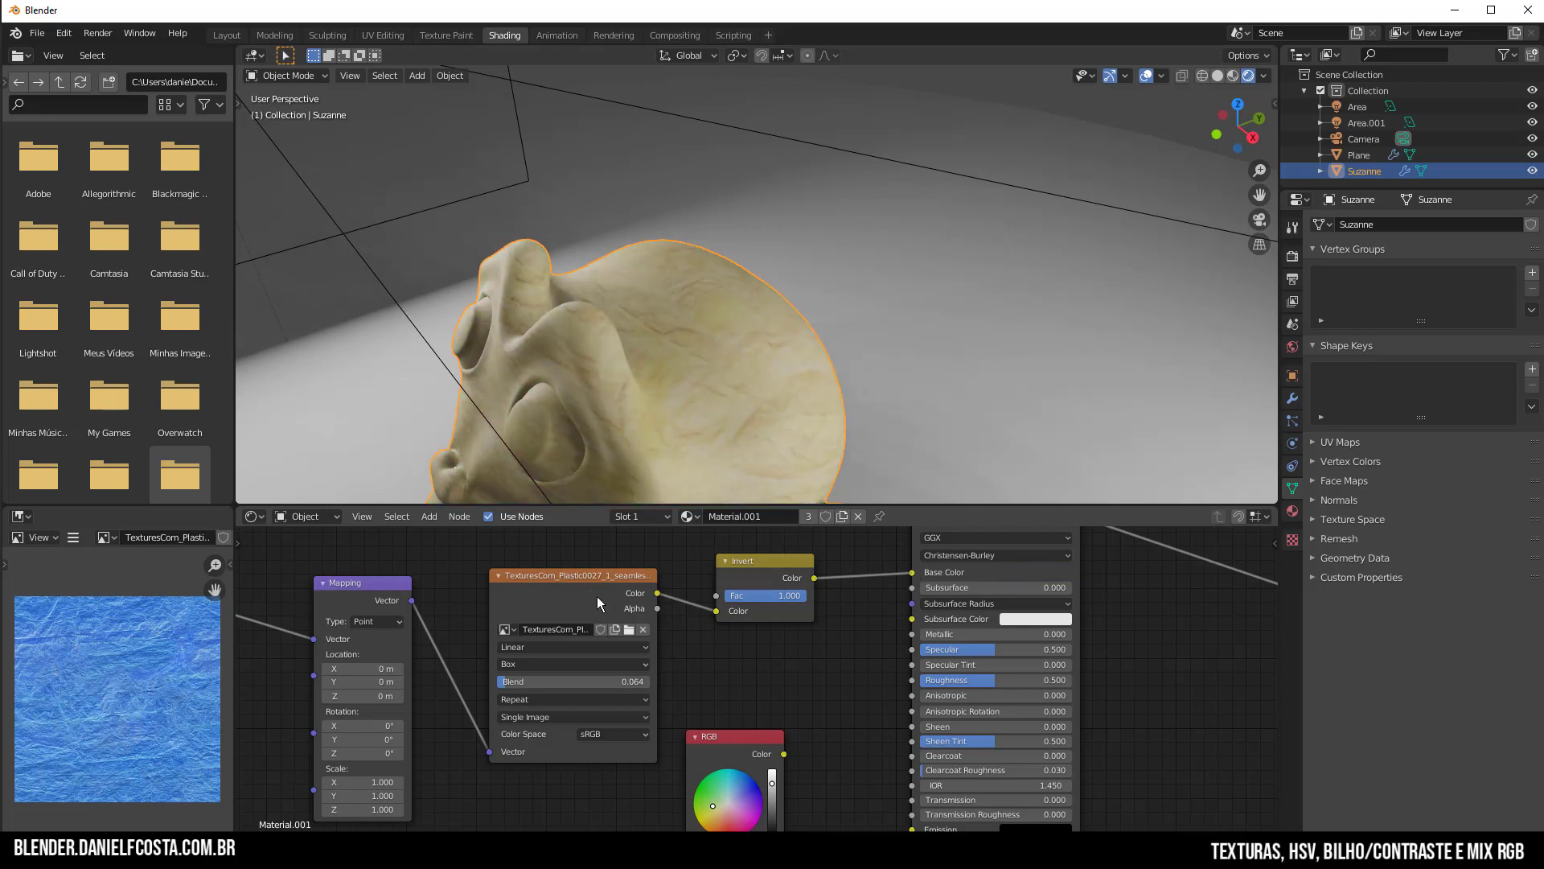
Pick a yellow on the RGB node's wheel as the colour opposite the texture's blue
{"action": "middle_click_drag", "start_coordinate": [831, 820], "coordinate": [833, 725]}
{"action": "scroll", "coordinate": [755, 697], "scroll_direction": "up", "scroll_amount": 3}
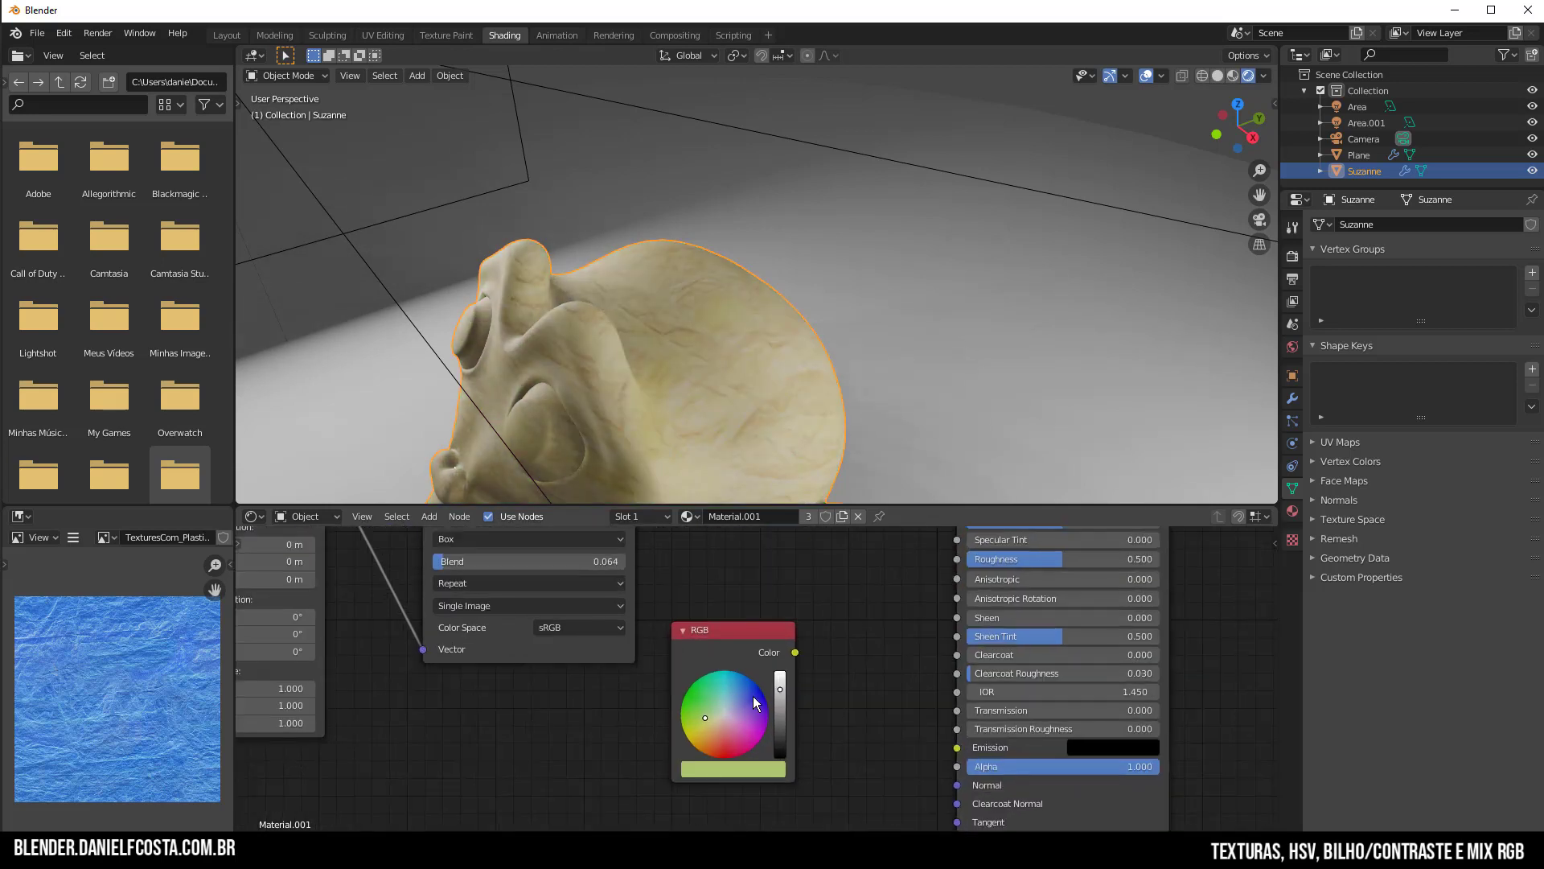
{"action": "left_click_drag", "start_coordinate": [754, 701], "coordinate": [694, 734]}
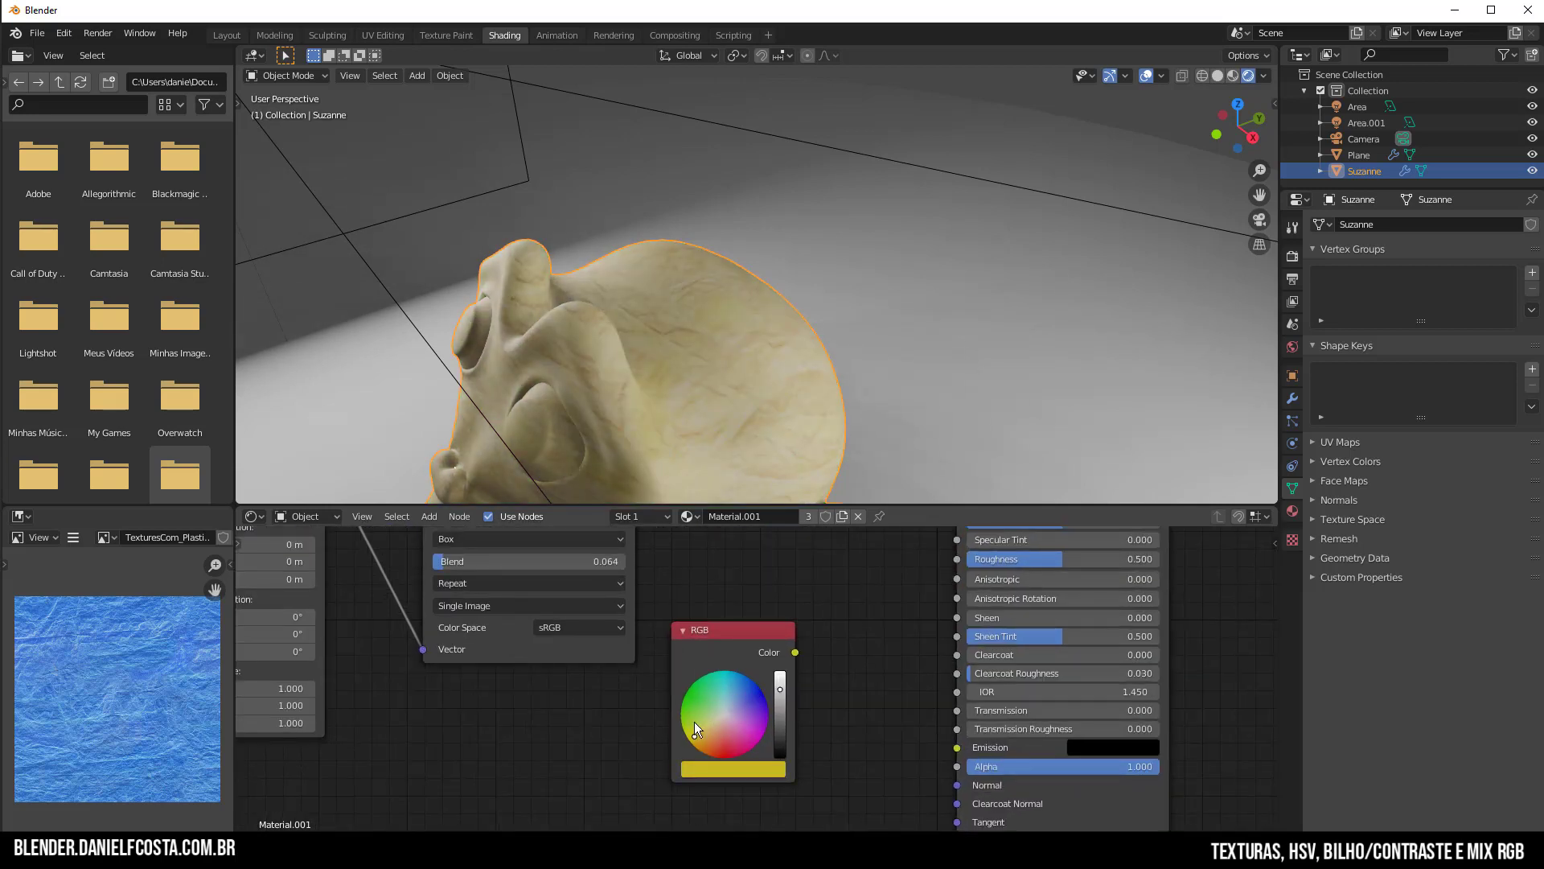
Replace the Invert node with a Bright/Contrast node linking the image texture's Color to the shader's Base Color
{"action": "middle_click_drag", "start_coordinate": [844, 774], "coordinate": [838, 605]}
{"action": "scroll", "coordinate": [838, 605], "scroll_direction": "up", "scroll_amount": 1}
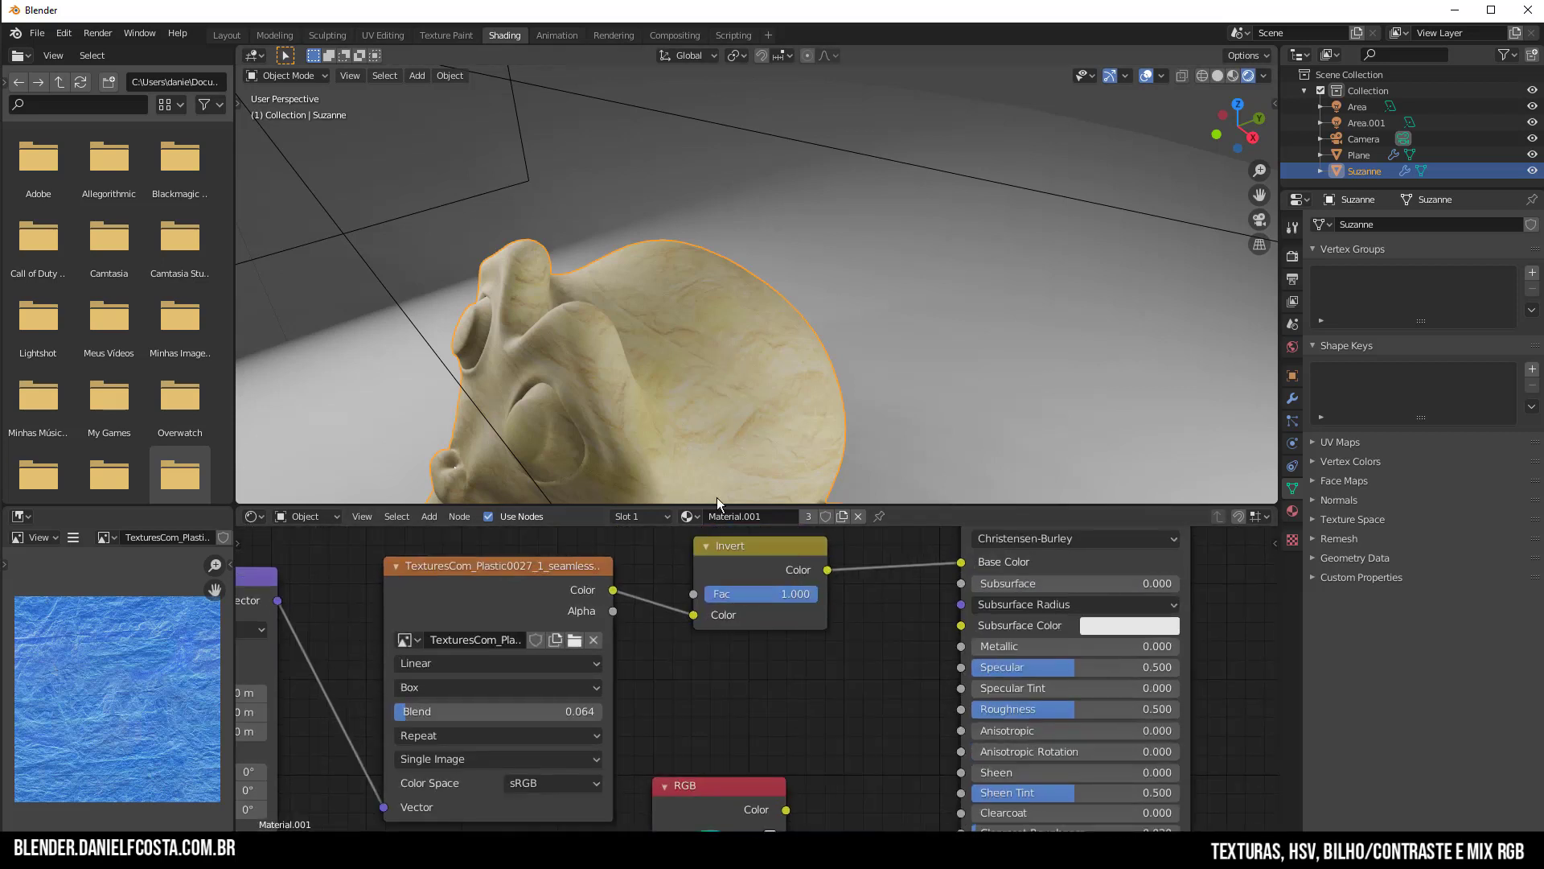
{"action": "mouse_move", "coordinate": [794, 602]}
{"action": "left_mouse_down"}
{"action": "mouse_move", "coordinate": [704, 602]}
{"action": "mouse_move", "coordinate": [815, 601]}
{"action": "left_mouse_up"}
{"action": "left_click", "coordinate": [766, 568]}
{"action": "key", "text": "Delete"}
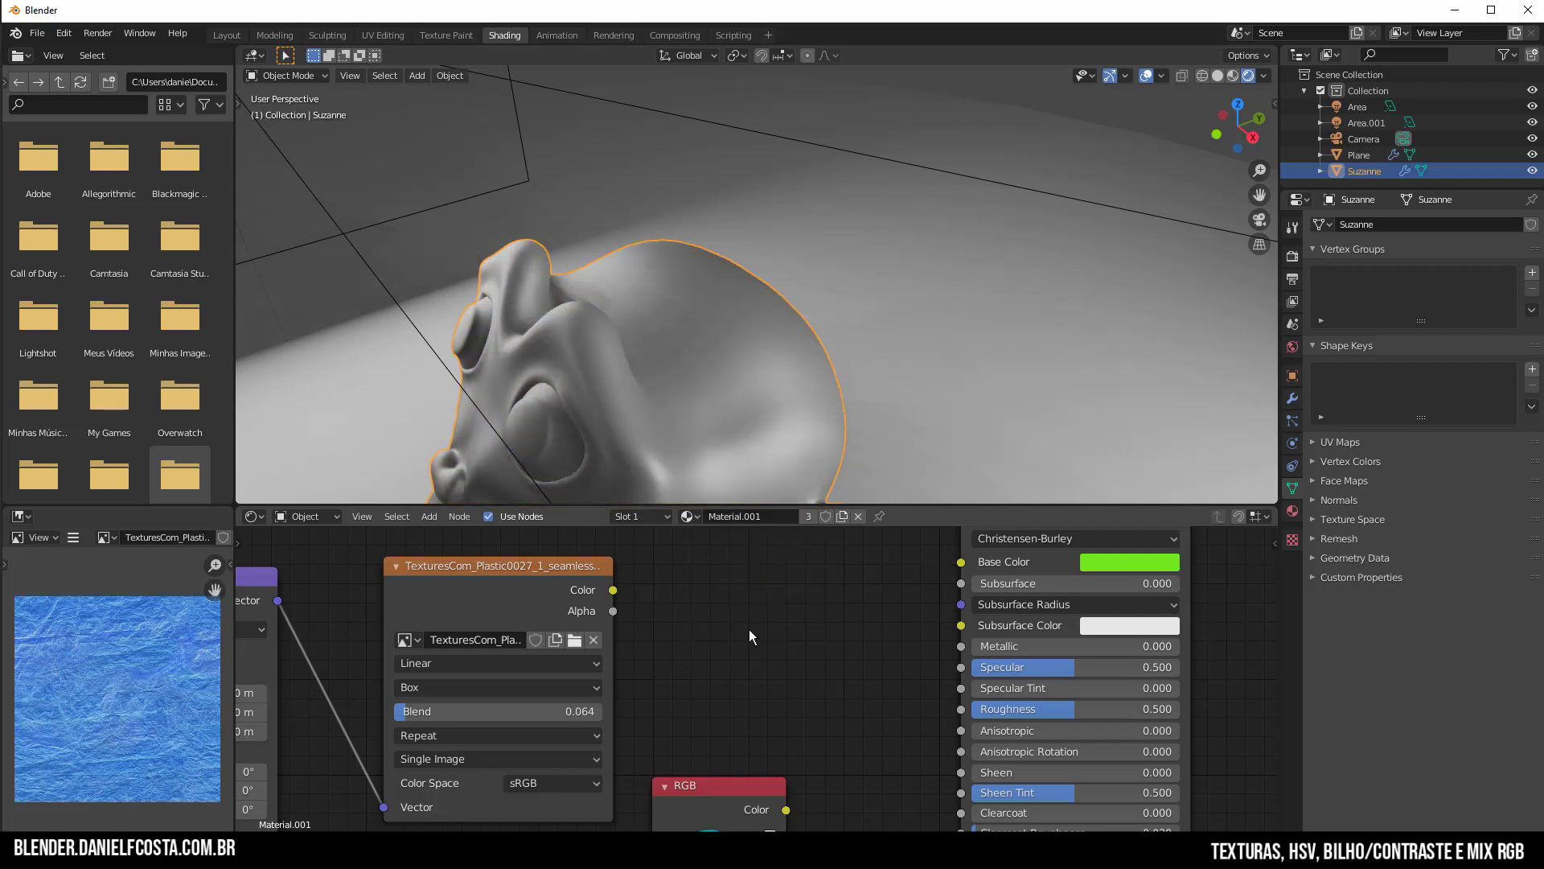
{"action": "key", "text": "shift+a"}
{"action": "mouse_move", "coordinate": [749, 629]}
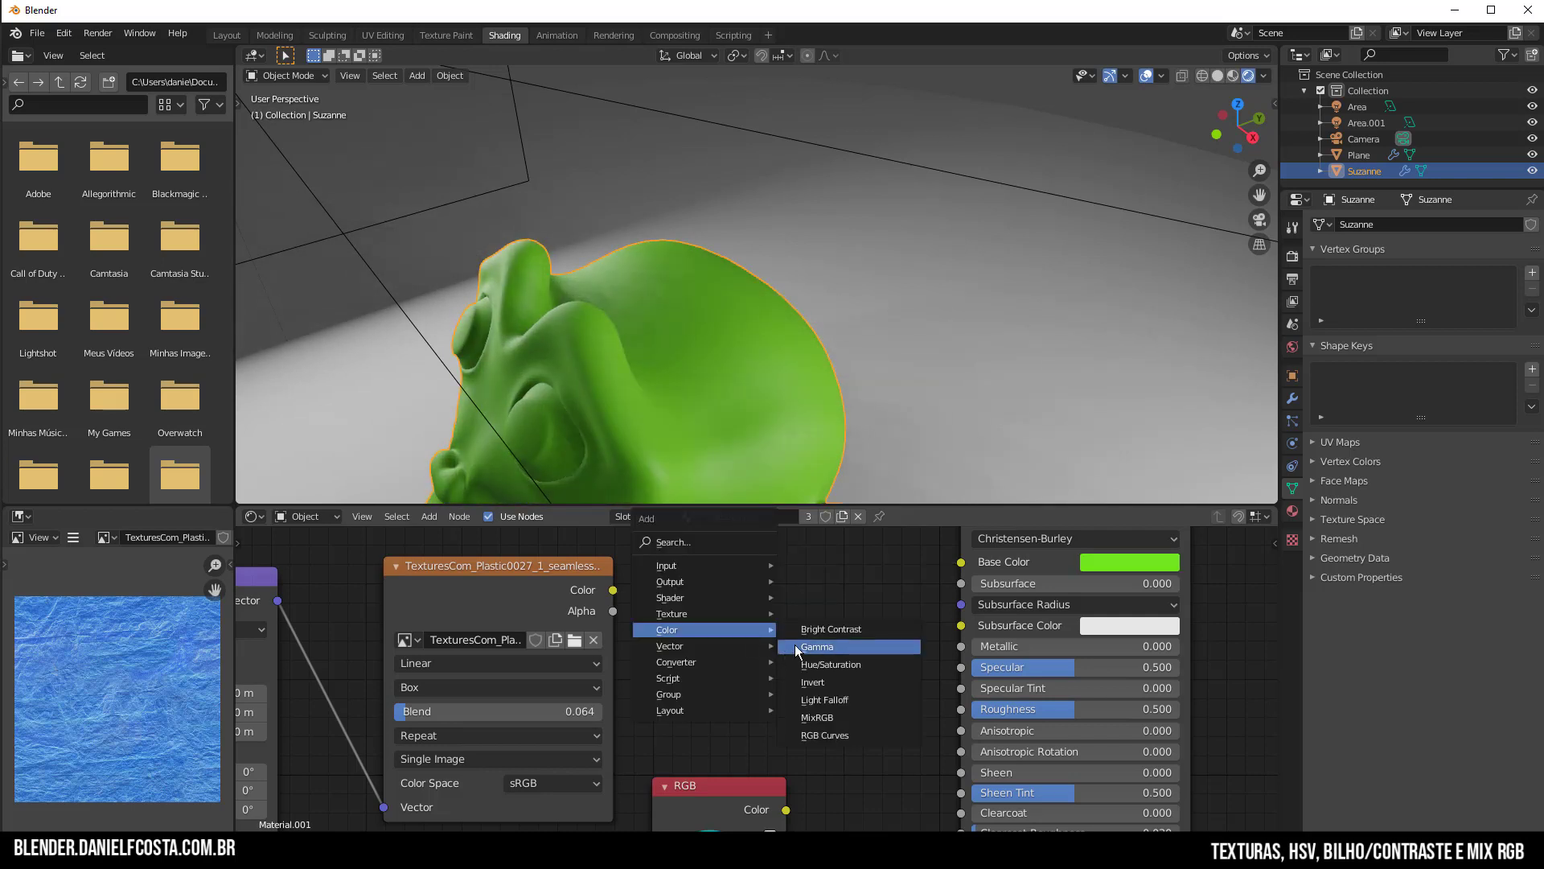
{"action": "left_click", "coordinate": [813, 629]}
{"action": "left_click", "coordinate": [719, 572]}
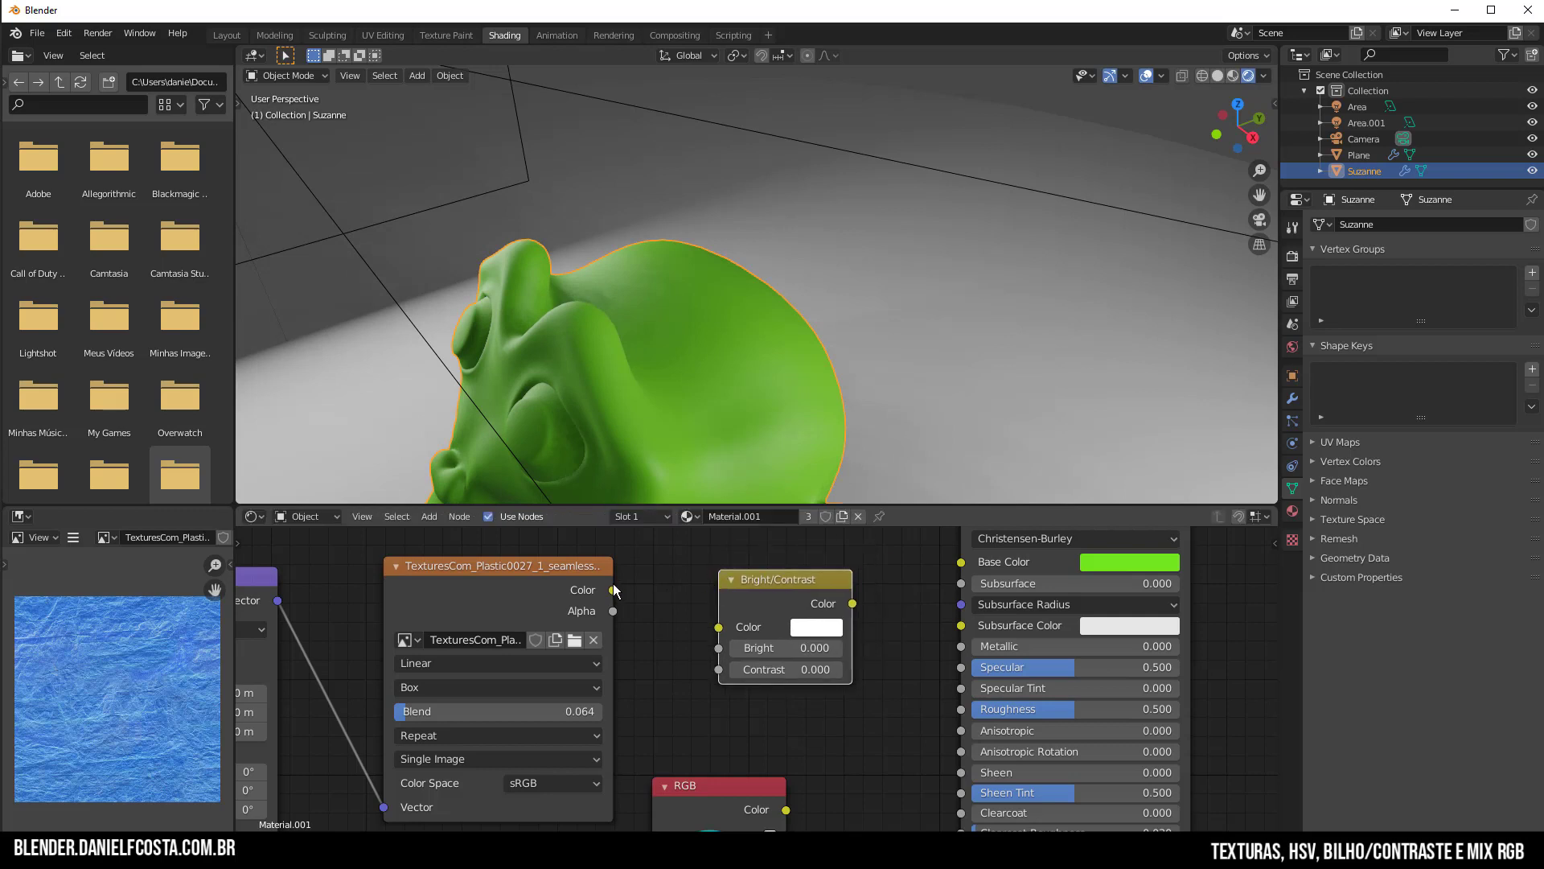
{"action": "left_click_drag", "start_coordinate": [613, 589], "coordinate": [718, 627]}
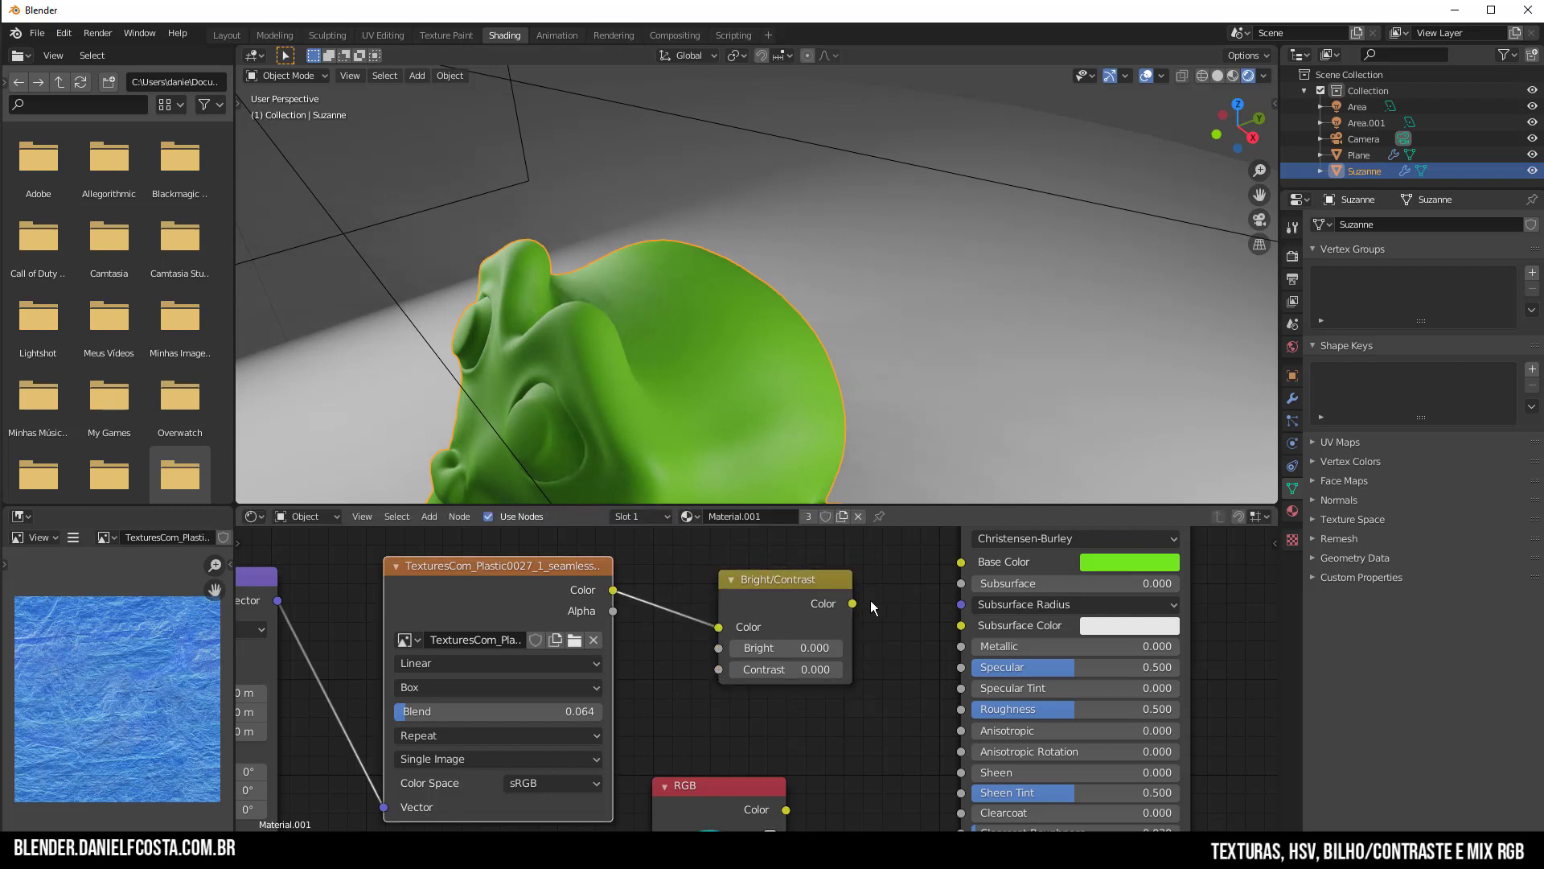
{"action": "left_click_drag", "start_coordinate": [852, 604], "coordinate": [962, 563]}
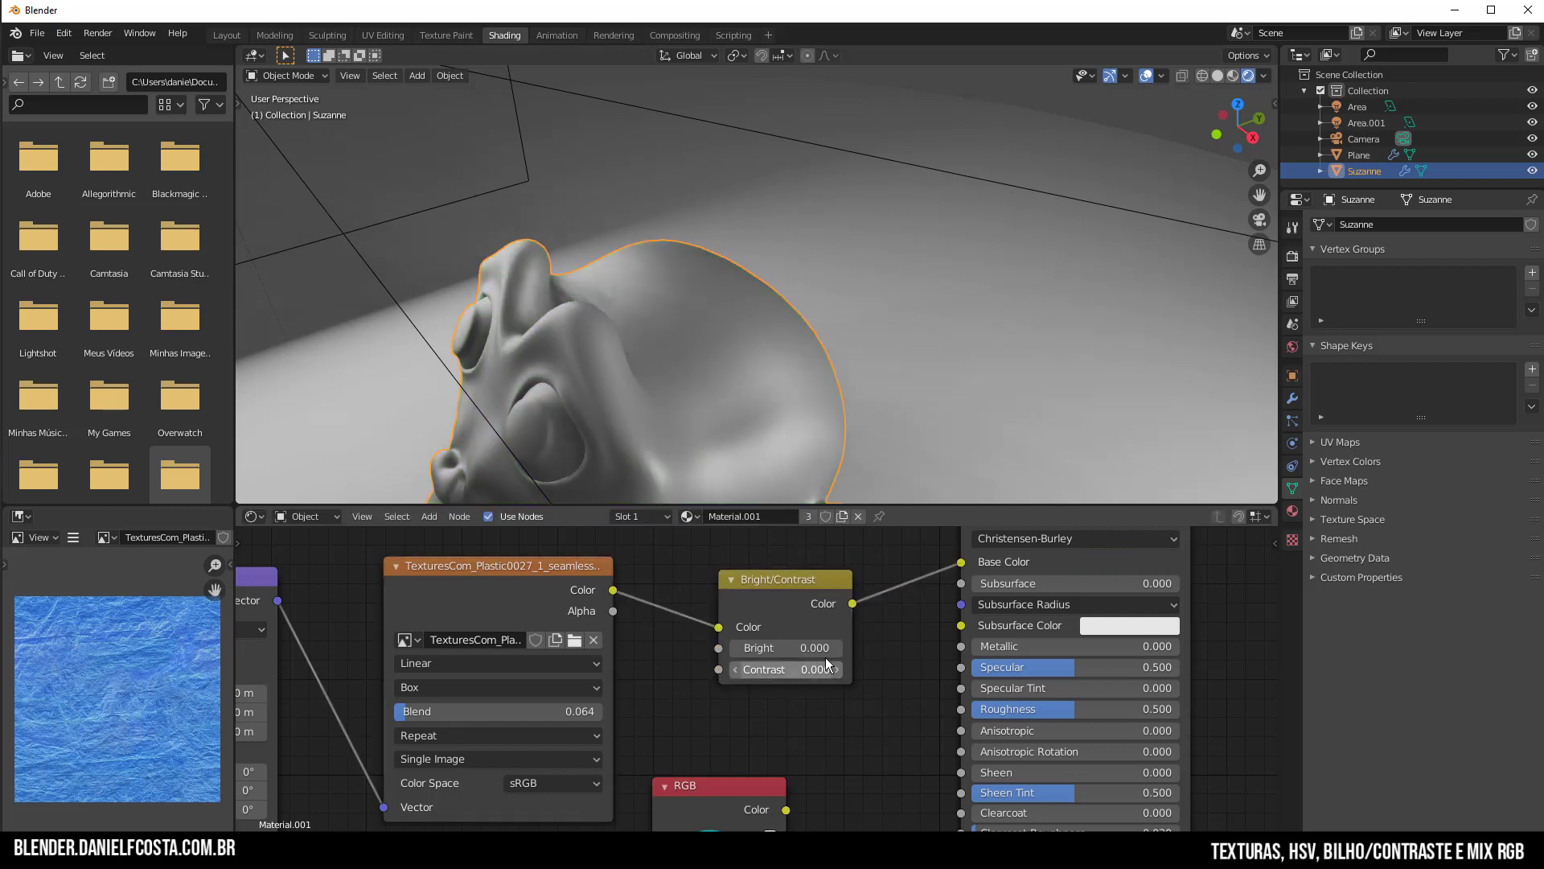
Raise the Bright value of the Bright/Contrast node to 0.4, and lower it back to 0
{"action": "left_click", "coordinate": [837, 652]}
{"action": "left_click", "coordinate": [836, 652]}
{"action": "left_click", "coordinate": [837, 653]}
{"action": "left_click", "coordinate": [836, 653]}
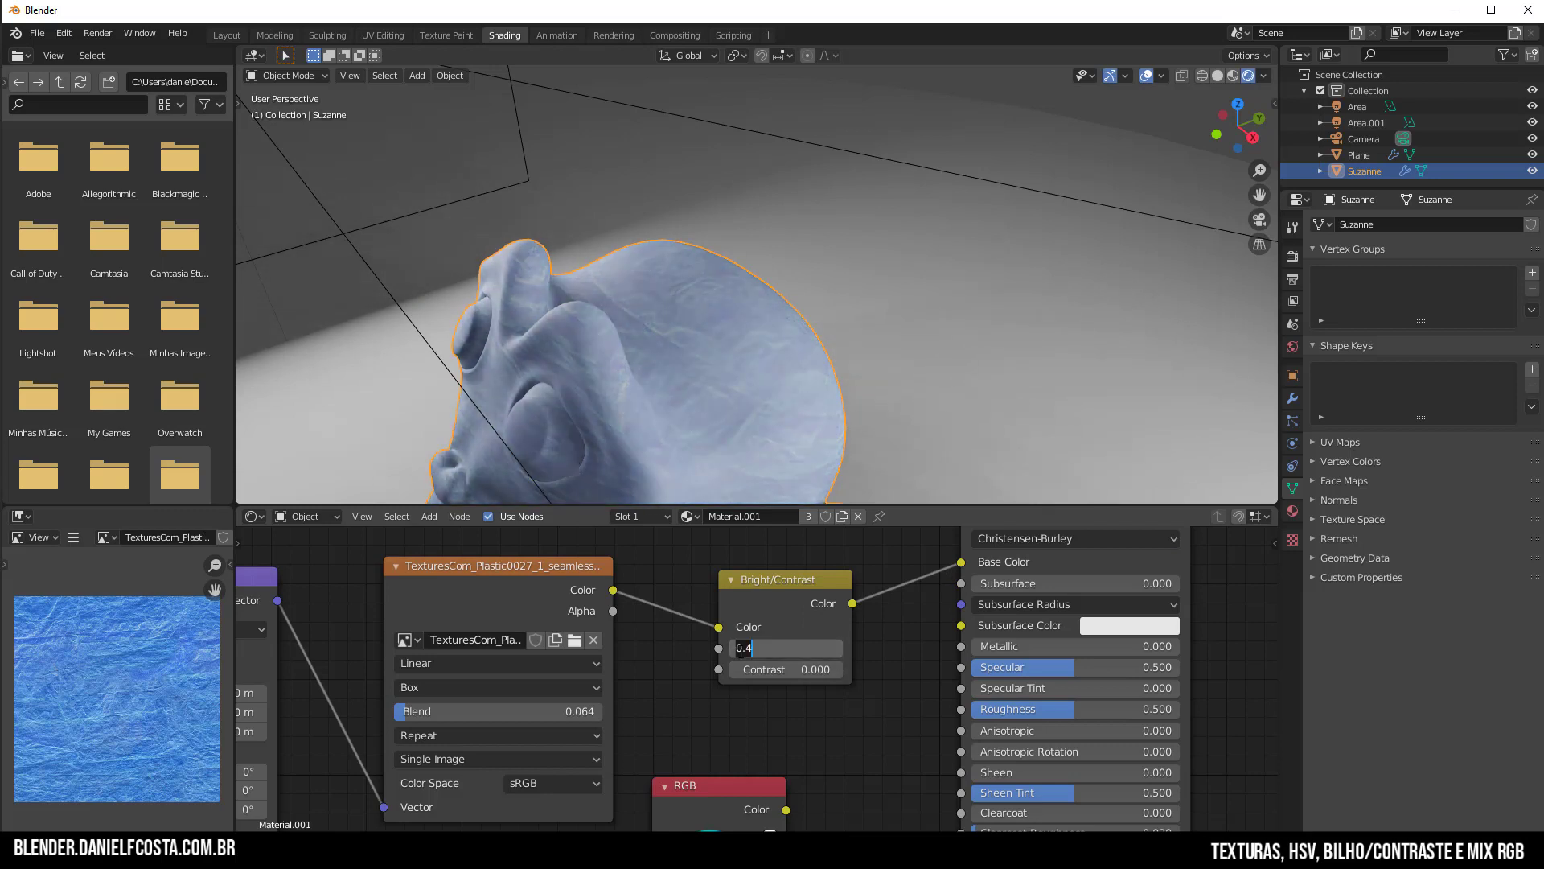
{"action": "left_click", "coordinate": [736, 648]}
{"action": "left_click", "coordinate": [735, 648]}
{"action": "left_click", "coordinate": [735, 649]}
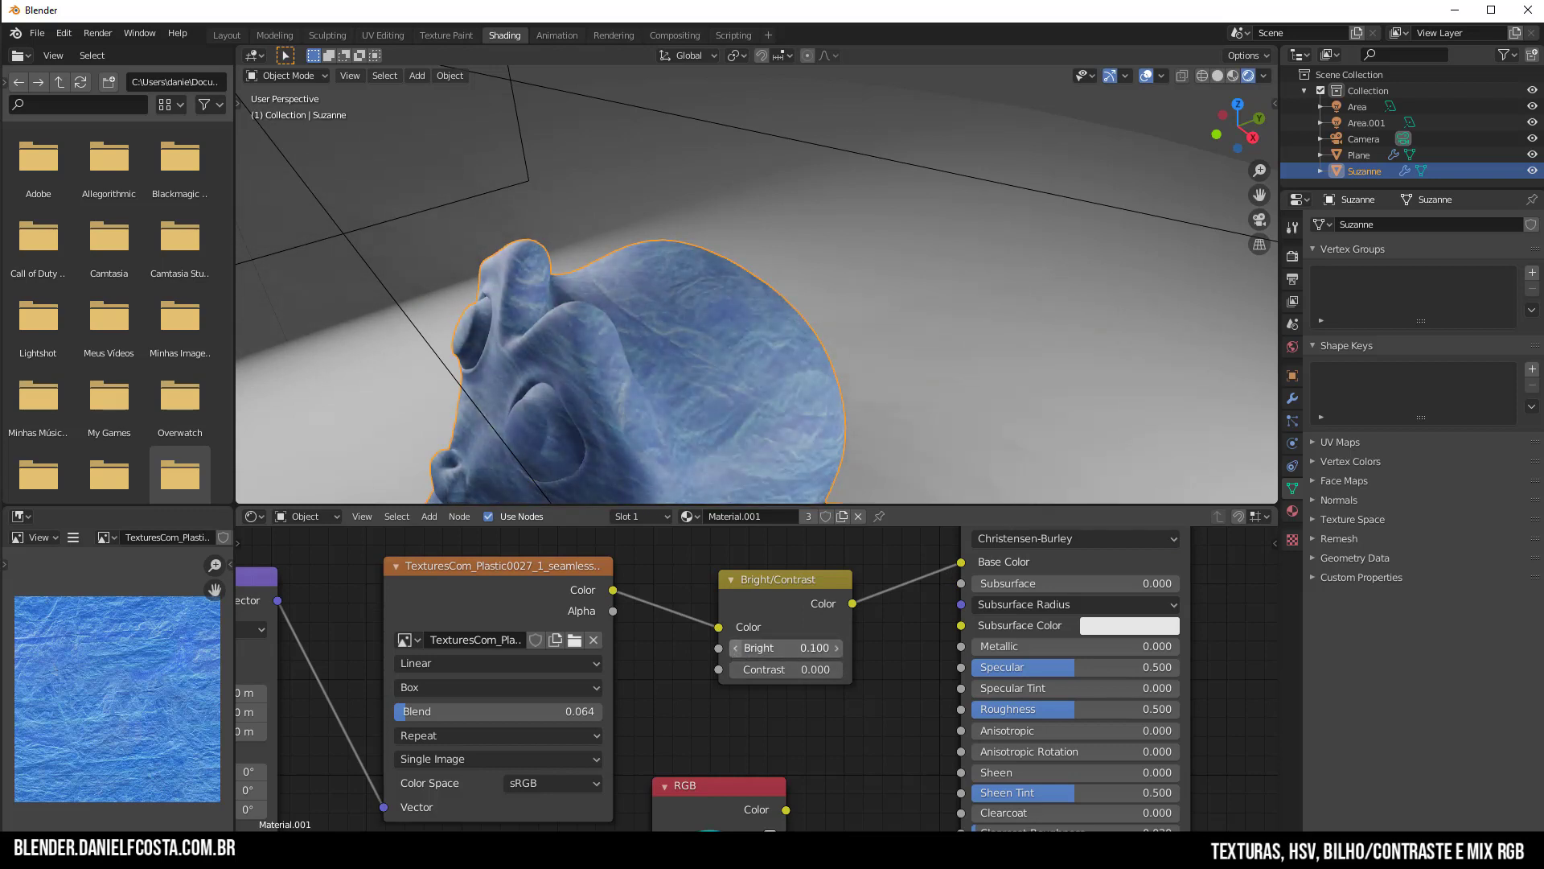
{"action": "left_click", "coordinate": [736, 648]}
Raise the Contrast of the Bright/Contrast node from neutral to 0.7
{"action": "left_click", "coordinate": [836, 670]}
{"action": "left_click", "coordinate": [837, 670]}
{"action": "left_click", "coordinate": [837, 670]}
{"action": "left_click", "coordinate": [836, 670]}
{"action": "left_click", "coordinate": [836, 670]}
{"action": "left_click", "coordinate": [836, 670]}
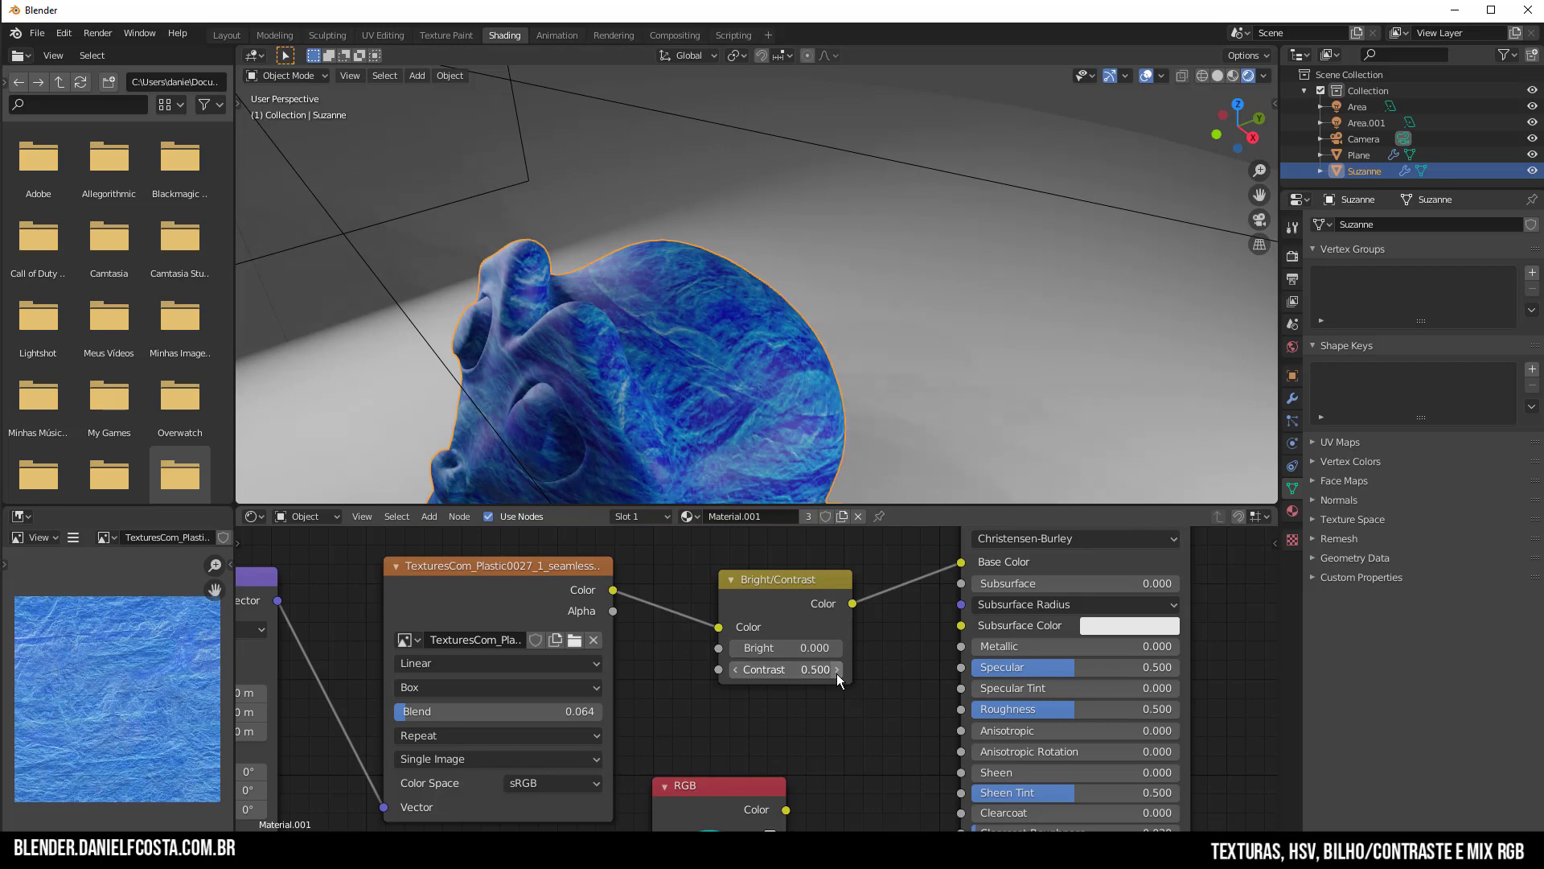
{"action": "left_click", "coordinate": [836, 670]}
{"action": "left_click", "coordinate": [836, 670]}
Lower the Contrast of the Bright/Contrast node to -0.3
{"action": "left_click", "coordinate": [735, 673]}
{"action": "left_click", "coordinate": [735, 673]}
{"action": "left_click", "coordinate": [735, 674]}
{"action": "left_click", "coordinate": [735, 673]}
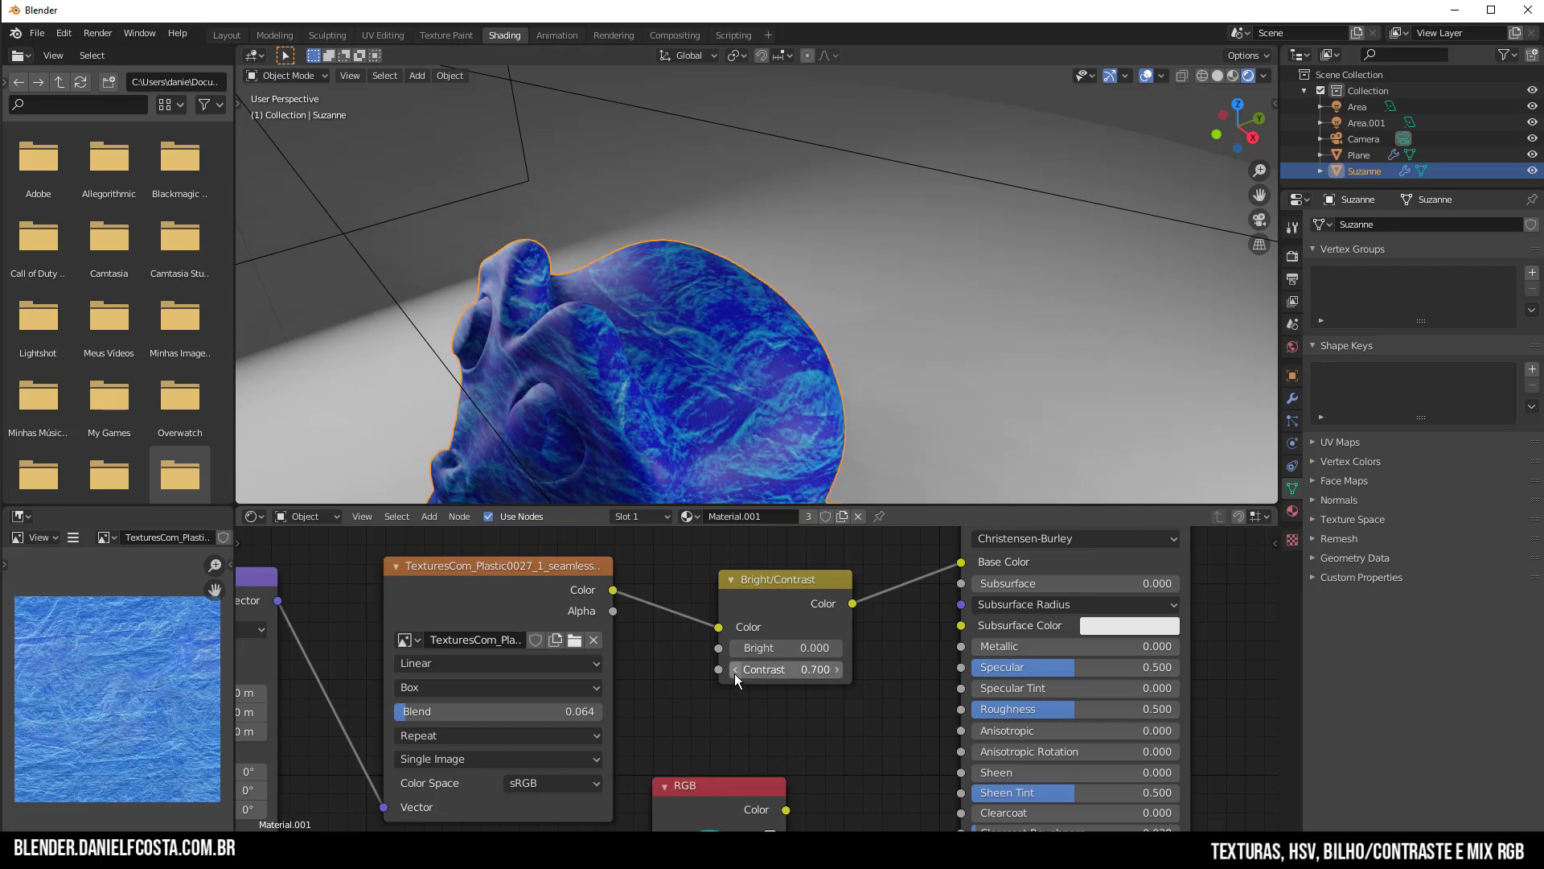
{"action": "left_click", "coordinate": [736, 673]}
{"action": "left_click", "coordinate": [735, 673]}
{"action": "left_click", "coordinate": [735, 673]}
{"action": "left_click", "coordinate": [735, 674]}
{"action": "left_click", "coordinate": [736, 673]}
{"action": "left_click", "coordinate": [735, 673]}
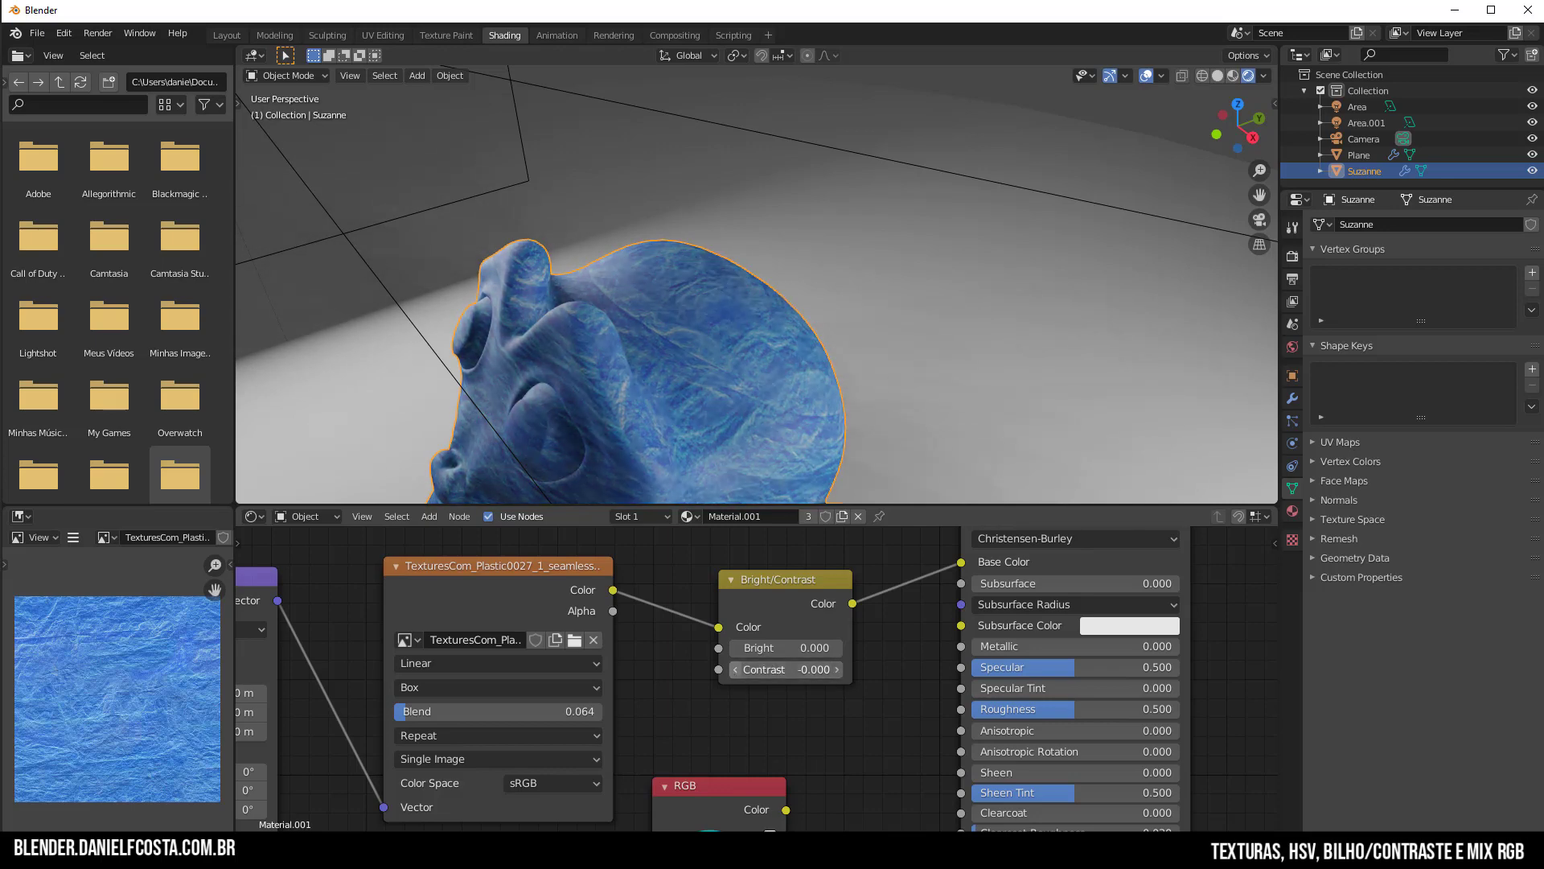
{"action": "left_click", "coordinate": [736, 673]}
{"action": "left_click", "coordinate": [736, 673]}
{"action": "left_click", "coordinate": [736, 673]}
Bring the Contrast of the Bright/Contrast node back up to 0.7
{"action": "left_click", "coordinate": [837, 669]}
{"action": "left_click", "coordinate": [836, 670]}
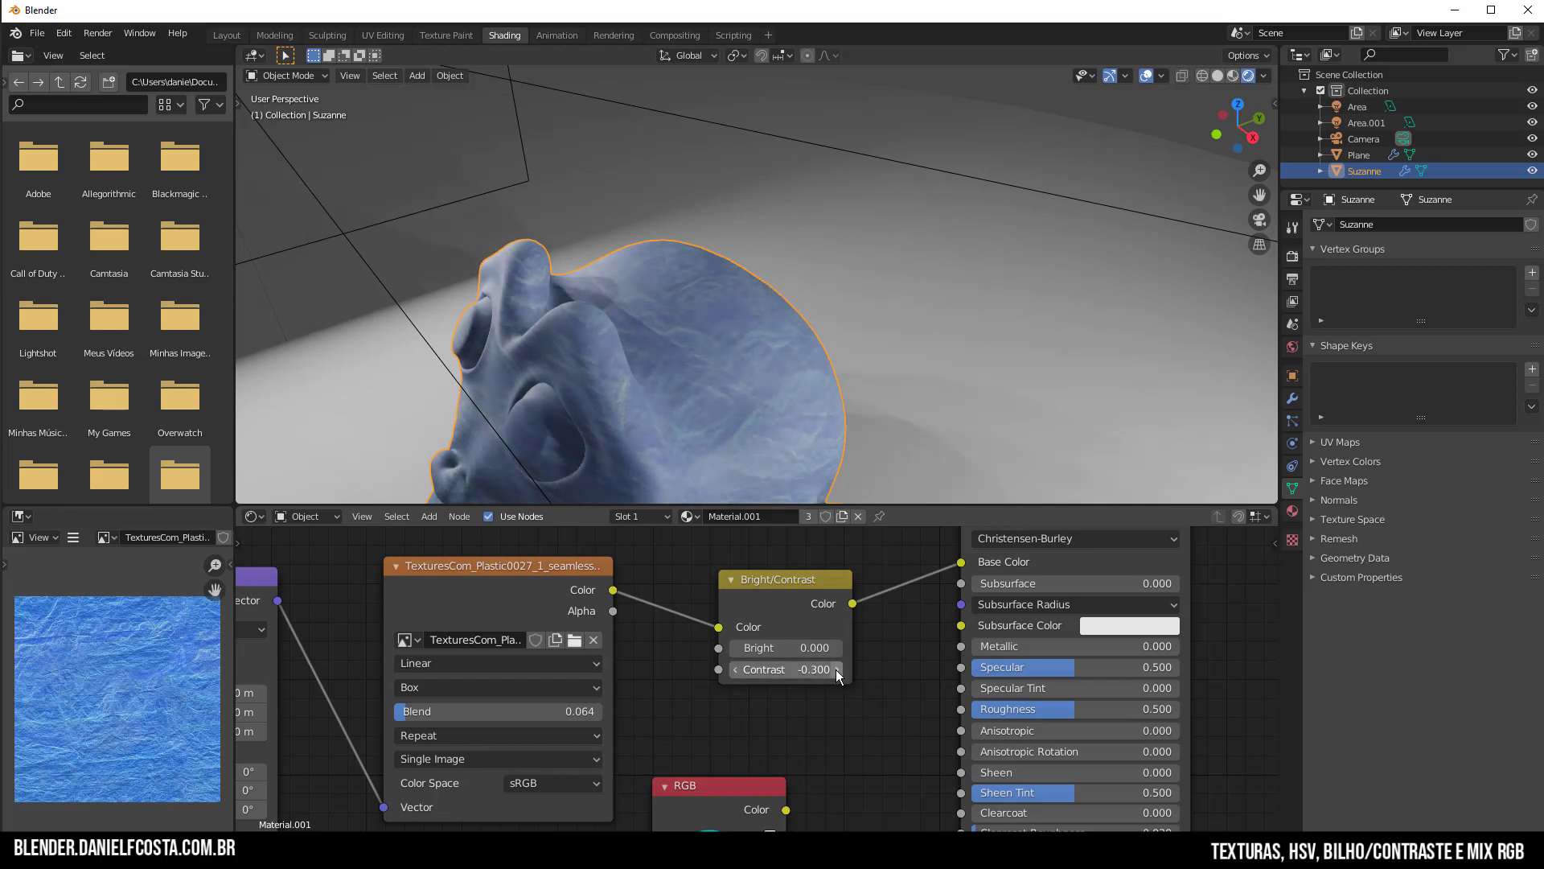
{"action": "left_click", "coordinate": [837, 669]}
{"action": "left_click", "coordinate": [837, 669]}
{"action": "left_click", "coordinate": [837, 669]}
{"action": "left_click", "coordinate": [836, 669]}
{"action": "left_click", "coordinate": [836, 669]}
{"action": "left_click", "coordinate": [837, 669]}
{"action": "left_click", "coordinate": [836, 670]}
{"action": "left_click", "coordinate": [836, 669]}
{"action": "left_click", "coordinate": [837, 669]}
{"action": "left_click", "coordinate": [836, 670]}
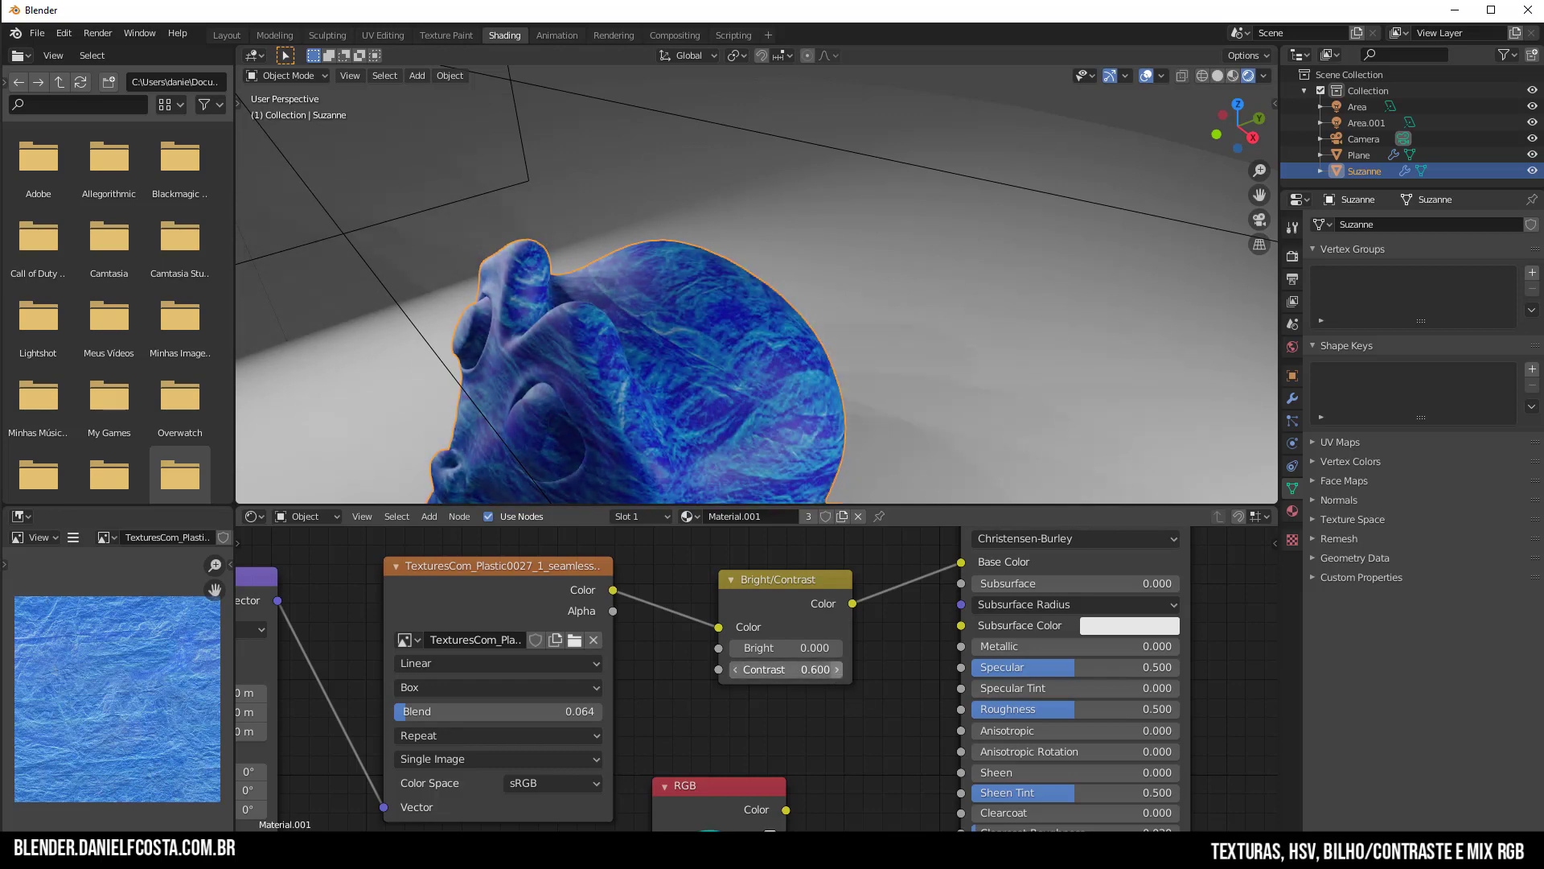
Step the Contrast of the Bright/Contrast node down to 0 while viewing Suzanne's surface up close
{"action": "scroll", "coordinate": [711, 390], "scroll_direction": "up", "scroll_amount": 5}
{"action": "scroll", "coordinate": [711, 390], "scroll_direction": "down", "scroll_amount": 2}
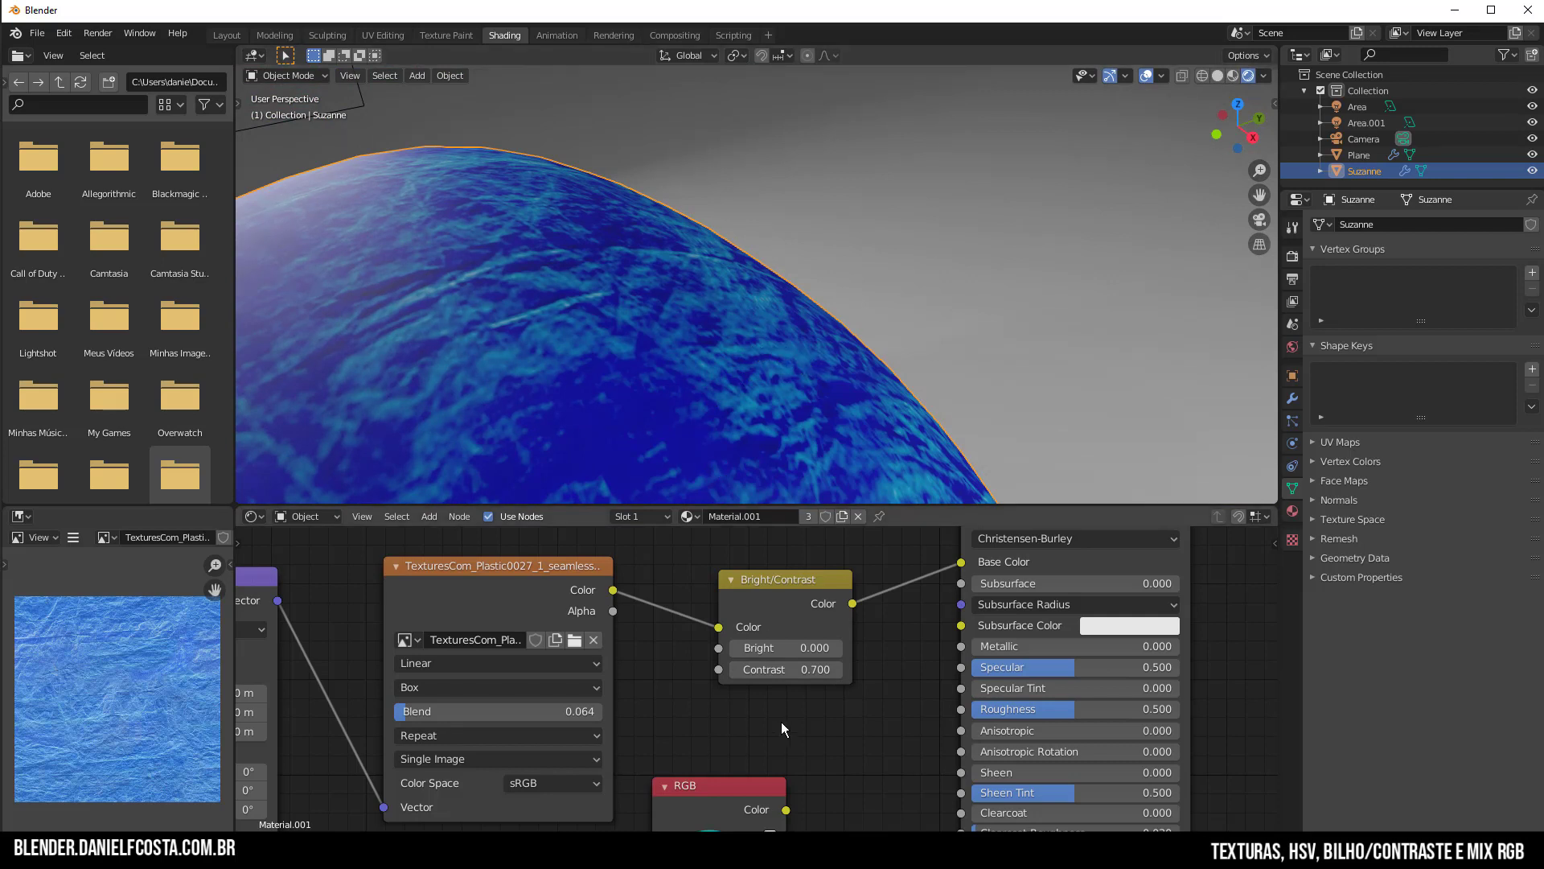
{"action": "middle_click_drag", "start_coordinate": [796, 729], "coordinate": [762, 690]}
{"action": "left_click", "coordinate": [729, 653]}
{"action": "left_click", "coordinate": [729, 653]}
{"action": "left_click", "coordinate": [729, 654]}
{"action": "left_click", "coordinate": [729, 653]}
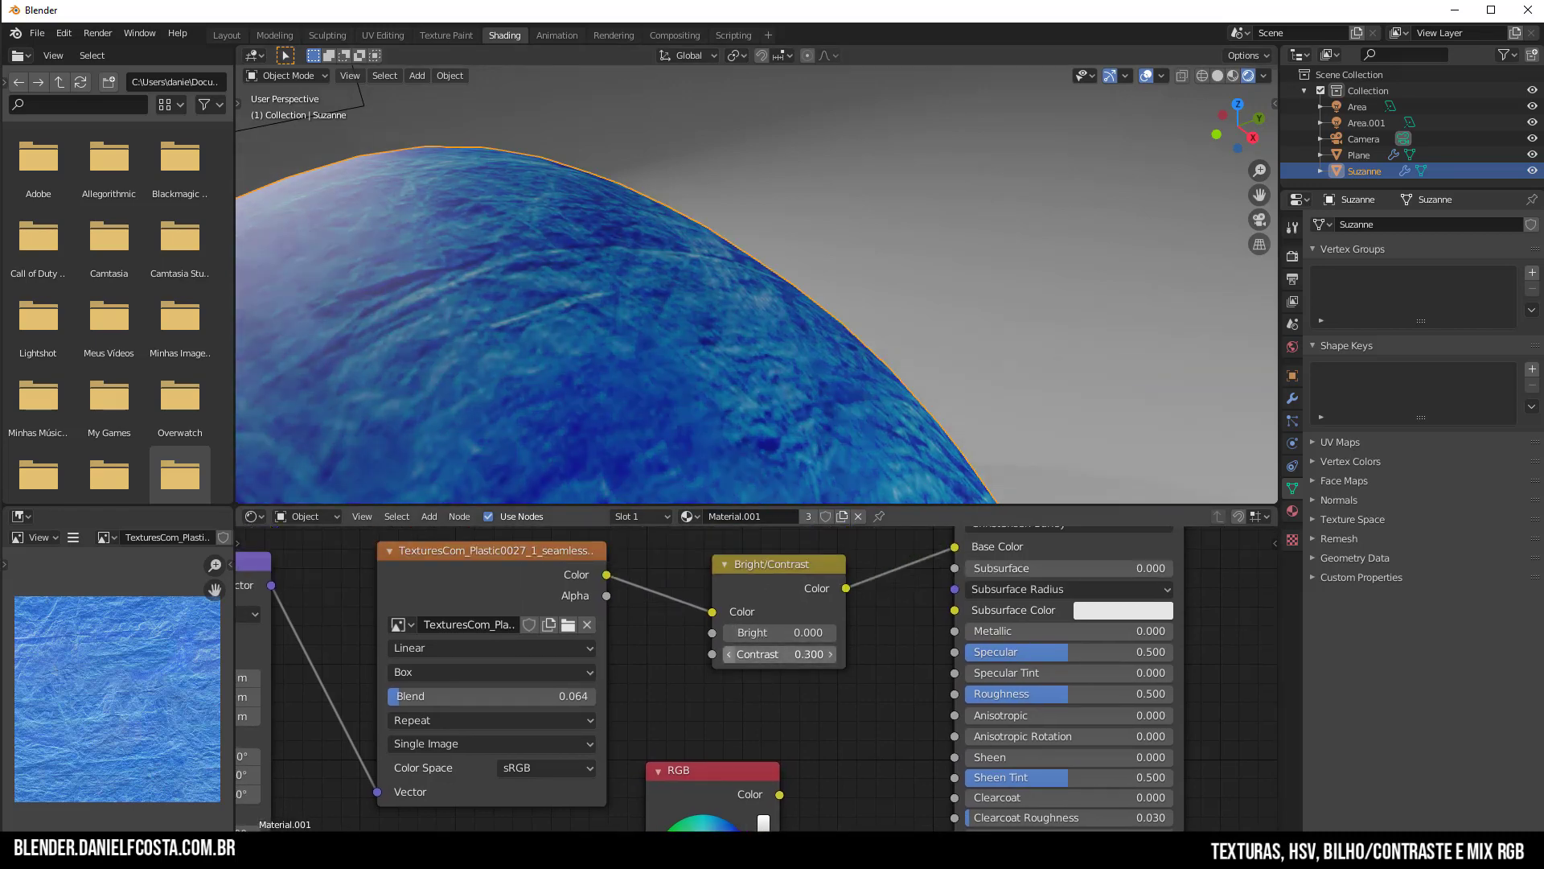
{"action": "left_click", "coordinate": [728, 654]}
{"action": "left_click", "coordinate": [729, 653]}
{"action": "left_click", "coordinate": [728, 653]}
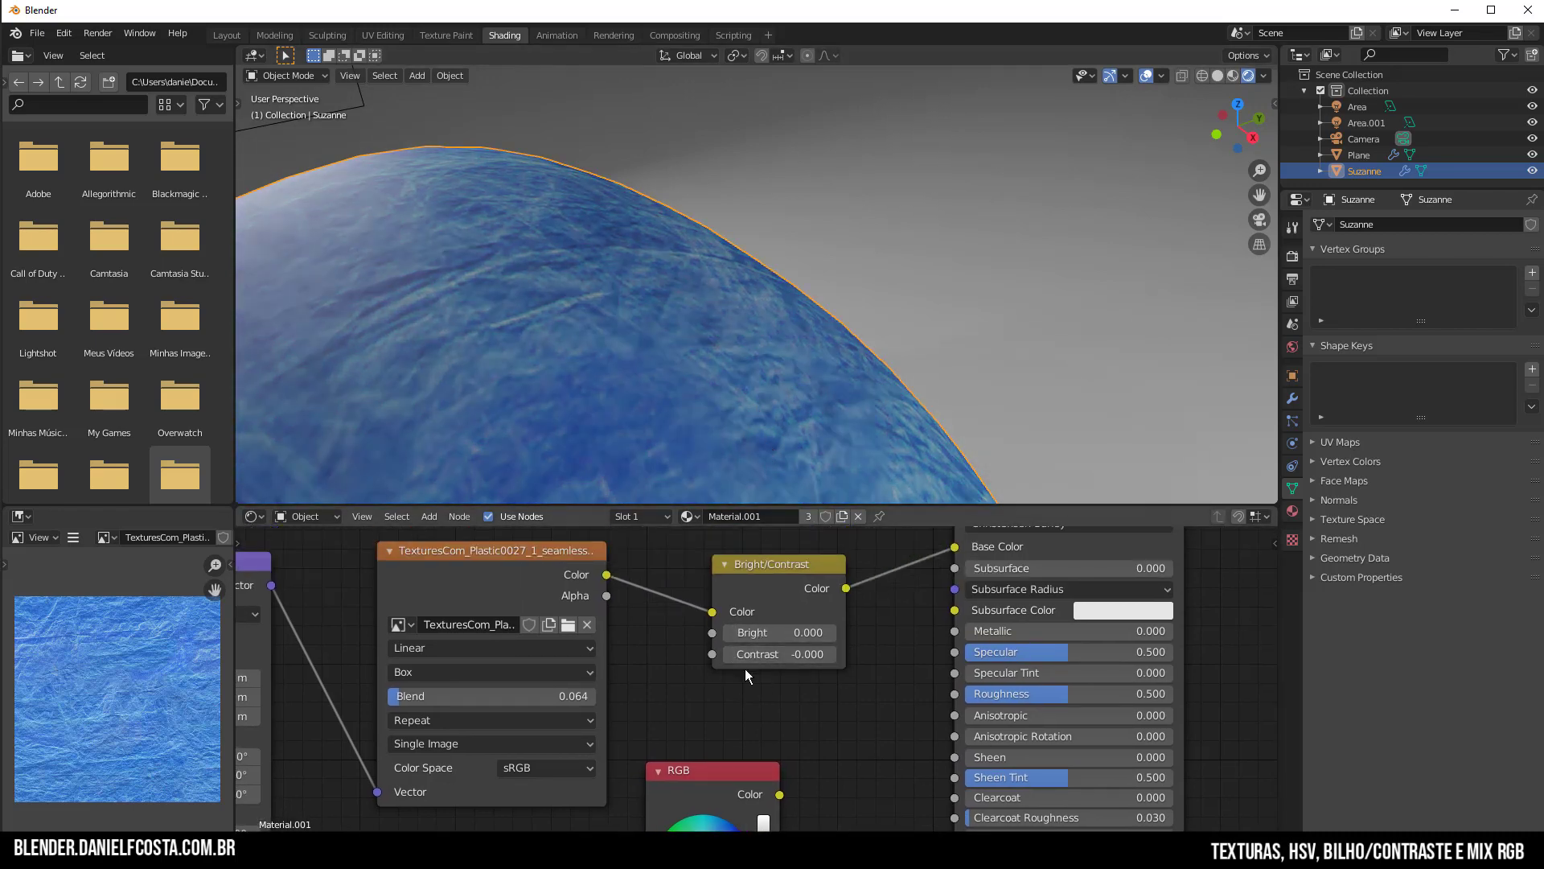
Pick a light blue and a saturated blue on the RGB node's wheel, raising the Contrast to 0.6 and 1.7
{"action": "middle_click_drag", "start_coordinate": [728, 760], "coordinate": [725, 678]}
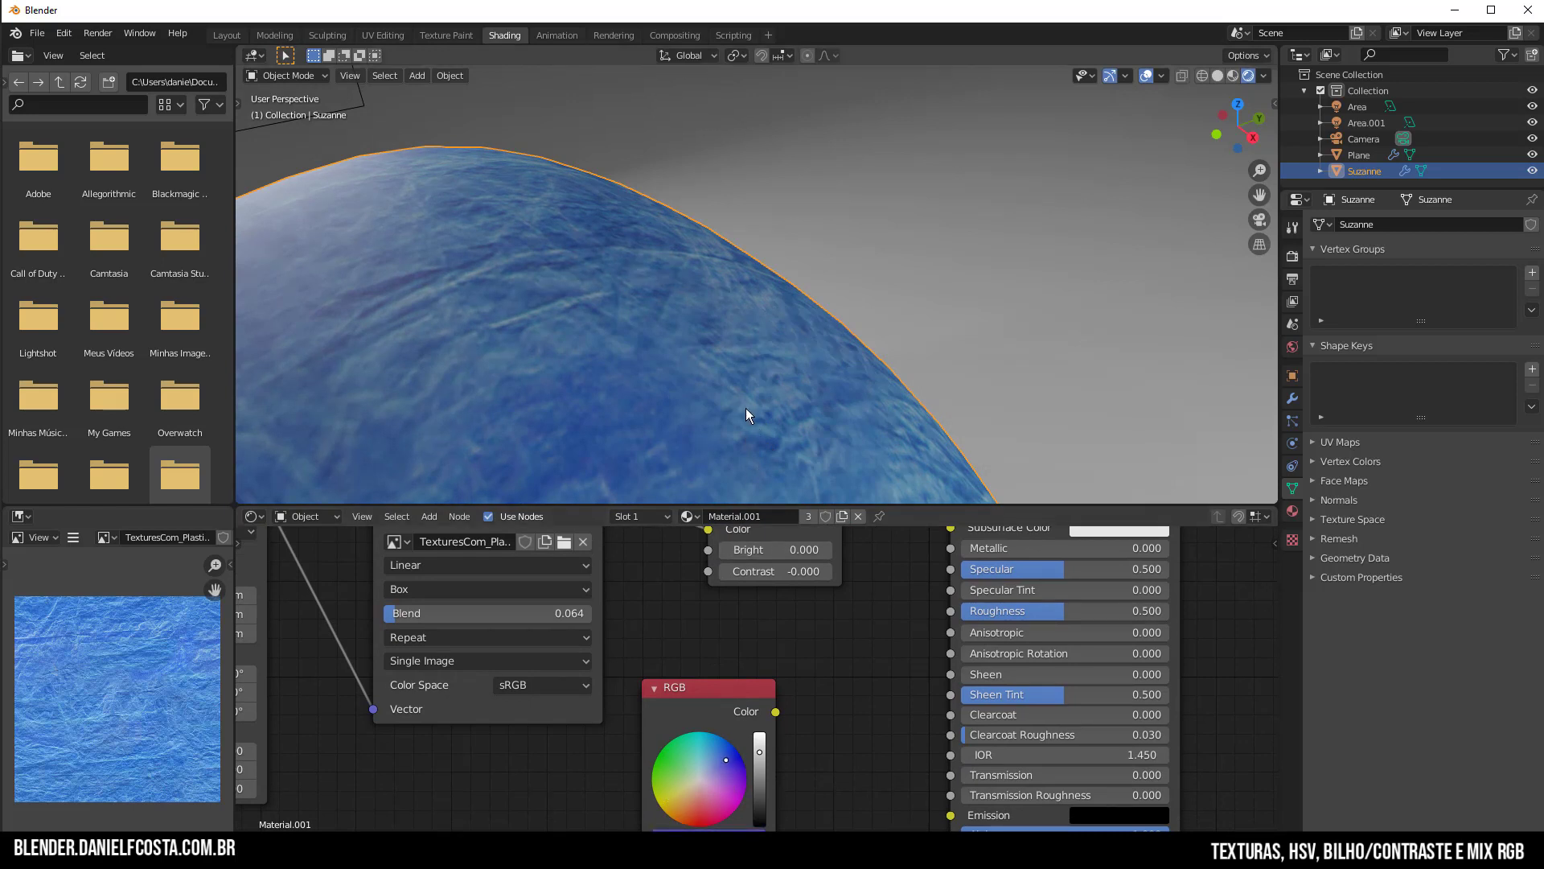
{"action": "left_click", "coordinate": [711, 750]}
{"action": "left_click_drag", "start_coordinate": [826, 573], "coordinate": [858, 572]}
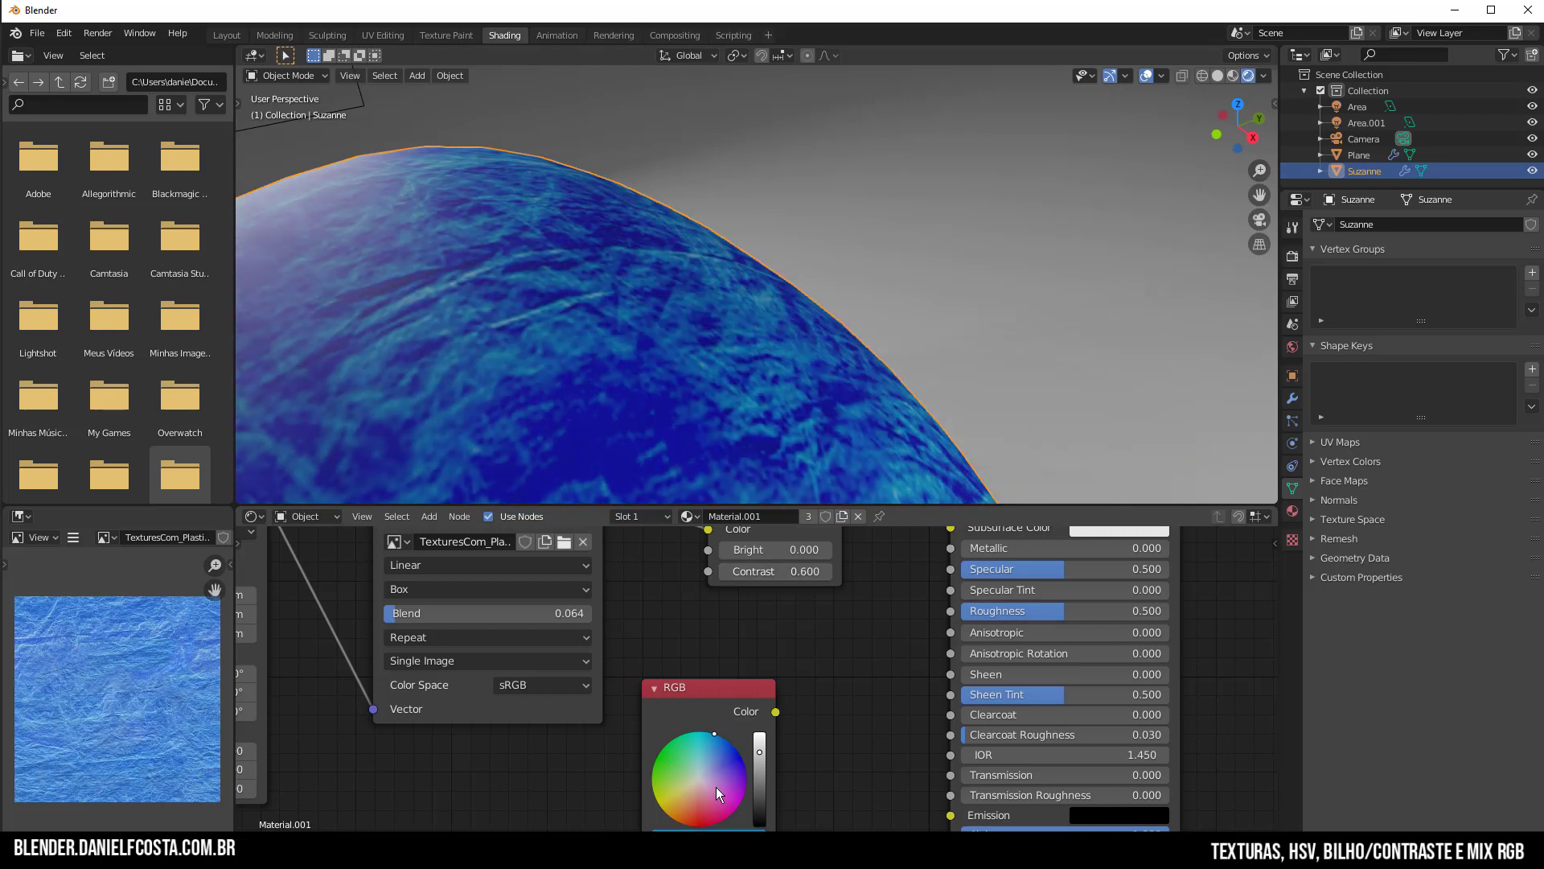
{"action": "left_click", "coordinate": [735, 748]}
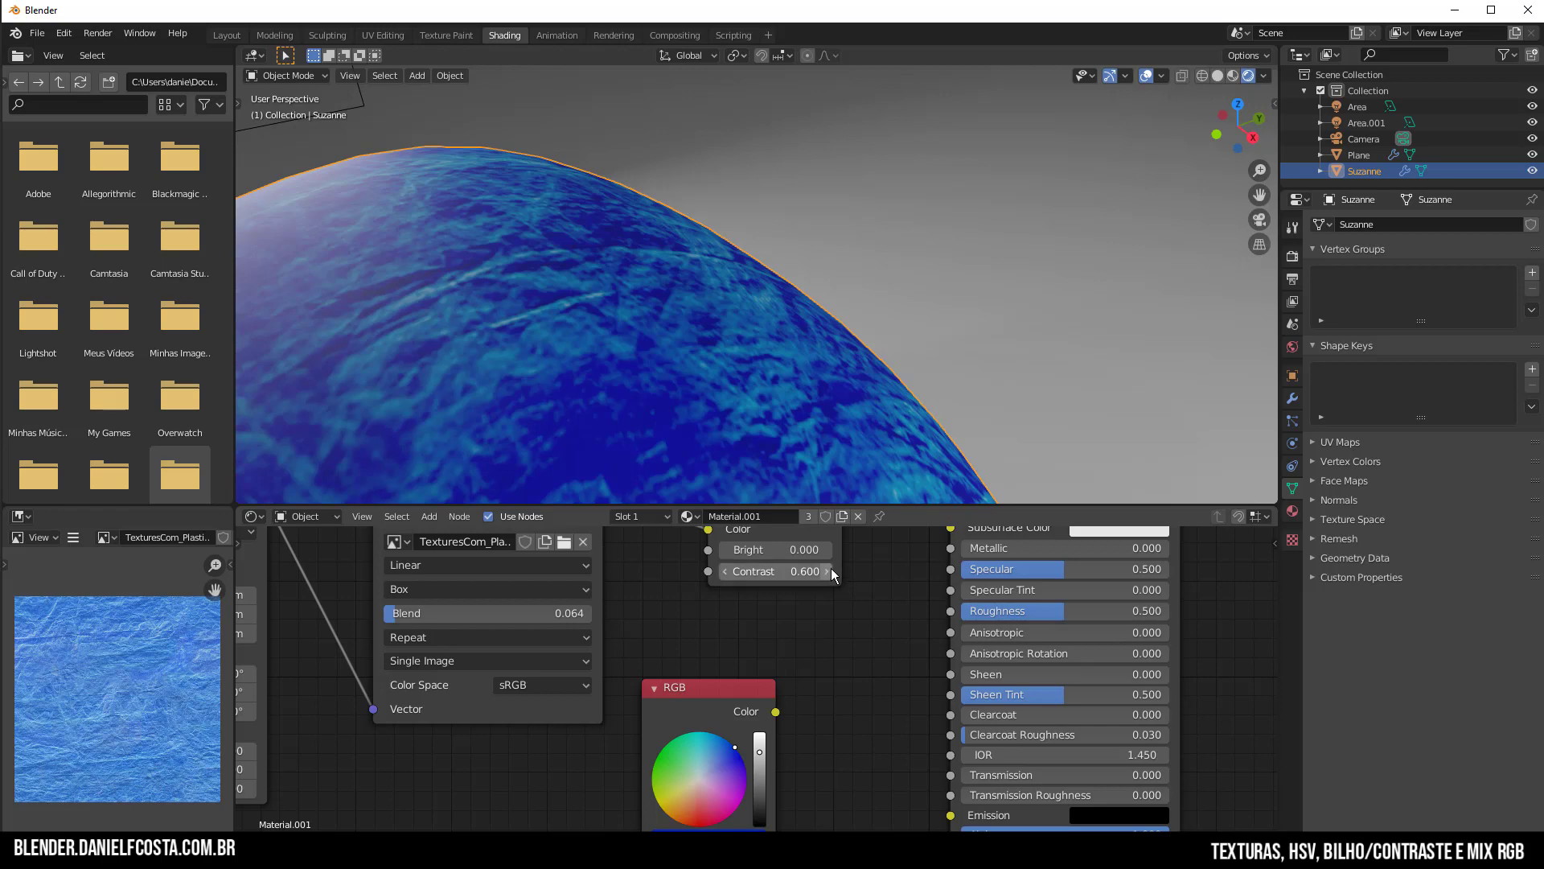
{"action": "left_click_drag", "start_coordinate": [831, 568], "coordinate": [917, 568]}
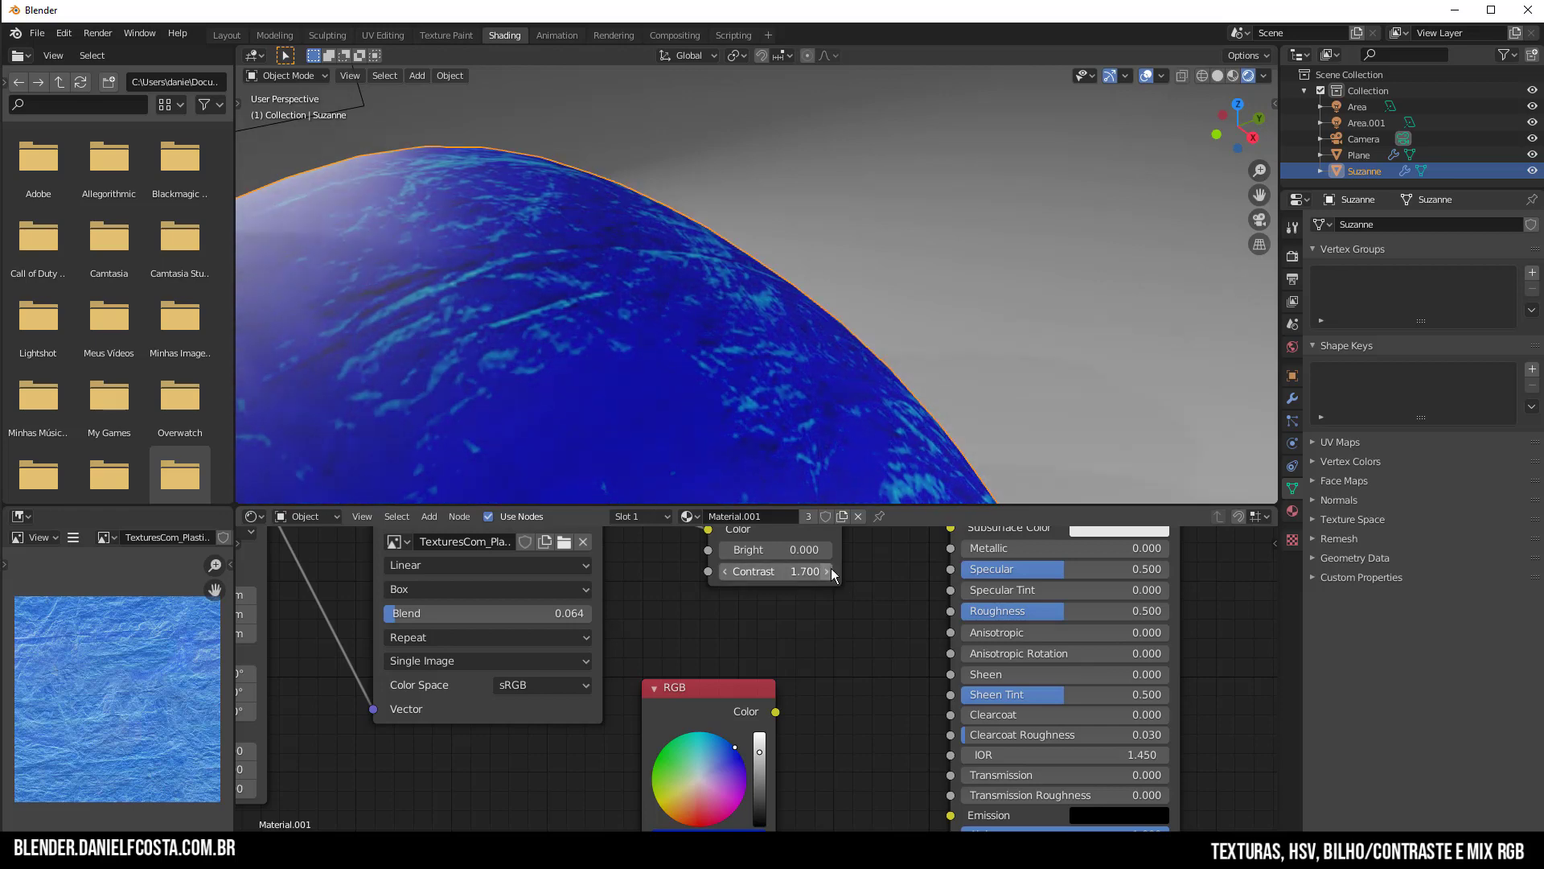
Reset the Contrast of the Bright/Contrast node to 0
{"action": "left_click", "coordinate": [779, 571]}
{"action": "type", "text": "0"}
{"action": "key", "text": "Return"}
Replace the Bright/Contrast node with a MixRGB node, linking the texture's Color to Color1 and its output to Base Color
{"action": "middle_click_drag", "start_coordinate": [807, 618], "coordinate": [832, 743]}
{"action": "left_click", "coordinate": [807, 626]}
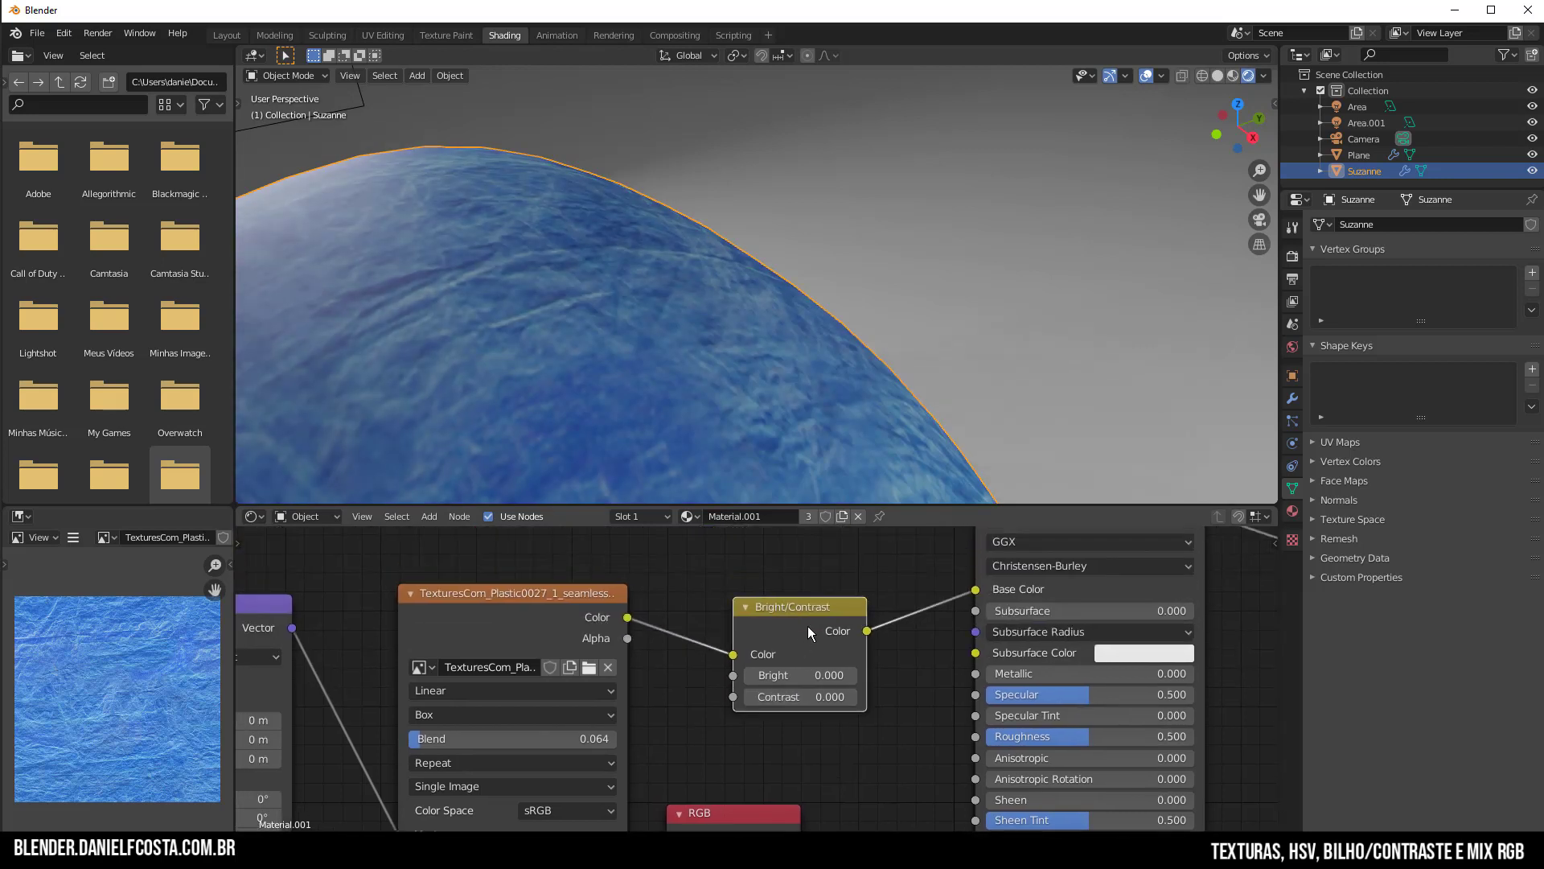
{"action": "key", "text": "x"}
{"action": "key", "text": "shift+a"}
{"action": "mouse_move", "coordinate": [752, 601]}
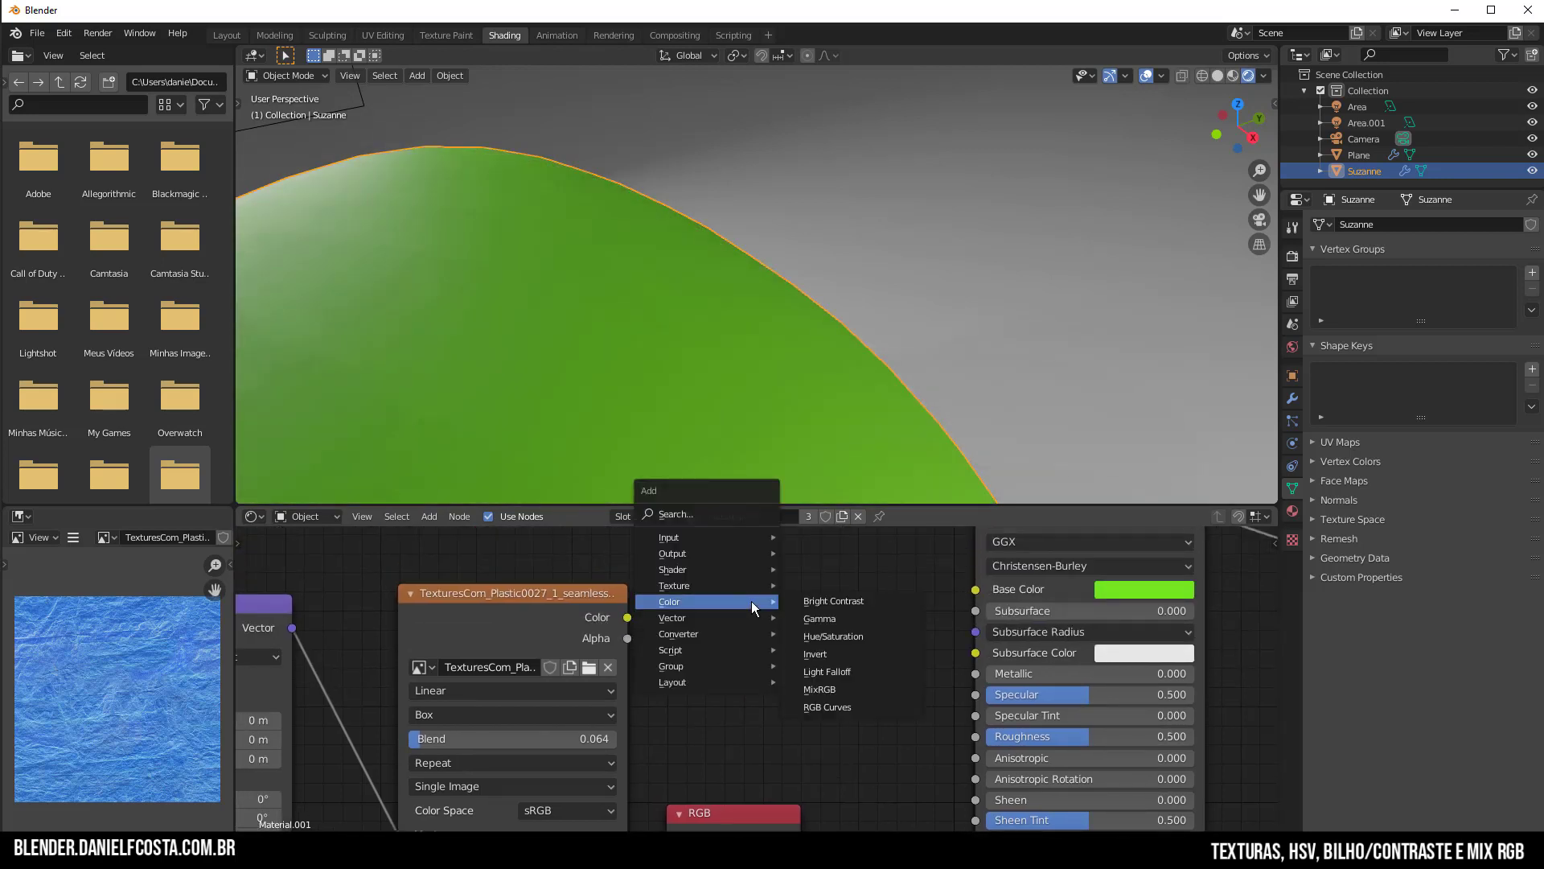
{"action": "left_click", "coordinate": [825, 687]}
{"action": "left_click_drag", "start_coordinate": [627, 618], "coordinate": [749, 670]}
{"action": "left_click_drag", "start_coordinate": [883, 576], "coordinate": [976, 592]}
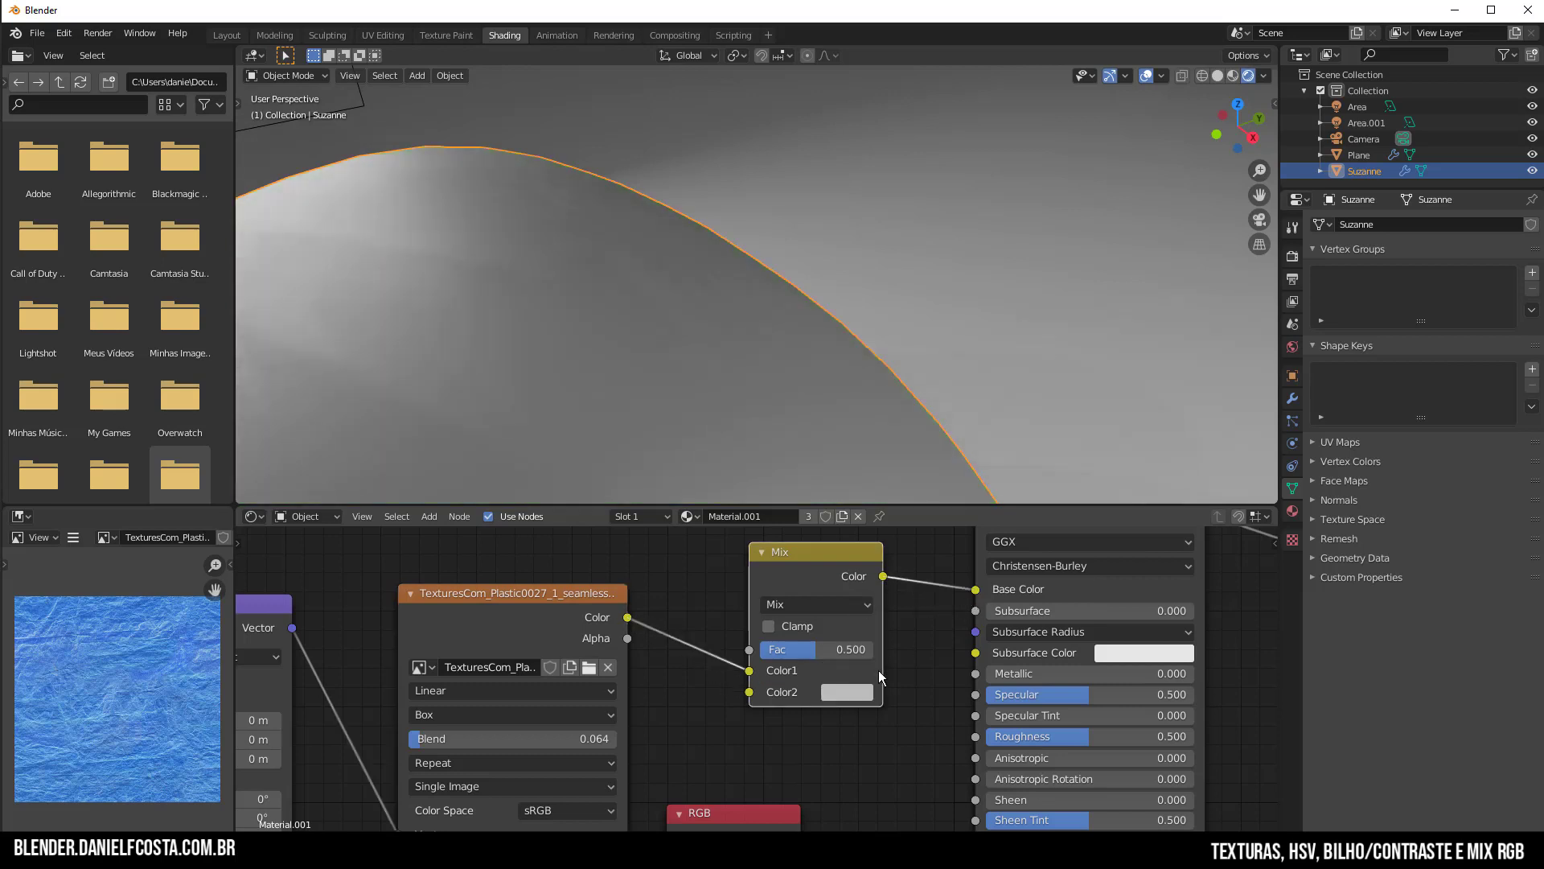
Set the Mix node's Color2 to a fully saturated red with hue 0.019 and its Fac to 0.525
{"action": "left_click", "coordinate": [835, 604]}
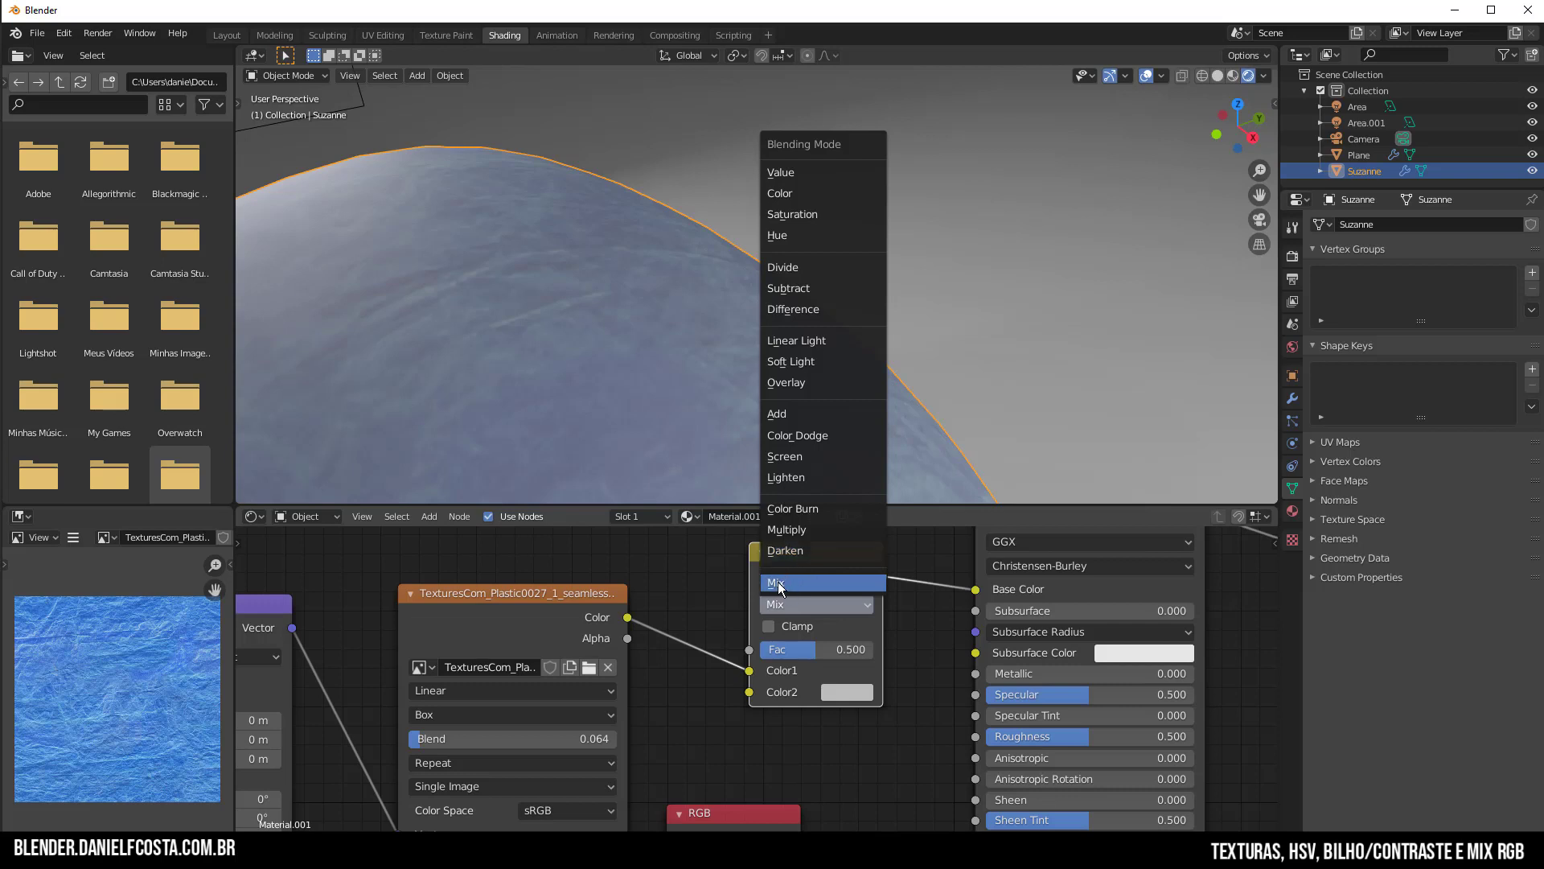
{"action": "left_click", "coordinate": [847, 692]}
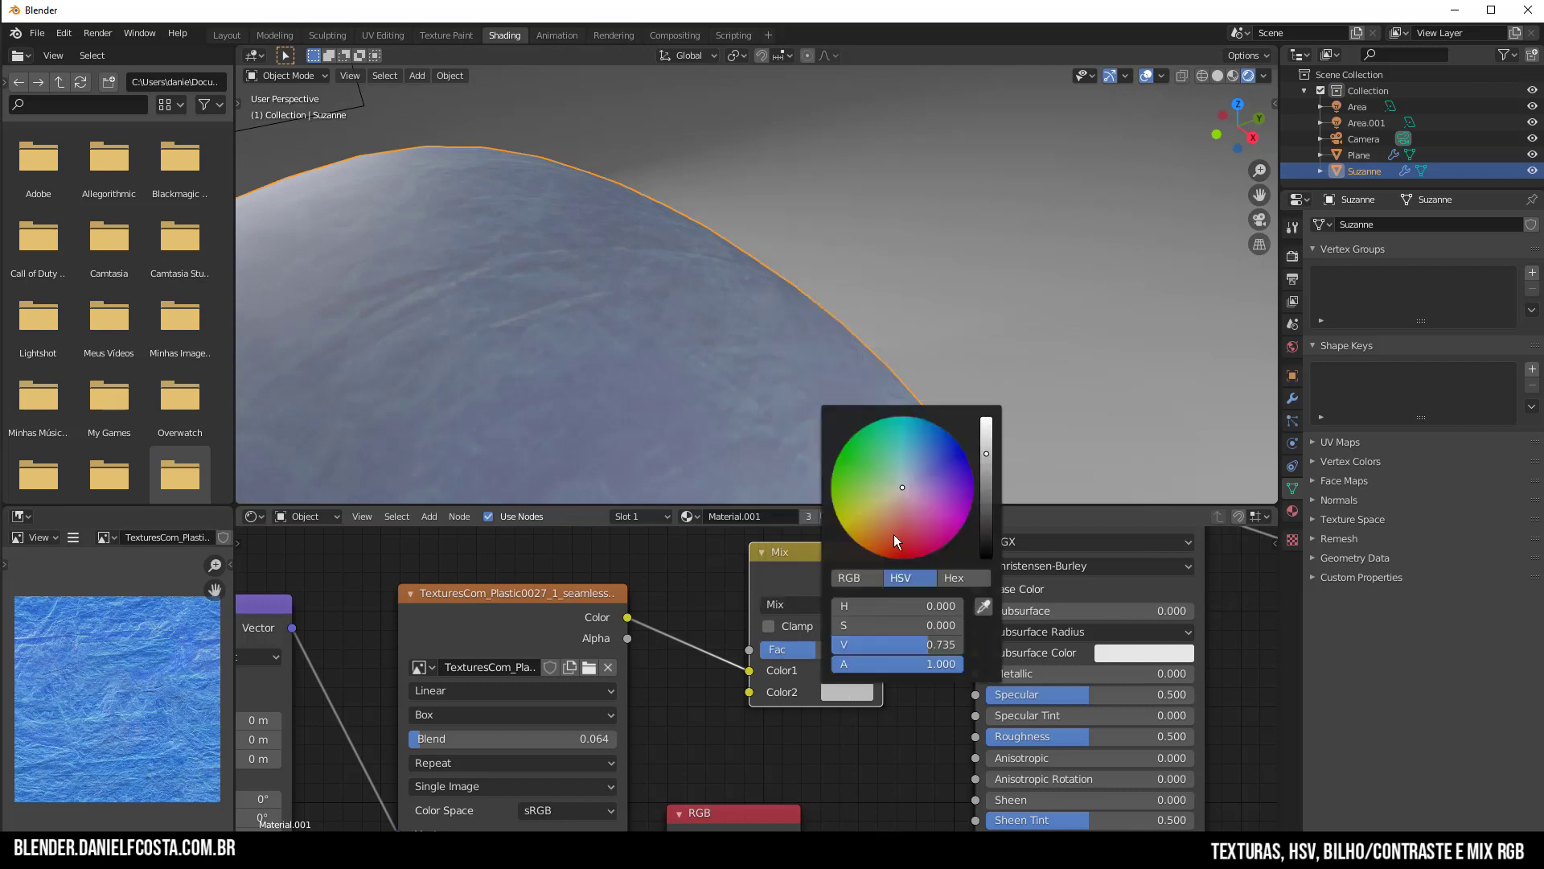
{"action": "left_click_drag", "start_coordinate": [911, 537], "coordinate": [894, 563]}
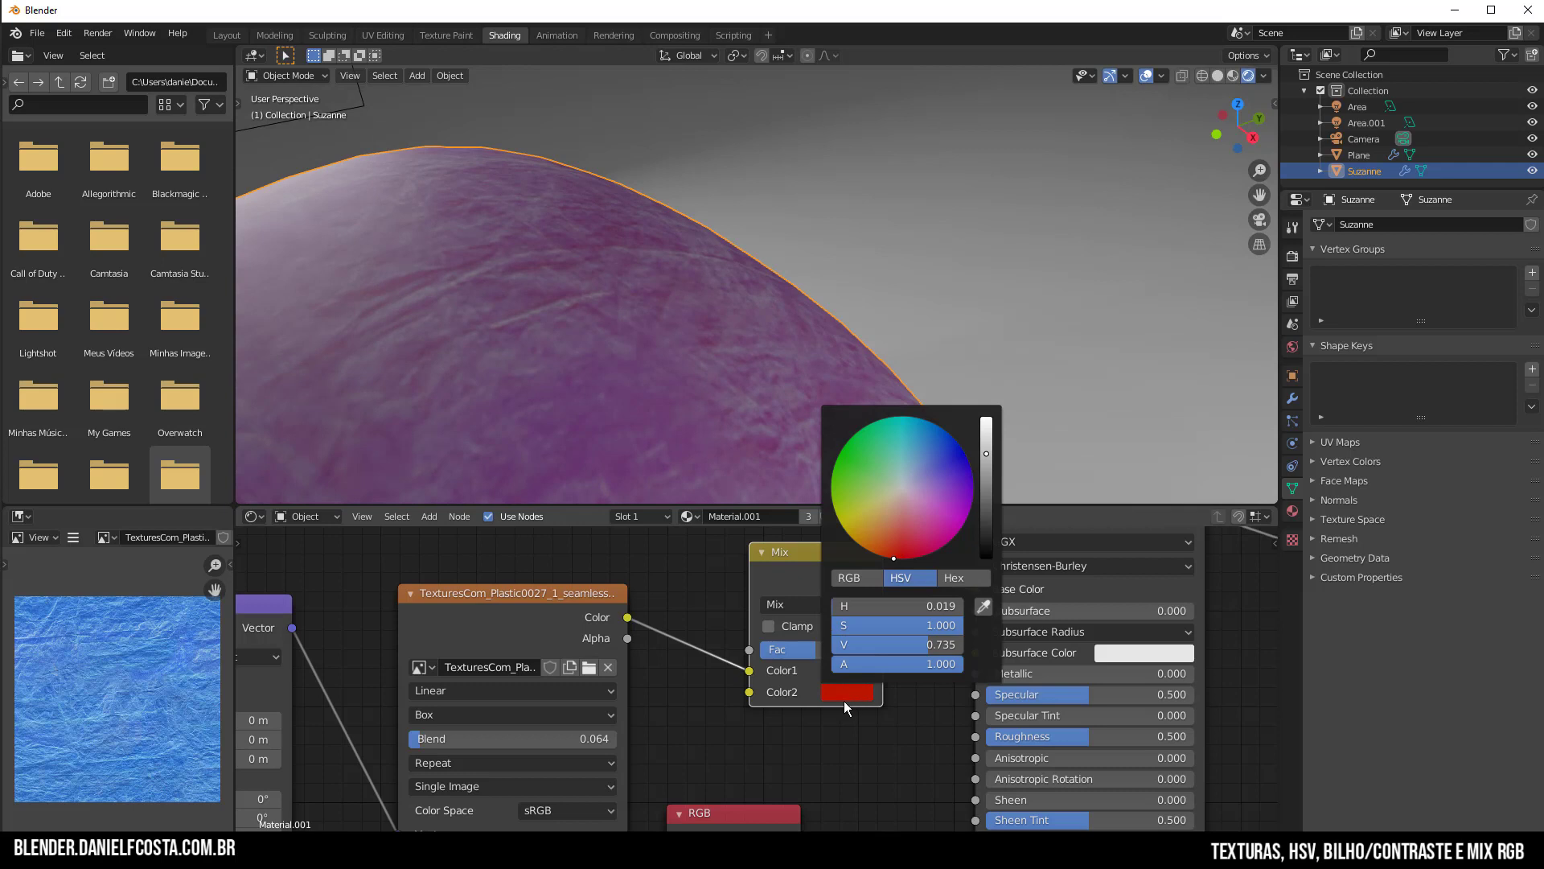
{"action": "mouse_move", "coordinate": [824, 652]}
{"action": "left_mouse_down"}
{"action": "mouse_move", "coordinate": [857, 652]}
{"action": "mouse_move", "coordinate": [807, 659]}
{"action": "mouse_move", "coordinate": [828, 656]}
{"action": "left_mouse_up"}
Change the Mix node's blending mode to Color and raise its Fac to 1.000
{"action": "scroll", "coordinate": [707, 413], "scroll_direction": "down", "scroll_amount": 5}
{"action": "middle_click_drag", "start_coordinate": [748, 388], "coordinate": [825, 377]}
{"action": "scroll", "coordinate": [837, 374], "scroll_direction": "up", "scroll_amount": 5}
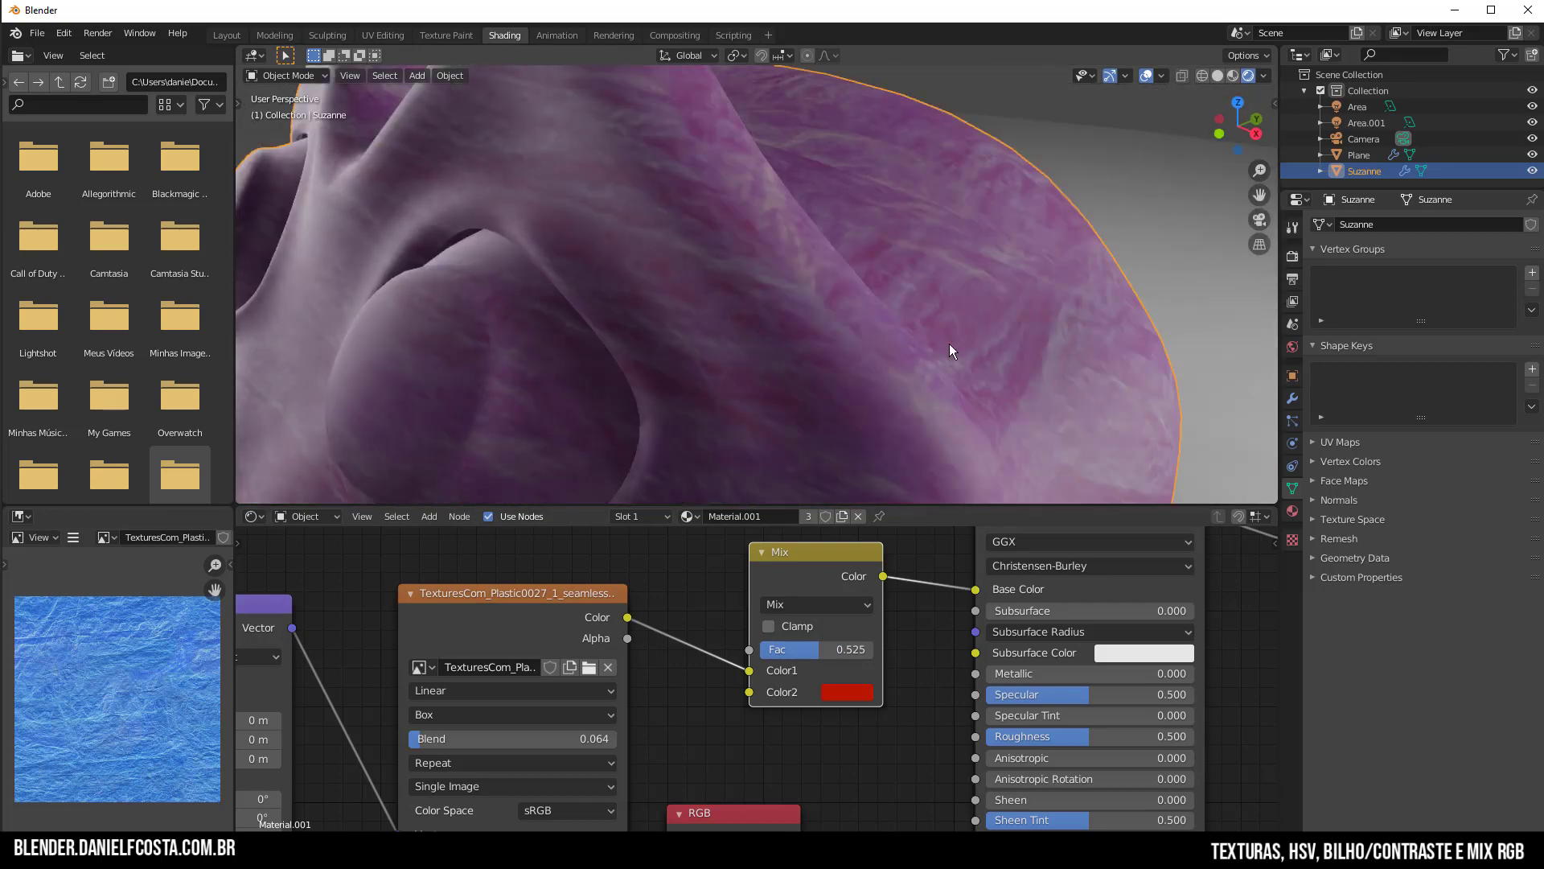
{"action": "left_click", "coordinate": [823, 598]}
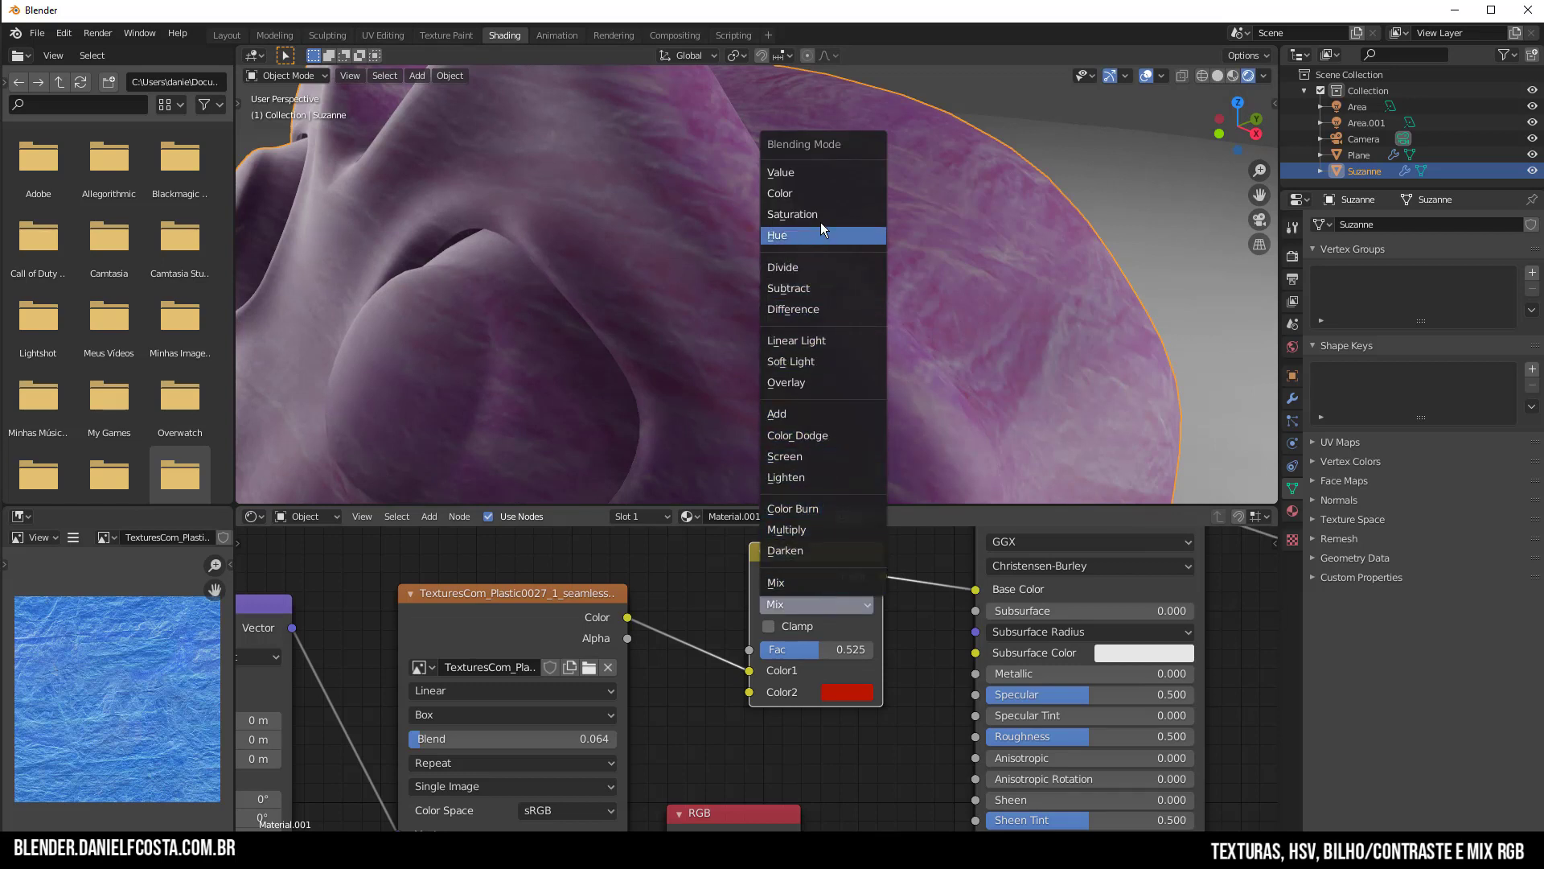
{"action": "left_click", "coordinate": [824, 194]}
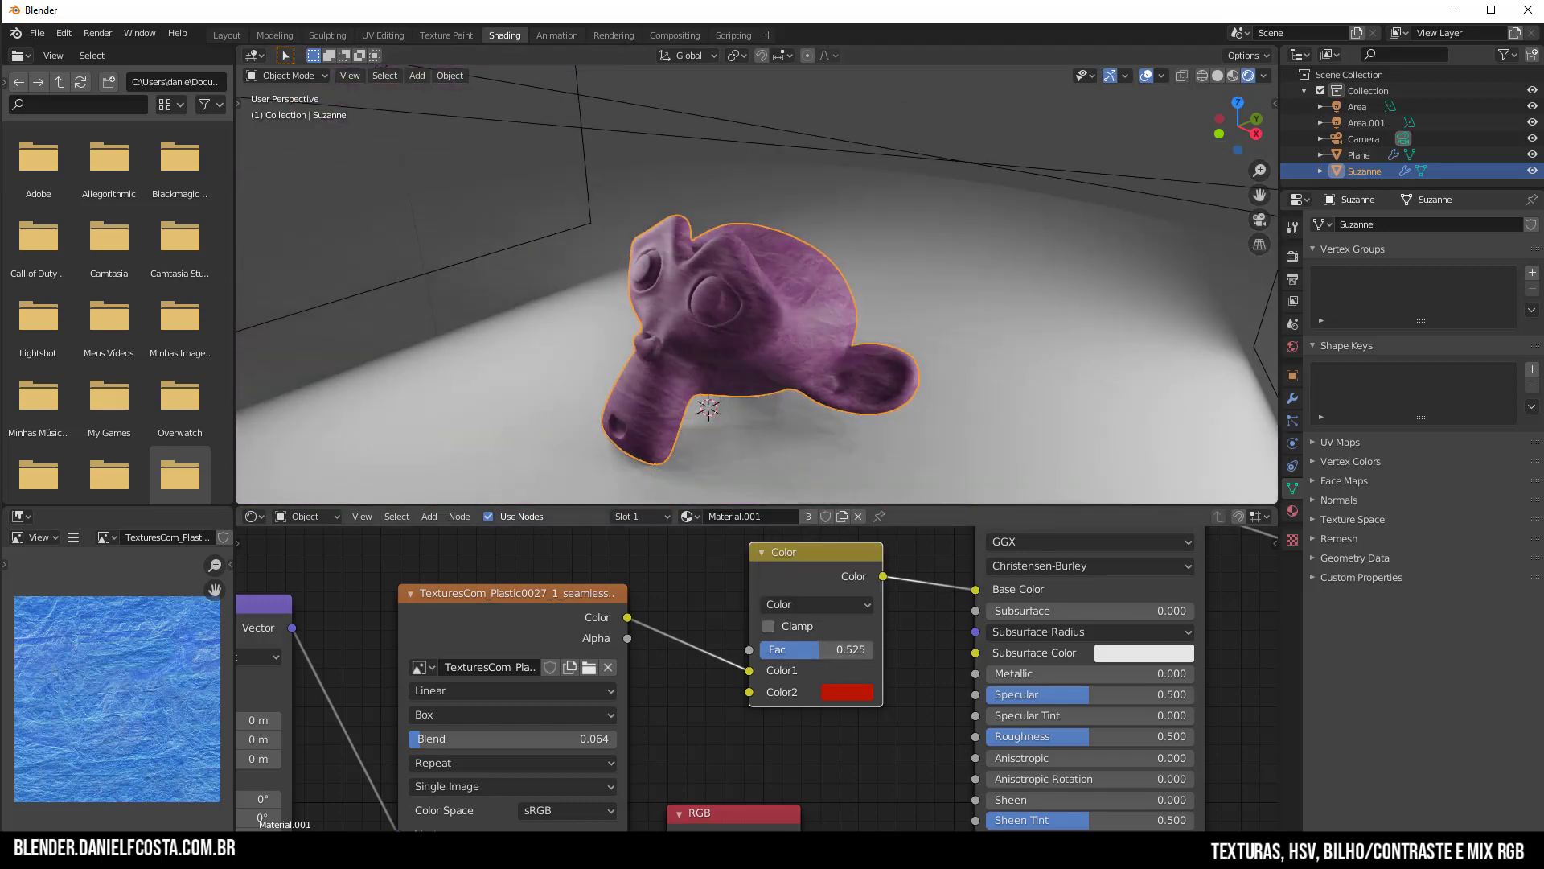
{"action": "left_click_drag", "start_coordinate": [819, 649], "coordinate": [876, 650]}
{"action": "scroll", "coordinate": [857, 283], "scroll_direction": "up", "scroll_amount": 3}
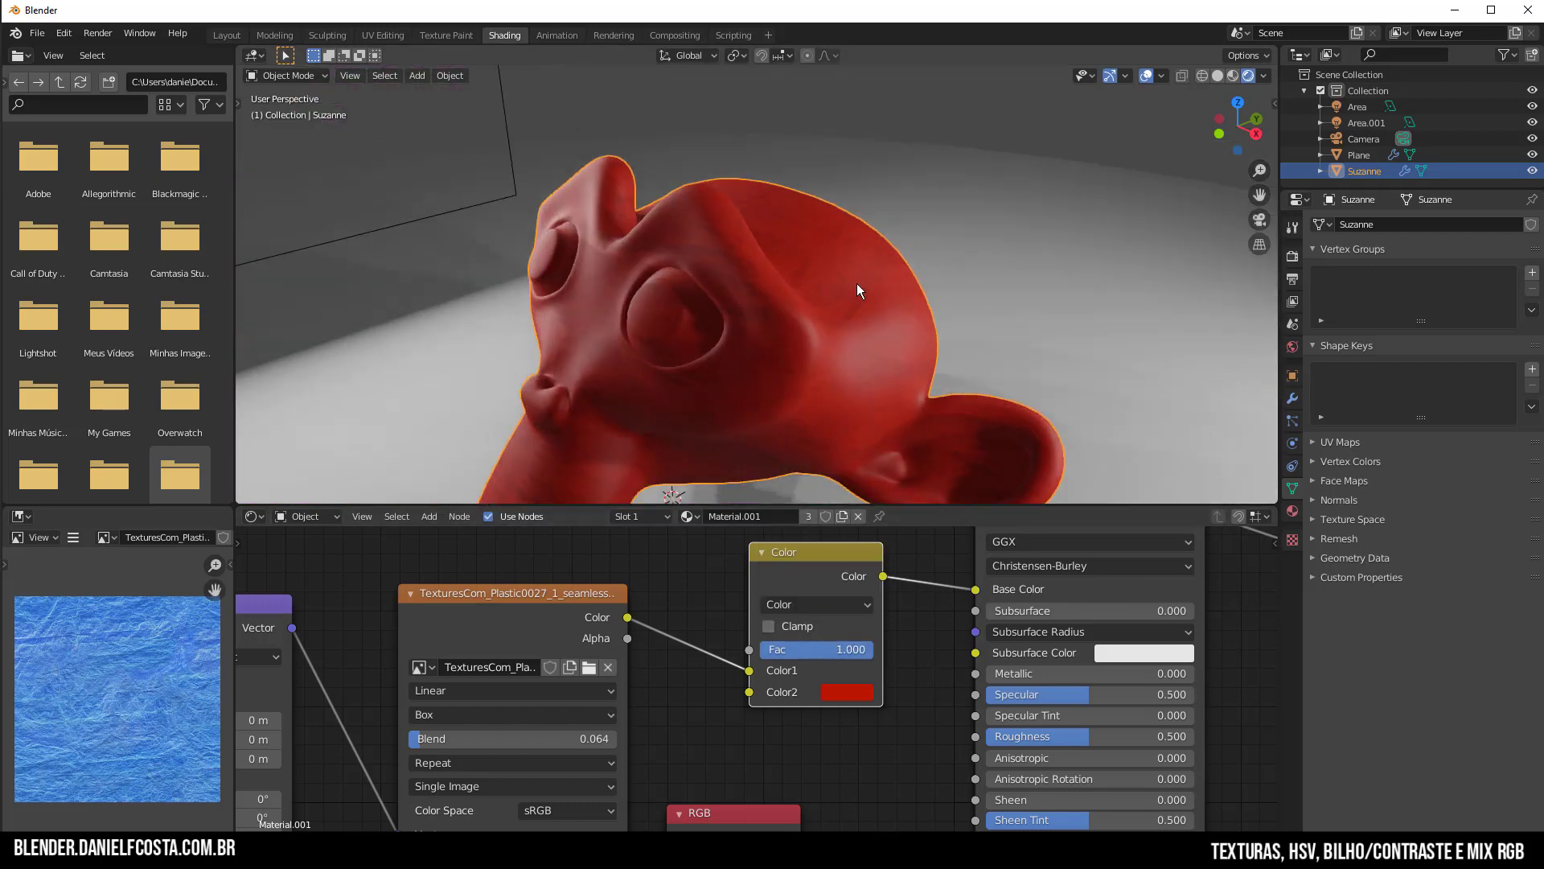
{"action": "middle_click_drag", "start_coordinate": [857, 283], "coordinate": [822, 297]}
{"action": "scroll", "coordinate": [822, 297], "scroll_direction": "up", "scroll_amount": 3}
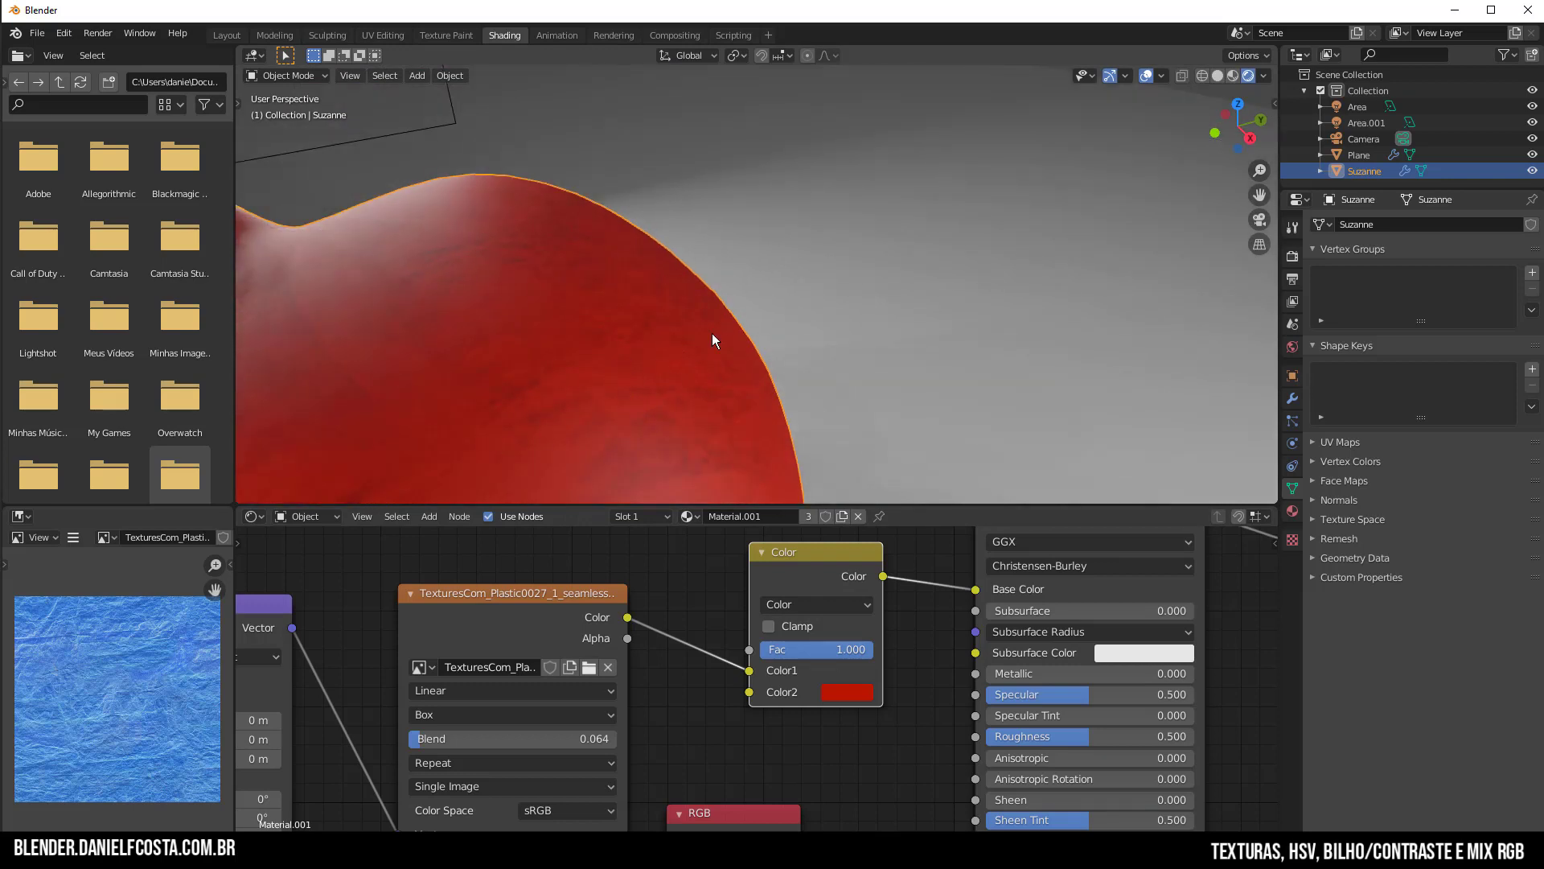
{"action": "scroll", "coordinate": [658, 356], "scroll_direction": "down", "scroll_amount": 5}
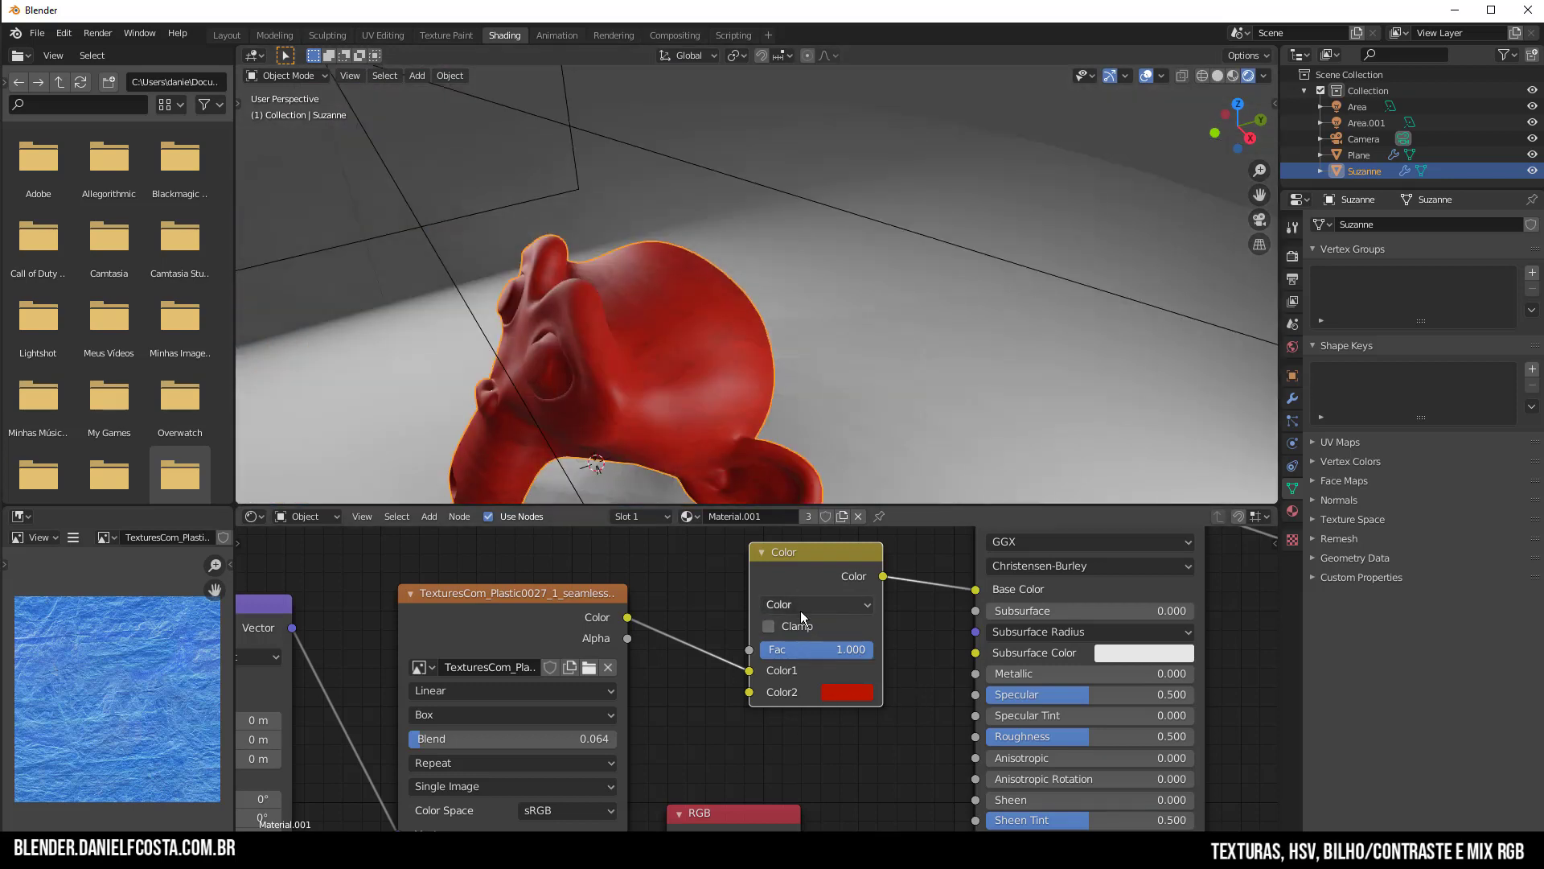
Disconnect the texture from the mix node's Color1 and add a Hue Saturation Value node fed by the texture's Color
{"action": "scroll", "coordinate": [784, 708], "scroll_direction": "down", "scroll_amount": 2}
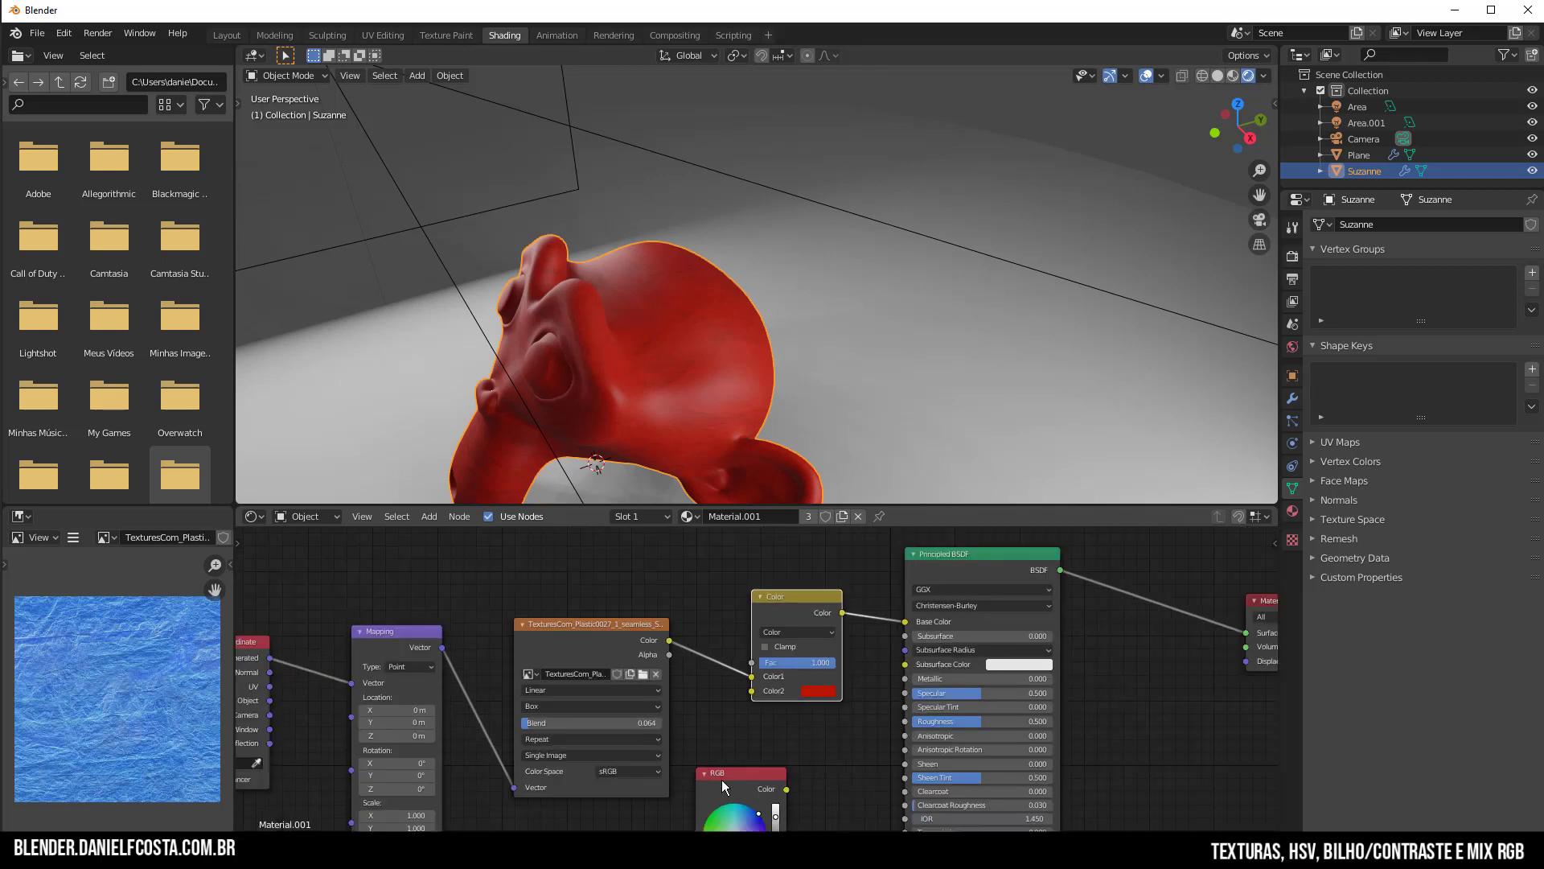
{"action": "left_click_drag", "start_coordinate": [752, 676], "coordinate": [732, 665]}
{"action": "key", "text": "shift+a"}
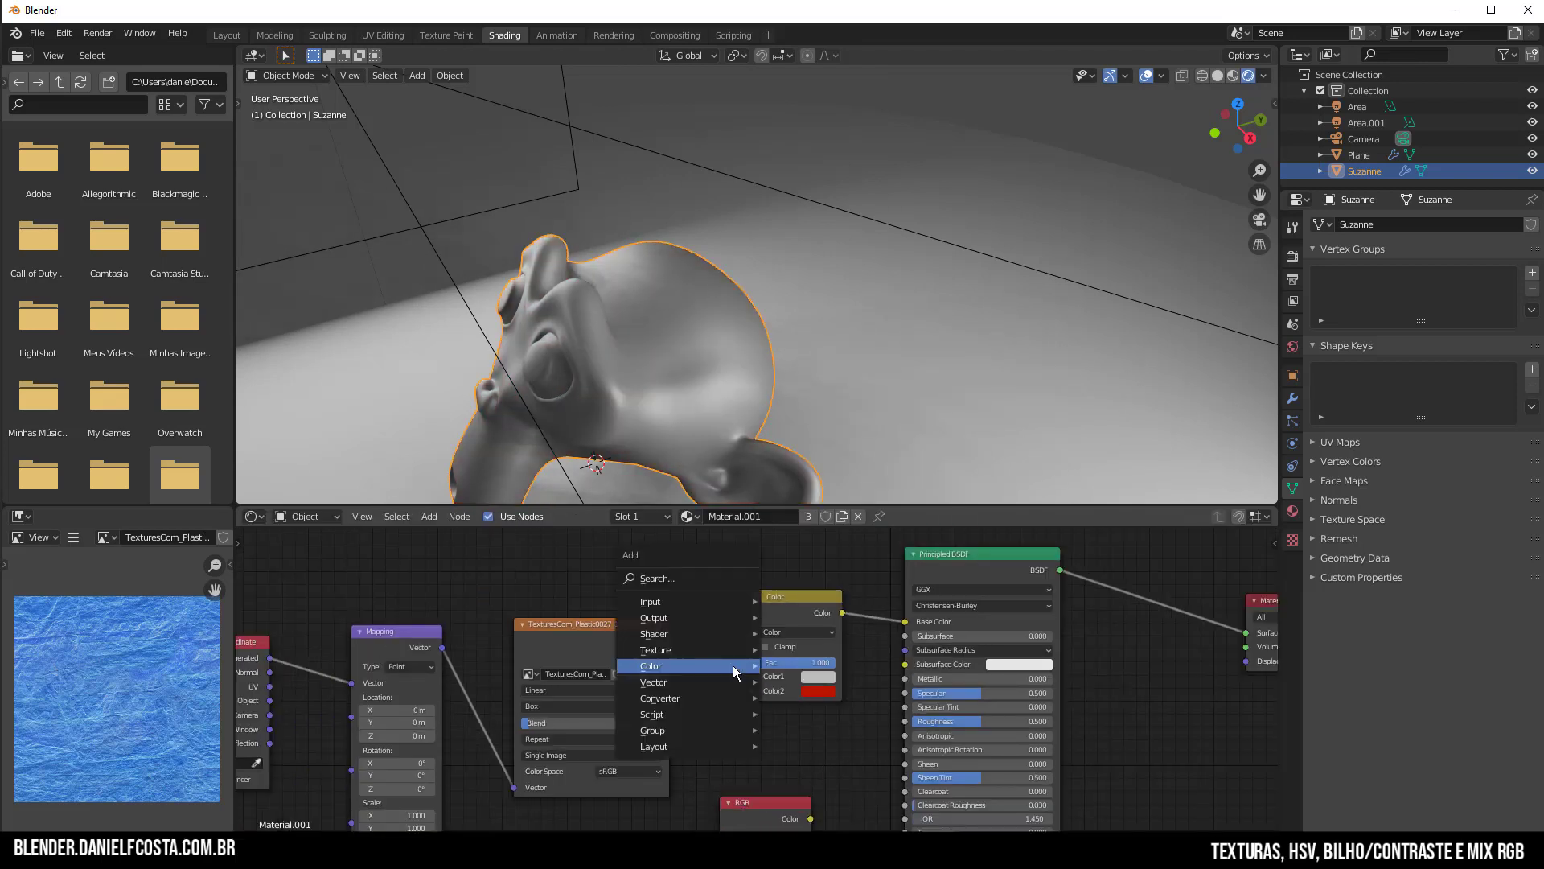
{"action": "mouse_move", "coordinate": [692, 634]}
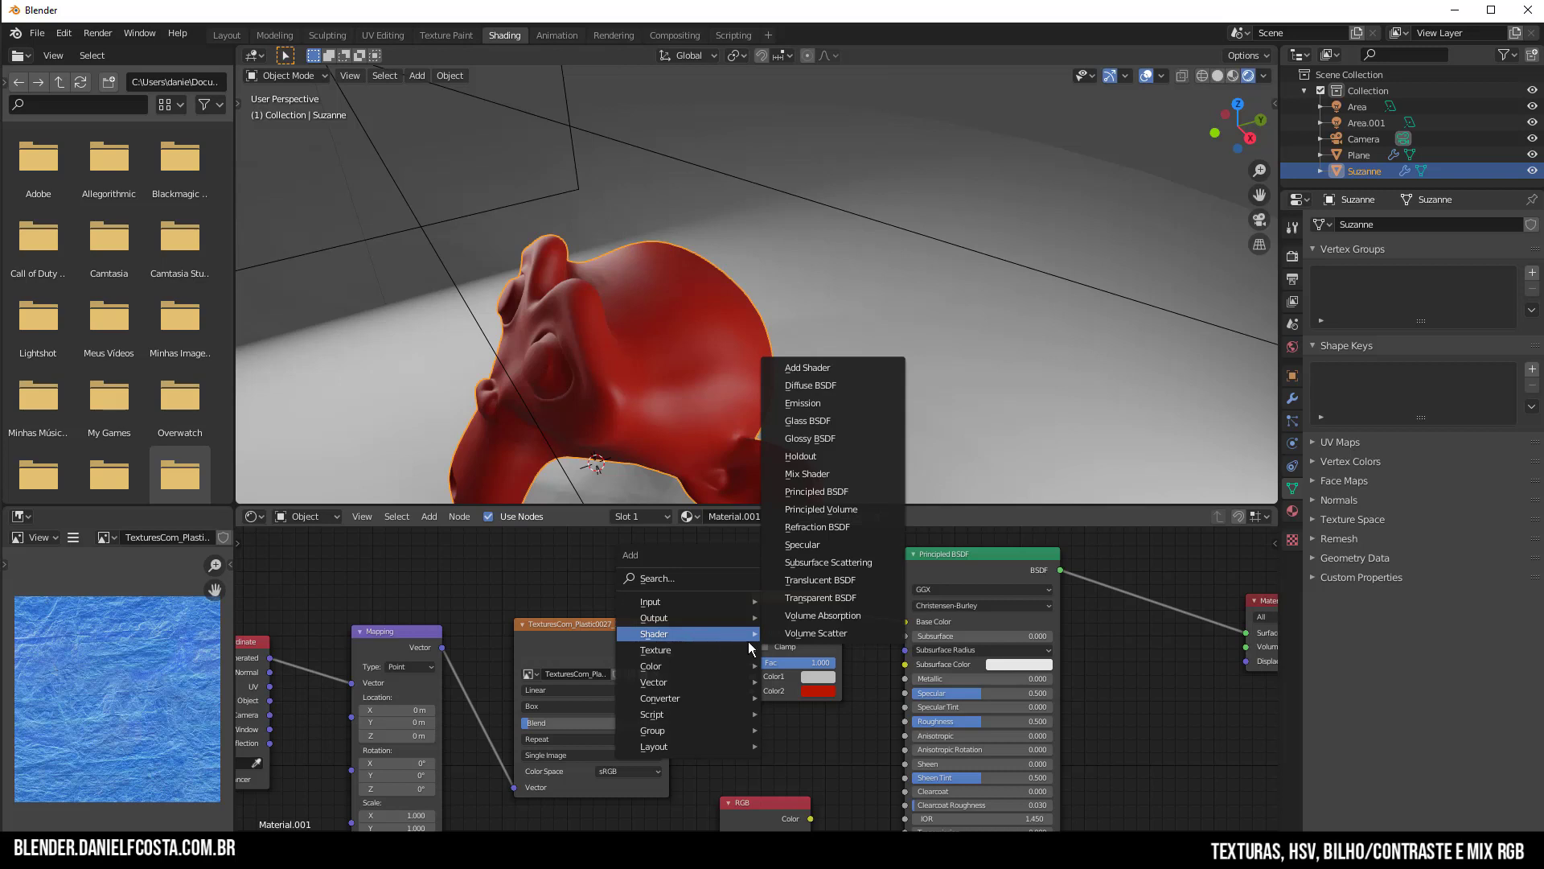
{"action": "mouse_move", "coordinate": [670, 659]}
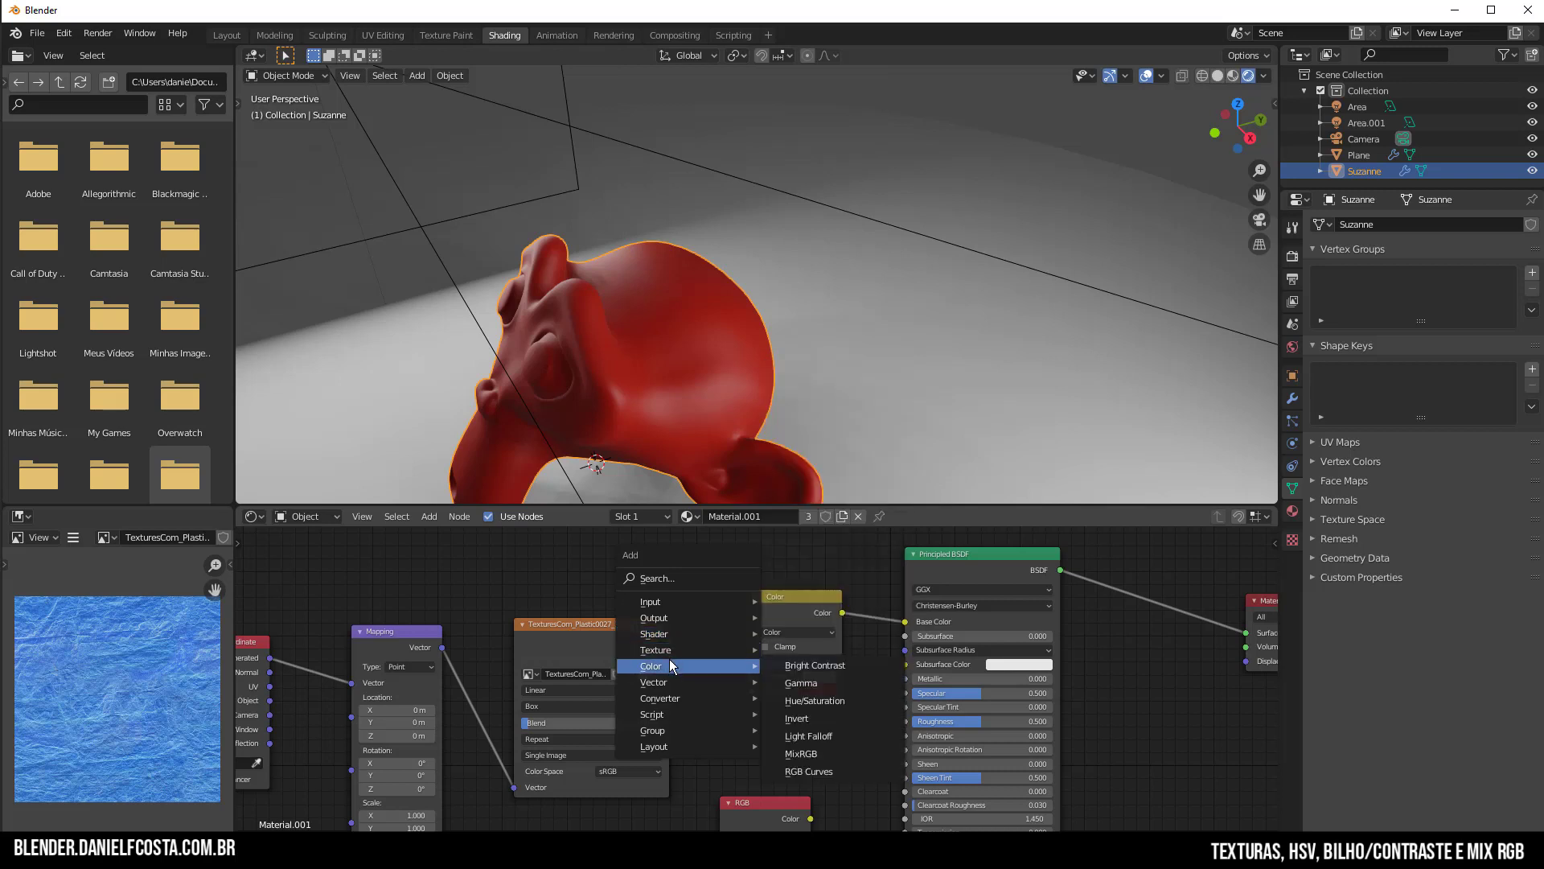
{"action": "left_click", "coordinate": [786, 693]}
{"action": "left_click", "coordinate": [693, 641]}
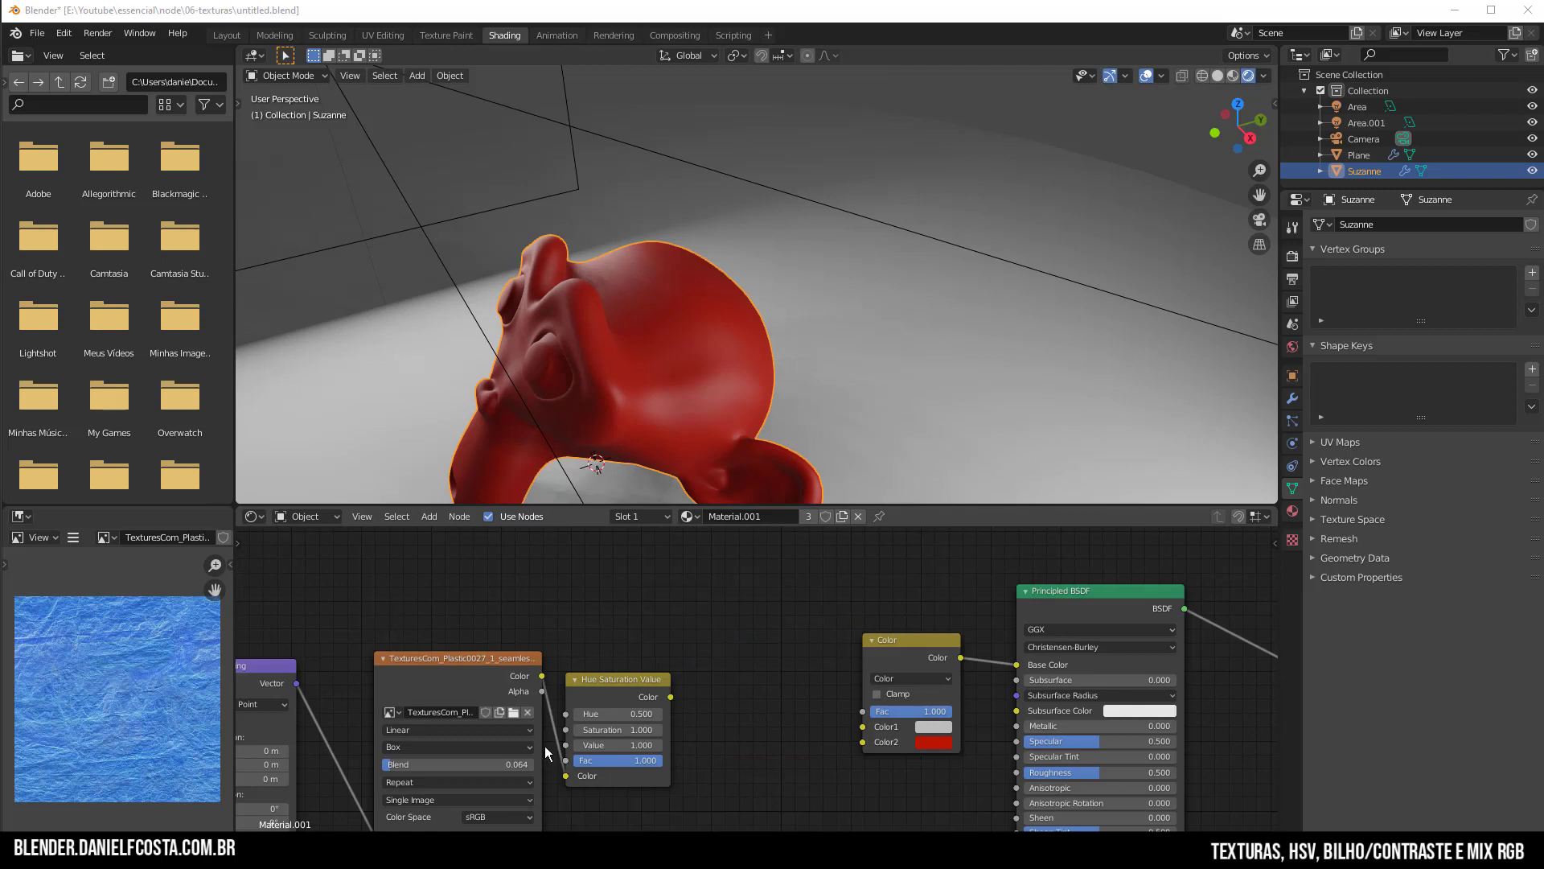
Set the Hue Saturation Value node's Saturation to 0 and link its Color output to the Principled BSDF's Base Color
{"action": "double_click", "coordinate": [618, 730]}
{"action": "type", "text": "0"}
{"action": "key", "text": "Return"}
{"action": "left_click_drag", "start_coordinate": [671, 697], "coordinate": [1018, 665]}
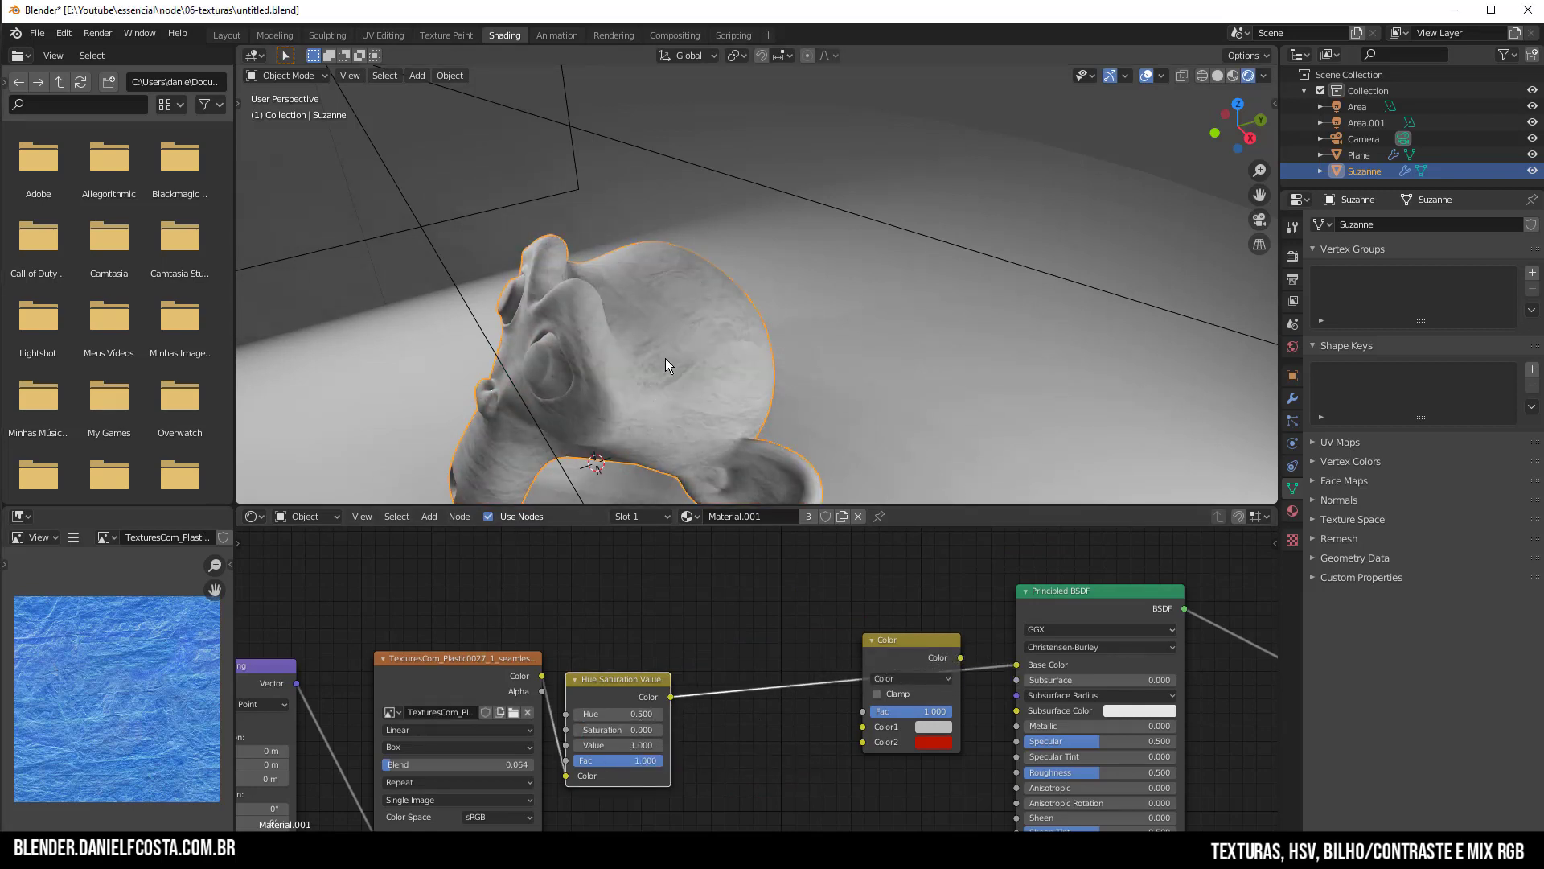
Insert a Bright/Contrast node between Hue Saturation Value and Base Color, and set its Contrast to 3.080
{"action": "key", "text": "shift+a"}
{"action": "mouse_move", "coordinate": [683, 753]}
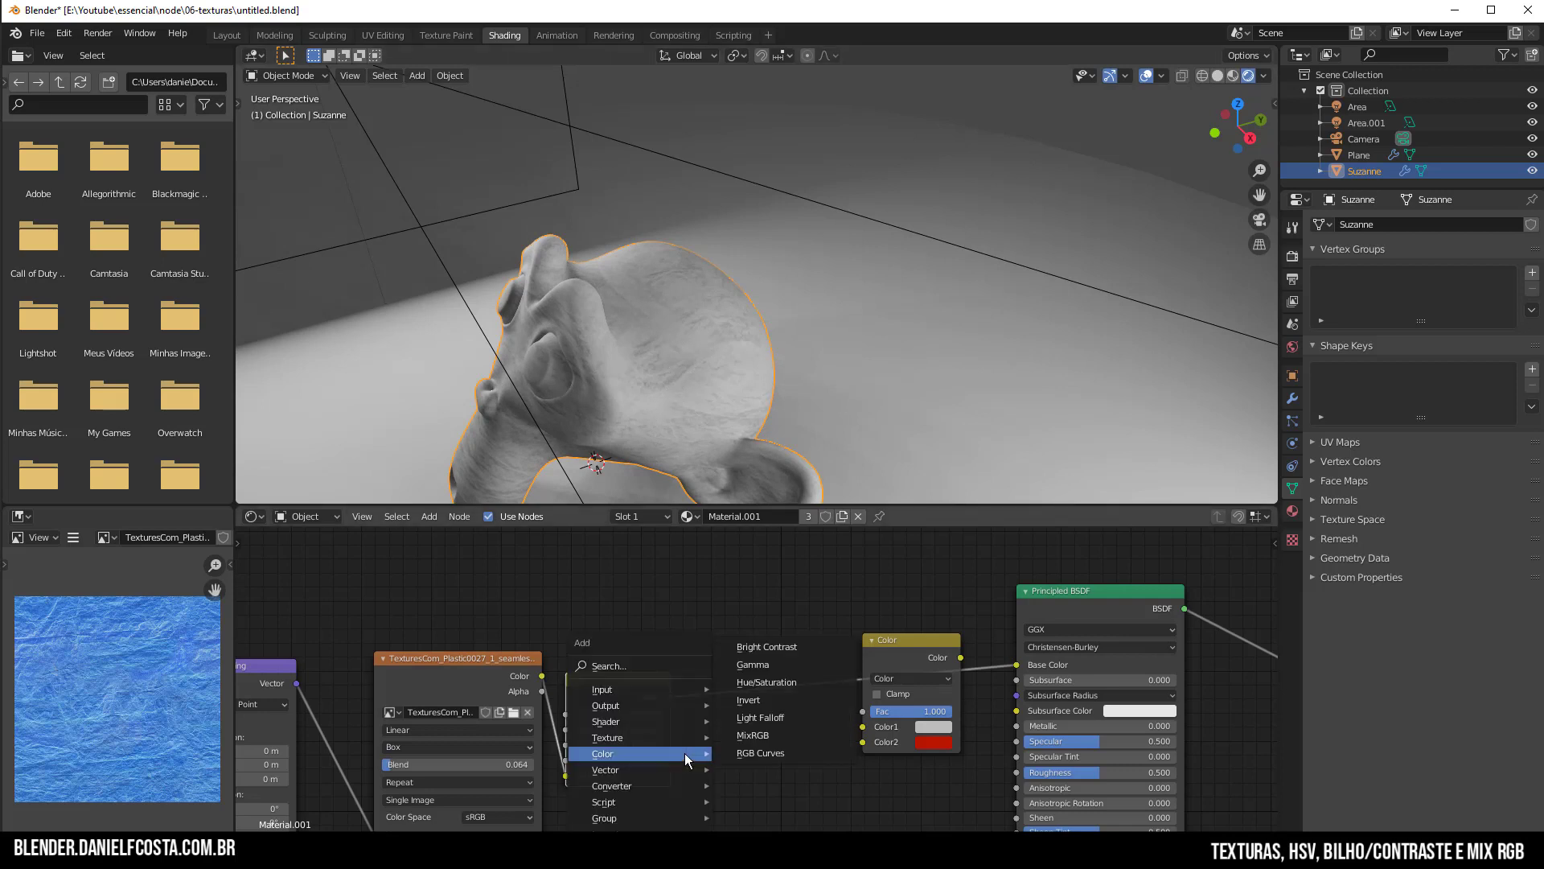
{"action": "left_click", "coordinate": [770, 648]}
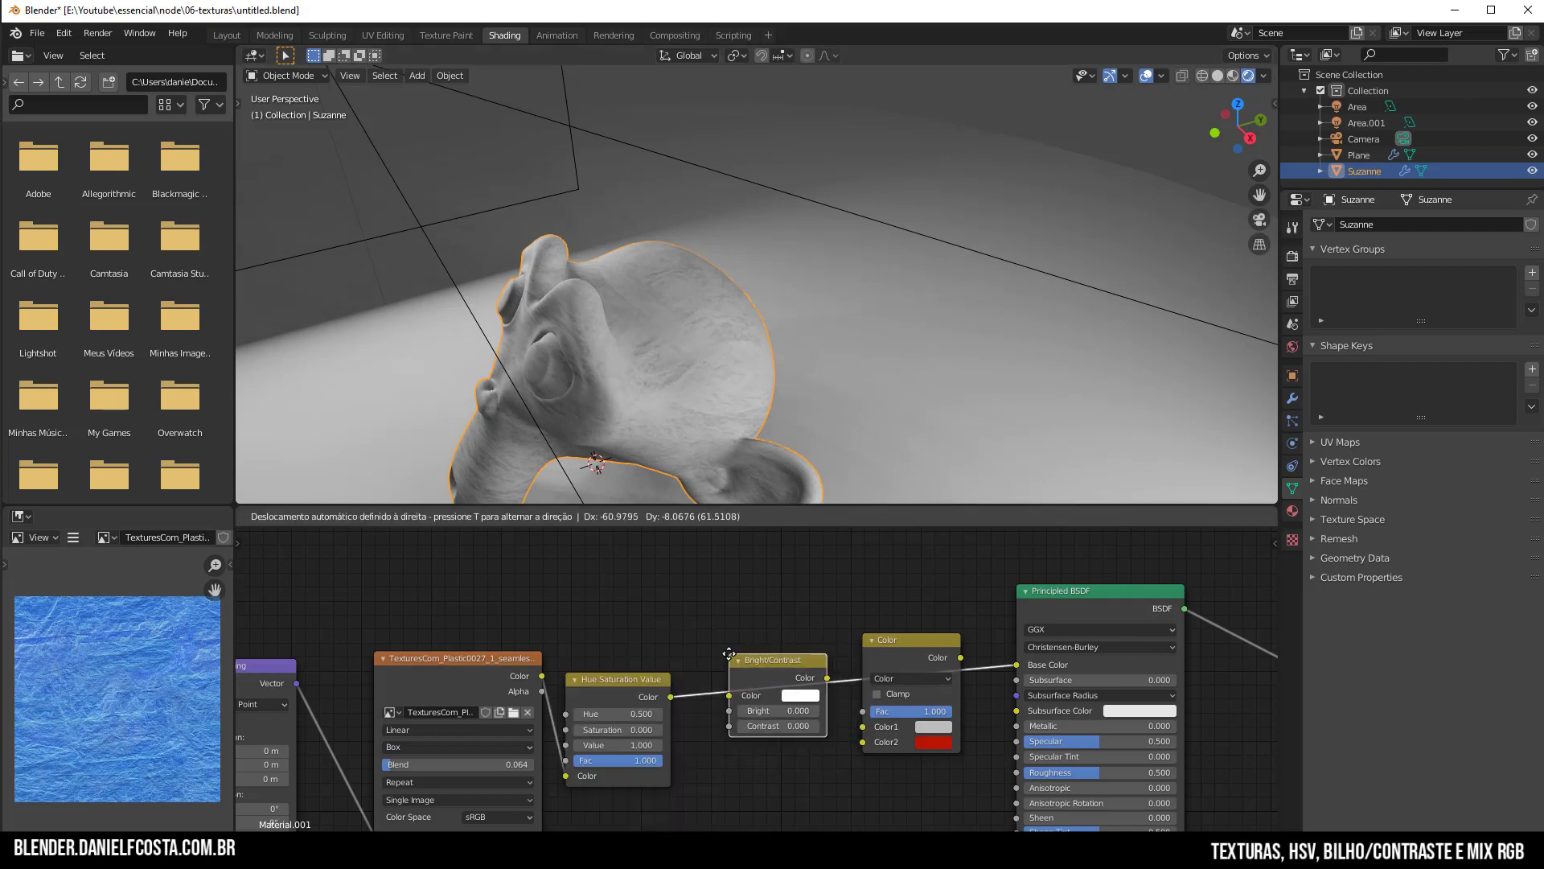
{"action": "left_click", "coordinate": [729, 653]}
{"action": "scroll", "coordinate": [755, 686], "scroll_direction": "up", "scroll_amount": 3}
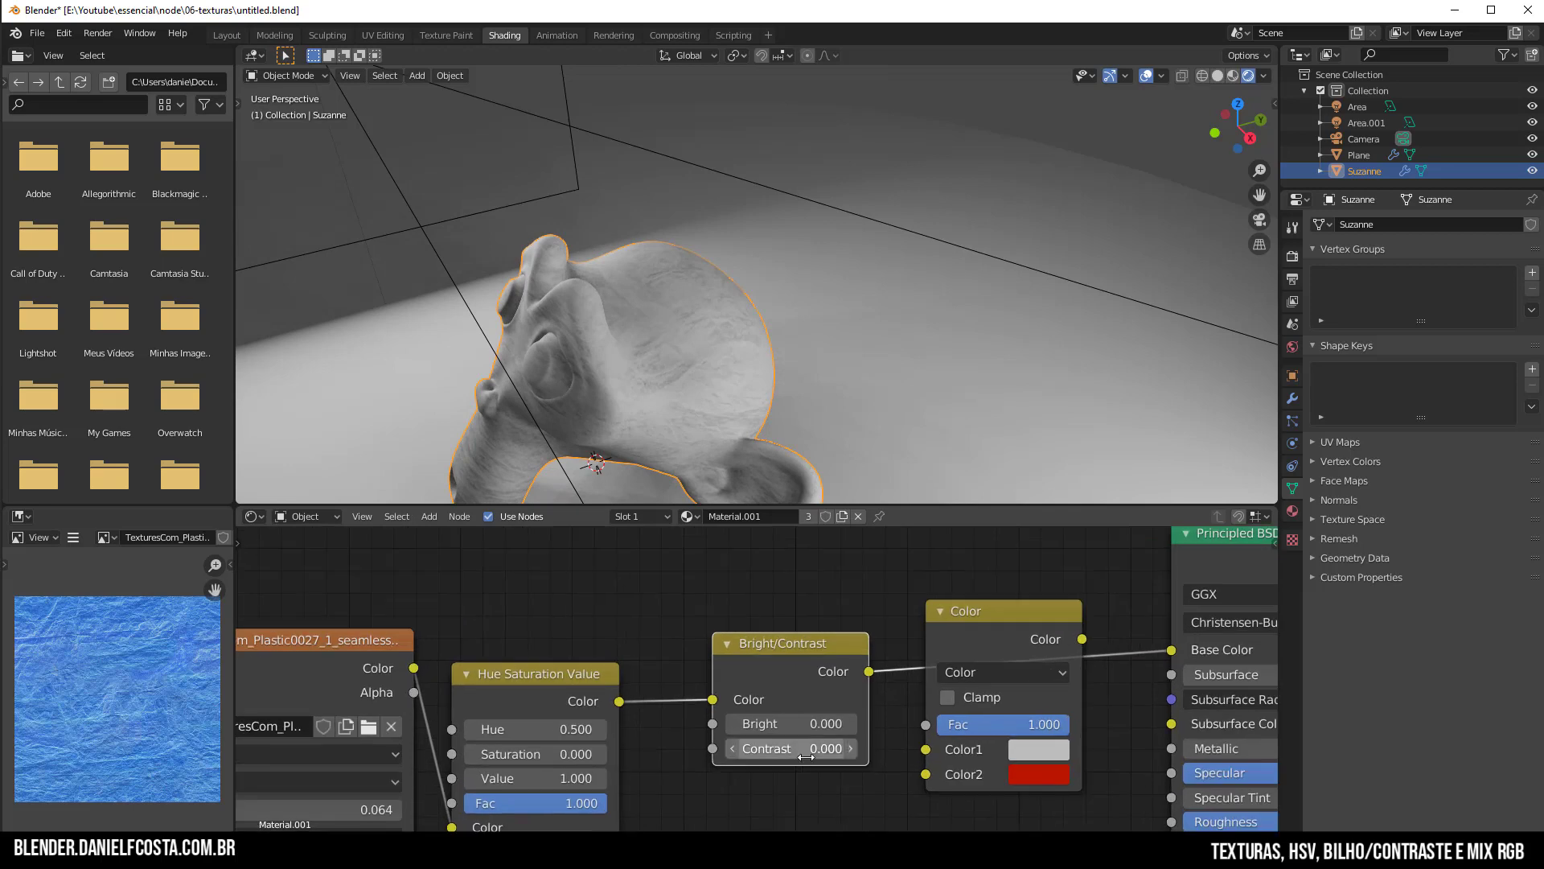
{"action": "left_click_drag", "start_coordinate": [809, 749], "coordinate": [1057, 749]}
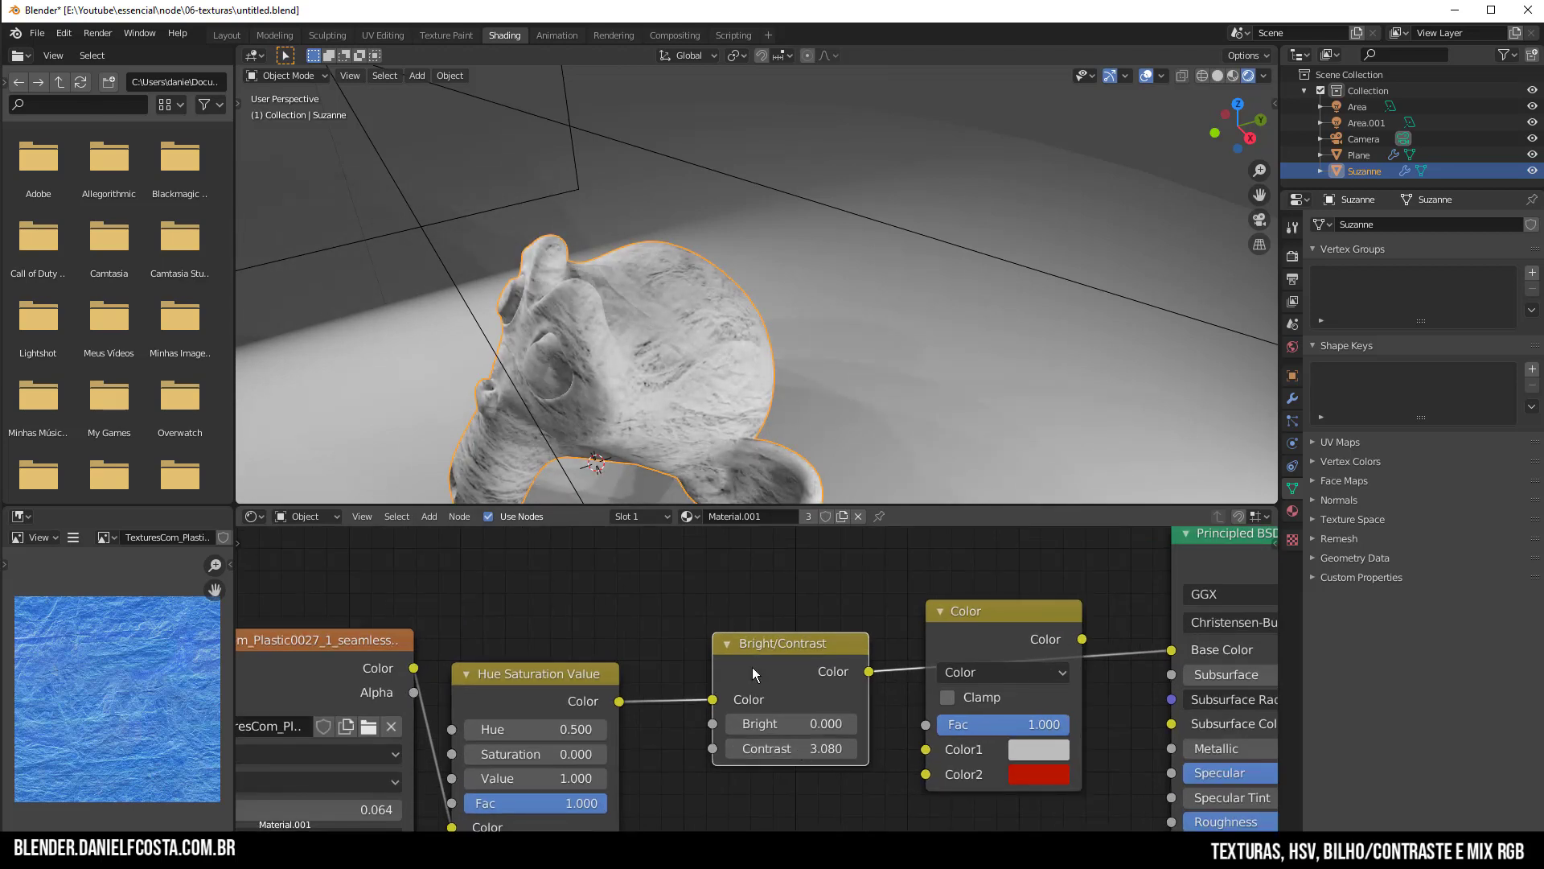
{"action": "scroll", "coordinate": [727, 347], "scroll_direction": "up", "scroll_amount": 4}
{"action": "scroll", "coordinate": [630, 394], "scroll_direction": "down", "scroll_amount": 2}
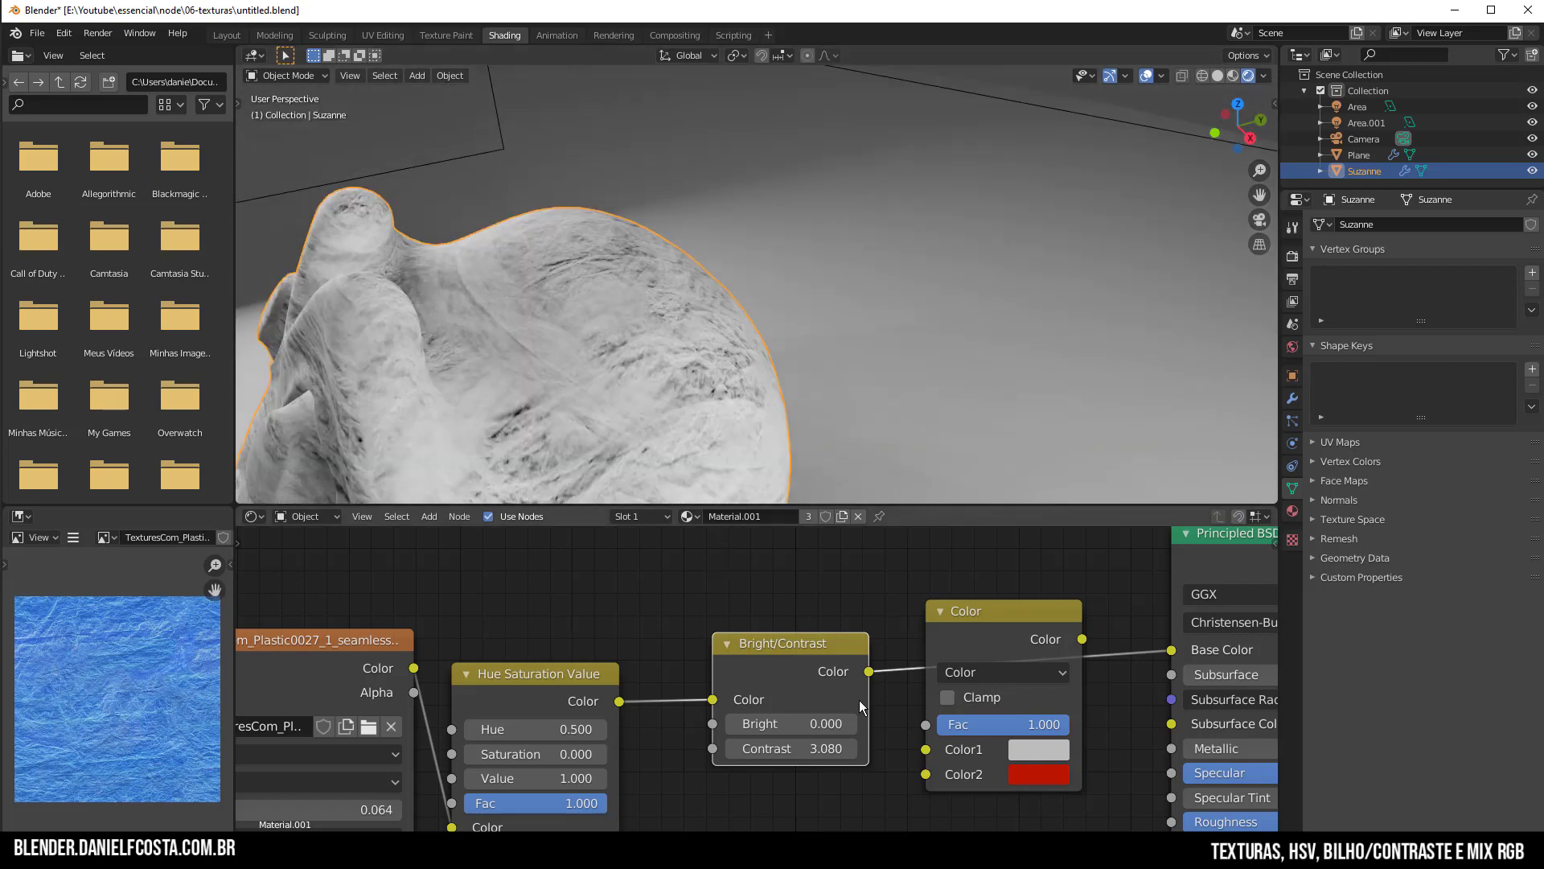
Route the Bright/Contrast output through the mix node's Color1 into Base Color, and lower the Contrast to 1.180
{"action": "left_click_drag", "start_coordinate": [868, 671], "coordinate": [926, 749]}
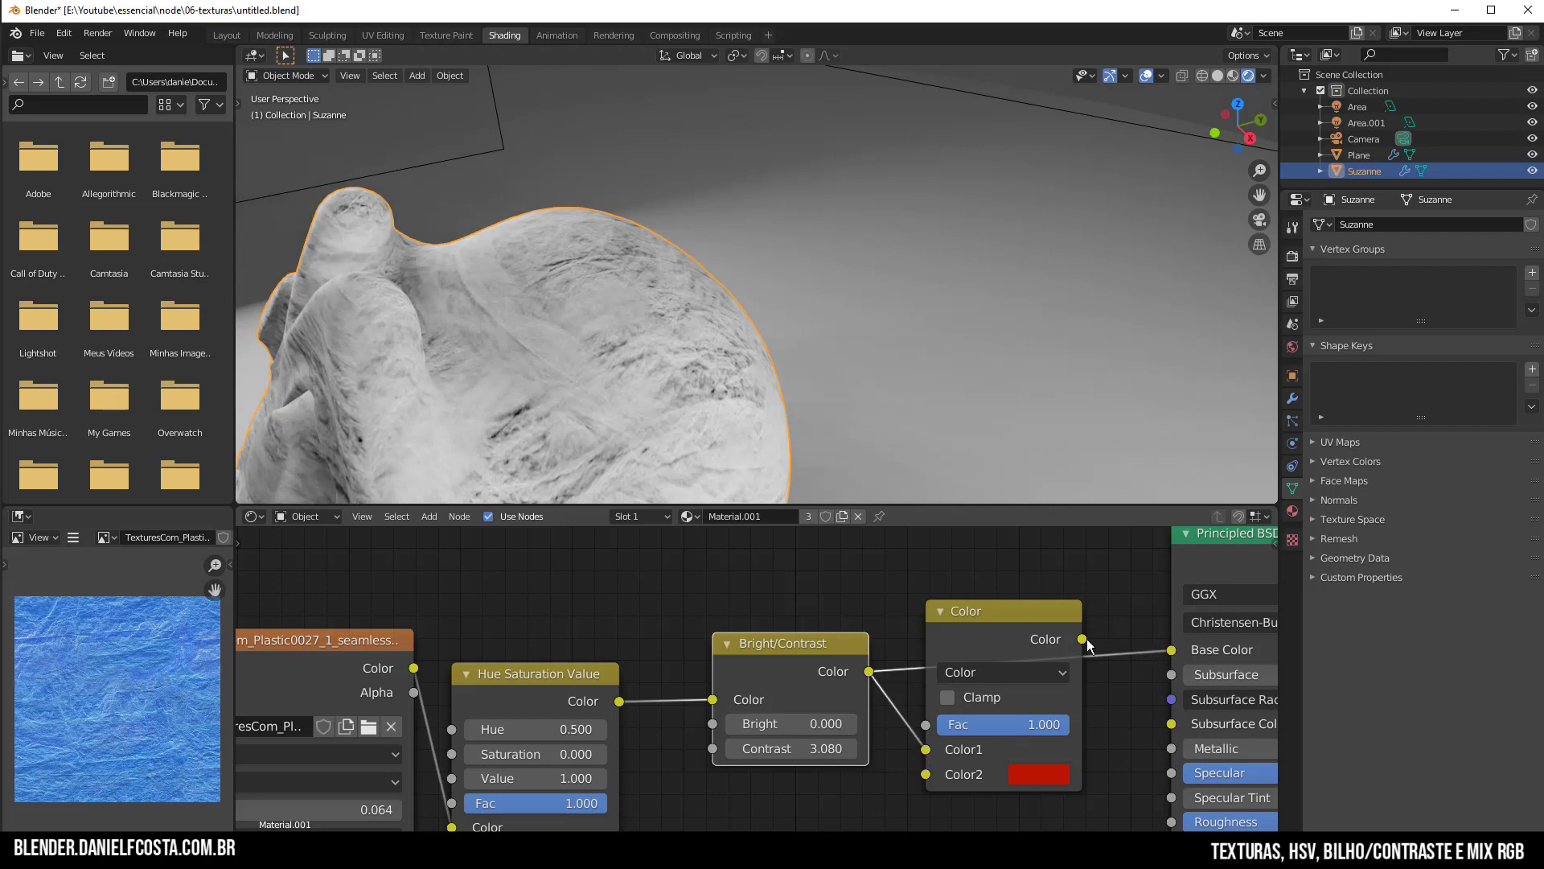
{"action": "left_click_drag", "start_coordinate": [1083, 640], "coordinate": [1172, 650]}
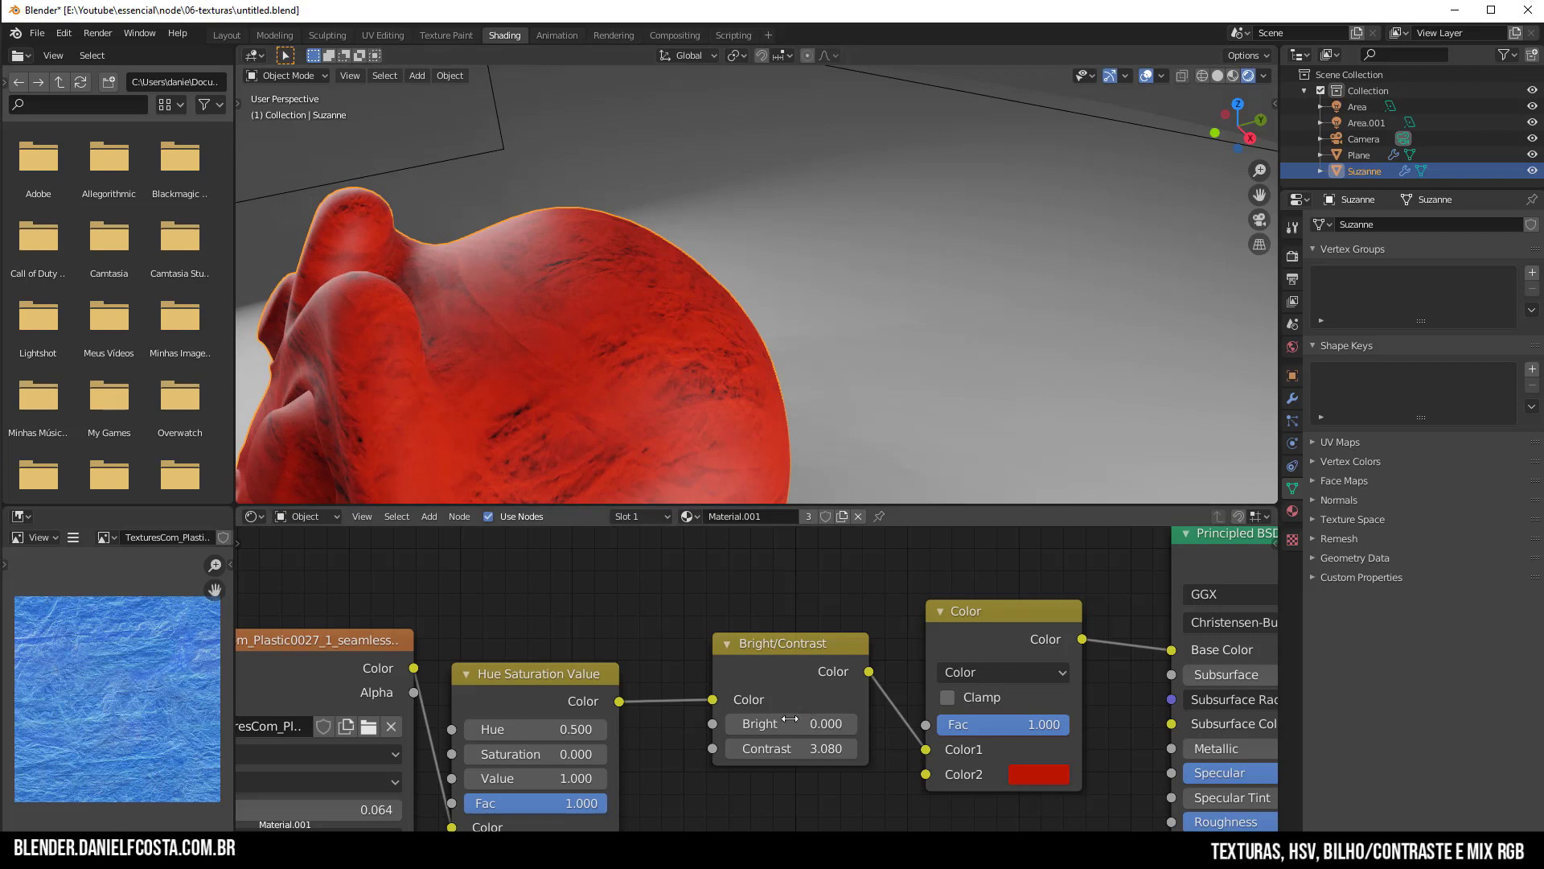
{"action": "left_click", "coordinate": [732, 748]}
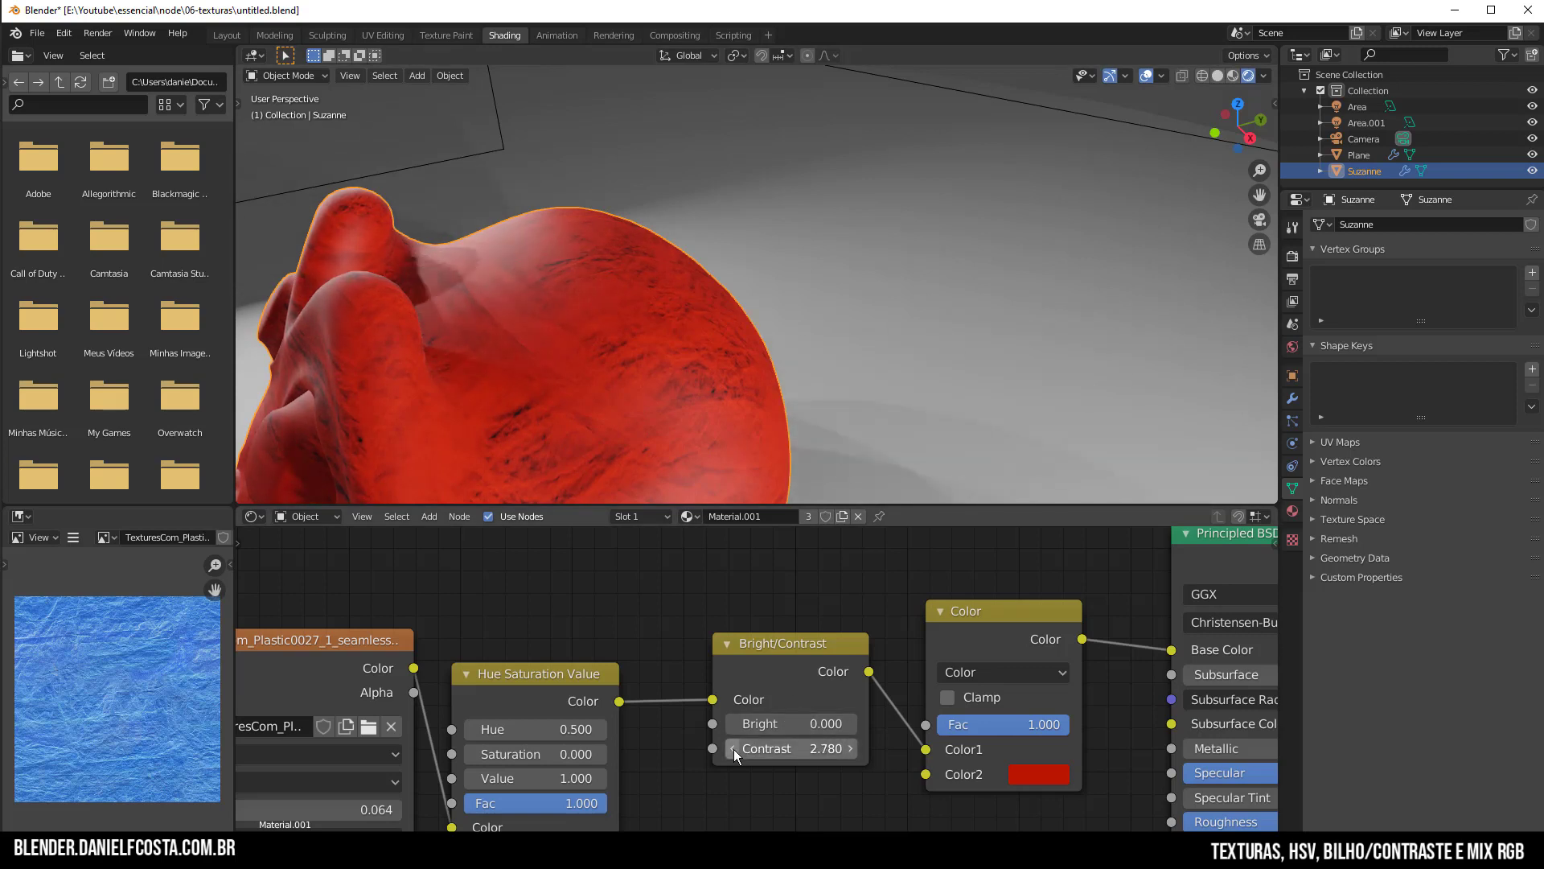
{"action": "left_click", "coordinate": [732, 748]}
{"action": "left_click_drag", "start_coordinate": [734, 752], "coordinate": [702, 753]}
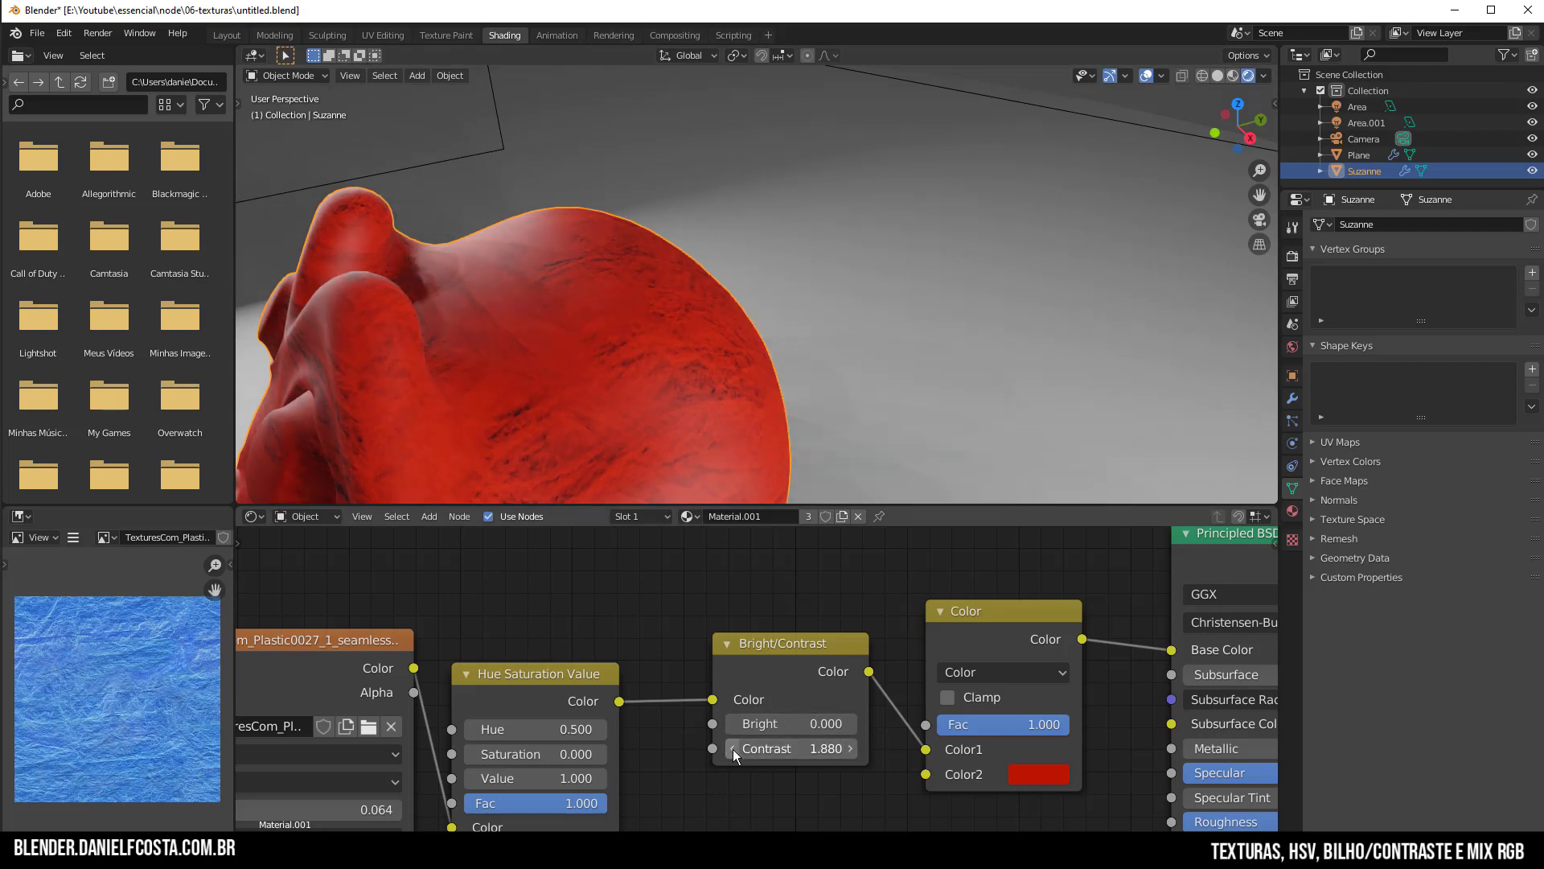
{"action": "left_click", "coordinate": [732, 748]}
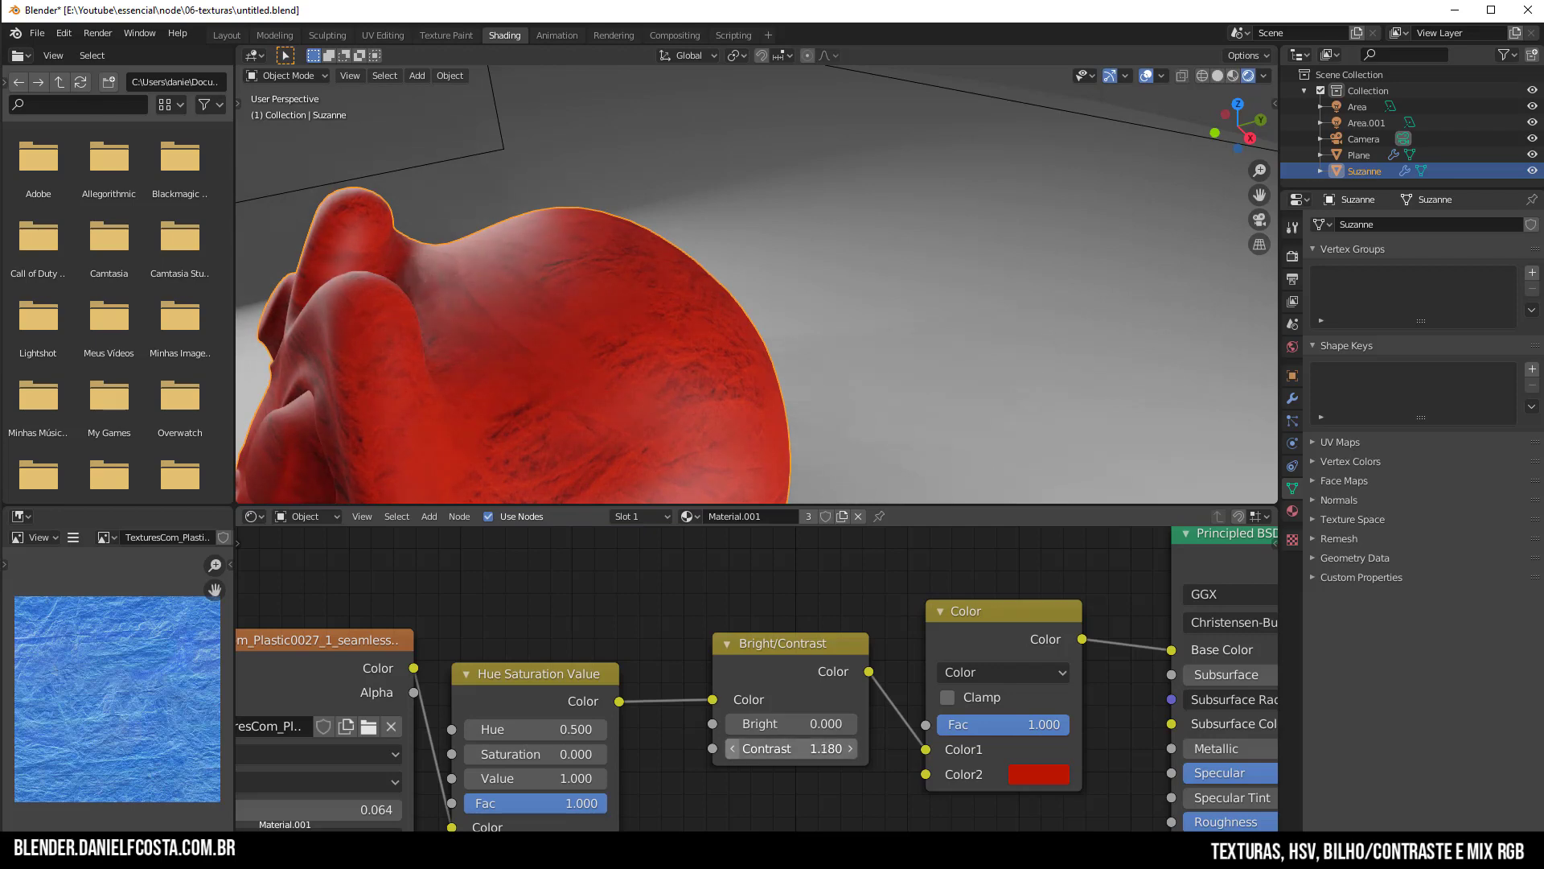
Move the Hue Saturation Value node up in line with Bright/Contrast, and select it together with the Bright/Contrast and mix nodes
{"action": "scroll", "coordinate": [803, 779], "scroll_direction": "down", "scroll_amount": 2}
{"action": "scroll", "coordinate": [803, 779], "scroll_direction": "down", "scroll_amount": 2}
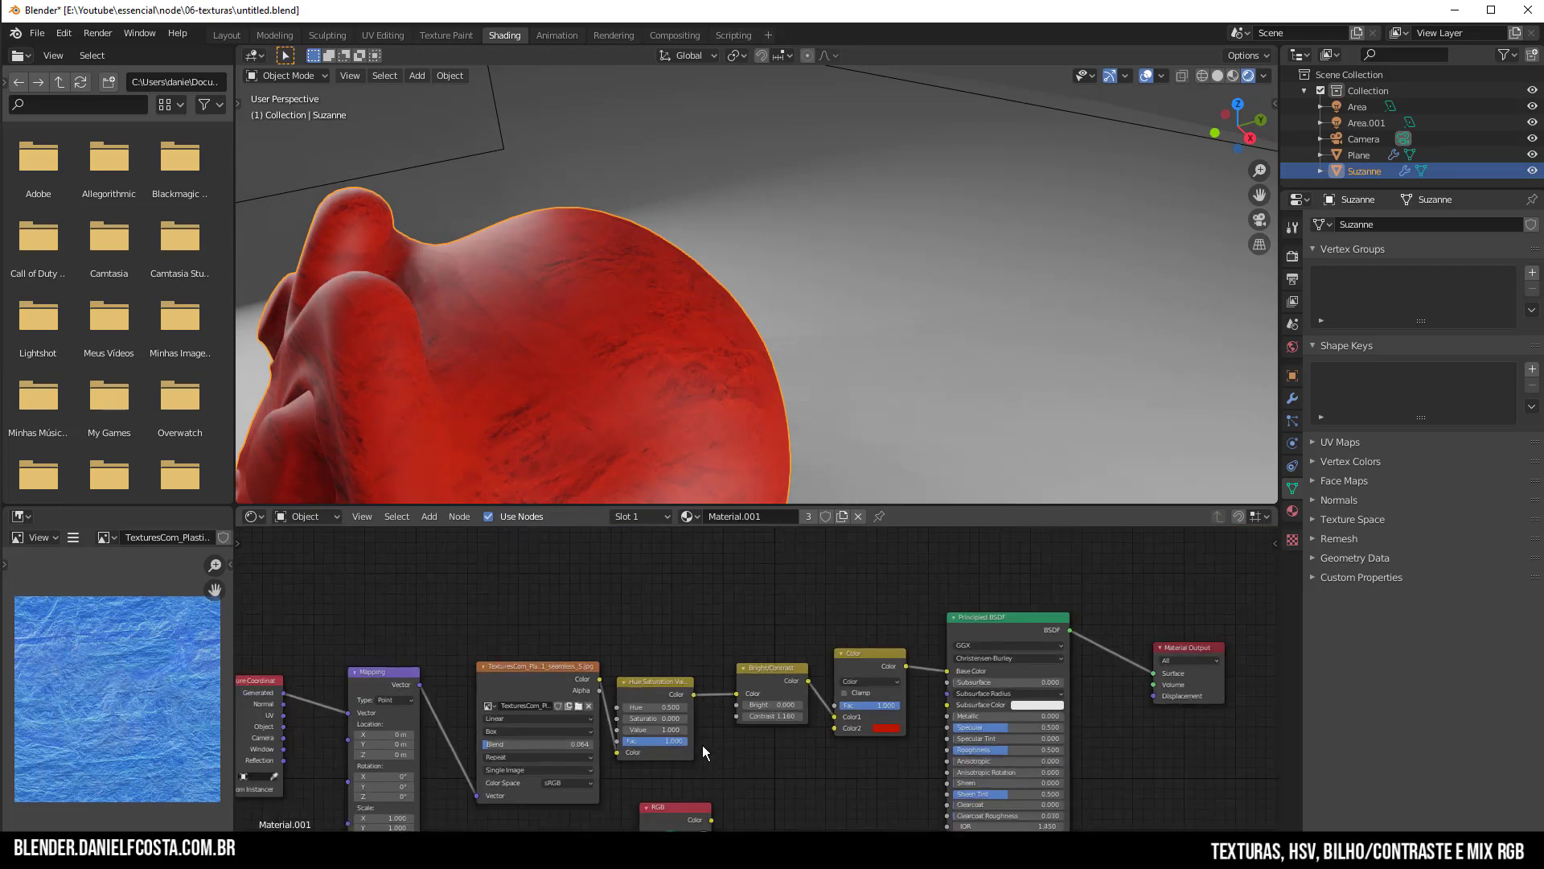
{"action": "left_click_drag", "start_coordinate": [654, 692], "coordinate": [675, 668]}
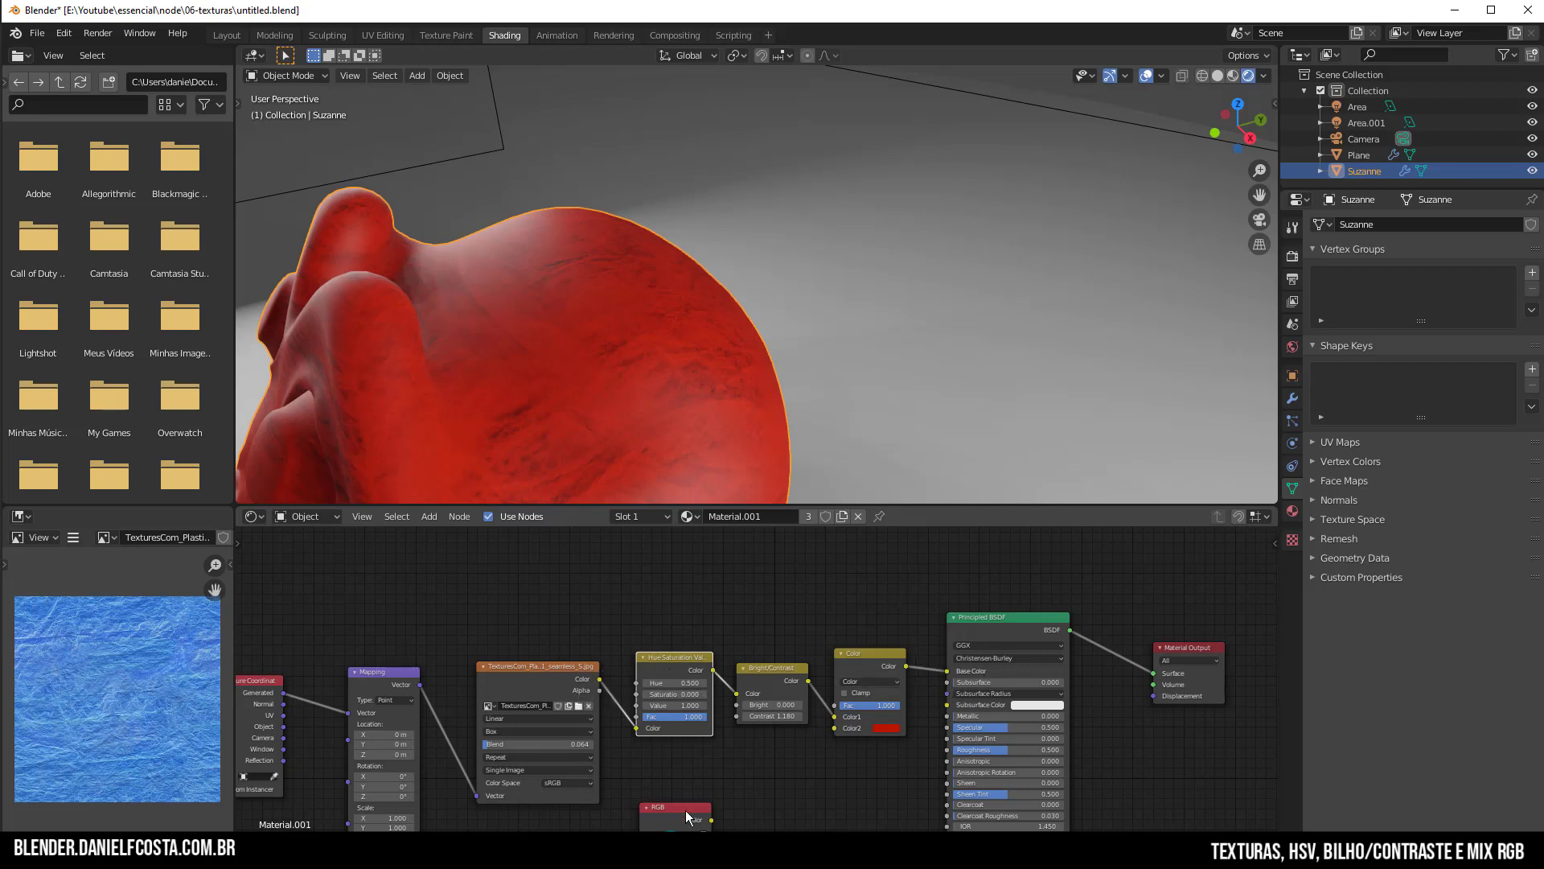
{"action": "left_click_drag", "start_coordinate": [910, 601], "coordinate": [622, 754]}
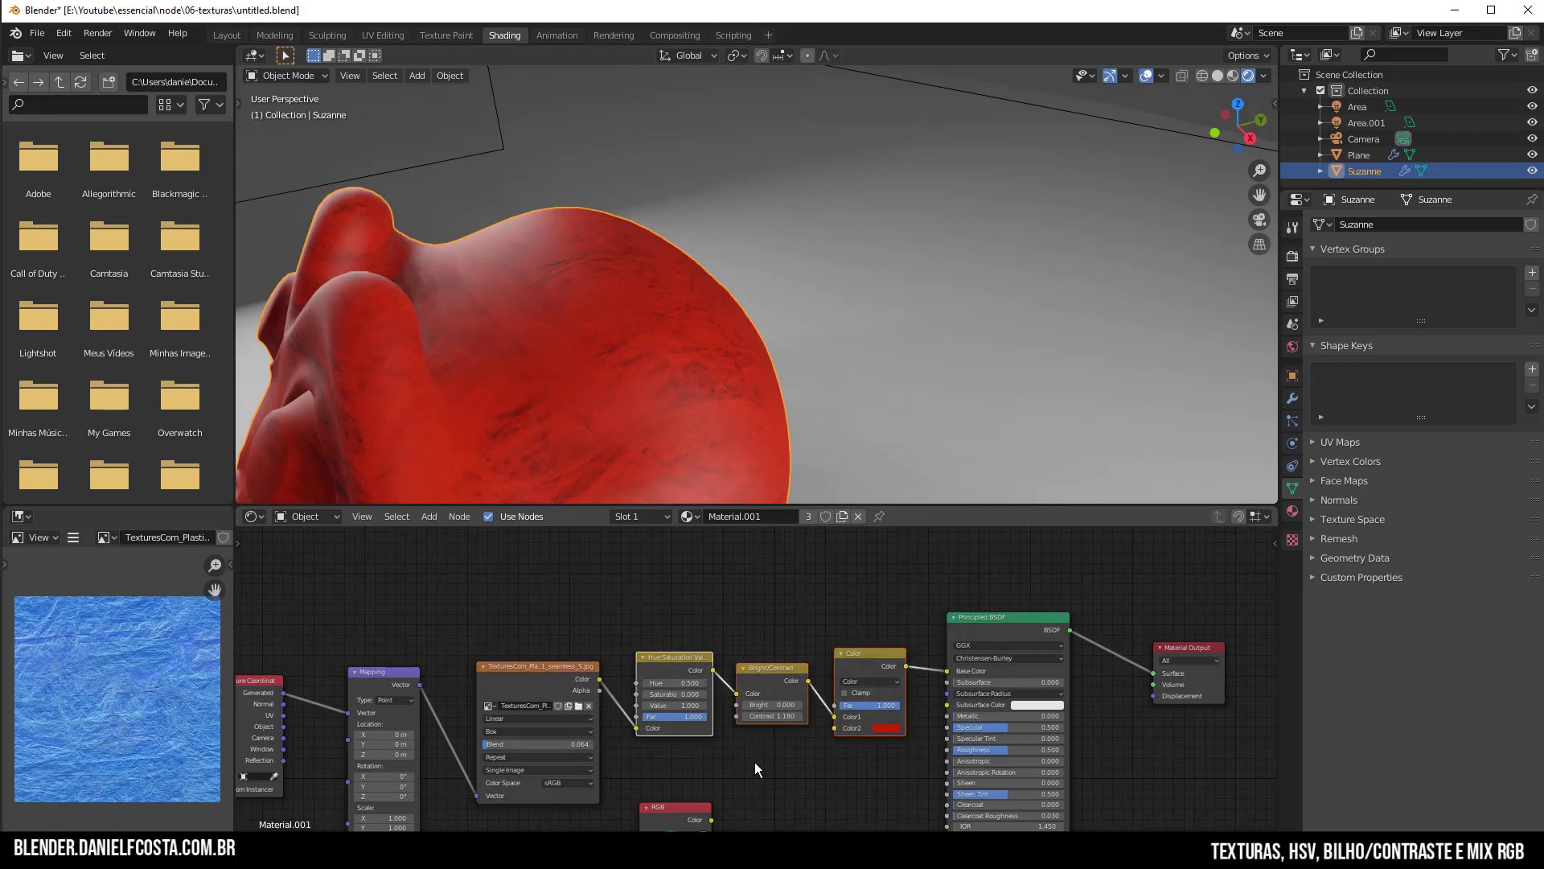
{"action": "scroll", "coordinate": [505, 436], "scroll_direction": "down", "scroll_amount": 8}
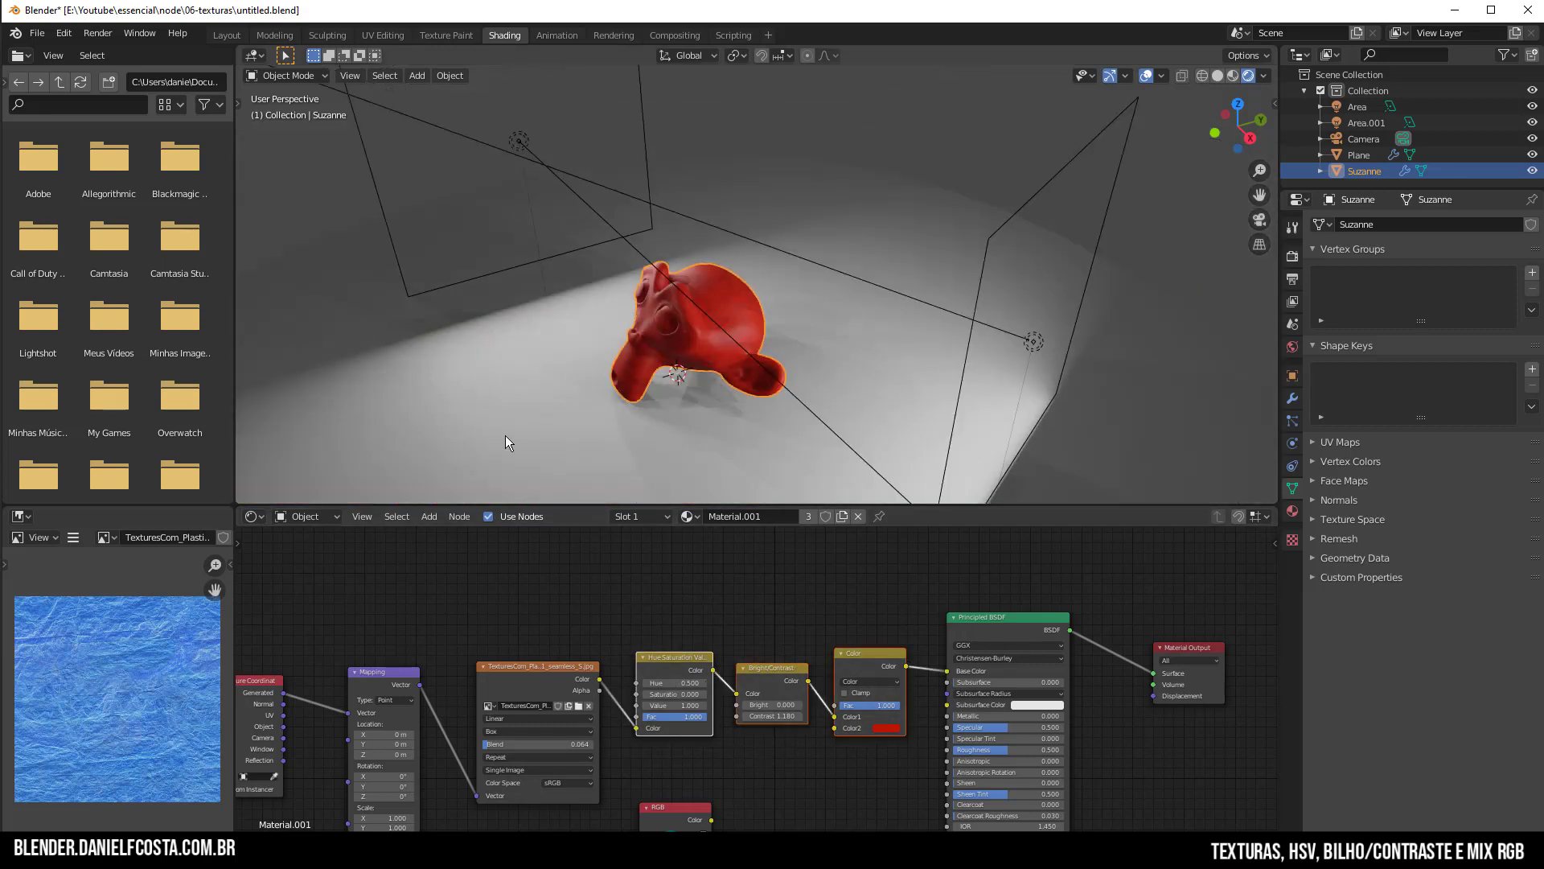